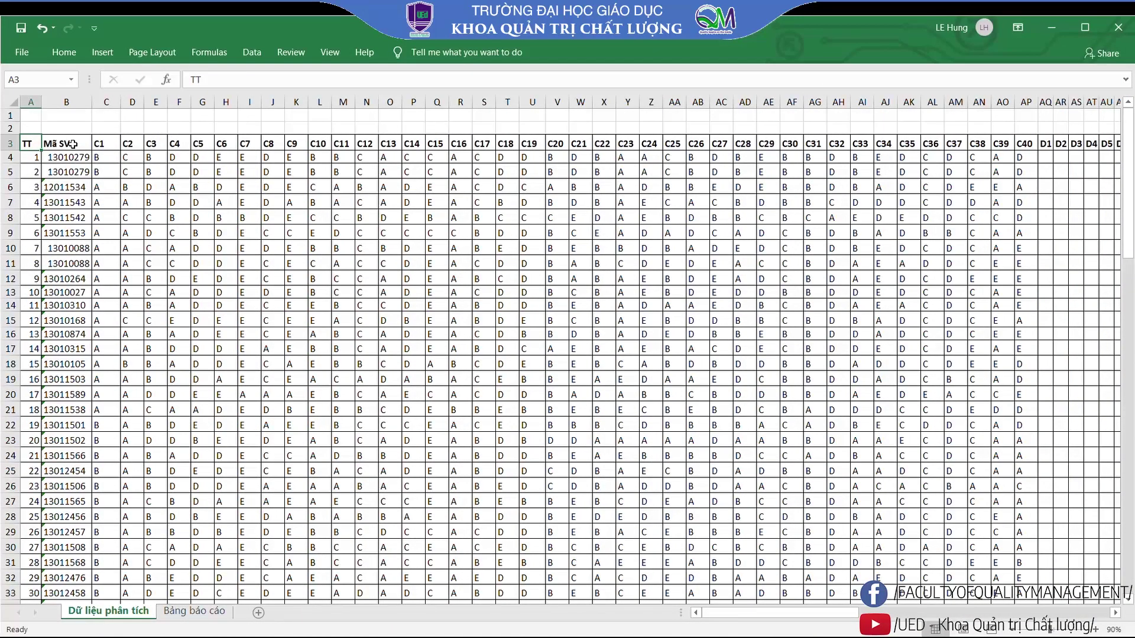
Survey the answer columns C1–C40 and the student rows down to row 103
click(72, 144)
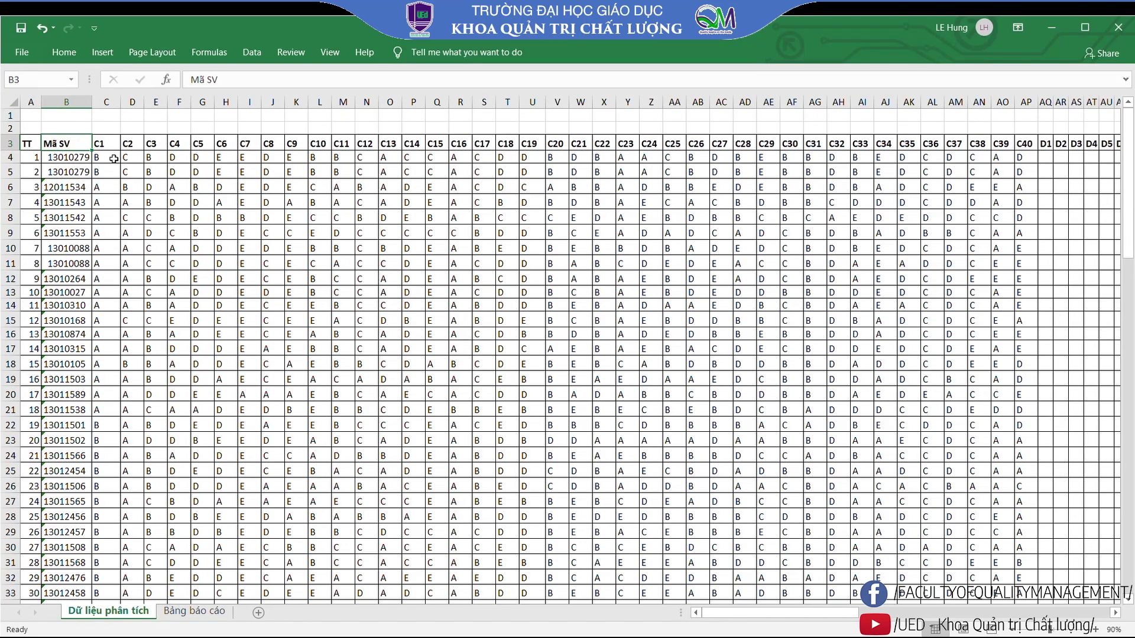
click(108, 145)
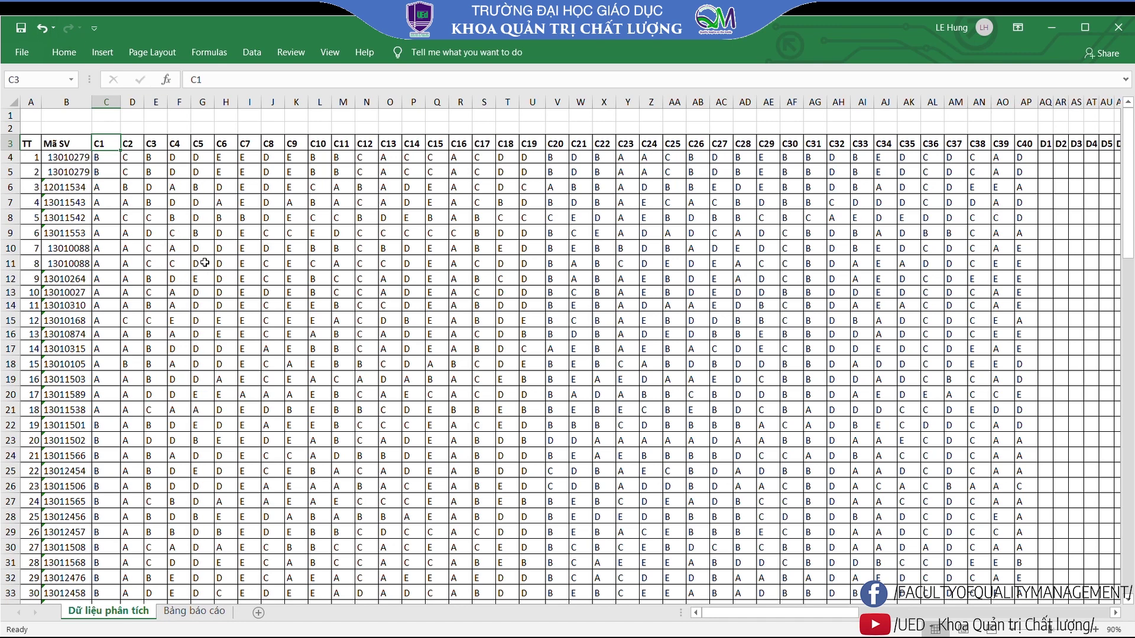
scroll(174, 268, down, 9)
scroll(174, 268, up, 9)
drag(107, 101, 1037, 128)
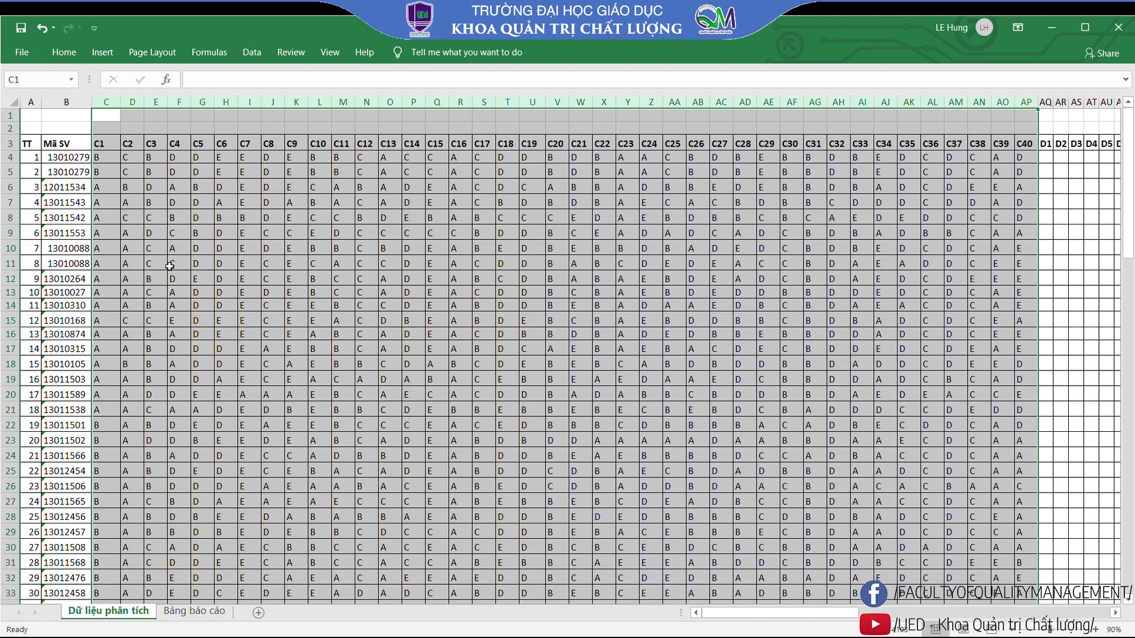
scroll(136, 258, down, 3)
scroll(136, 256, down, 5)
scroll(136, 254, down, 6)
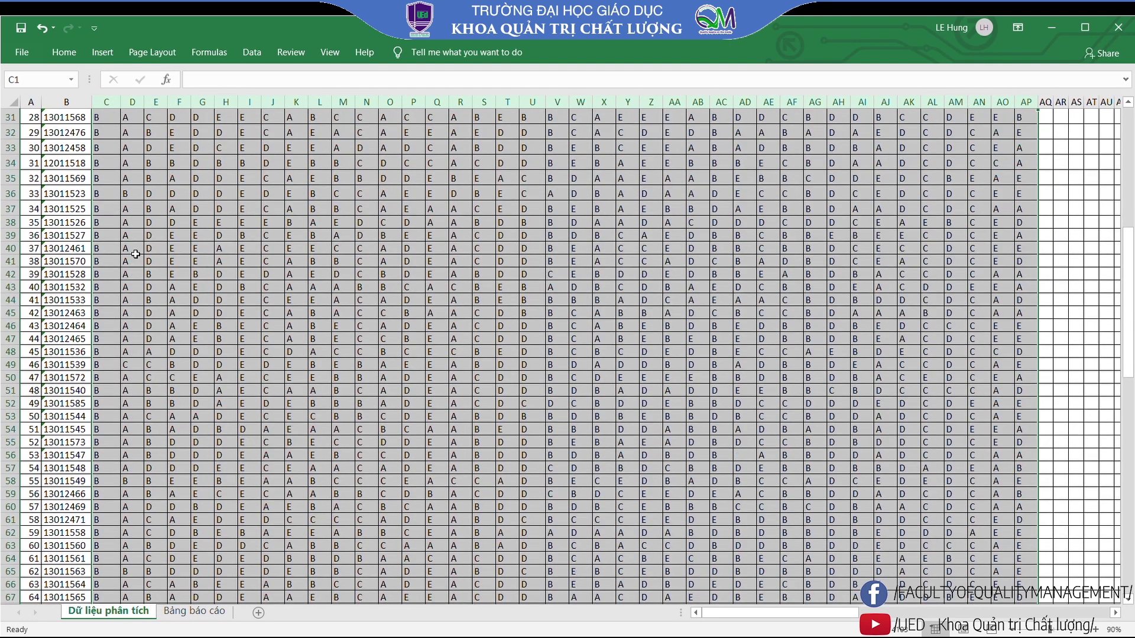
scroll(136, 253, down, 6)
scroll(136, 252, down, 12)
scroll(136, 252, up, 4)
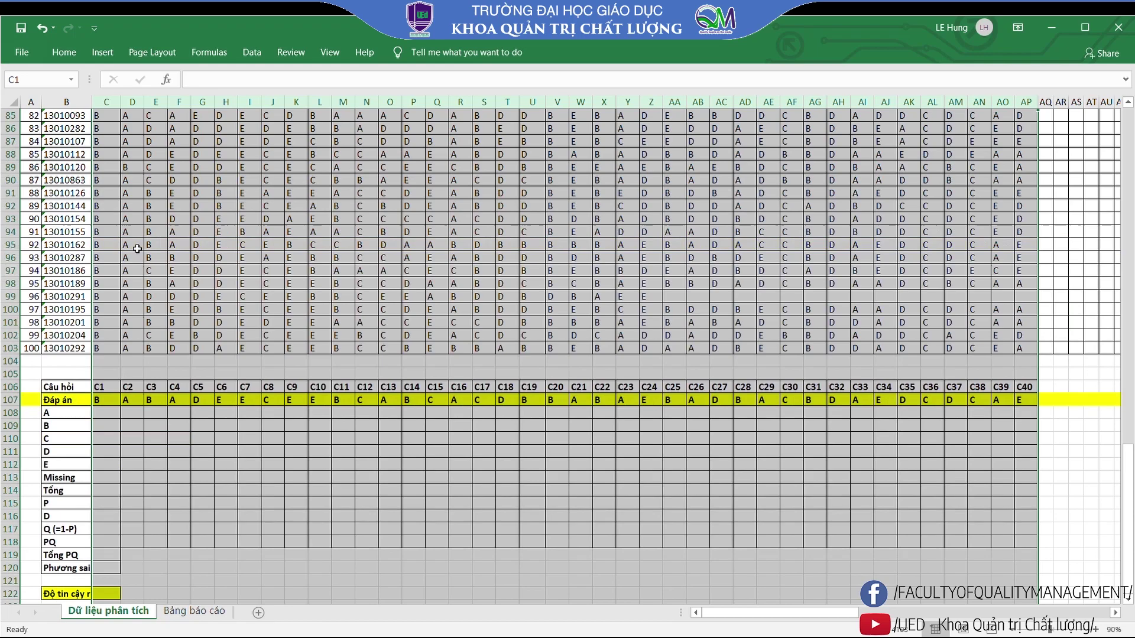
click(11, 349)
scroll(12, 350, up, 5)
scroll(13, 349, up, 4)
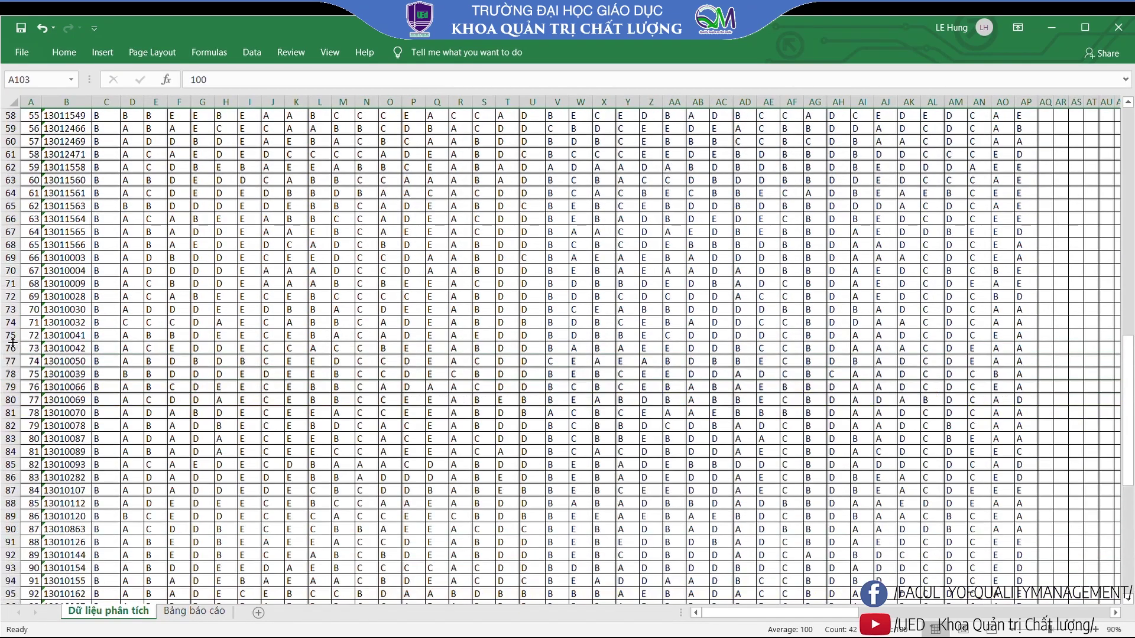
scroll(17, 348, up, 11)
scroll(17, 348, up, 8)
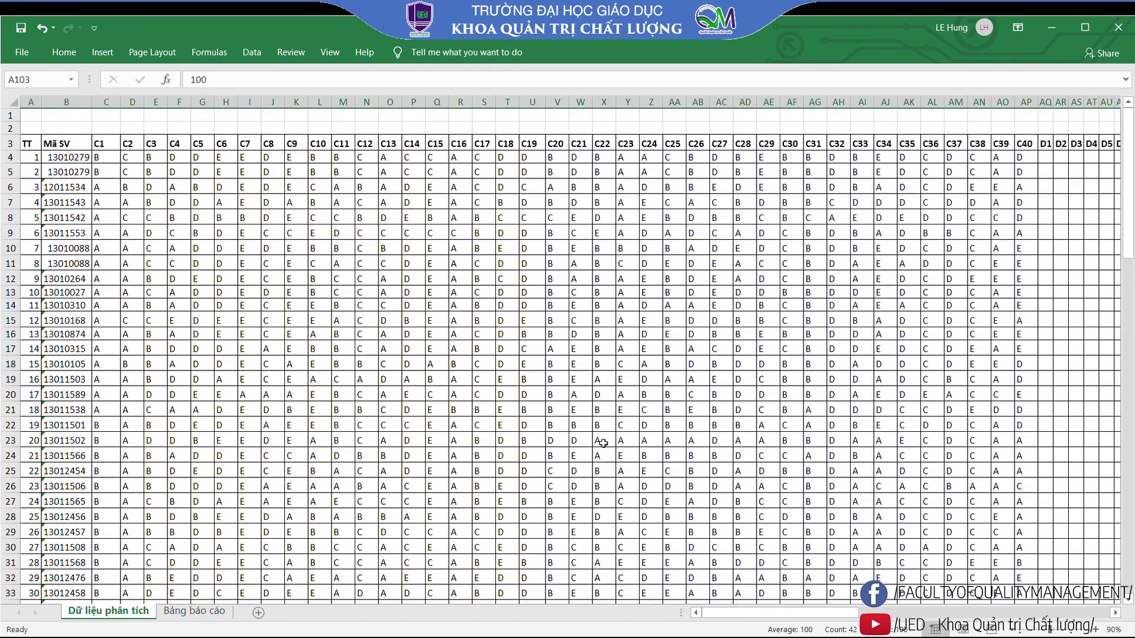
drag(743, 615, 774, 619)
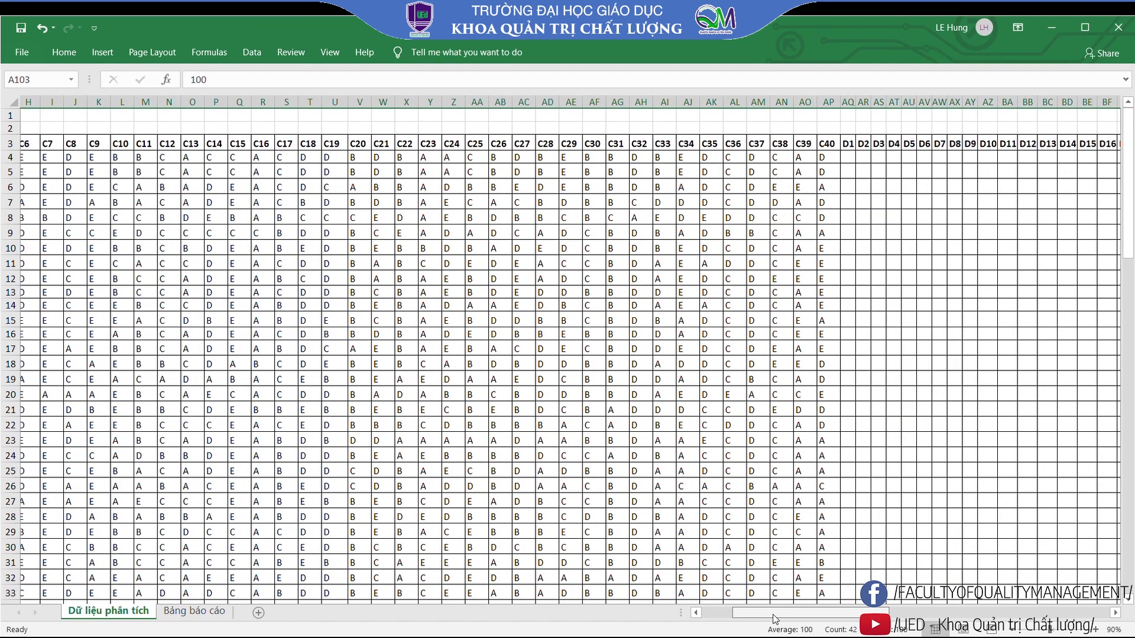
drag(774, 619, 782, 622)
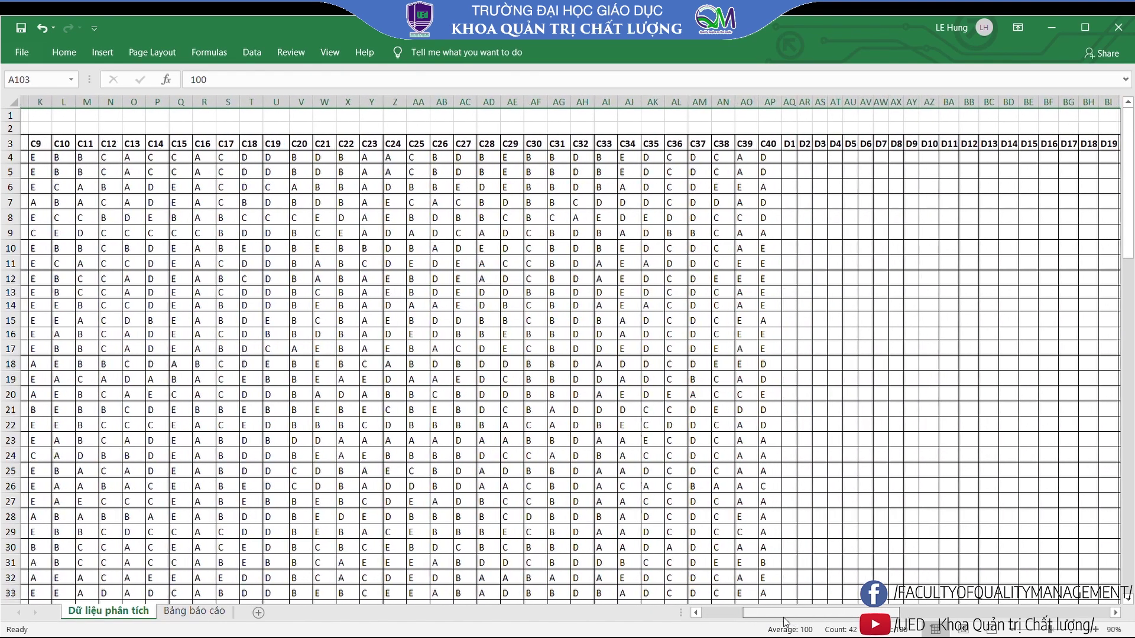
mouse_move(781, 622)
mouse_down()
mouse_move(772, 626)
mouse_move(846, 624)
mouse_move(743, 632)
mouse_up()
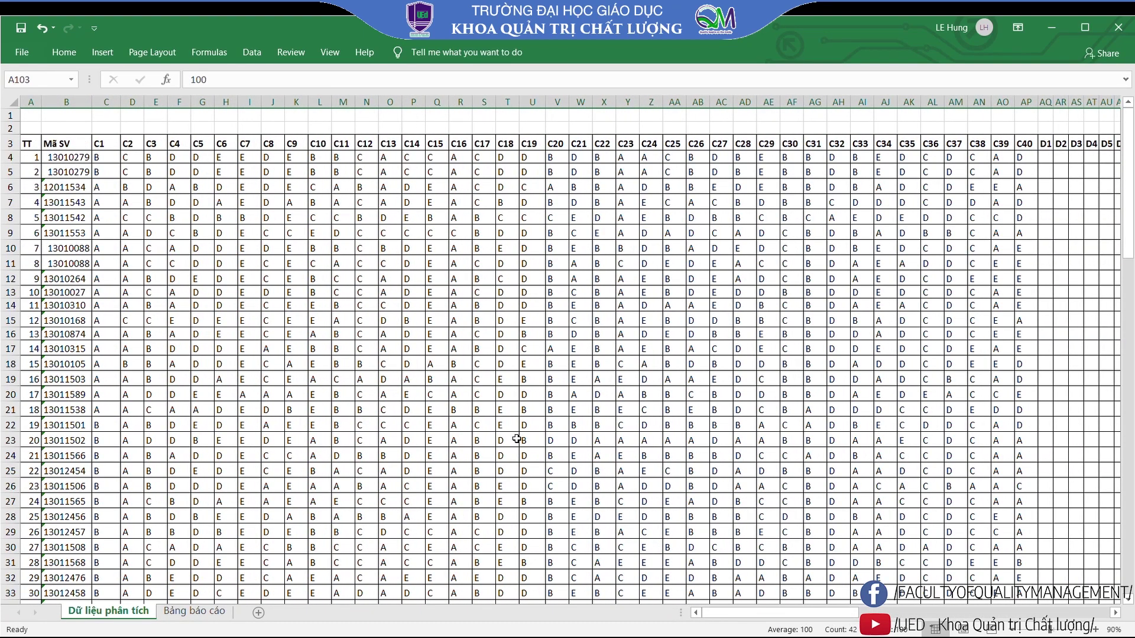
drag(795, 618, 836, 619)
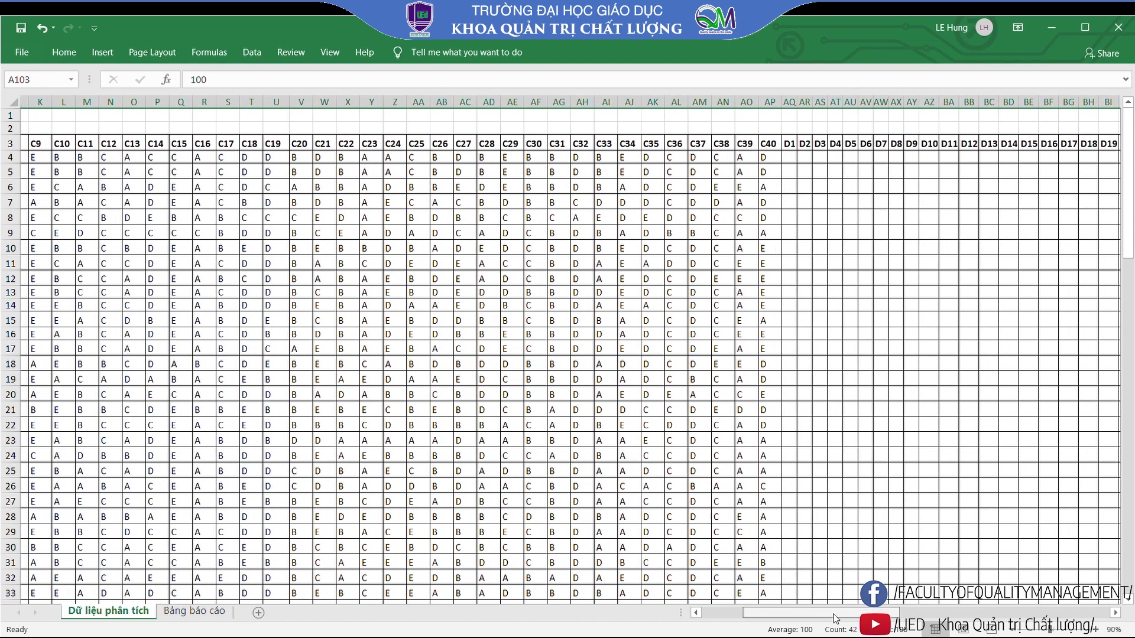
click(785, 160)
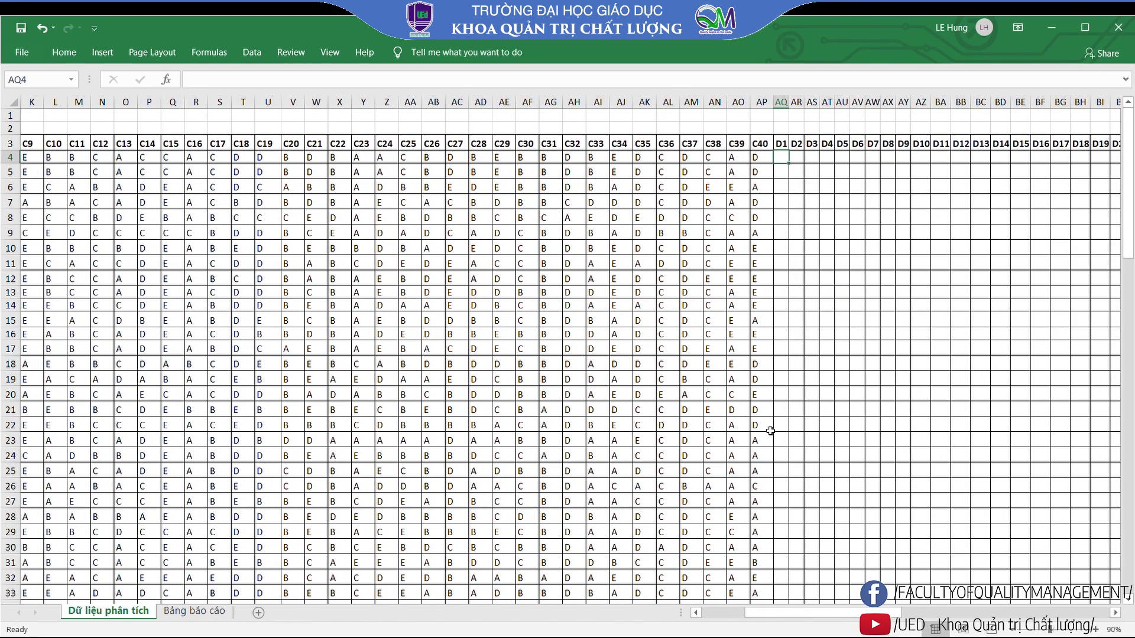
drag(851, 618, 794, 621)
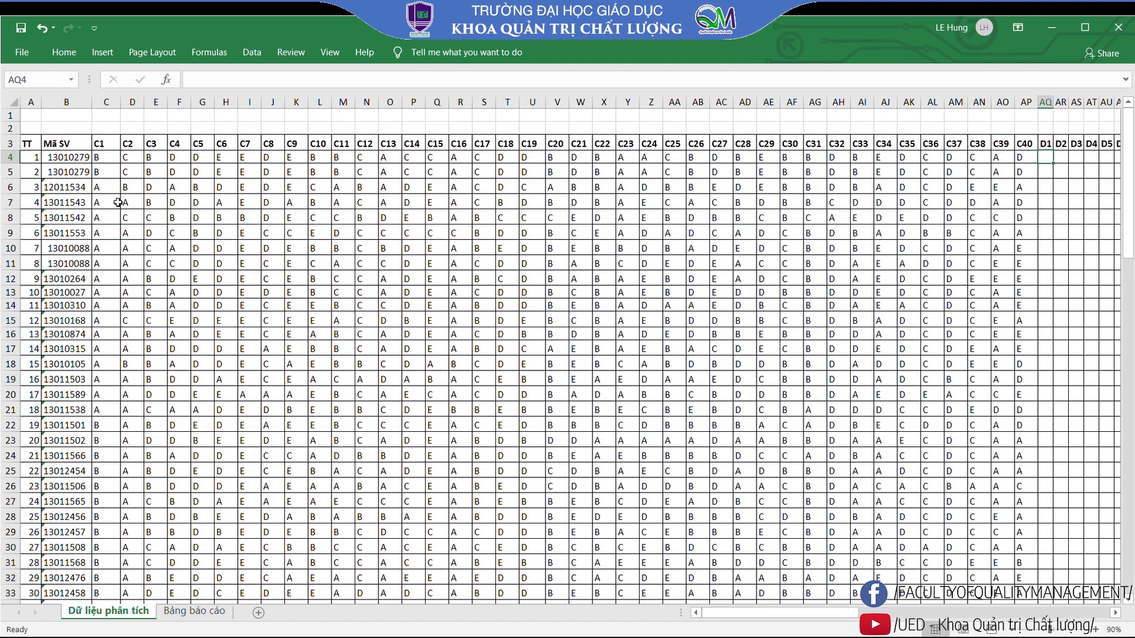
Compare the first student's C1 answer with the C1 answer key in row 107
click(113, 161)
click(128, 162)
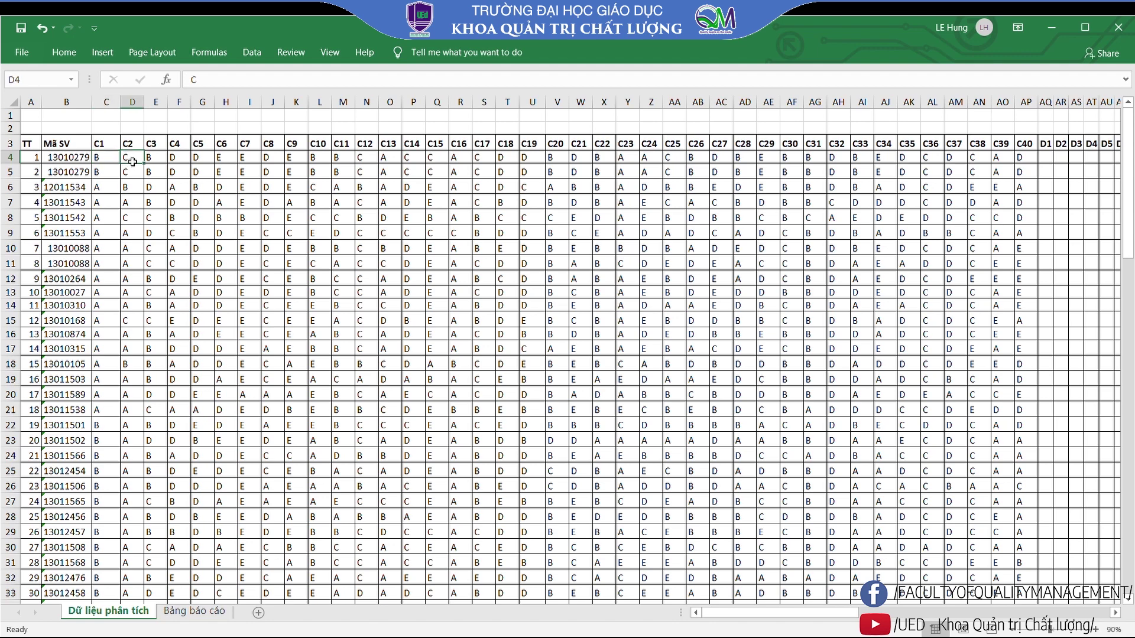
click(160, 160)
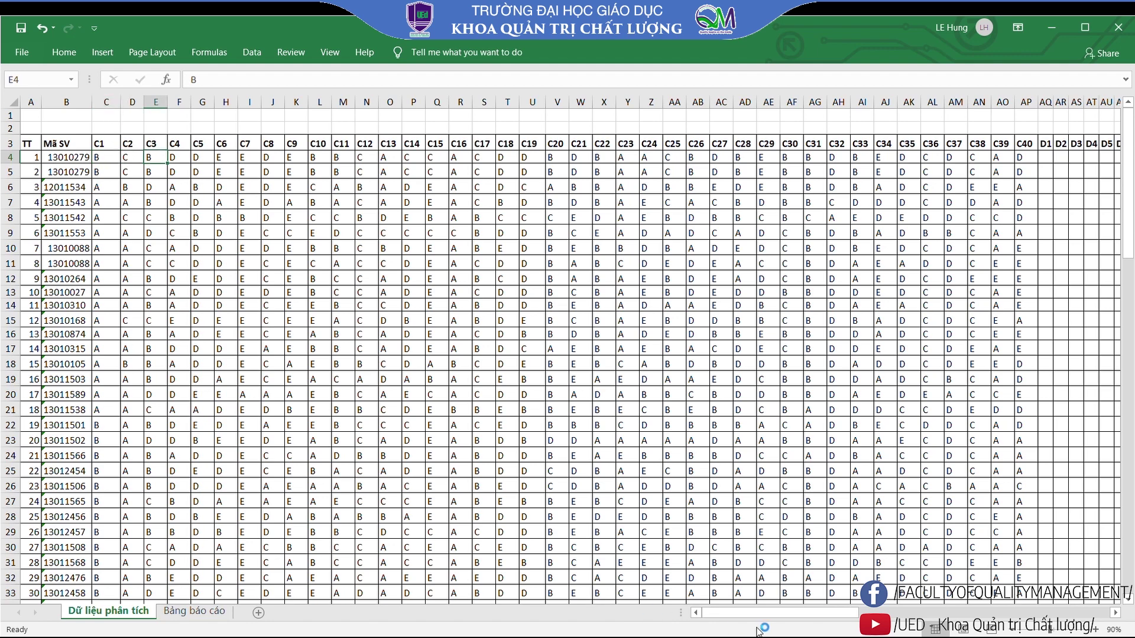
mouse_move(764, 615)
mouse_down()
mouse_move(799, 614)
mouse_move(728, 617)
mouse_up()
click(109, 160)
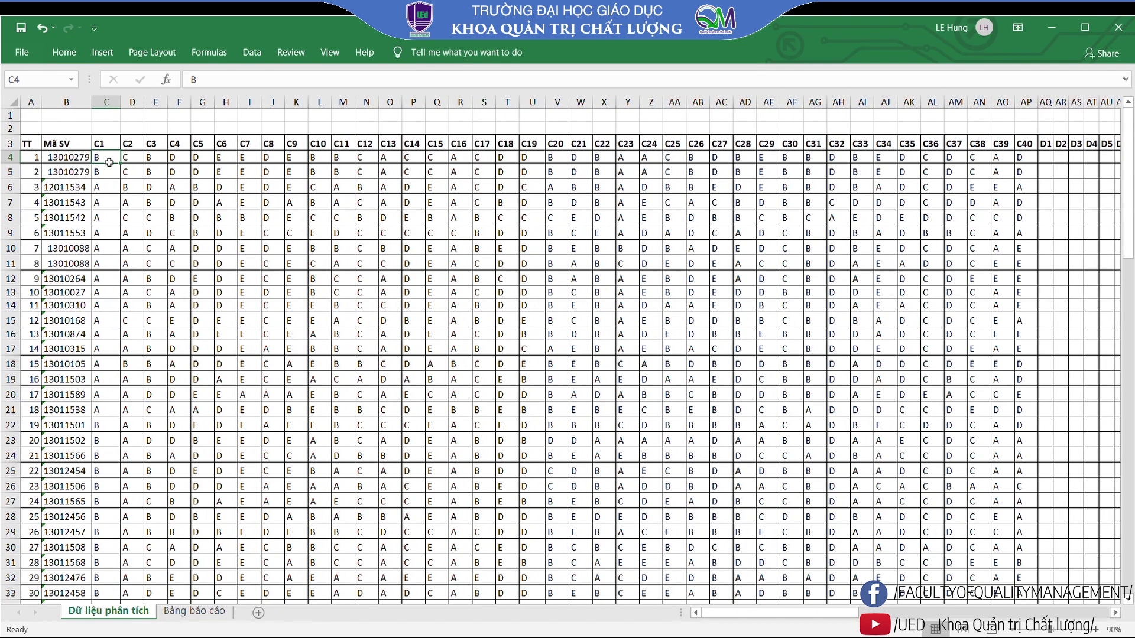
scroll(106, 275, down, 1)
scroll(103, 330, down, 11)
scroll(98, 394, down, 5)
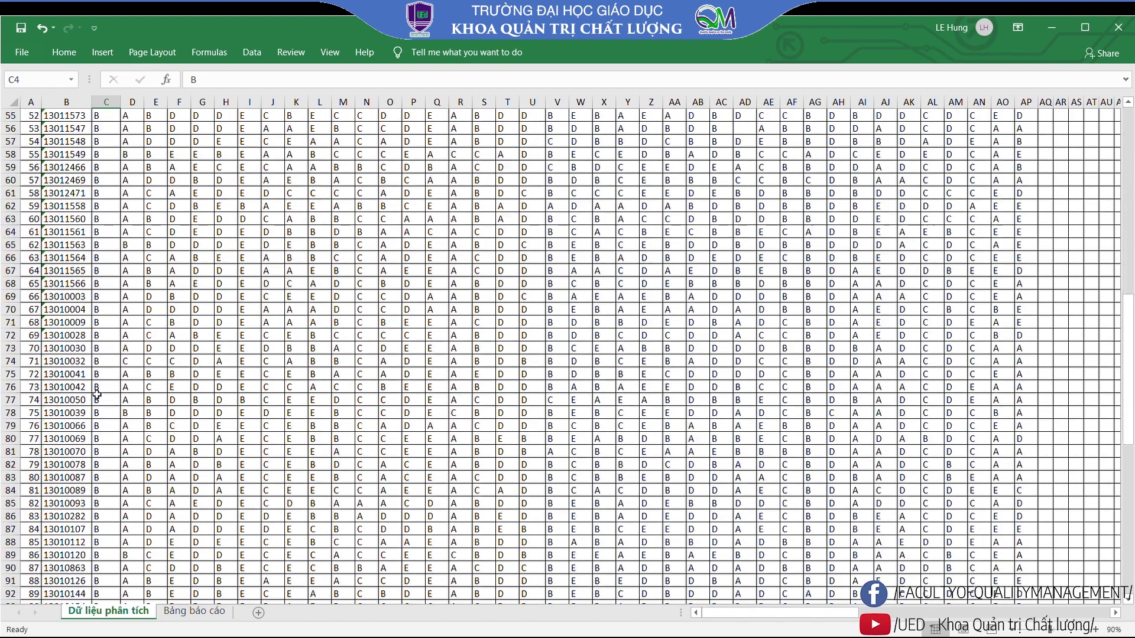
scroll(96, 394, down, 4)
scroll(97, 382, down, 7)
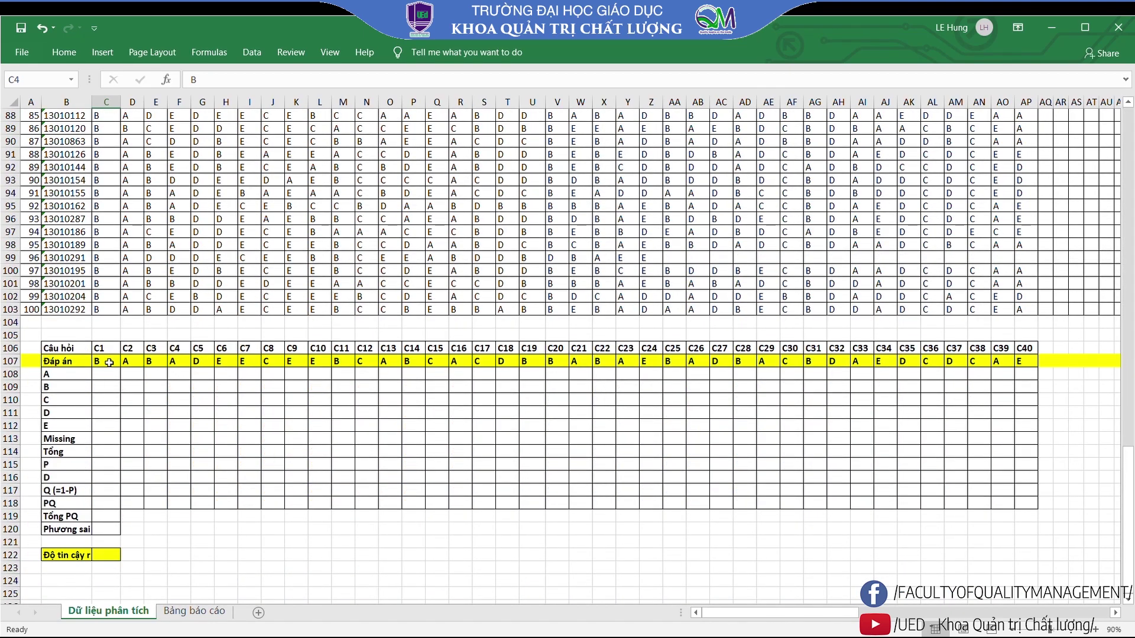
click(109, 362)
scroll(116, 348, up, 10)
scroll(118, 339, up, 6)
scroll(119, 337, up, 12)
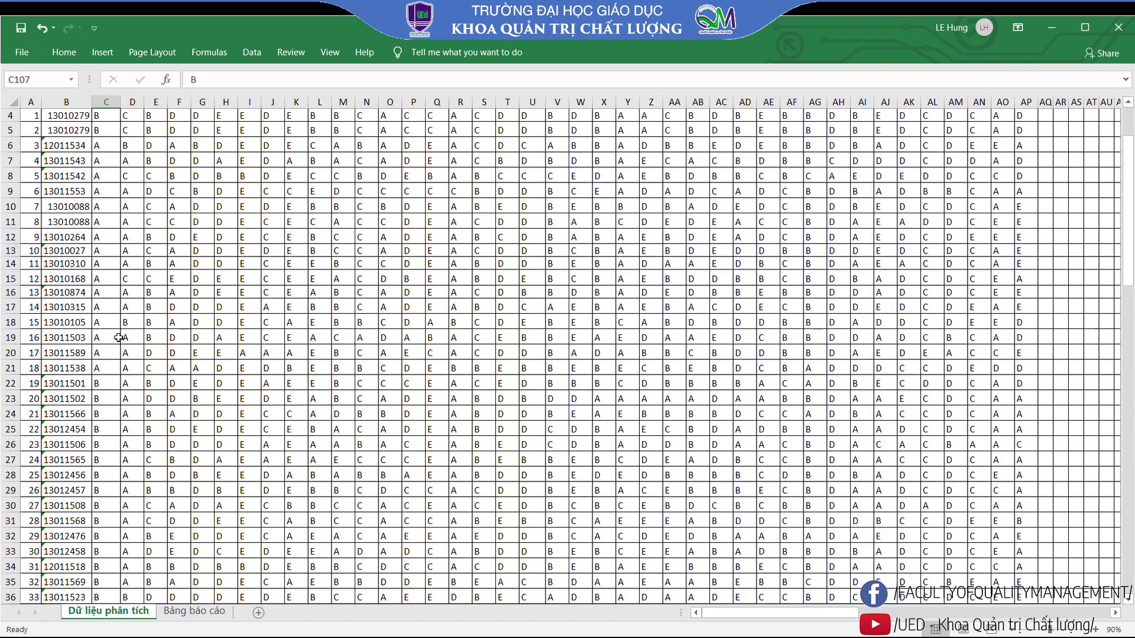
scroll(119, 337, up, 1)
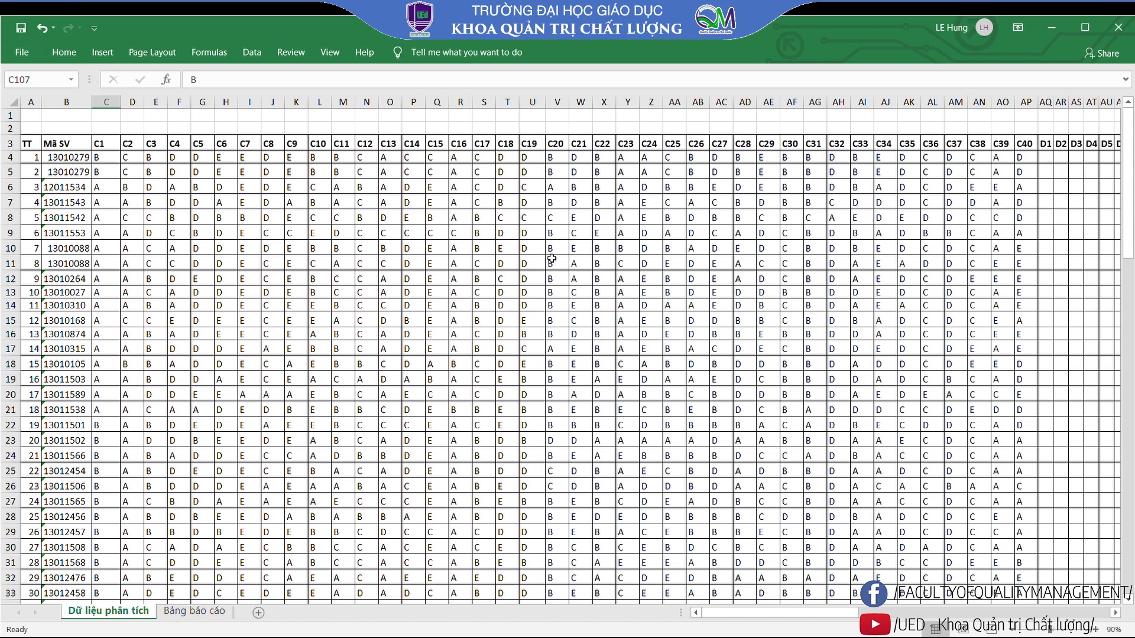
click(110, 161)
scroll(110, 461, down, 12)
scroll(110, 462, down, 11)
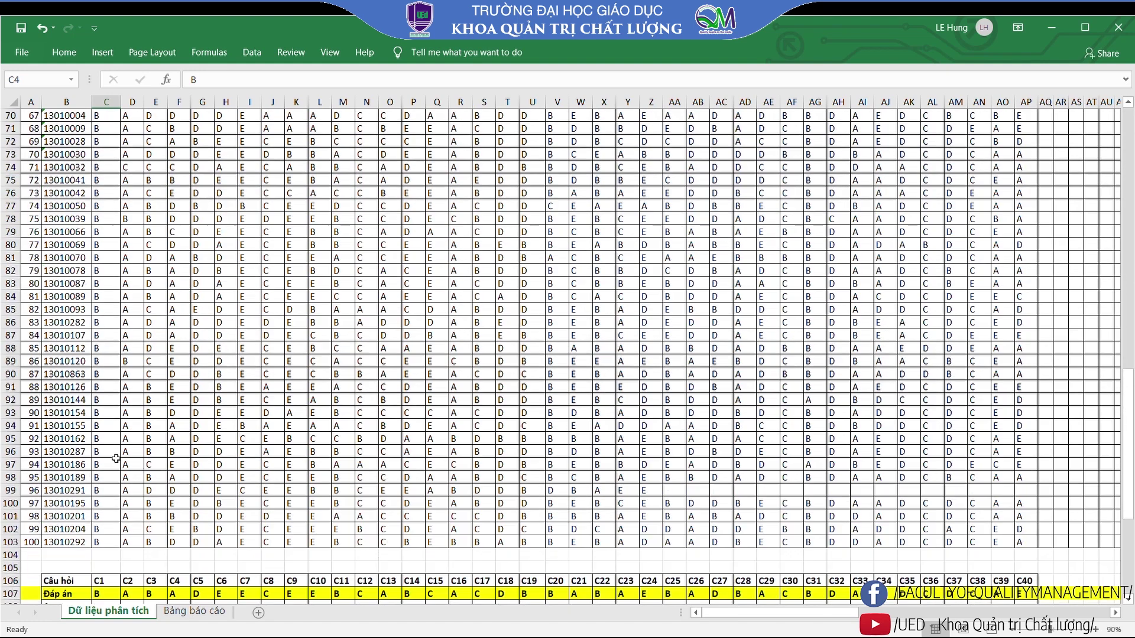
scroll(110, 462, down, 5)
click(102, 405)
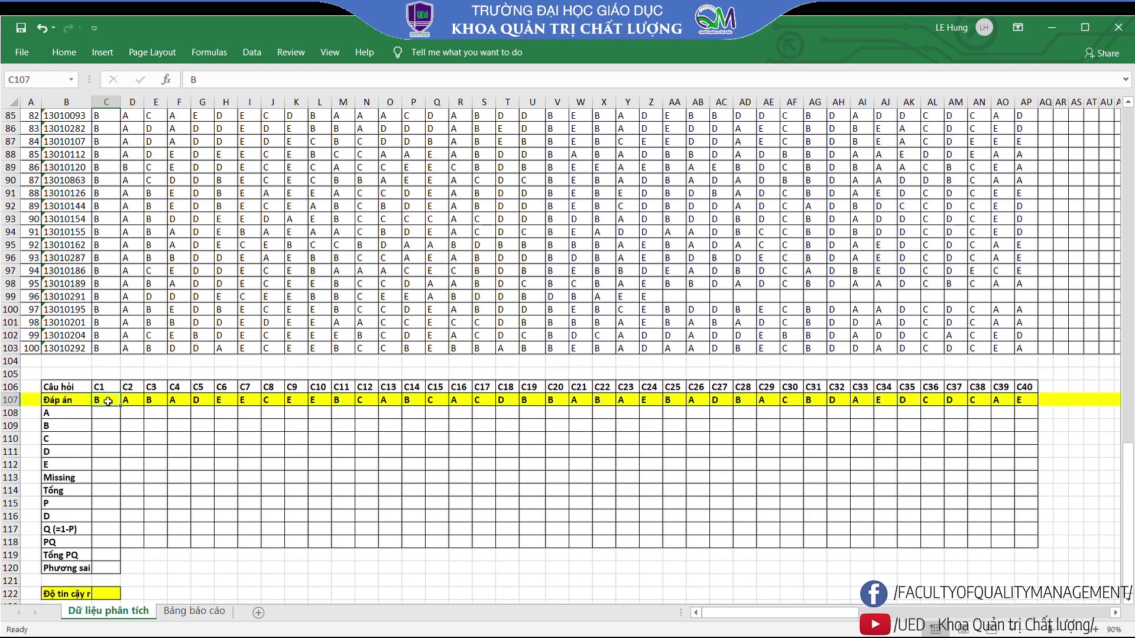
scroll(747, 548, up, 11)
scroll(767, 495, up, 13)
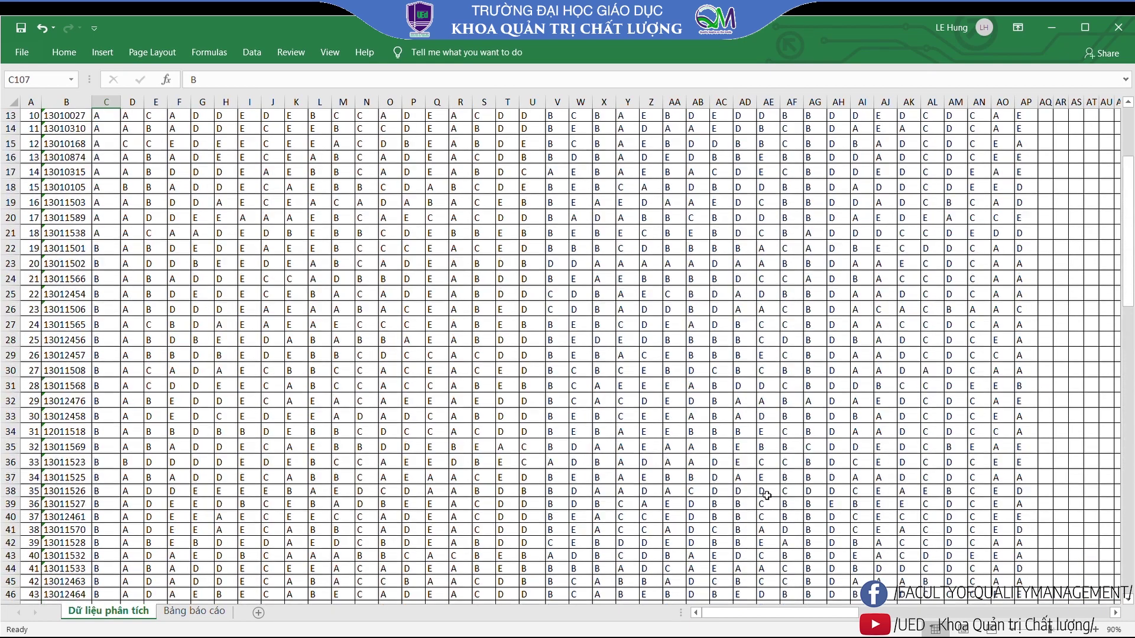
scroll(767, 496, up, 4)
drag(833, 613, 936, 613)
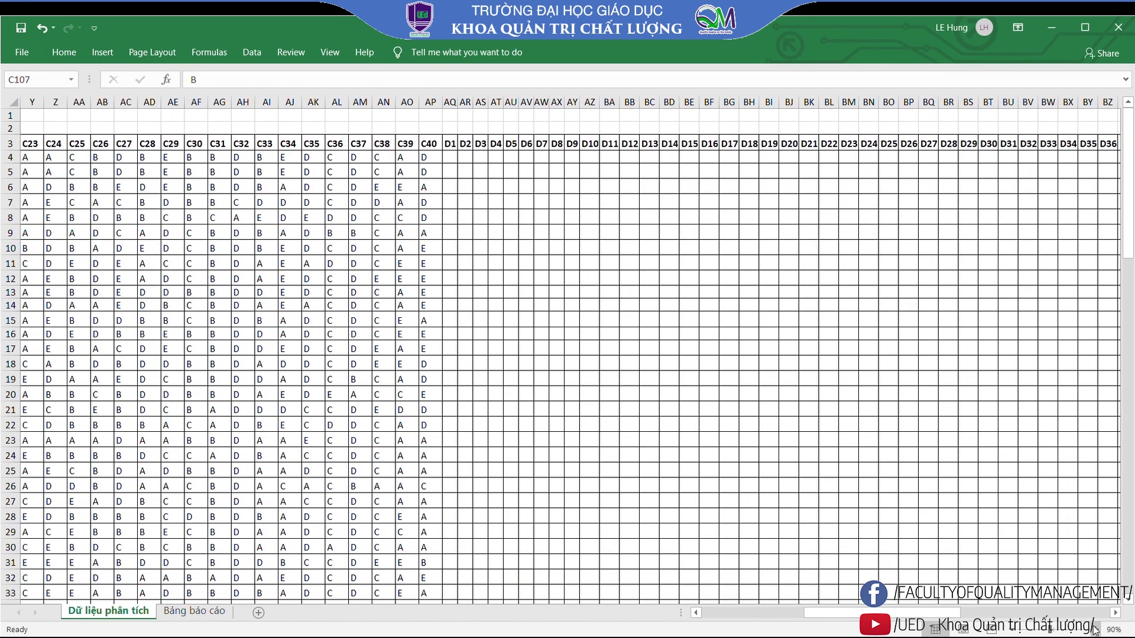
Zoom to 120% and enter =IF(C4=C$107,1,0) in AQ4
click(1094, 630)
click(1093, 630)
click(1094, 630)
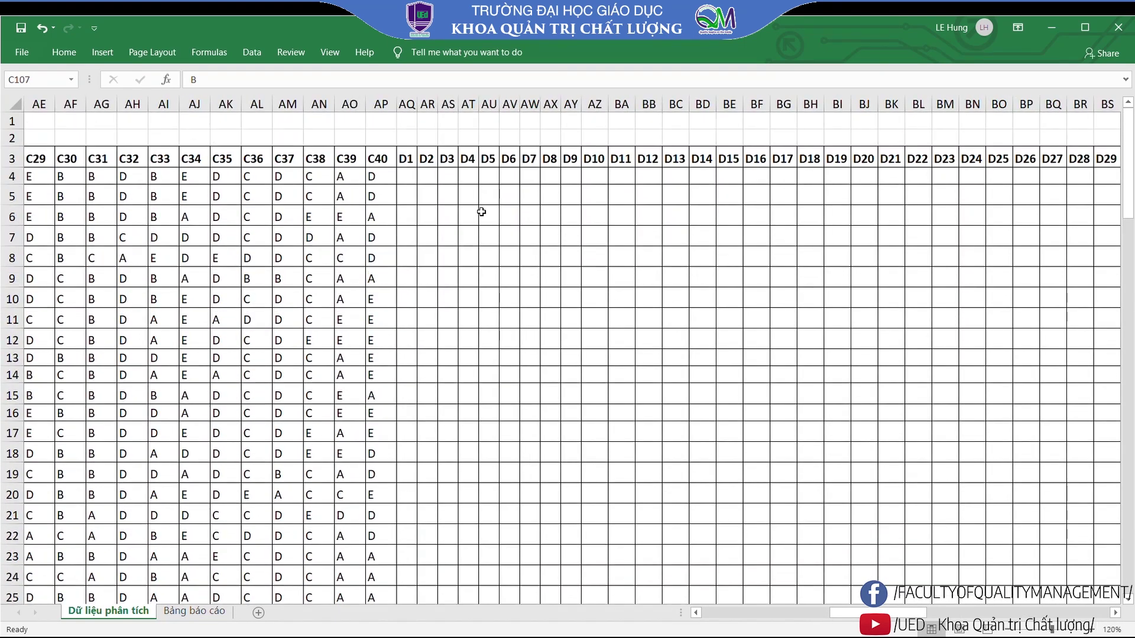
click(412, 176)
text(=if)
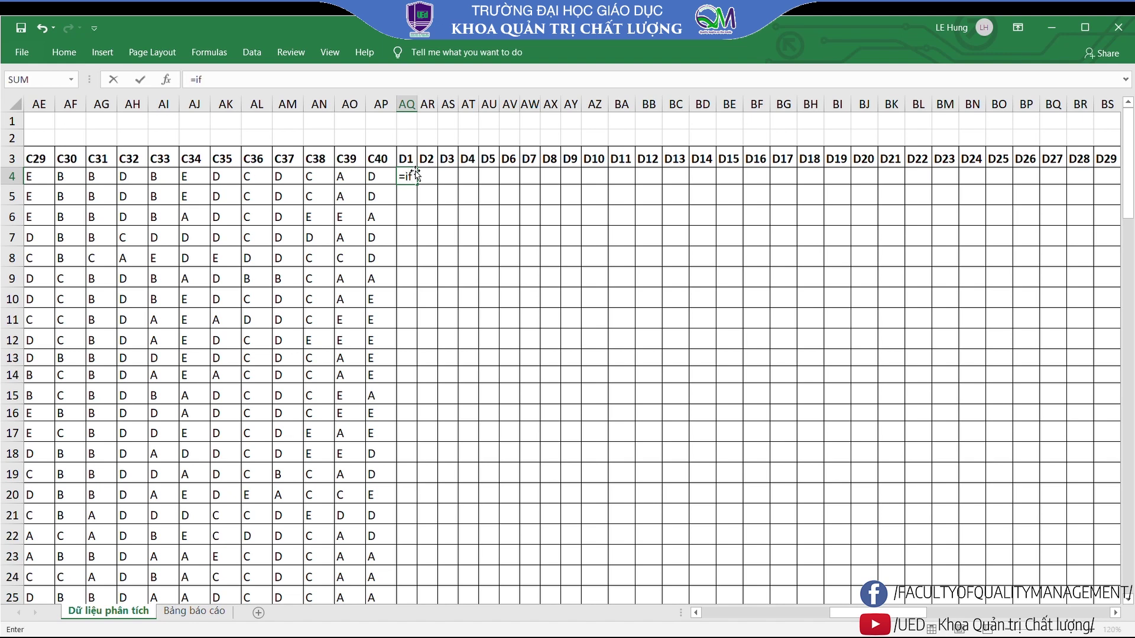
key(Tab)
text(107,1,)
text(0)
text())
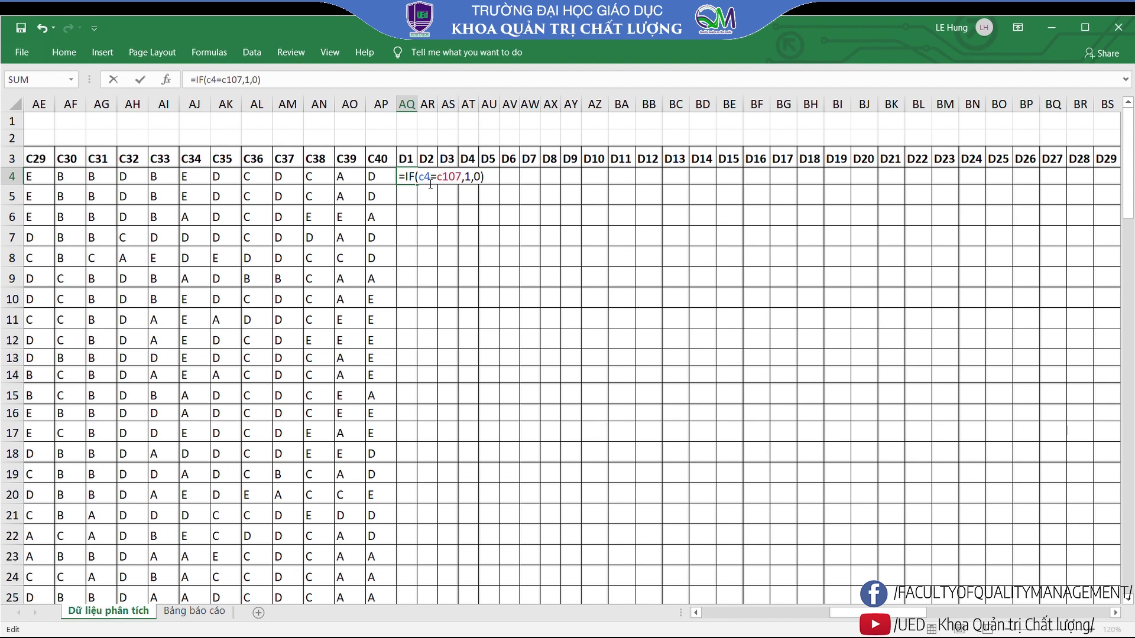
text($)
key(Return)
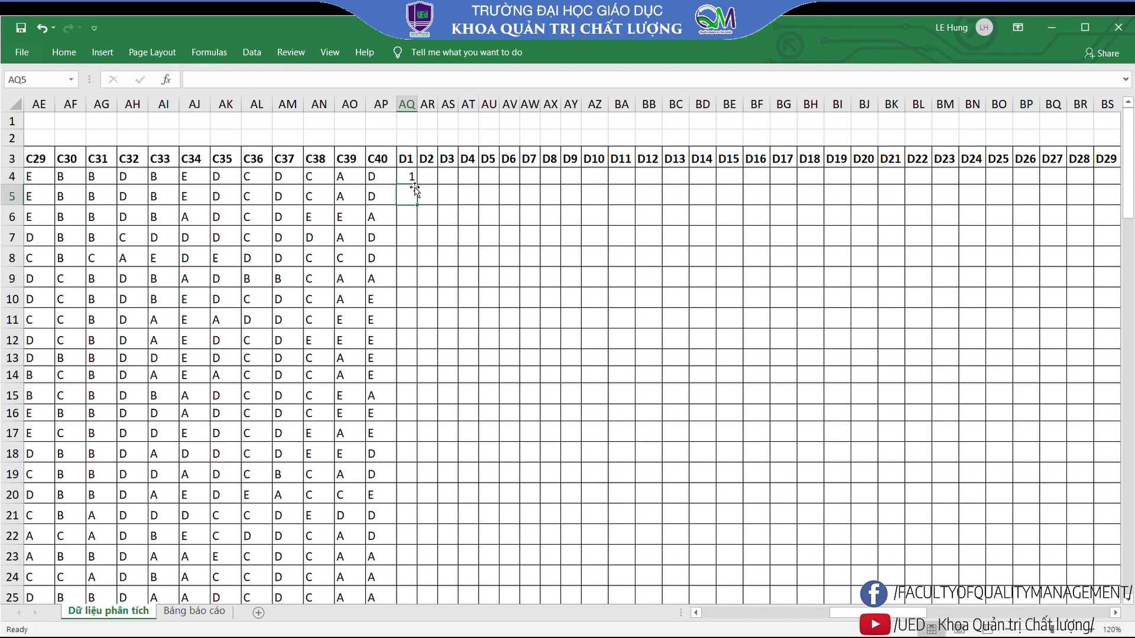
Copy AQ4's =IF scoring formula along row 4 through CD4 (D40), checking the D2 copy
click(412, 178)
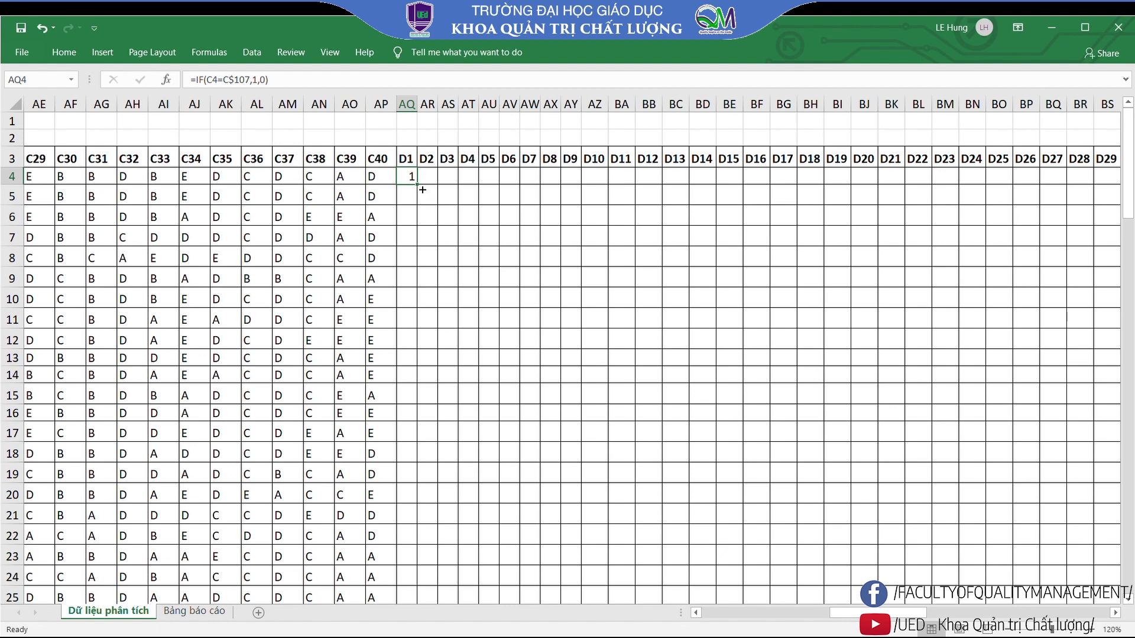
mouse_move(423, 189)
mouse_down()
mouse_move(1131, 171)
mouse_move(1107, 192)
mouse_move(988, 192)
mouse_up()
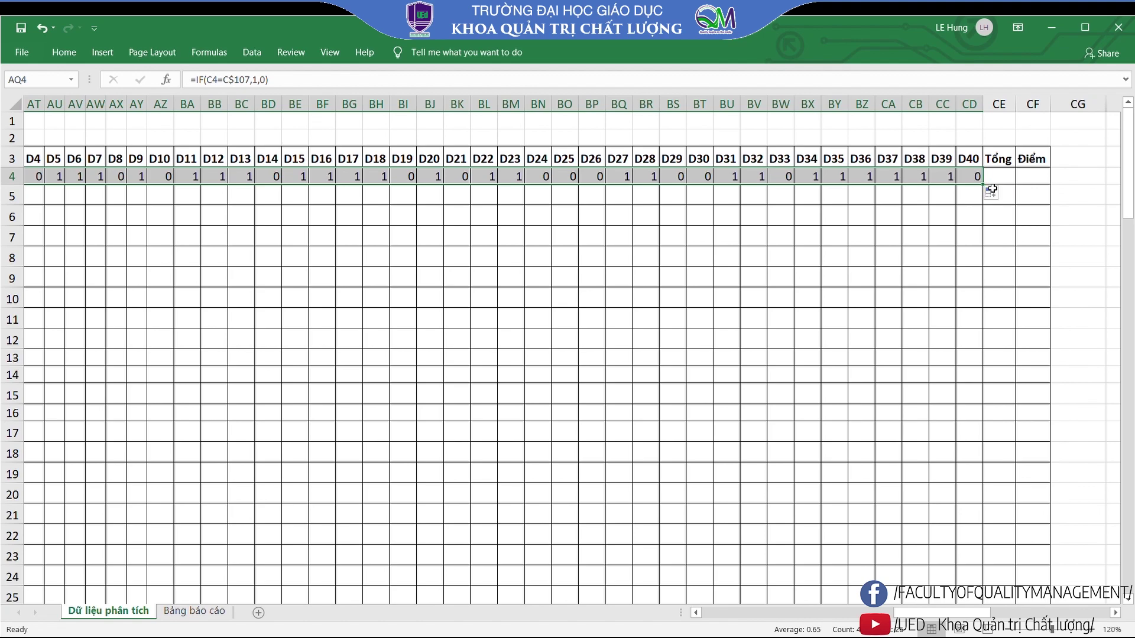
mouse_move(952, 618)
mouse_down()
mouse_move(876, 617)
mouse_move(831, 633)
mouse_move(896, 634)
mouse_up()
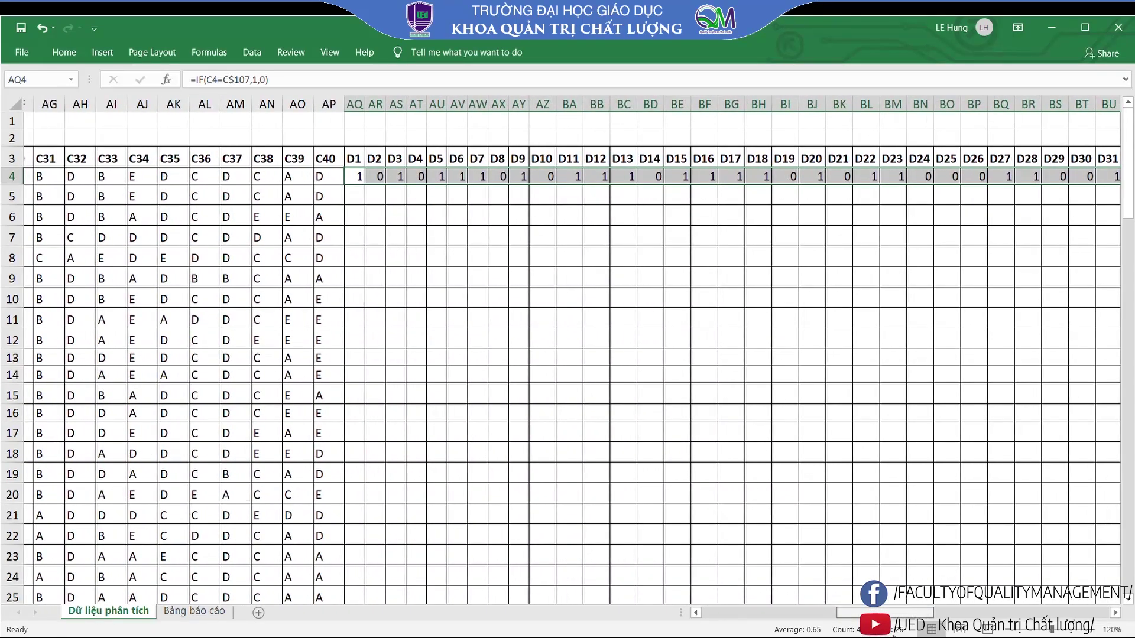
click(482, 242)
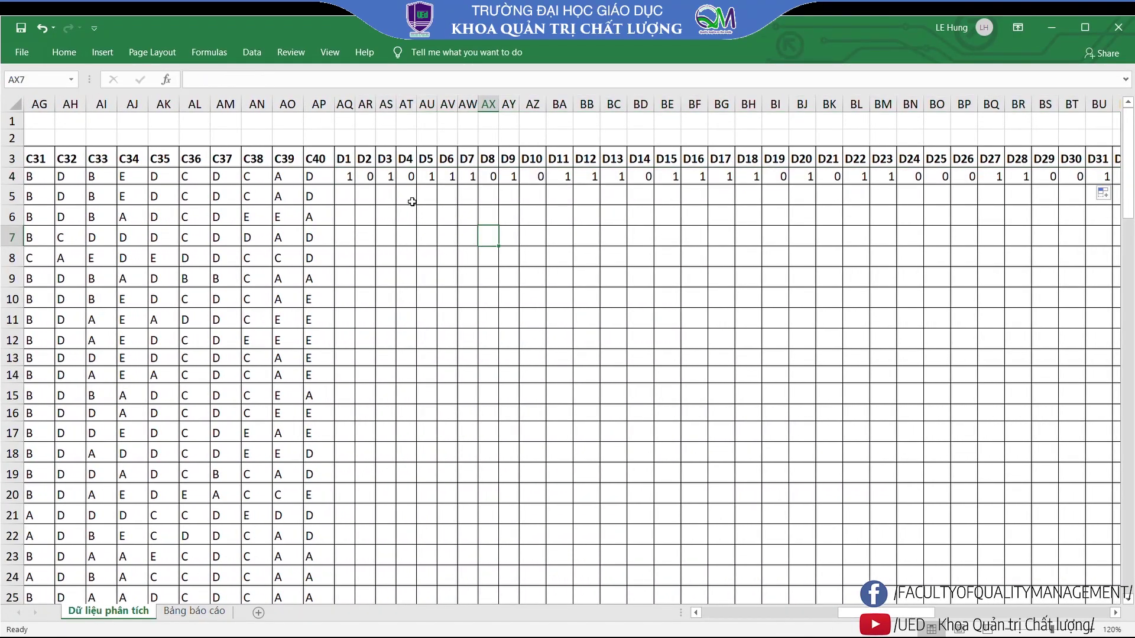
double_click(372, 183)
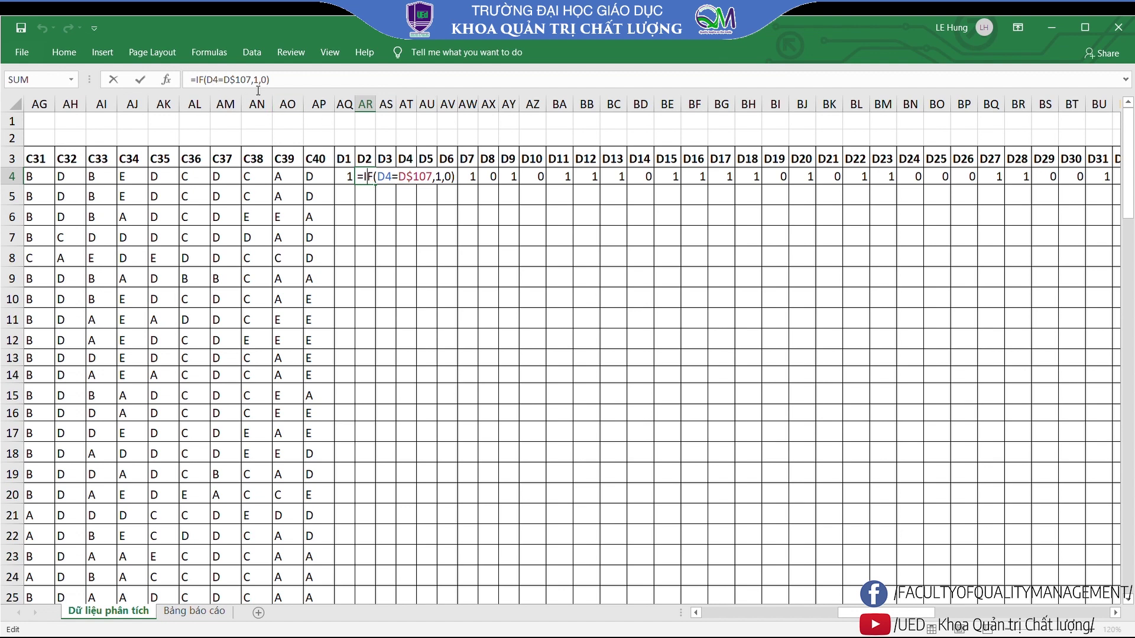
key(ctrl+Return)
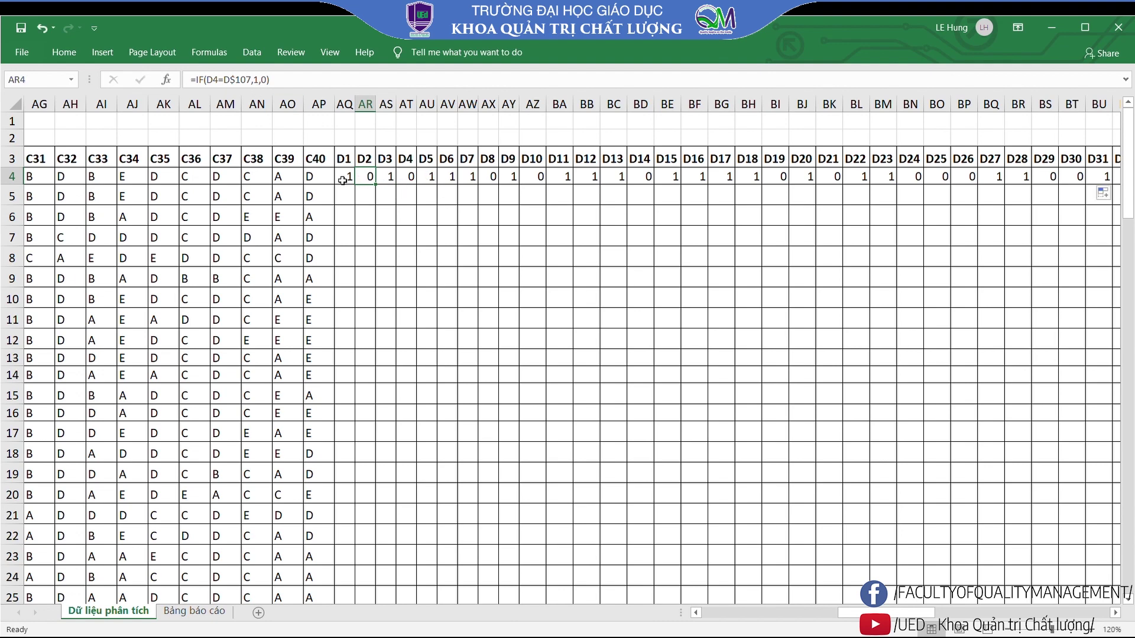
click(344, 180)
drag(345, 180, 1131, 171)
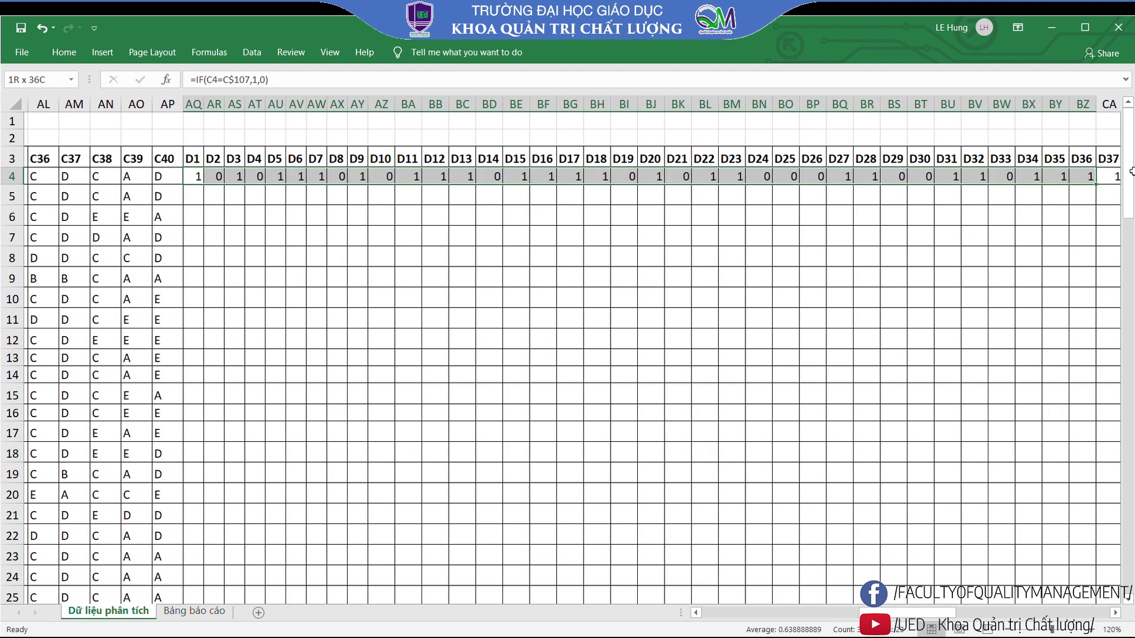
mouse_move(1130, 171)
mouse_down()
mouse_move(1076, 184)
mouse_move(942, 180)
mouse_up()
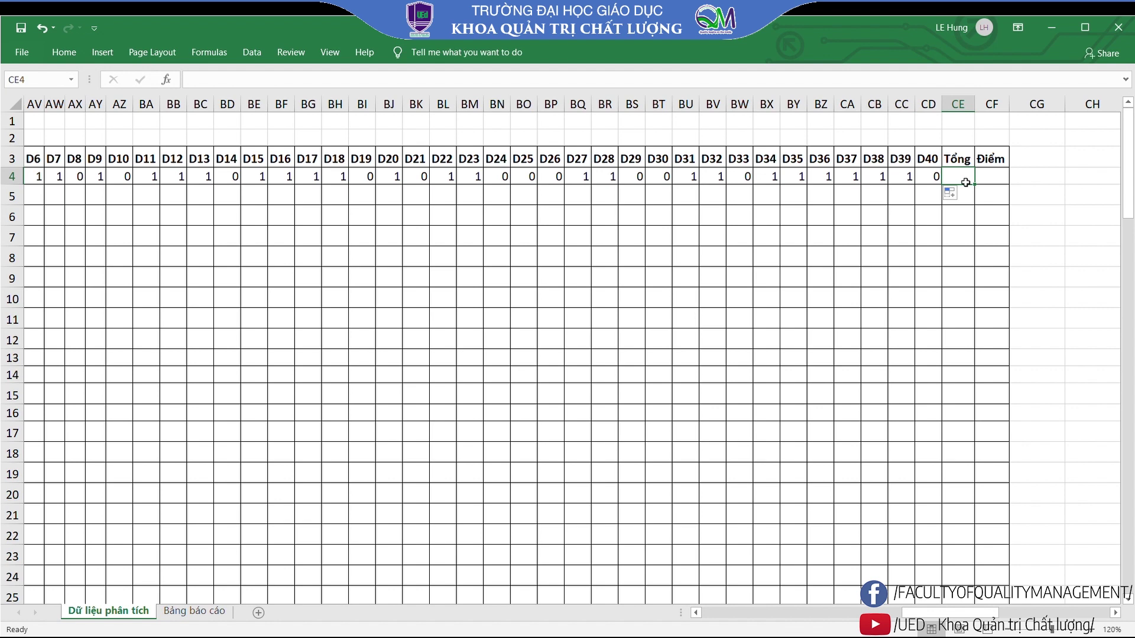
Enter =SUM(AQ4:CD4) under Tổng, giving 26 correct answers
text(=sum)
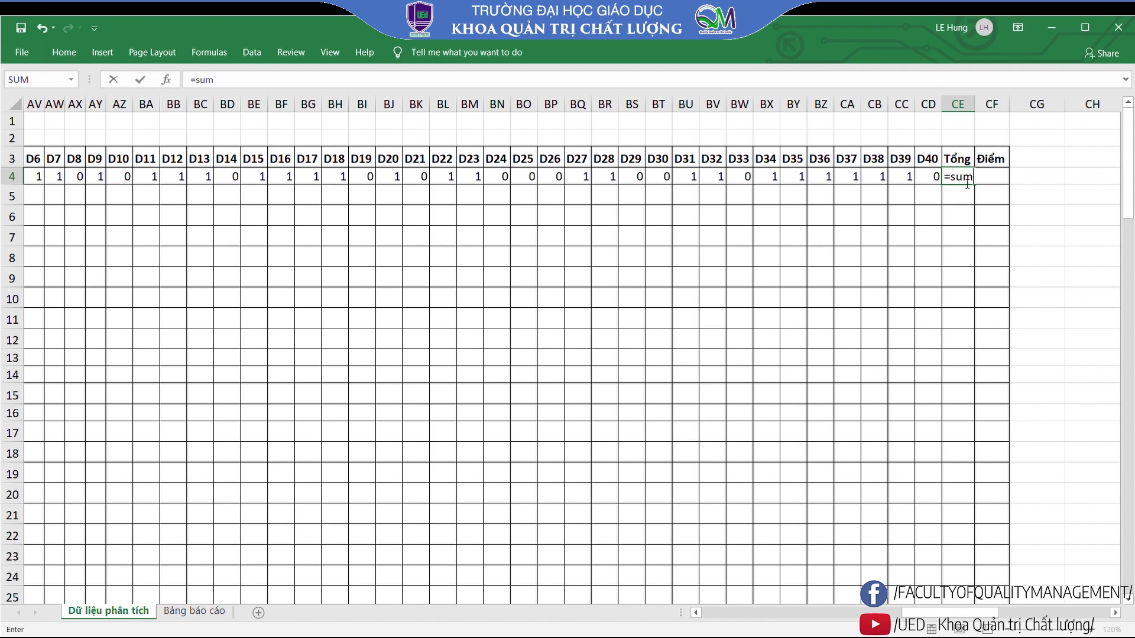
text(()
drag(994, 615, 871, 618)
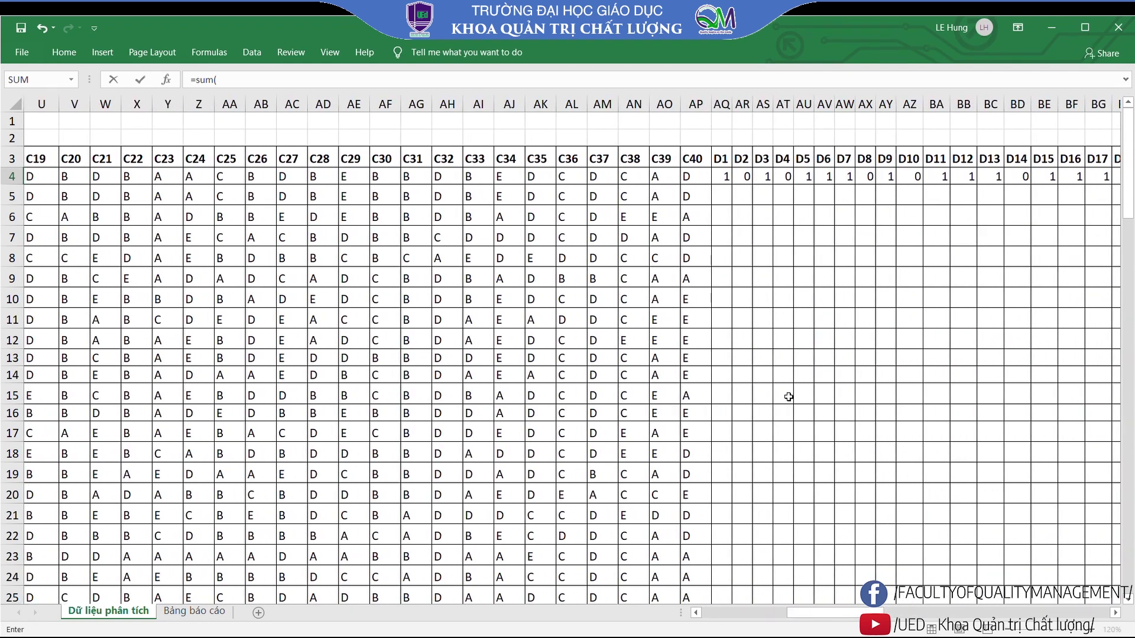
click(726, 176)
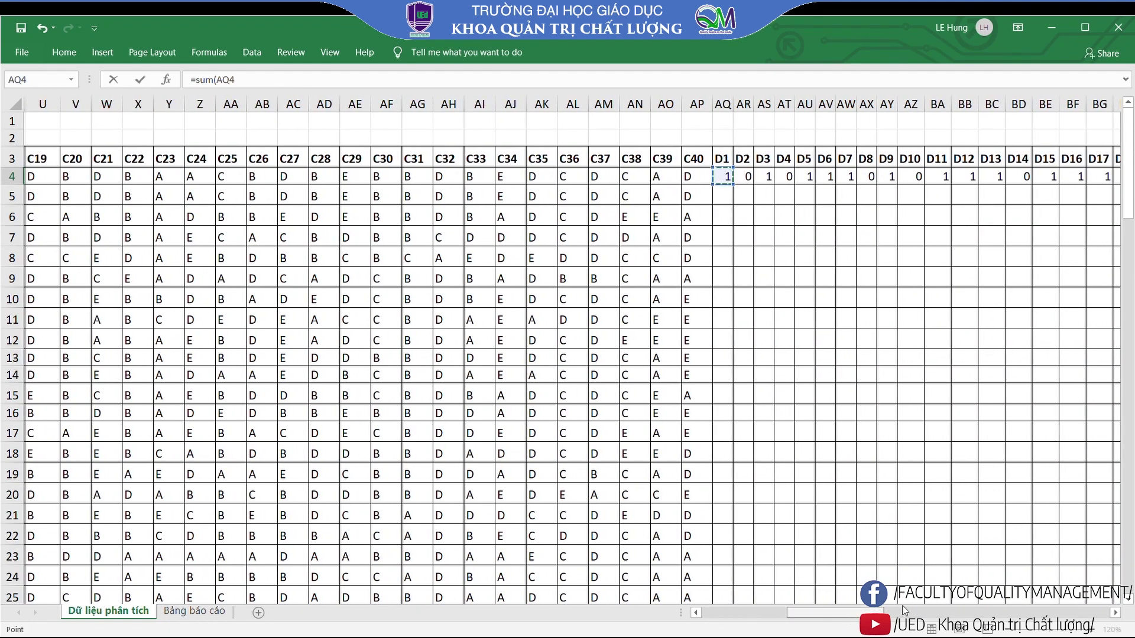
drag(845, 613, 1052, 593)
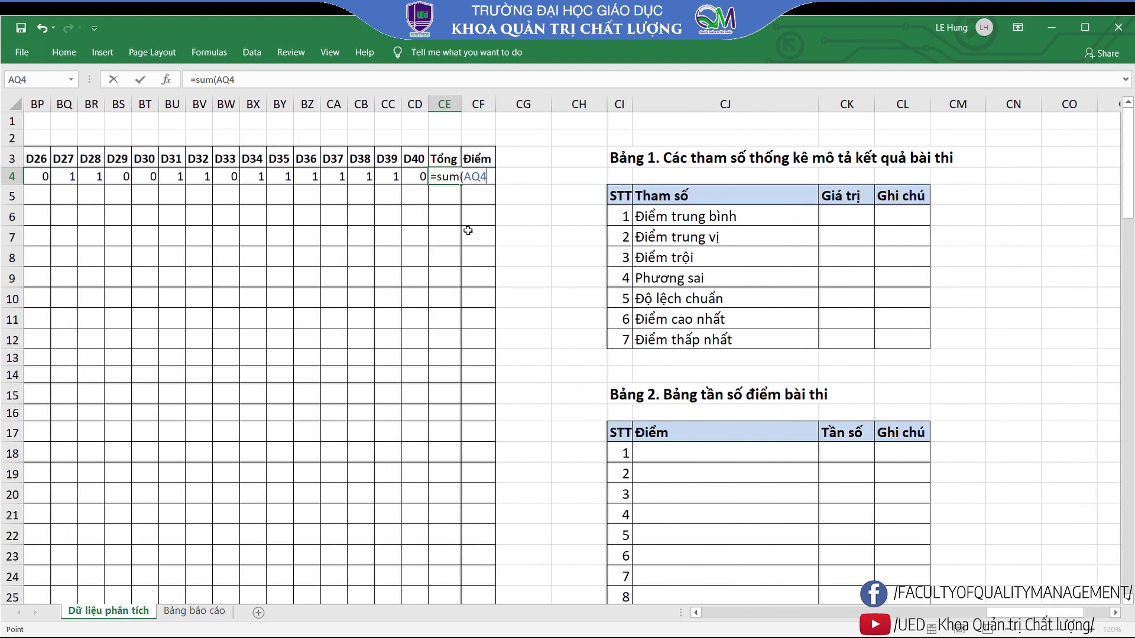
shift+click(413, 177)
key(Return)
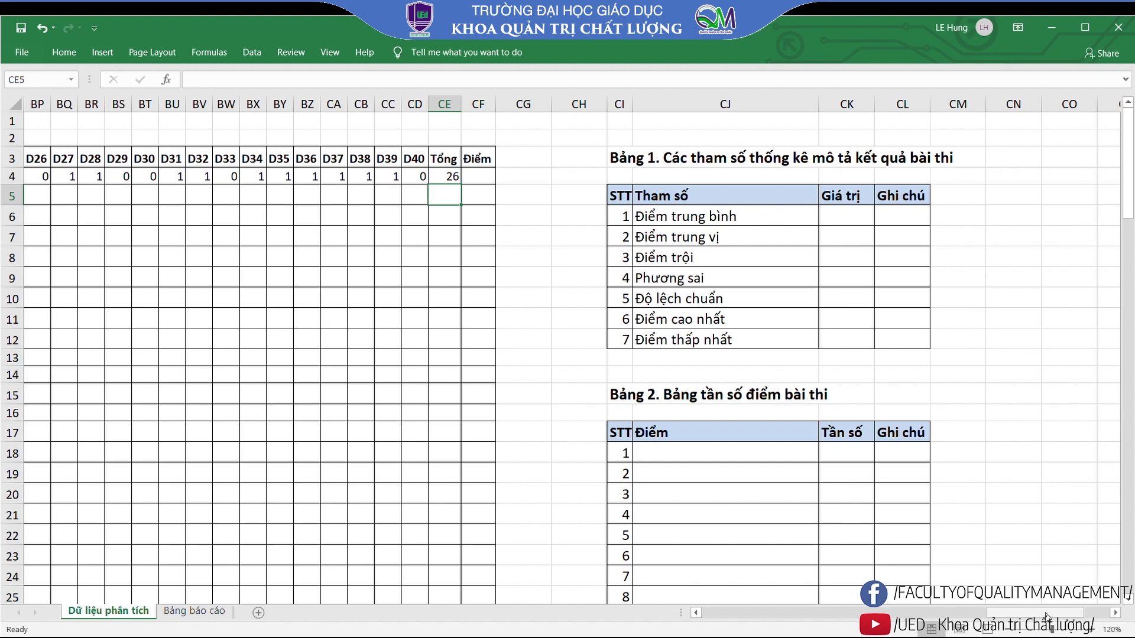
drag(1046, 614, 1031, 616)
Enter =CE4*10/40 under Điểm for a score of 6.5, then zoom out
click(608, 177)
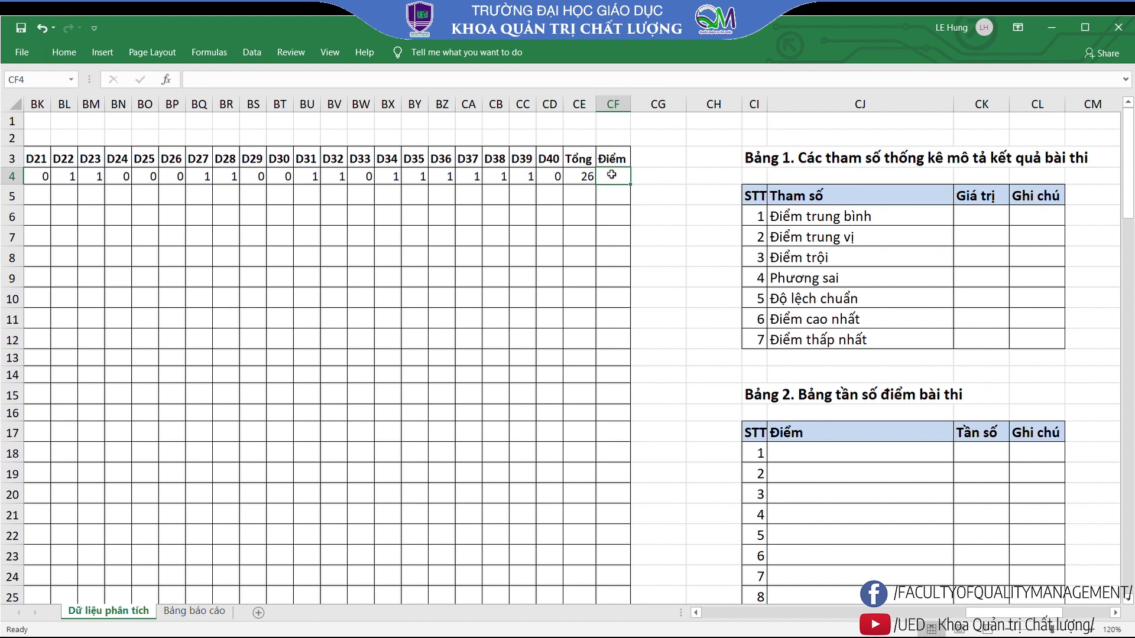
text(=)
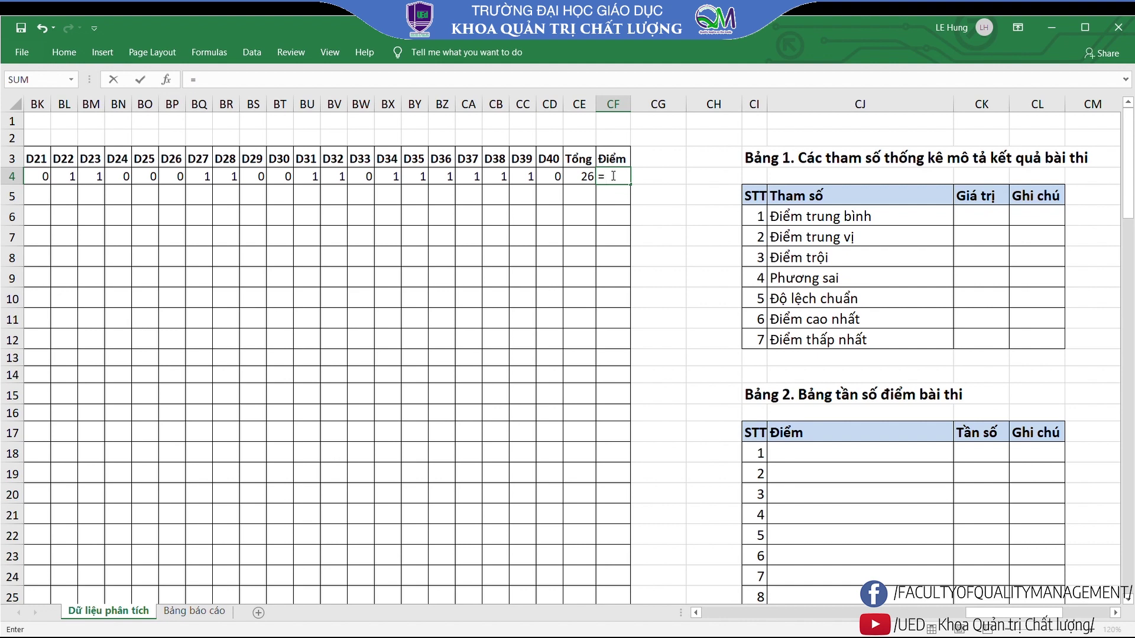
click(586, 179)
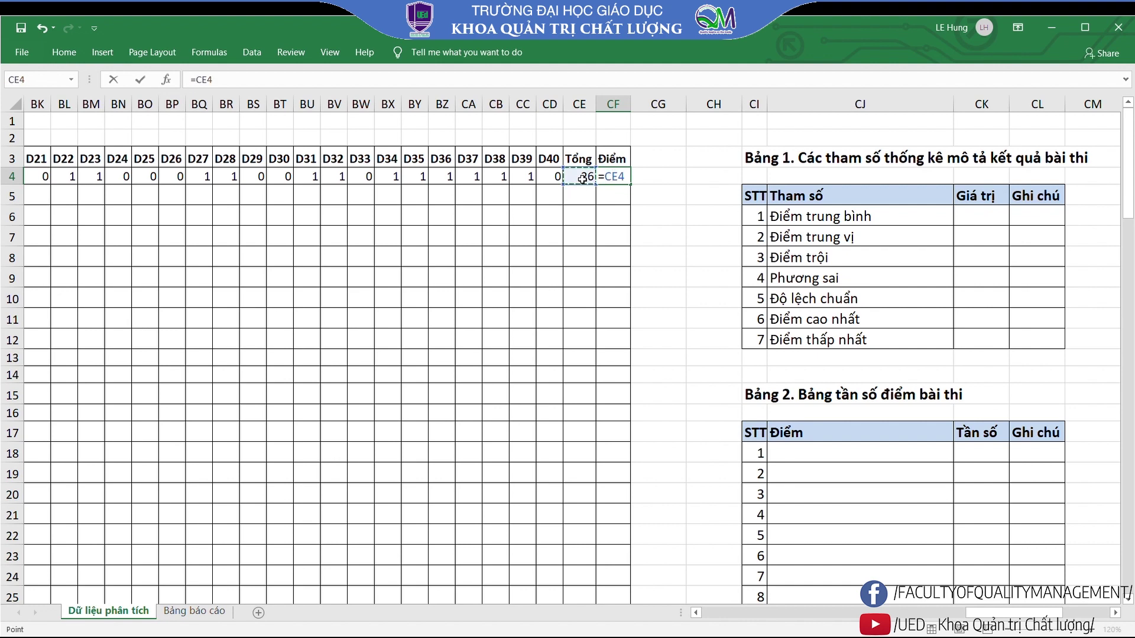
text(*)
text(10/)
text(40)
key(Return)
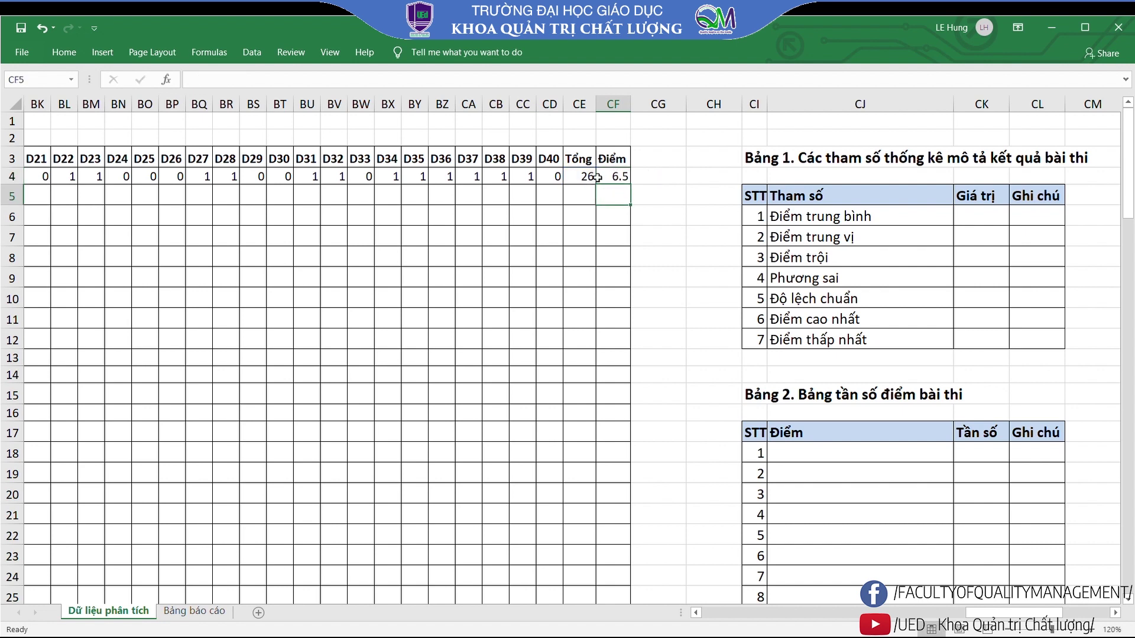
click(625, 173)
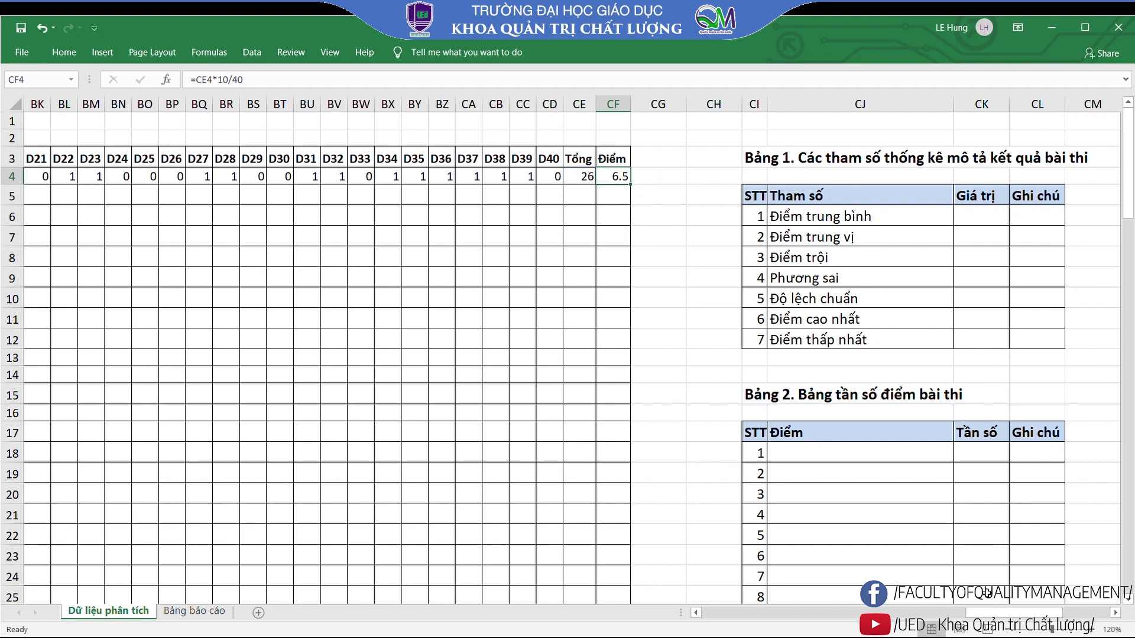
click(1012, 630)
click(1012, 630)
click(1012, 630)
Zoom out to 70% and fill the AQ4:CF4 formulas down to every student row
click(1012, 630)
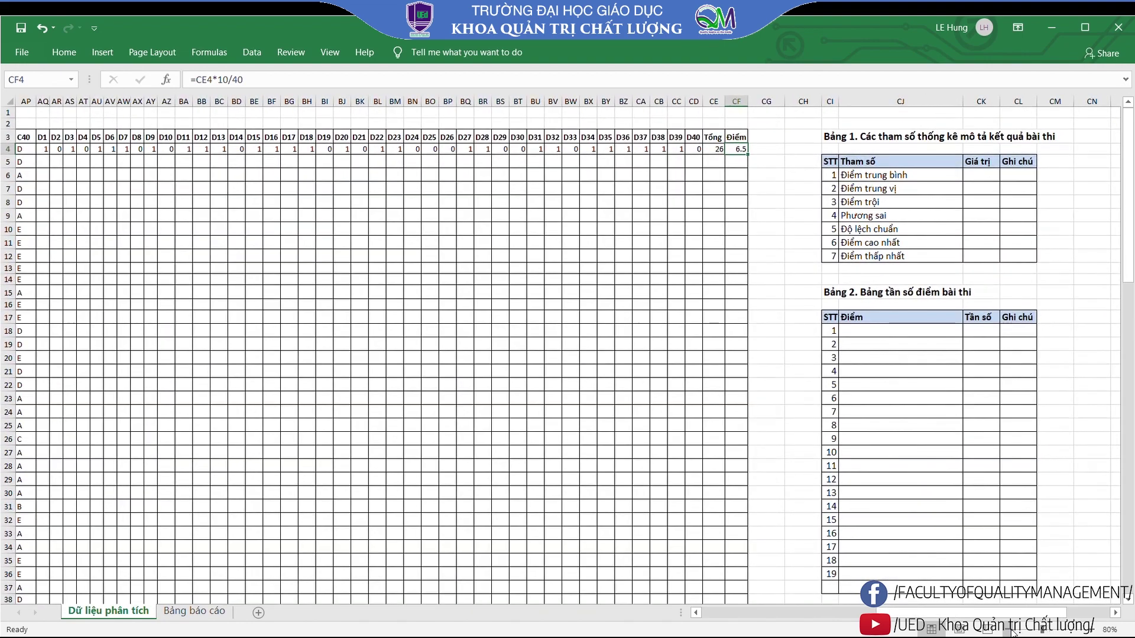
click(1013, 630)
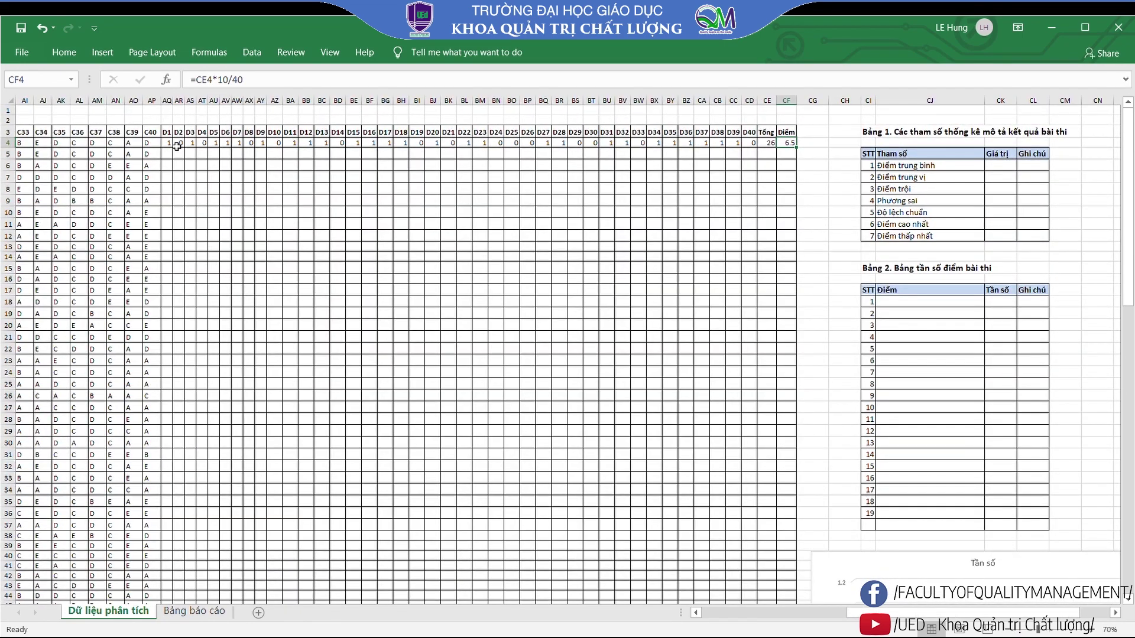
drag(170, 145, 768, 150)
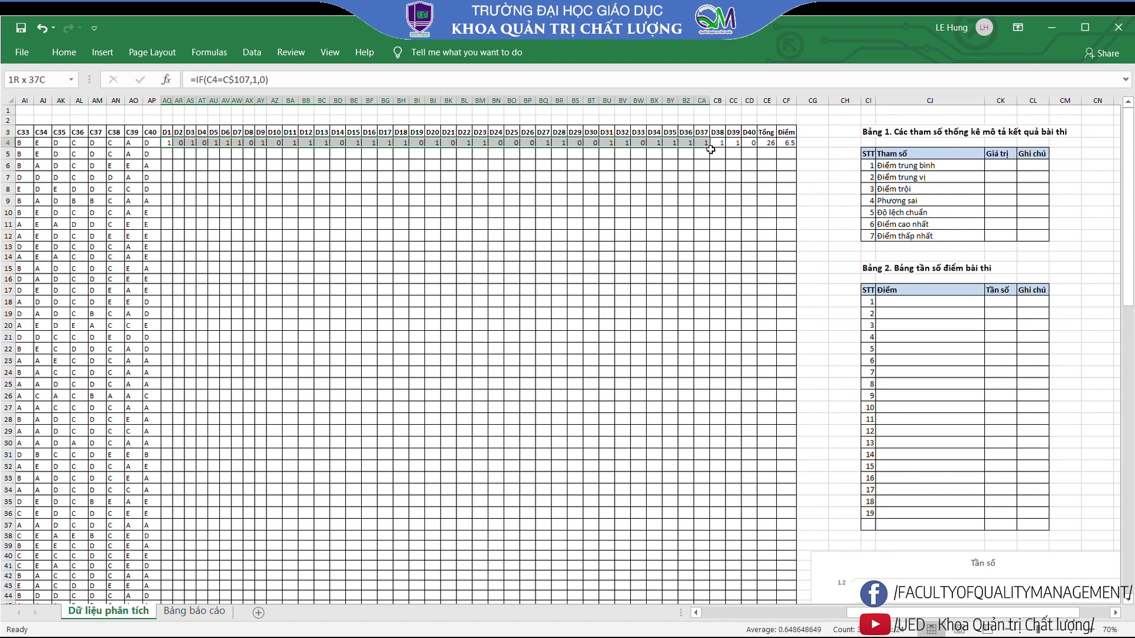
drag(768, 150, 790, 150)
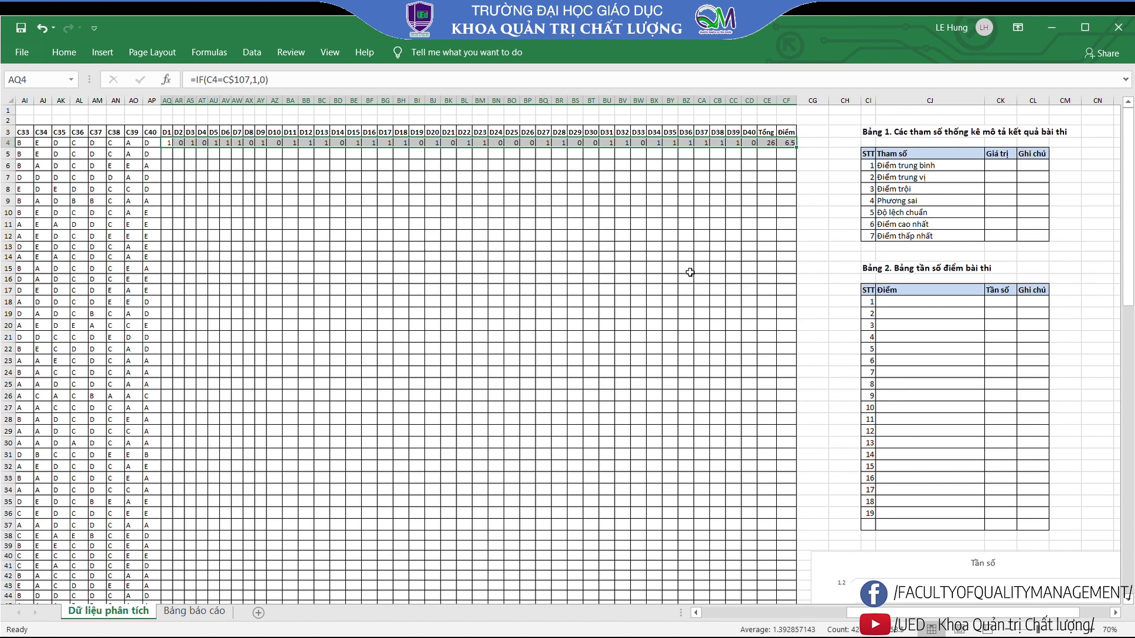
scroll(698, 271, down, 4)
scroll(702, 271, up, 4)
double_click(801, 150)
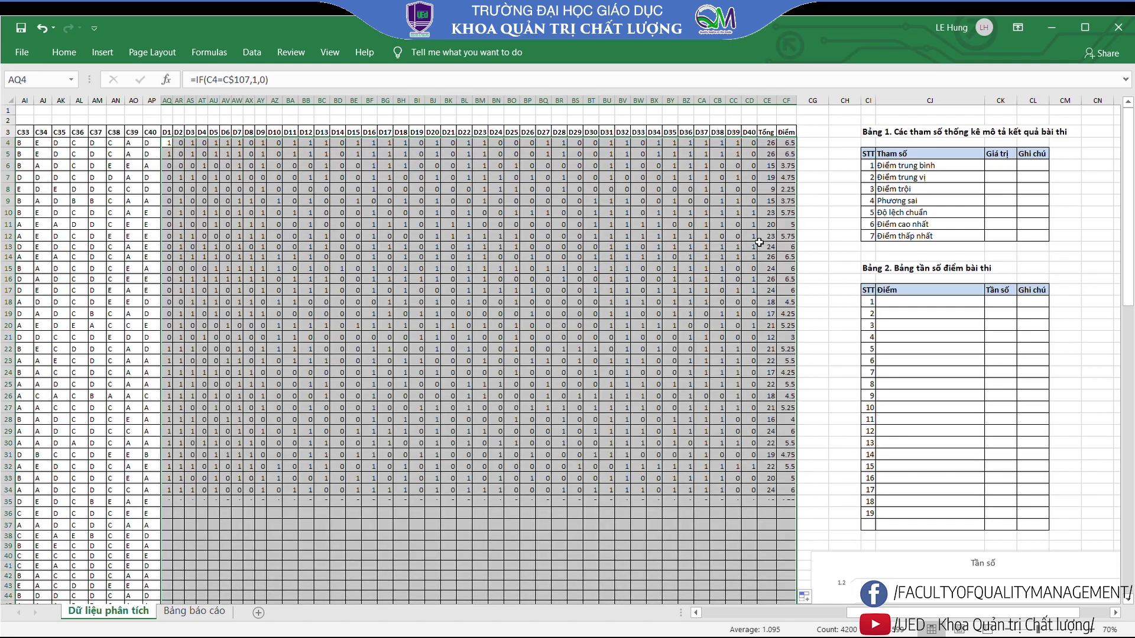
Scroll through rows 4–103 to verify the filled scores, totals and Điểm column
scroll(764, 230, down, 3)
scroll(764, 228, down, 3)
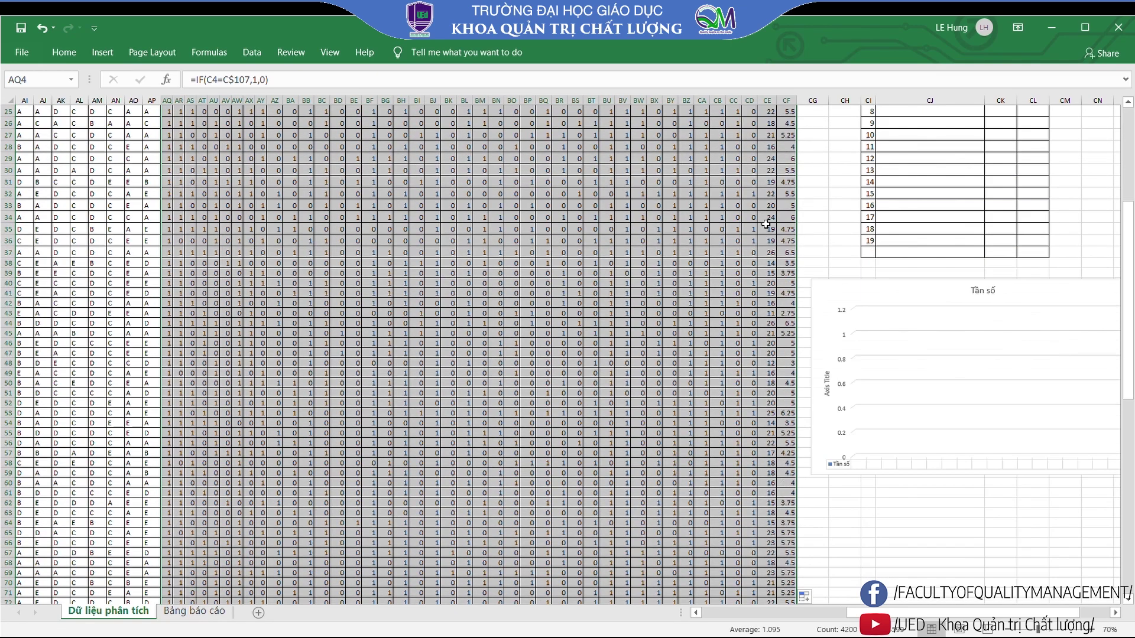
scroll(764, 227, down, 5)
scroll(764, 225, down, 5)
scroll(766, 223, down, 3)
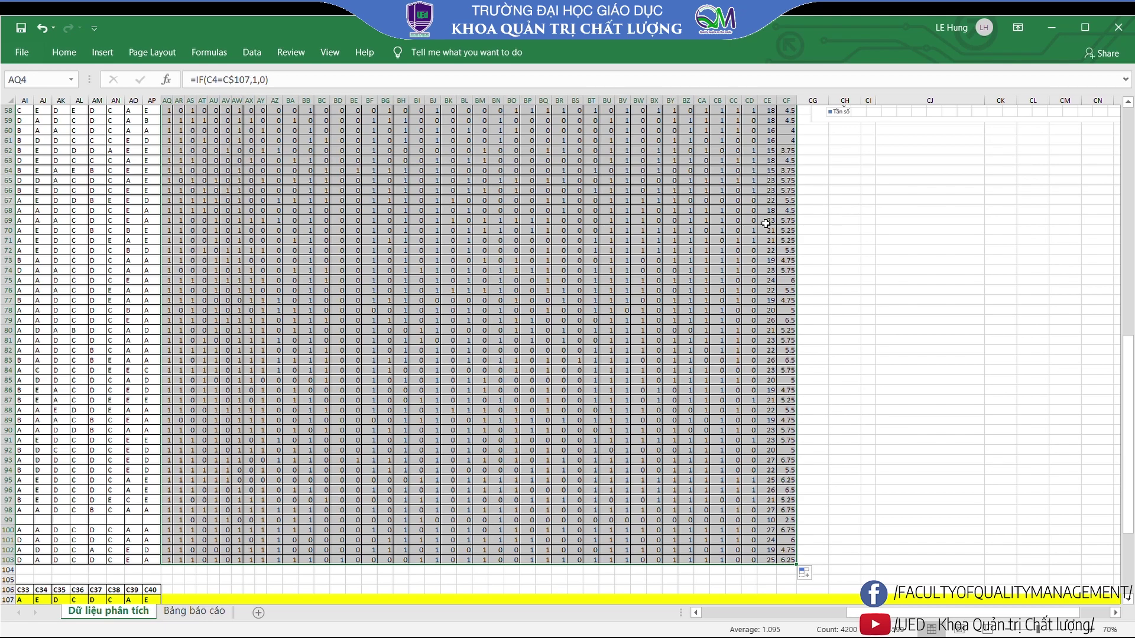
scroll(766, 224, up, 6)
scroll(764, 223, up, 6)
scroll(763, 220, up, 3)
scroll(761, 219, up, 4)
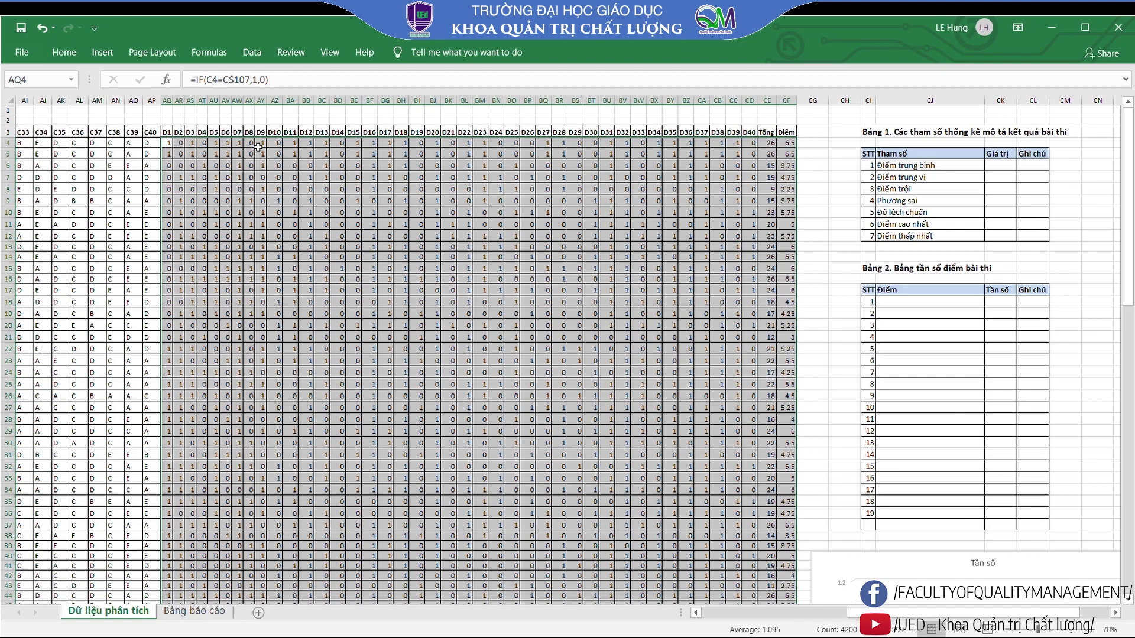
scroll(748, 280, down, 1)
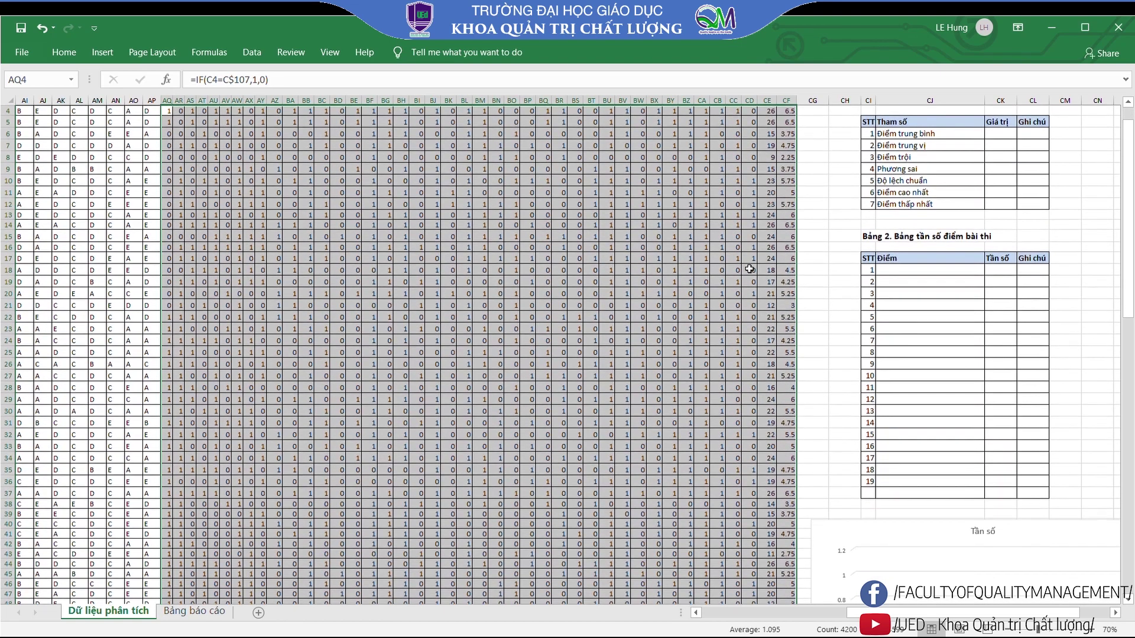
scroll(754, 260, down, 10)
scroll(755, 258, down, 4)
scroll(760, 254, down, 4)
scroll(763, 251, up, 1)
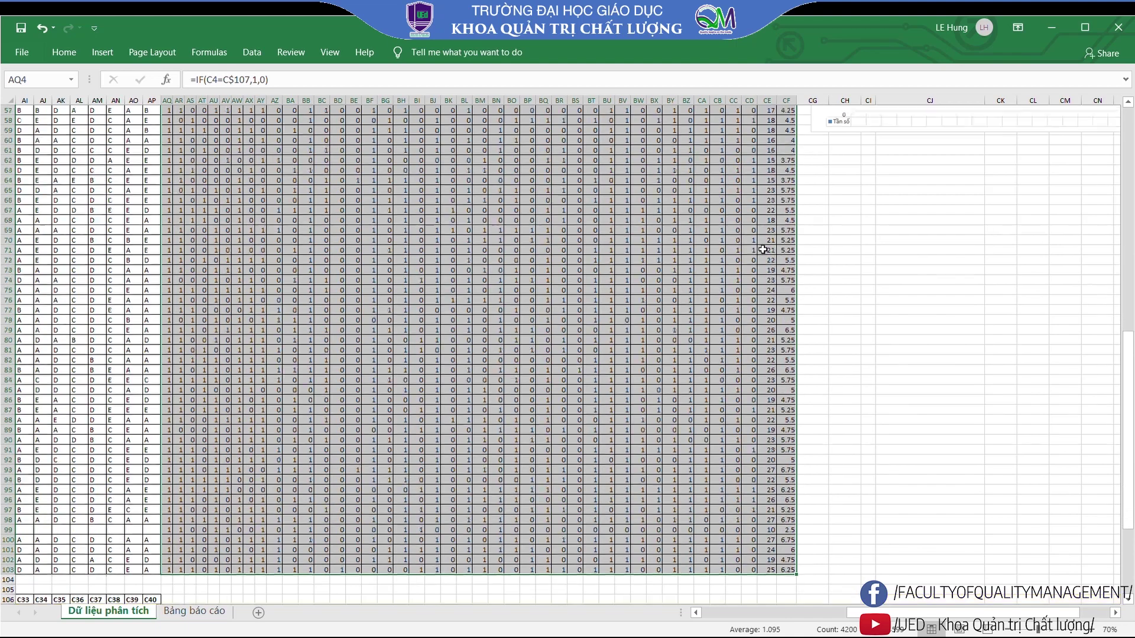
scroll(765, 245, up, 10)
scroll(771, 233, up, 2)
scroll(776, 221, up, 5)
scroll(776, 221, up, 1)
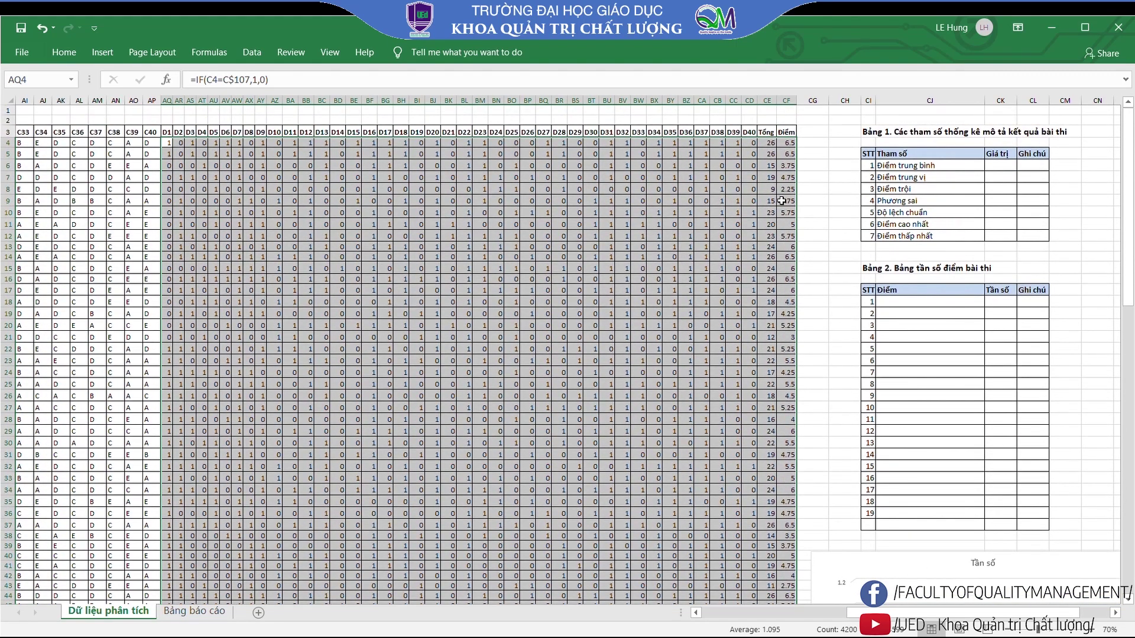
click(793, 102)
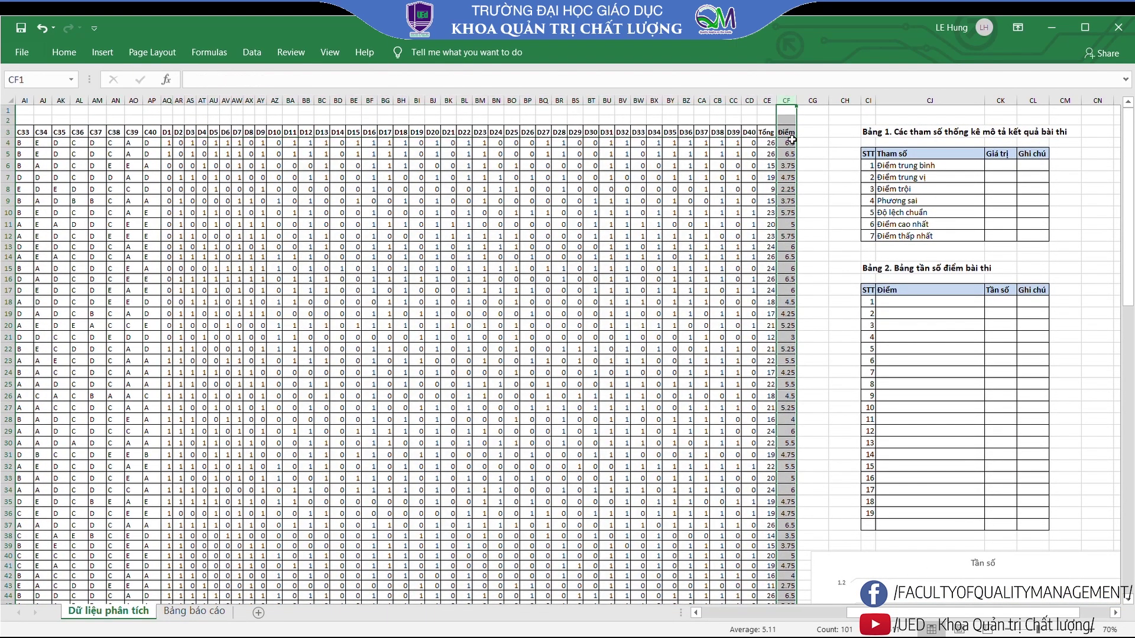
mouse_move(896, 609)
mouse_down()
mouse_move(830, 614)
mouse_move(932, 627)
mouse_up()
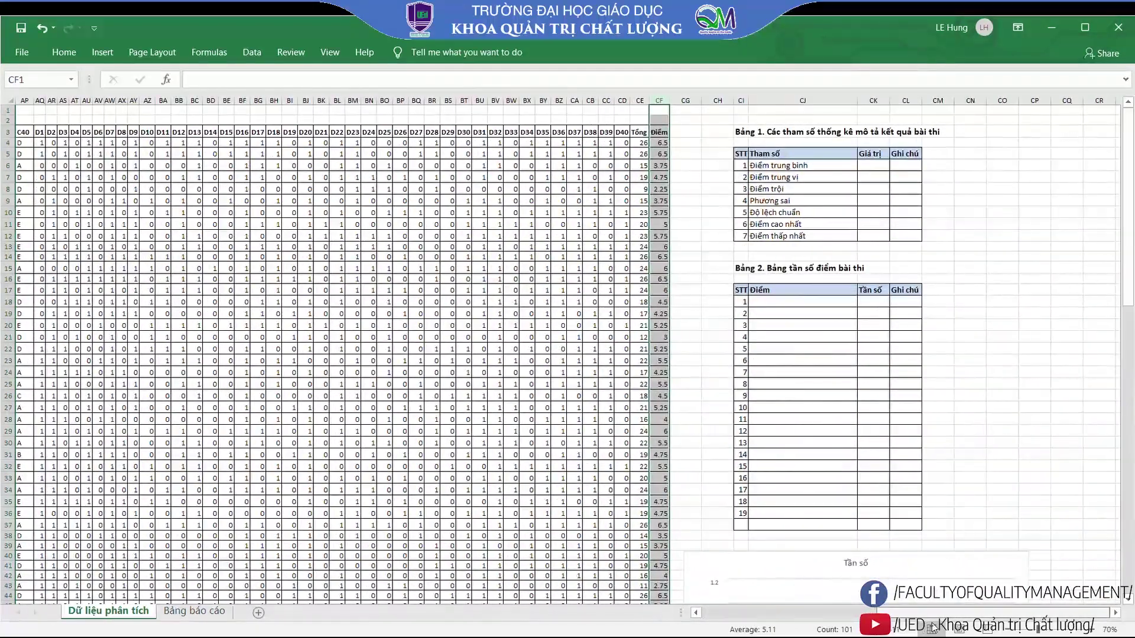
drag(682, 186, 679, 325)
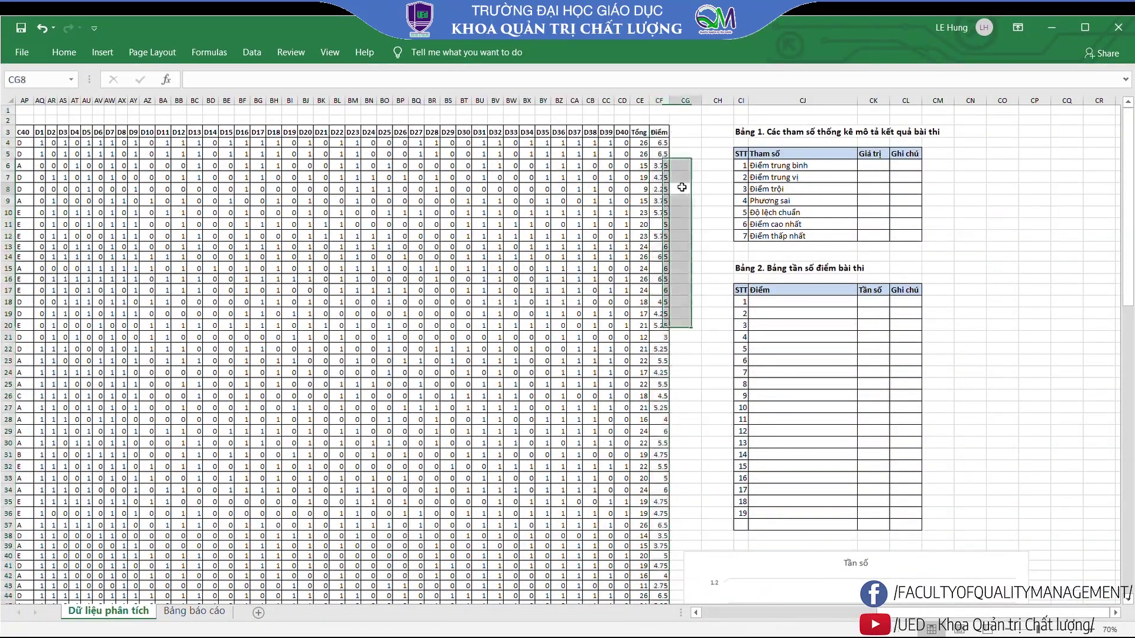
click(681, 187)
click(659, 100)
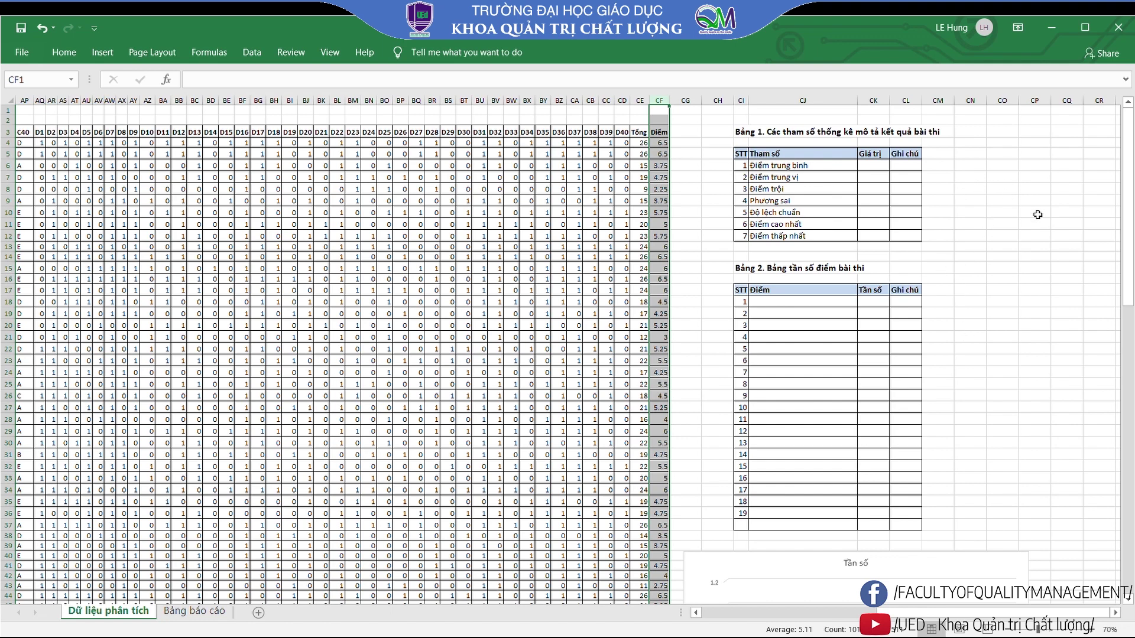
click(768, 168)
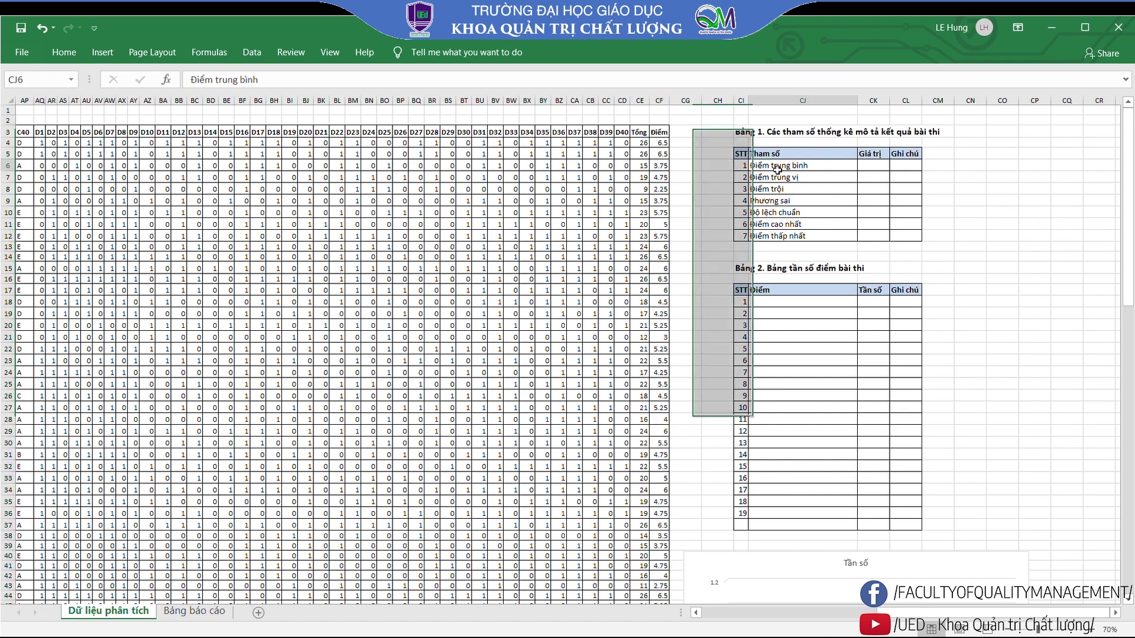
click(825, 191)
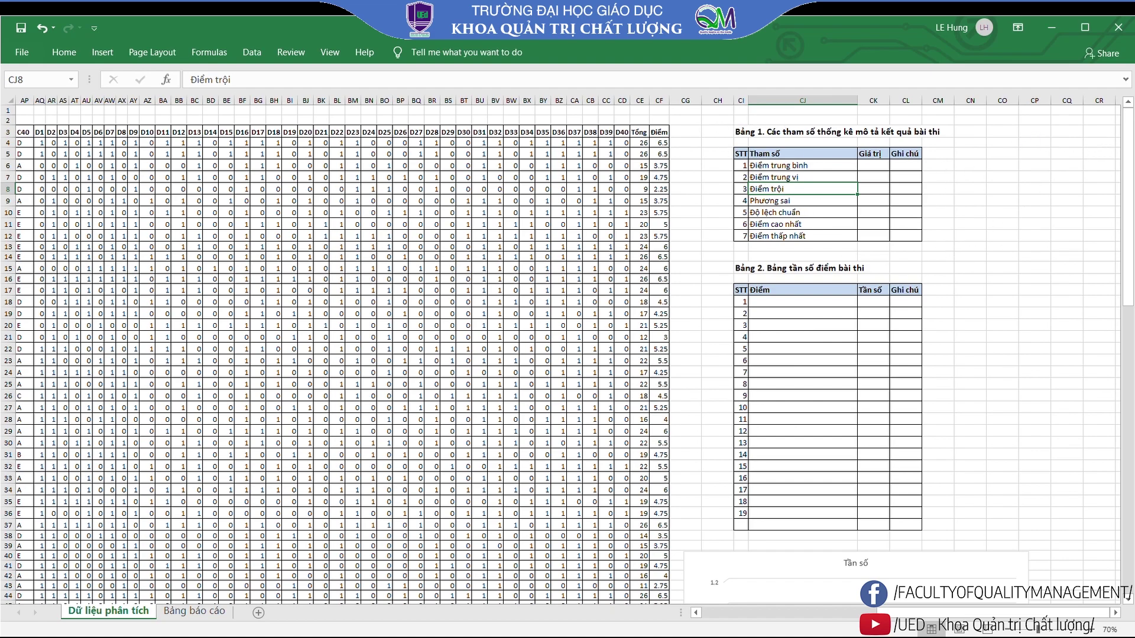
click(1095, 630)
click(1095, 630)
click(1095, 630)
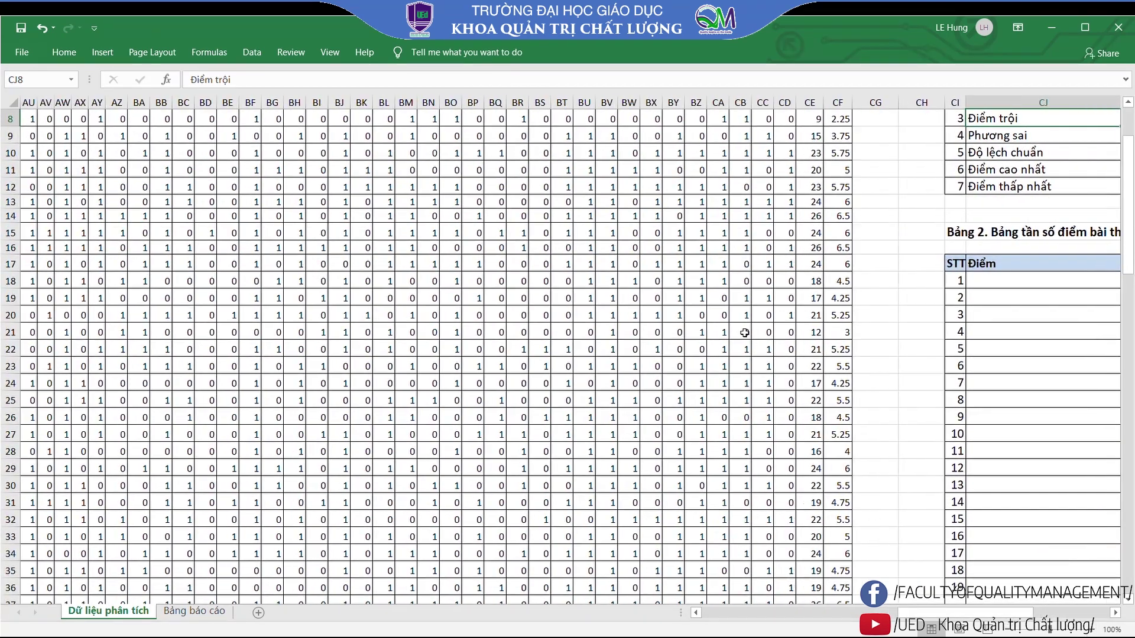
click(838, 102)
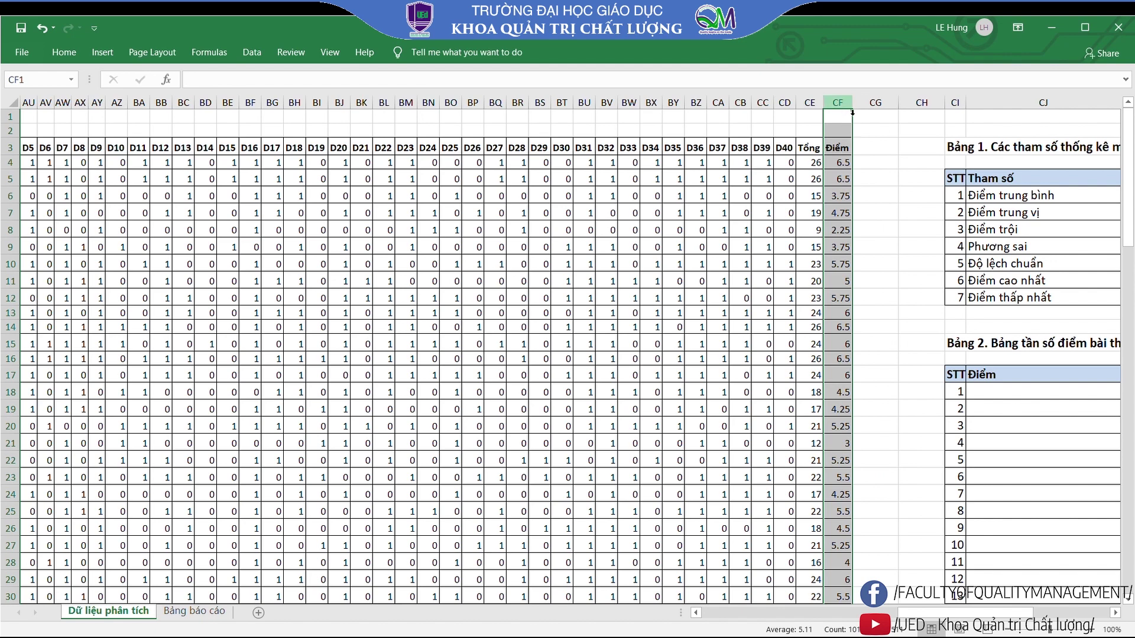
scroll(860, 249, down, 5)
scroll(862, 242, down, 10)
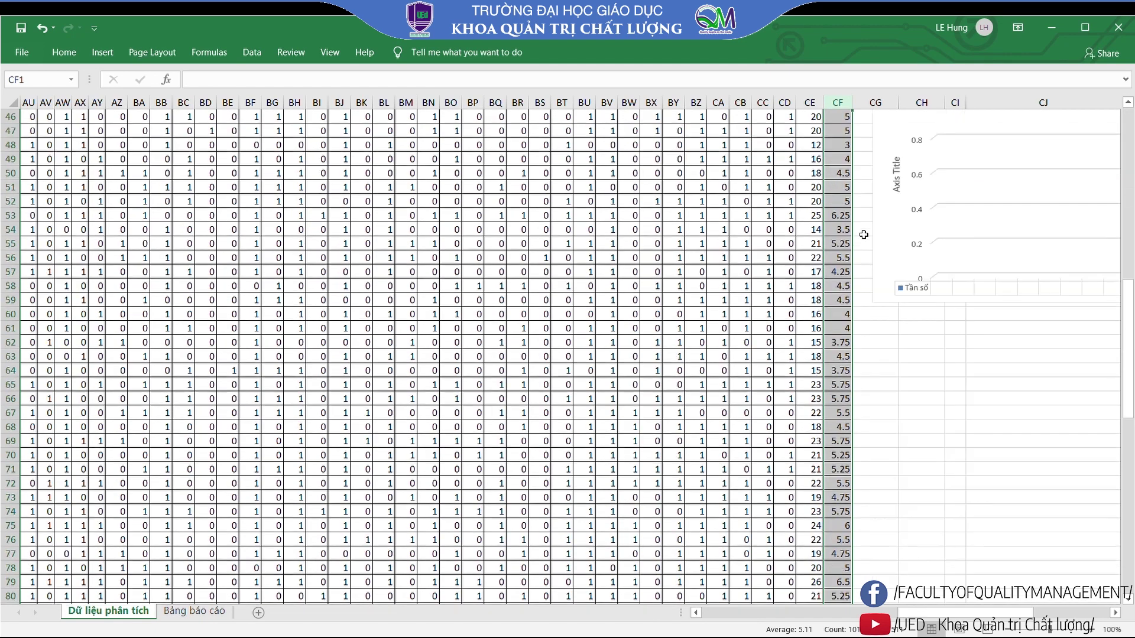
scroll(868, 229, down, 10)
scroll(868, 229, down, 6)
click(845, 244)
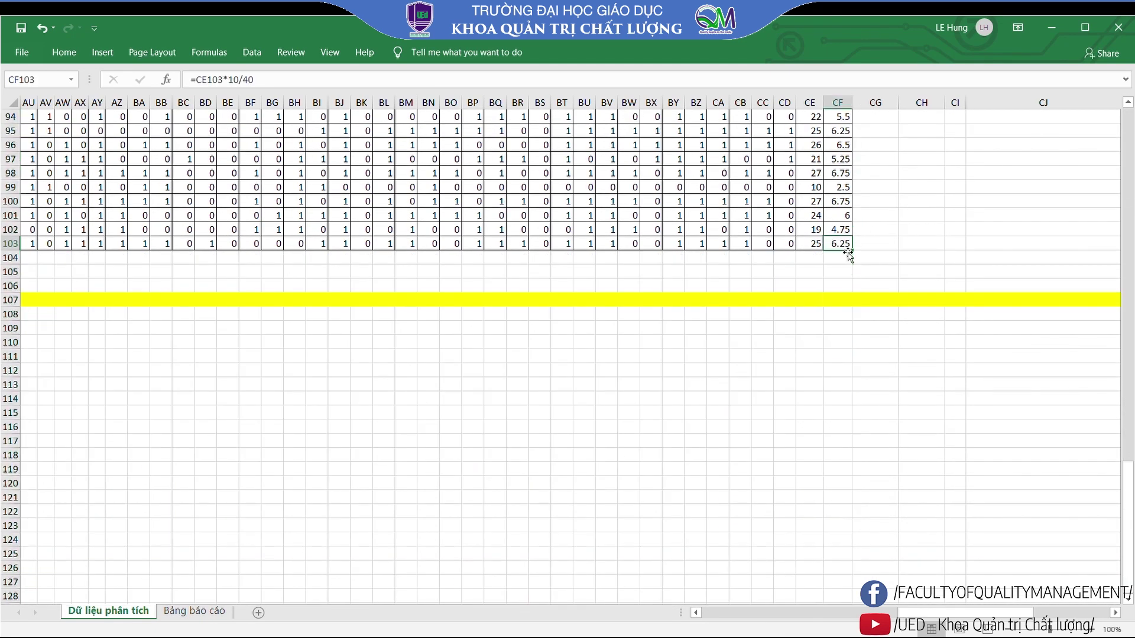
drag(1000, 615, 1073, 615)
scroll(749, 435, up, 4)
scroll(749, 435, up, 5)
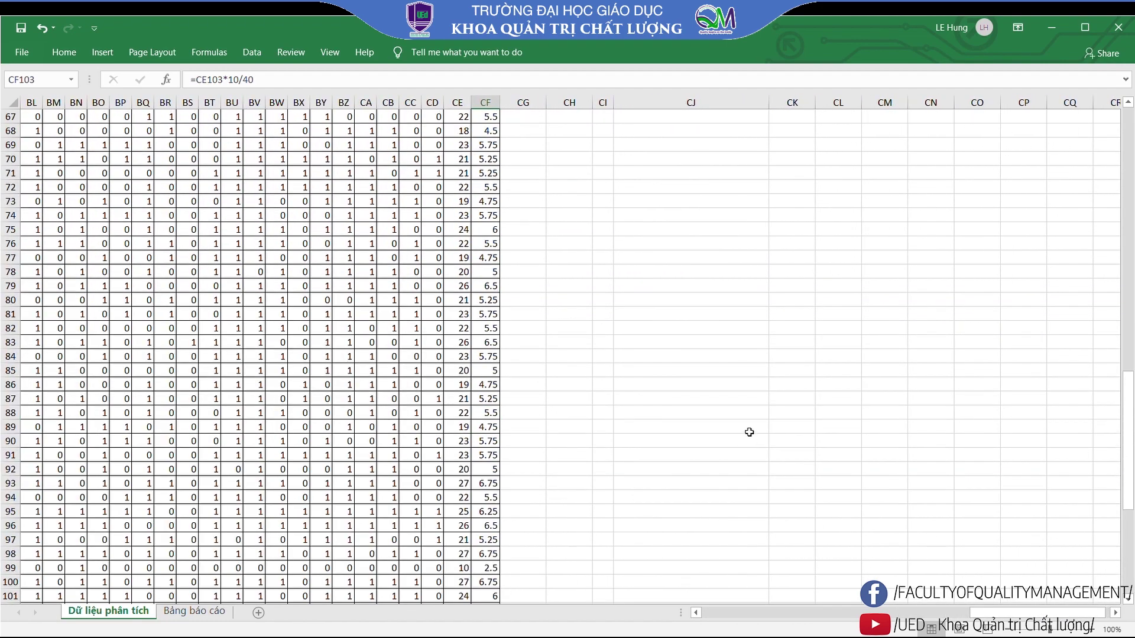
scroll(745, 428, up, 13)
scroll(744, 428, up, 5)
scroll(744, 426, up, 4)
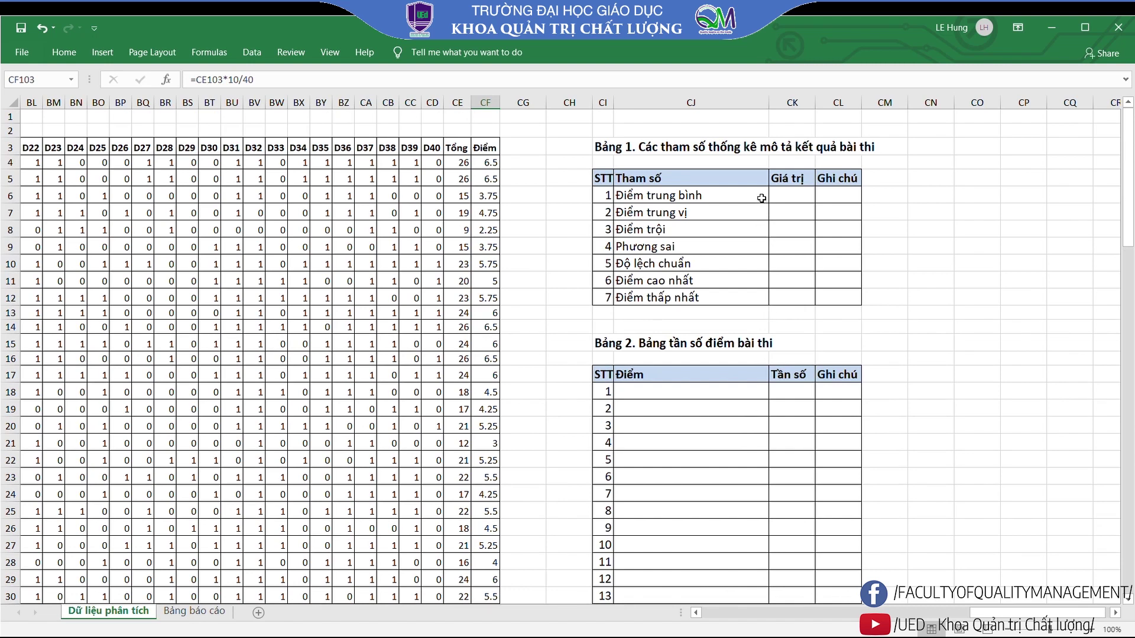
Enter =AVERAGE(cf4:cf103) in CK6 for a mean score of 5.11
click(792, 198)
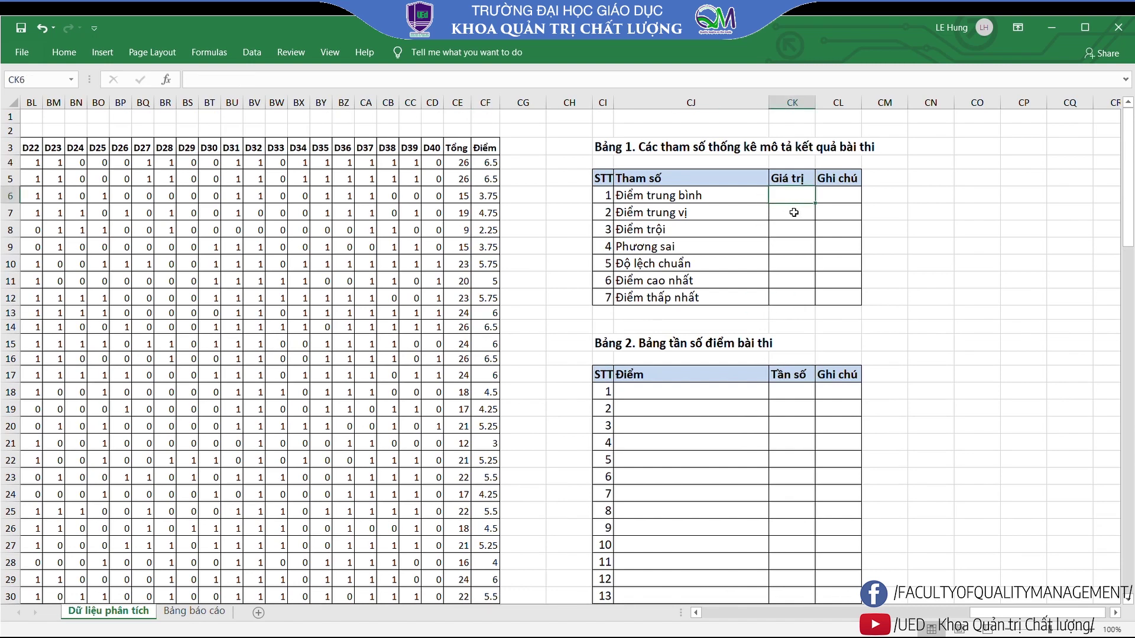
text(=)
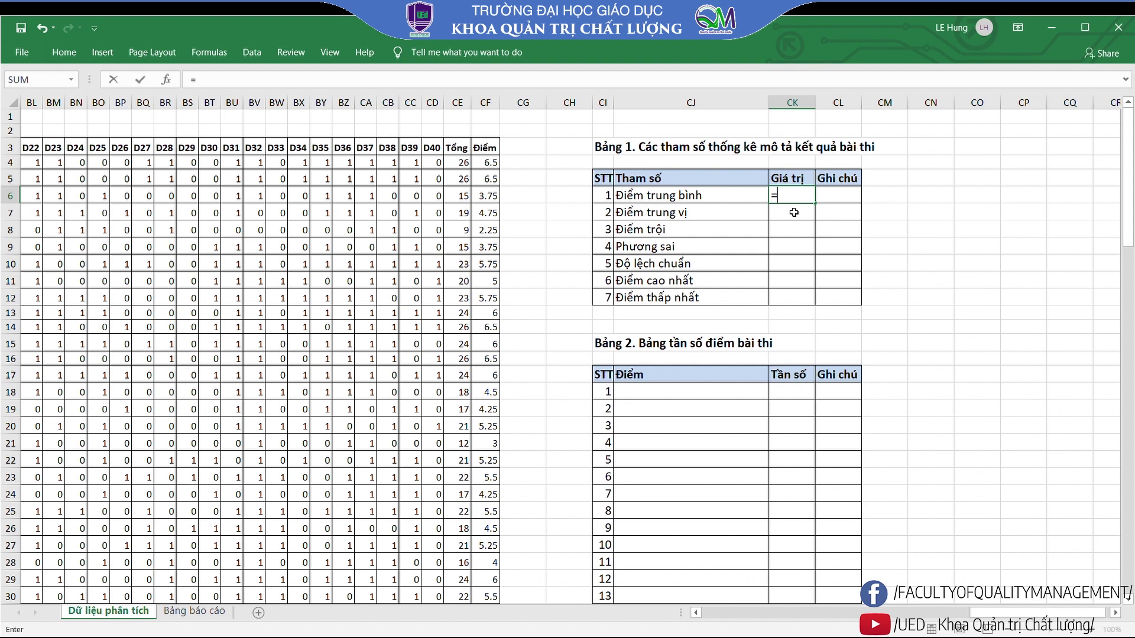
text(aver)
key(Tab)
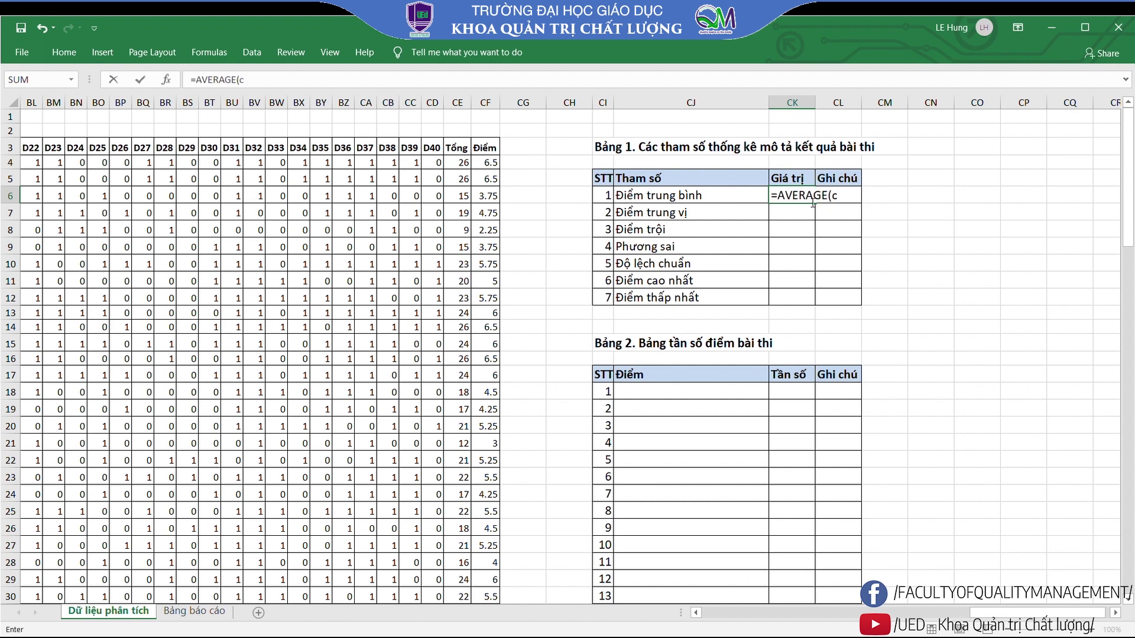
text(f4:cf)
text(103)
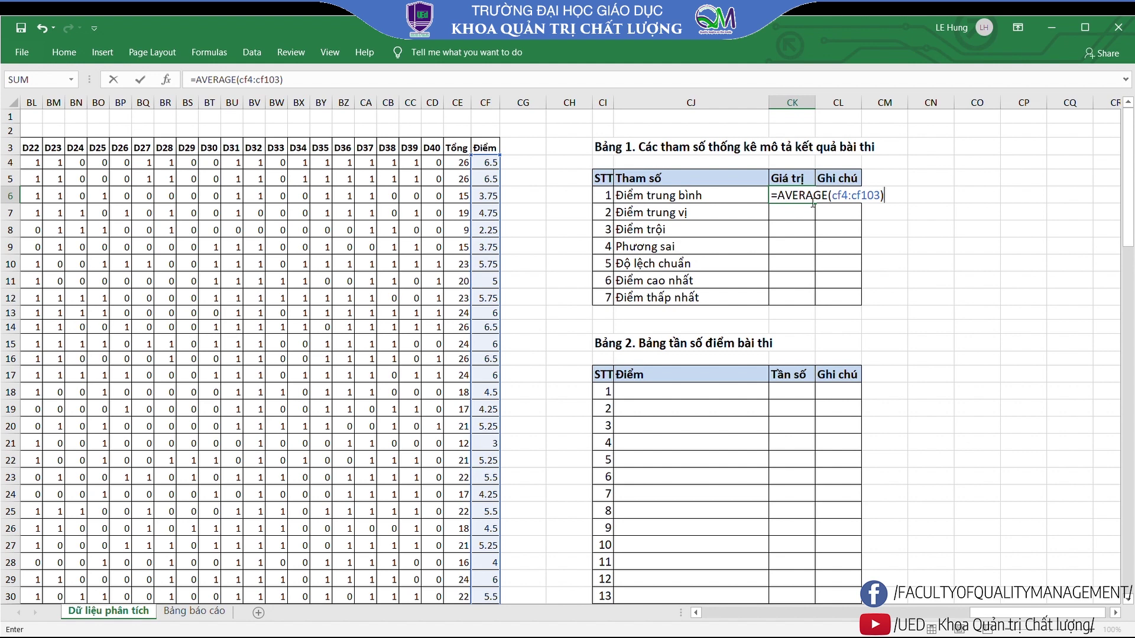
key(Return)
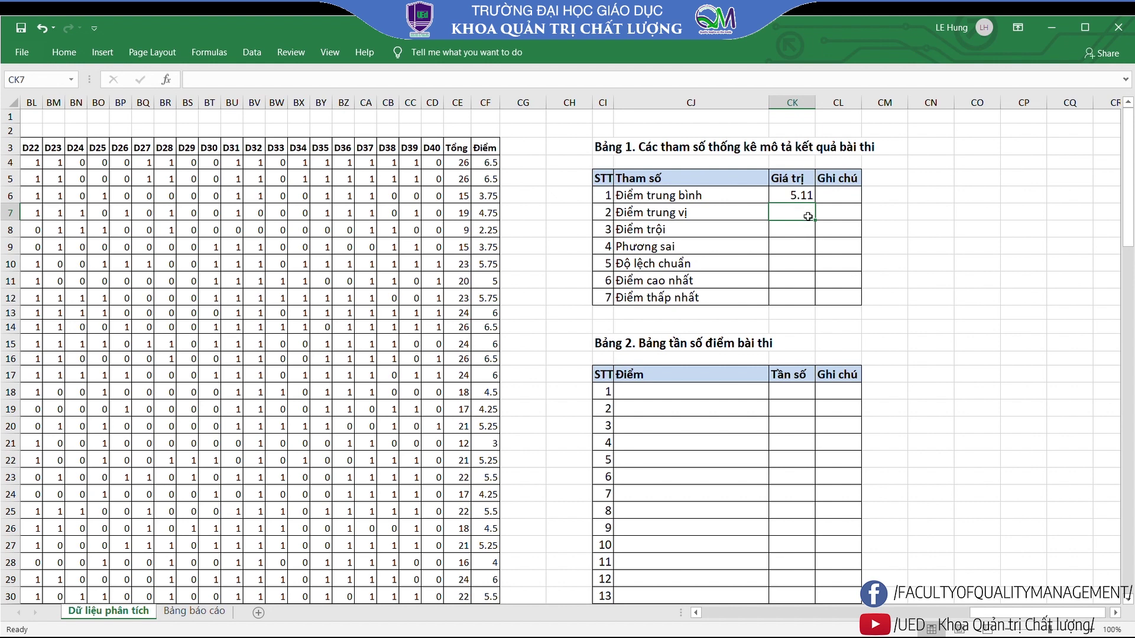
Enter =MEDIAN(cf4:cf103) in CK7, correcting the range end, for a median of 5.25
text(=)
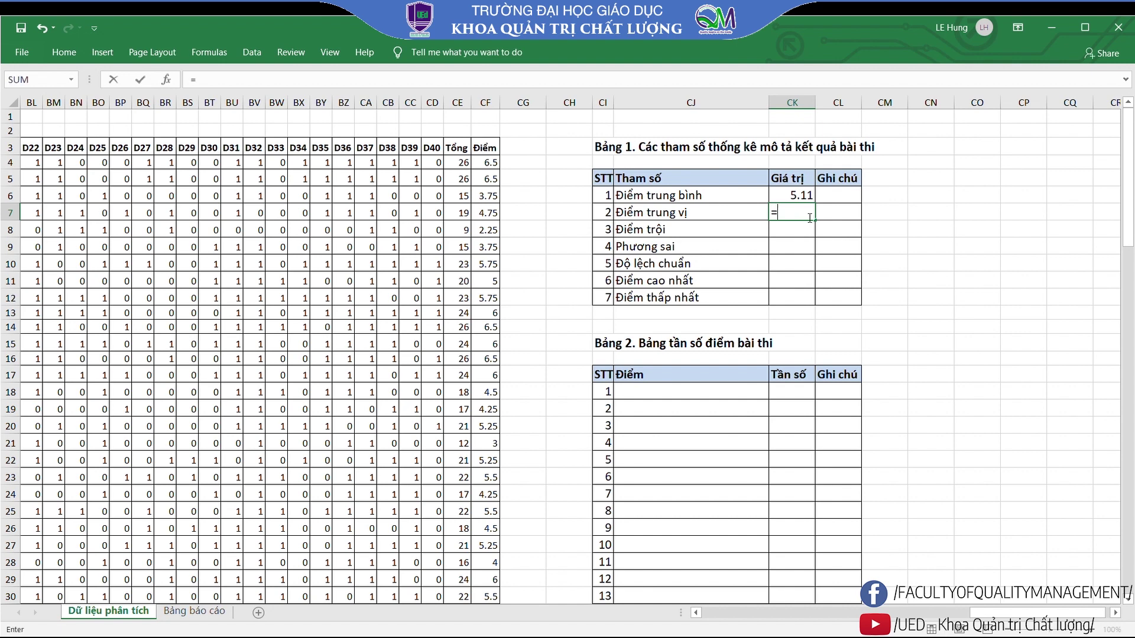
text(me)
text(d)
double_click(824, 232)
text(cf)
text(4)
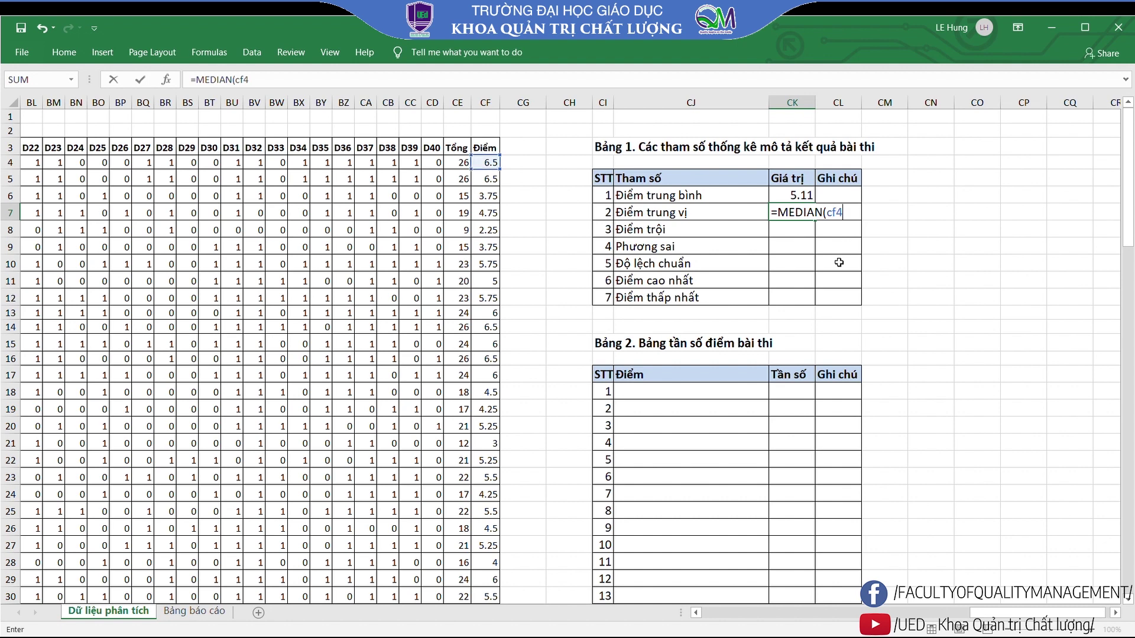
text(:cf1)
text(04)
key(BackSpace)
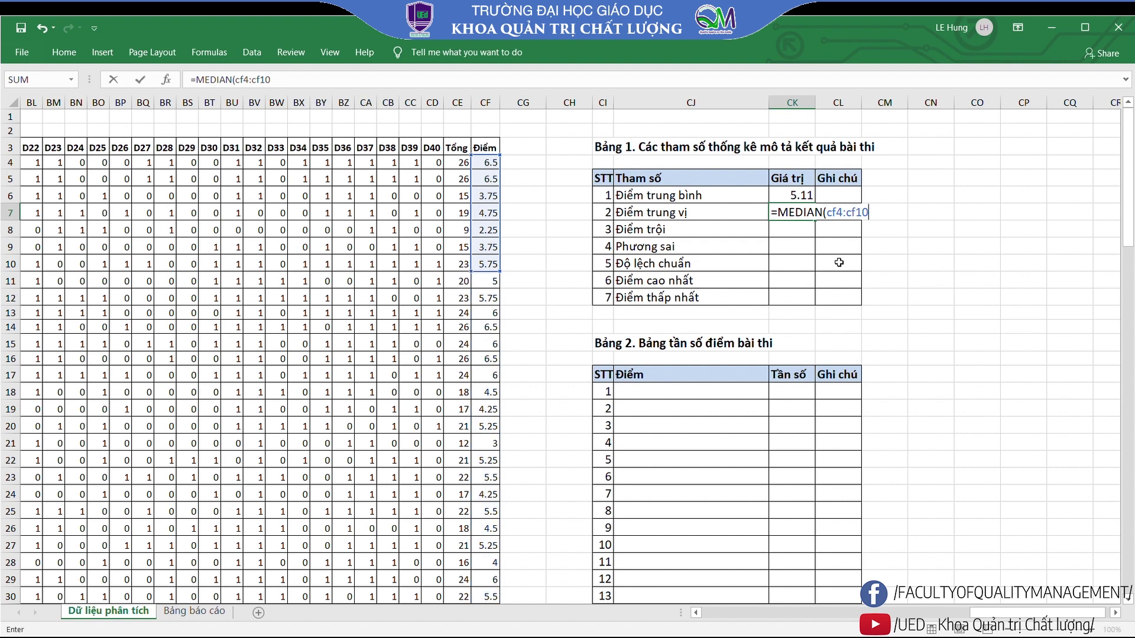
text(3)
key(Return)
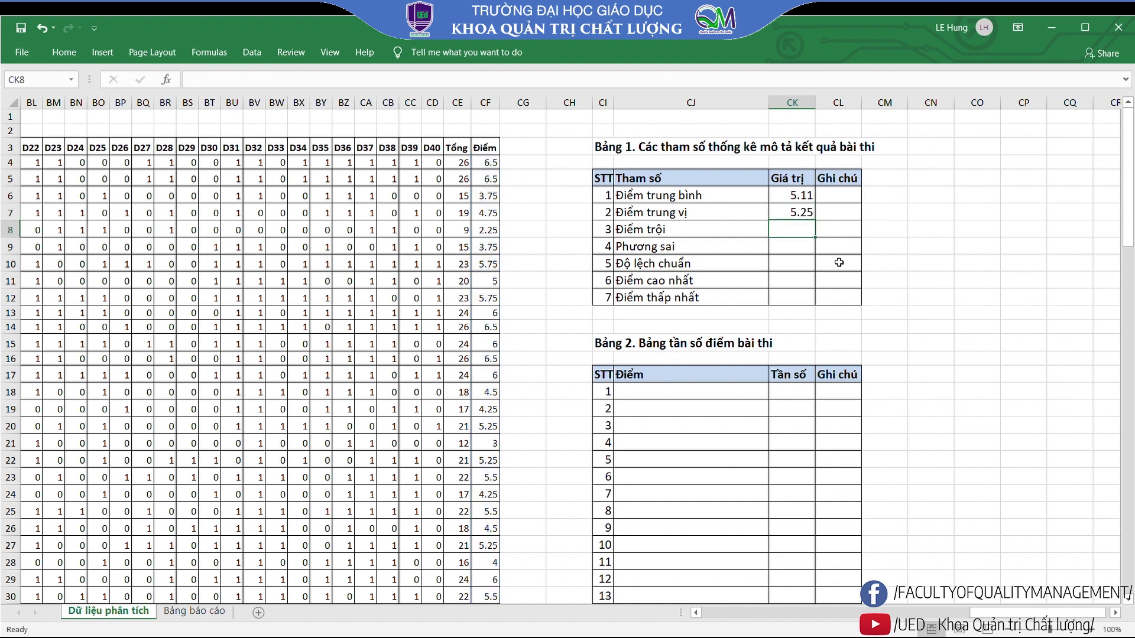
Enter =MODE(cf4:cf103) in CK8, giving a most frequent score of 5.5
text(=)
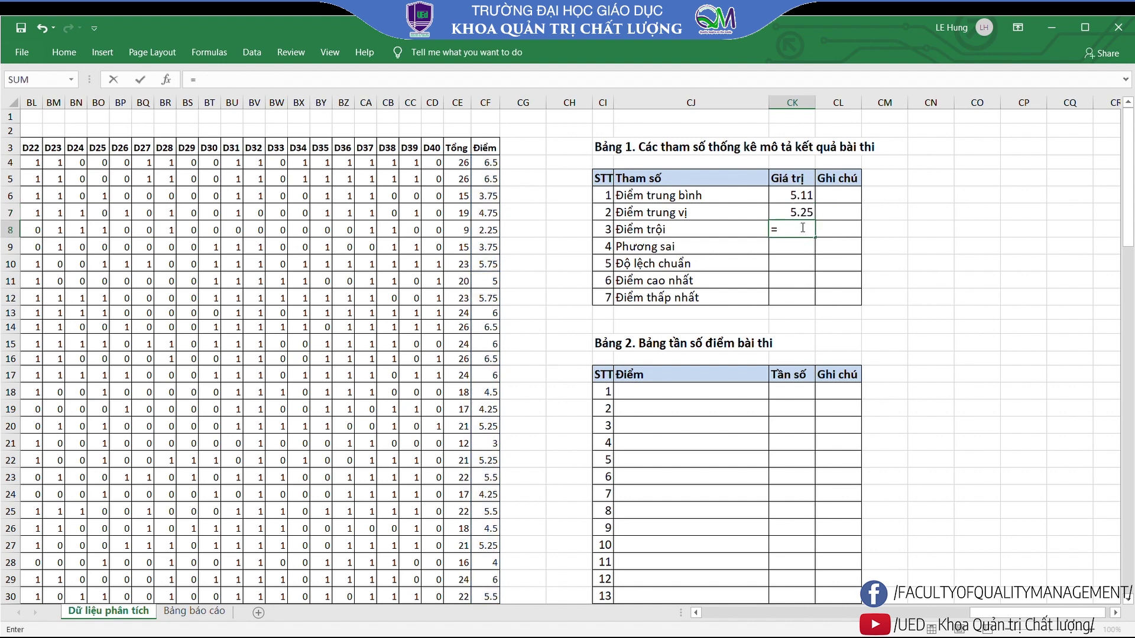
text(mode)
text(()
text(cf)
text(3)
key(BackSpace)
key(BackSpace)
text(4:cf)
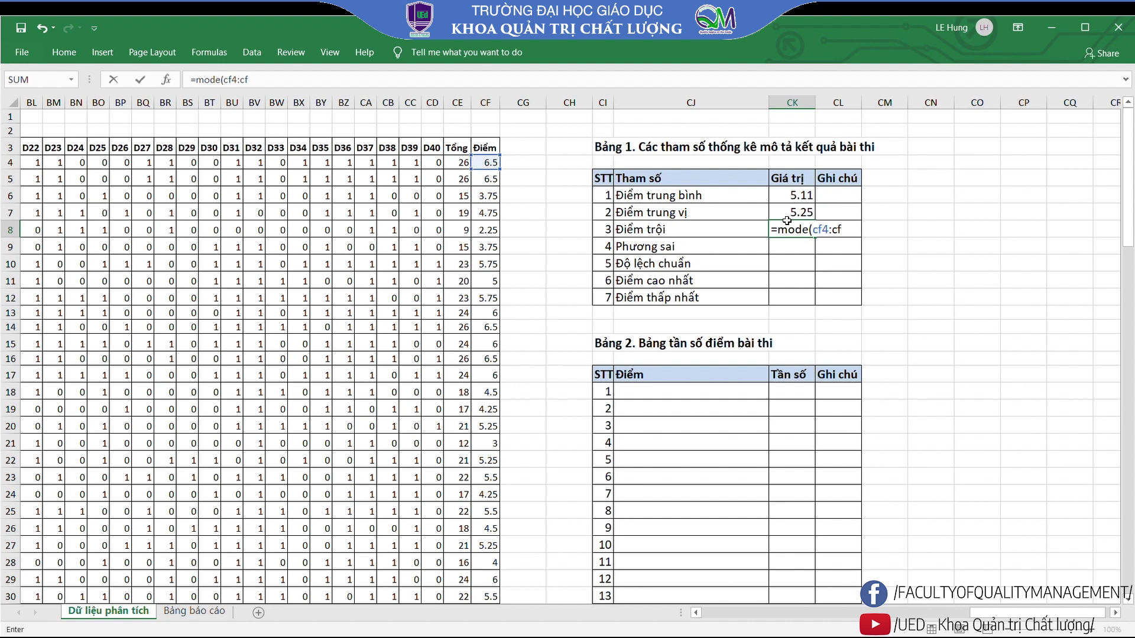
text(10)
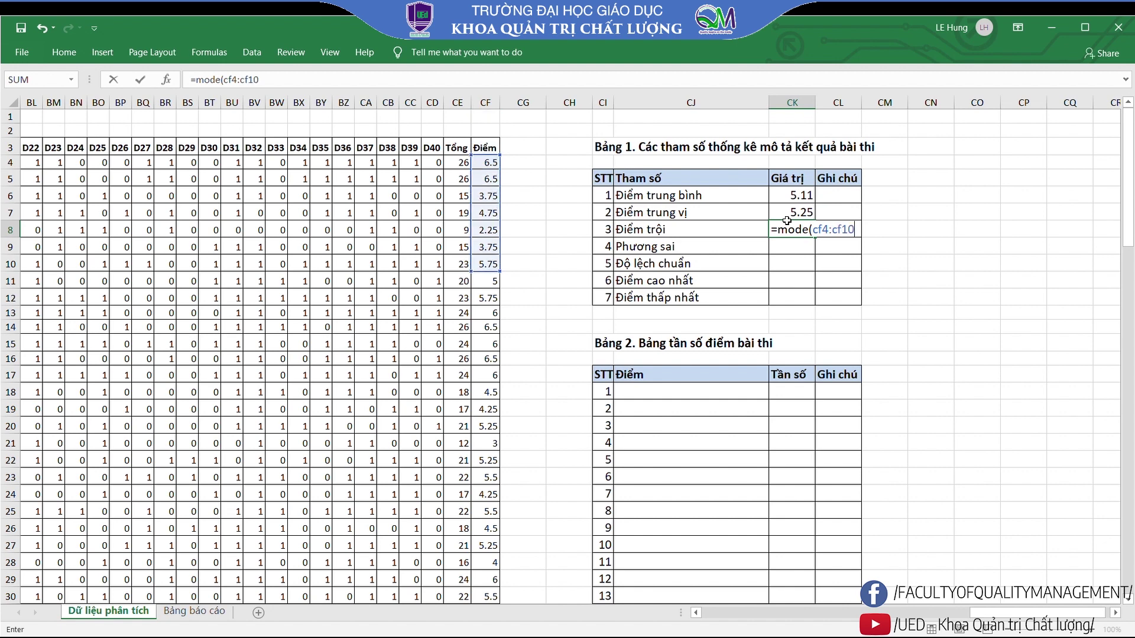
text(3)
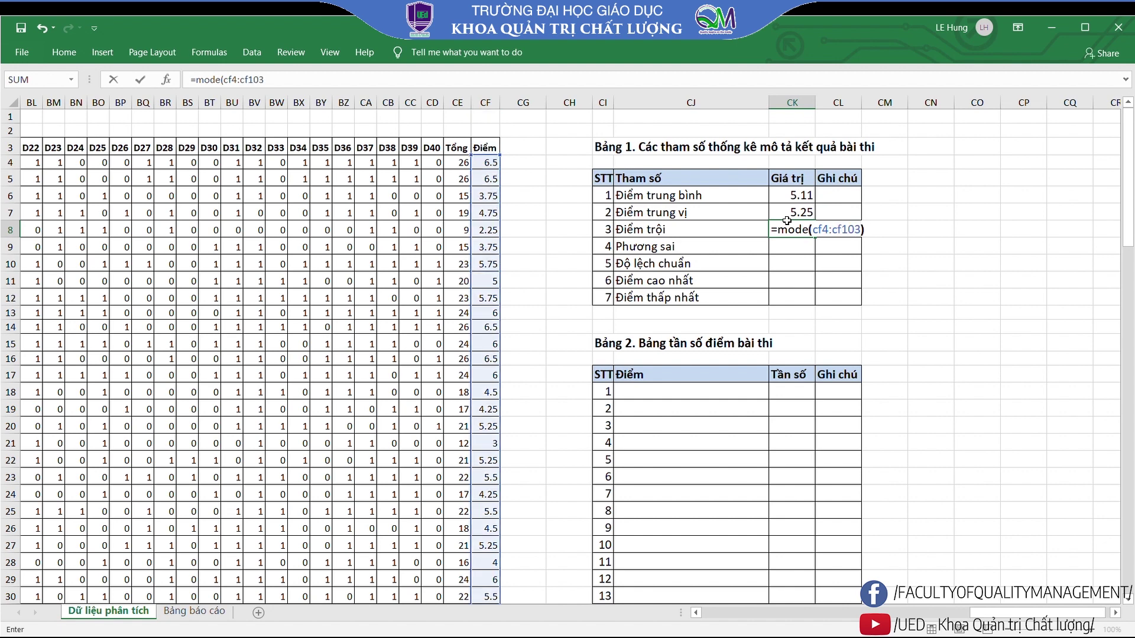
key(Return)
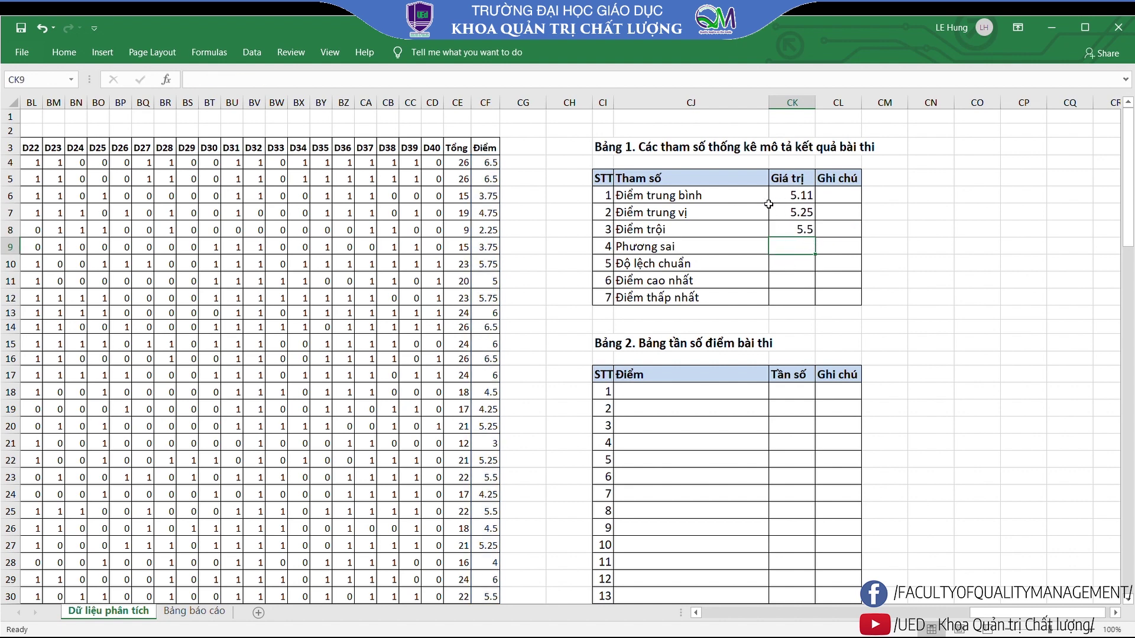
drag(796, 195, 796, 230)
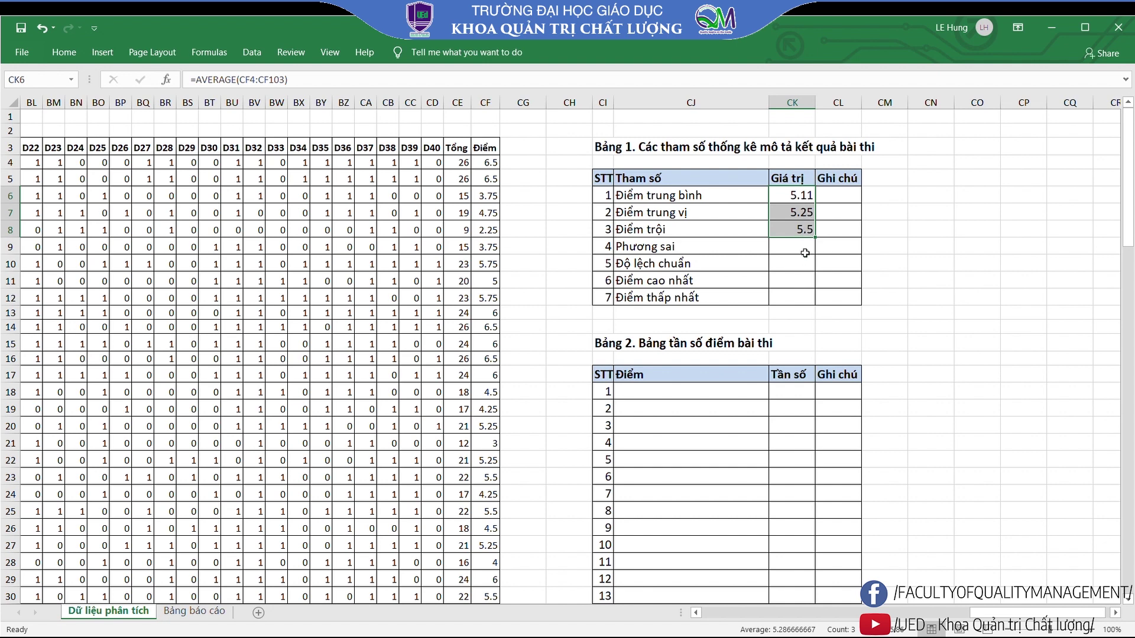
drag(799, 253, 798, 297)
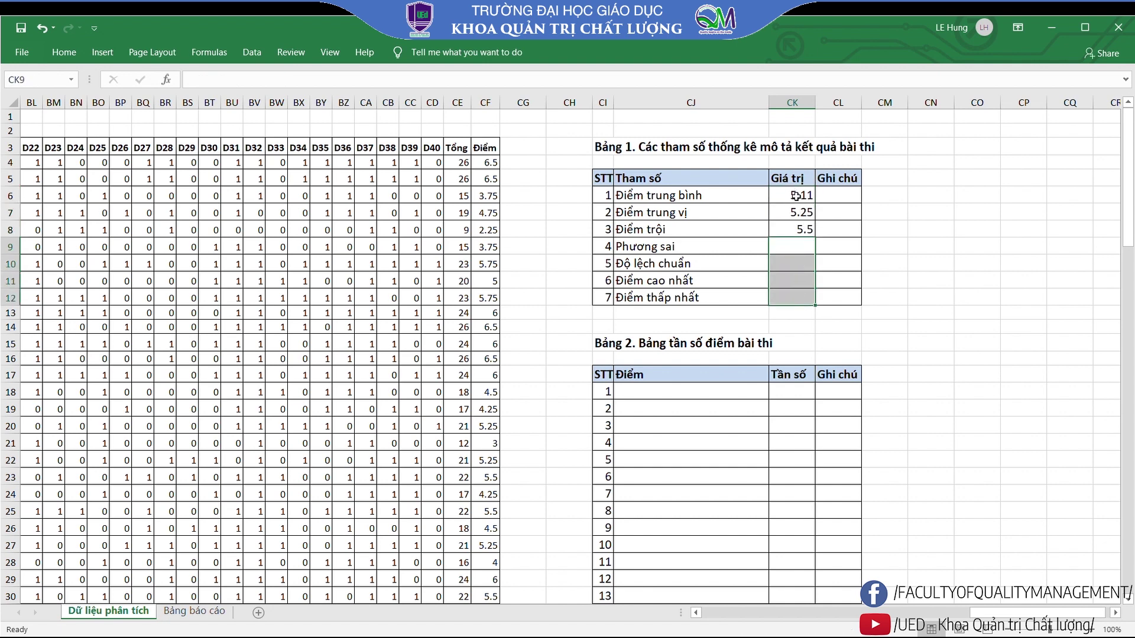
drag(796, 196, 798, 229)
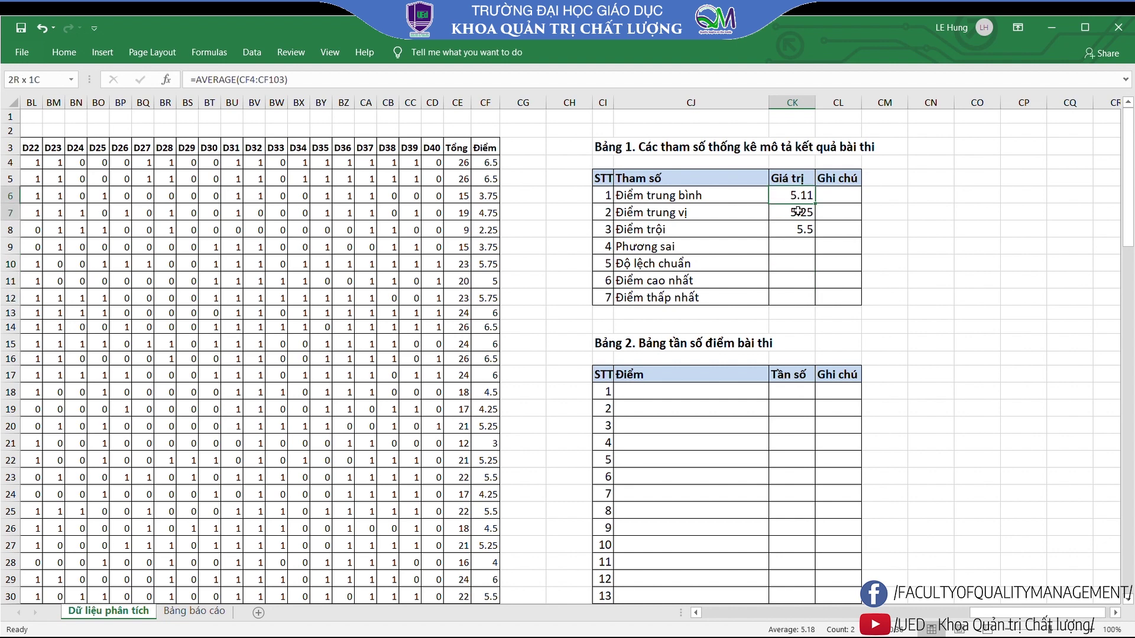
click(802, 253)
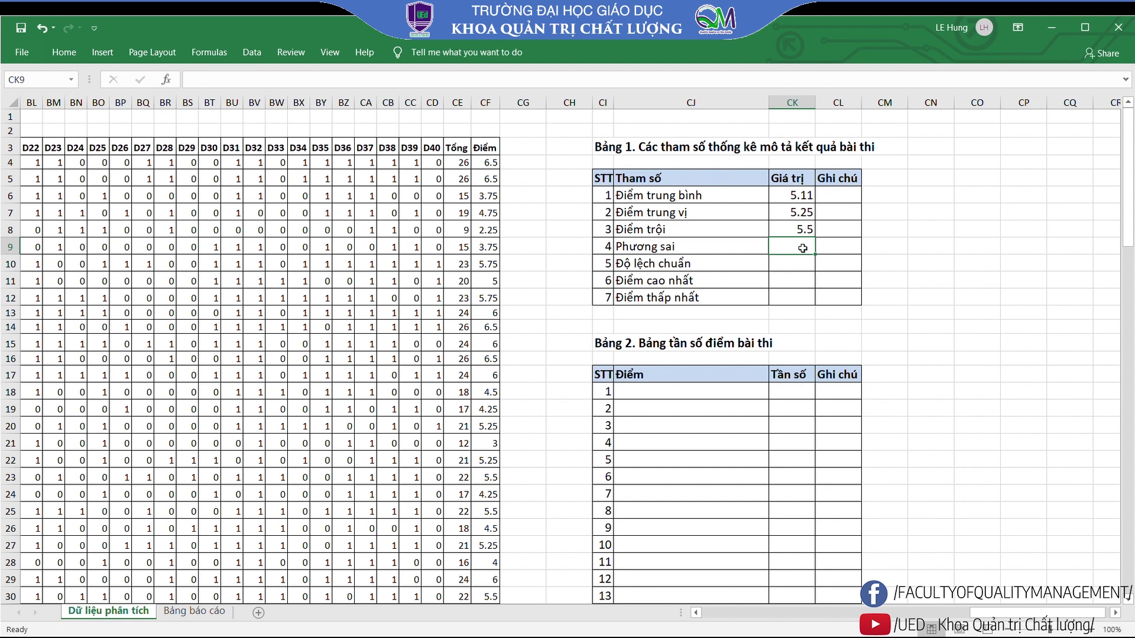
text(=var)
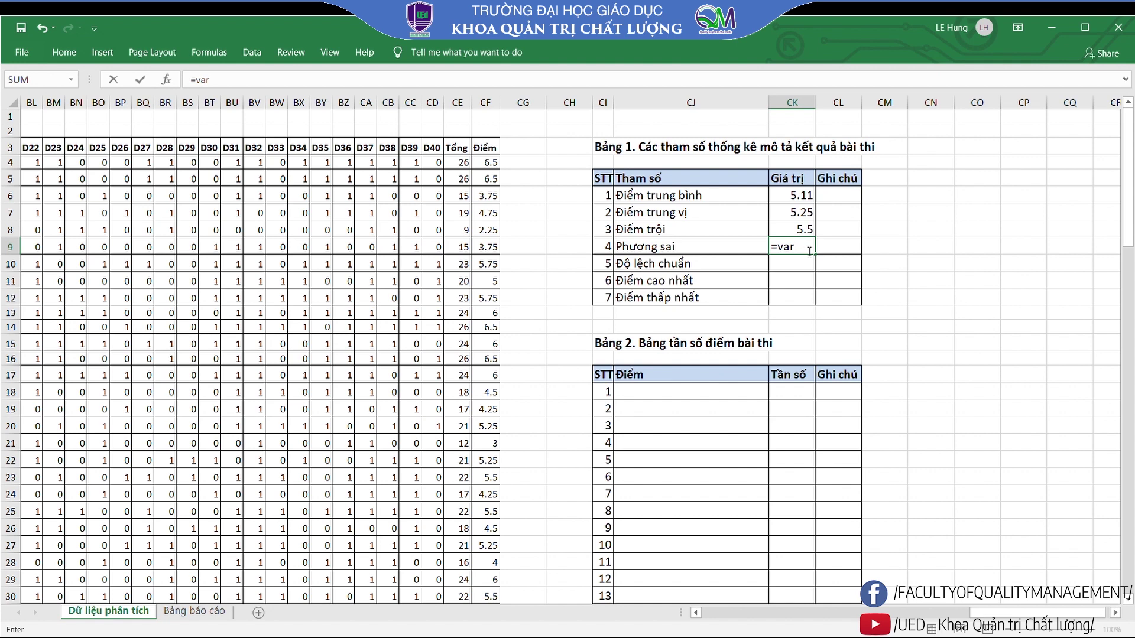
Finish the variance formula (0.9815) and enter =STDEV(cf4:cf103) for 0.9907
key(Tab)
text(cf)
text(4:c)
text(33))
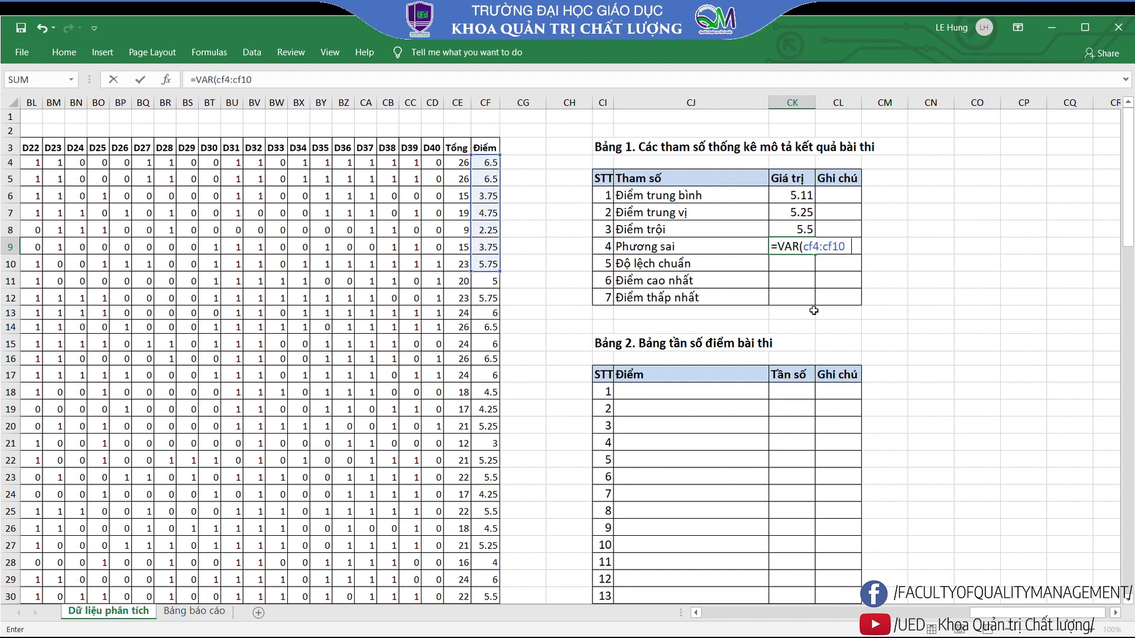
key(Return)
text(=s)
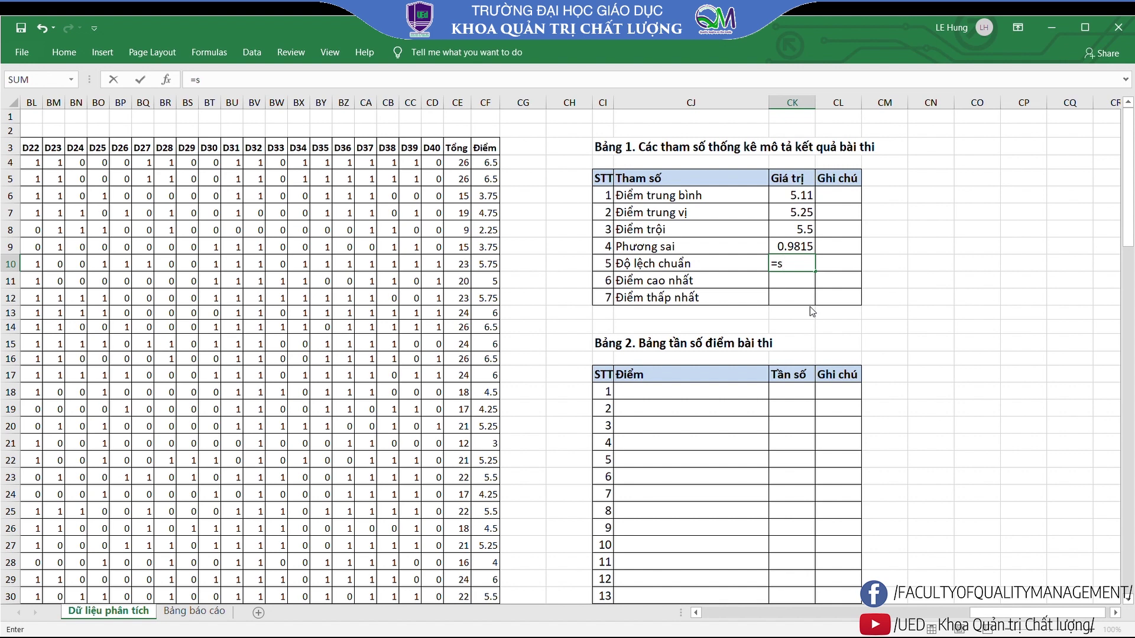
text(tdev)
text(()
text(cf4)
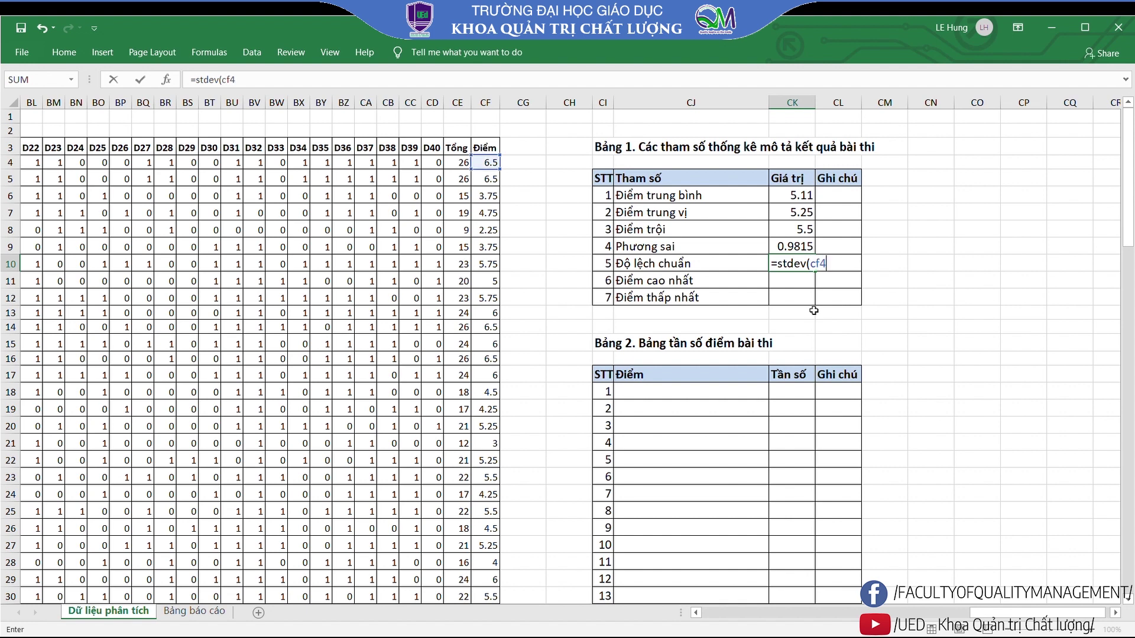
text(:cf10)
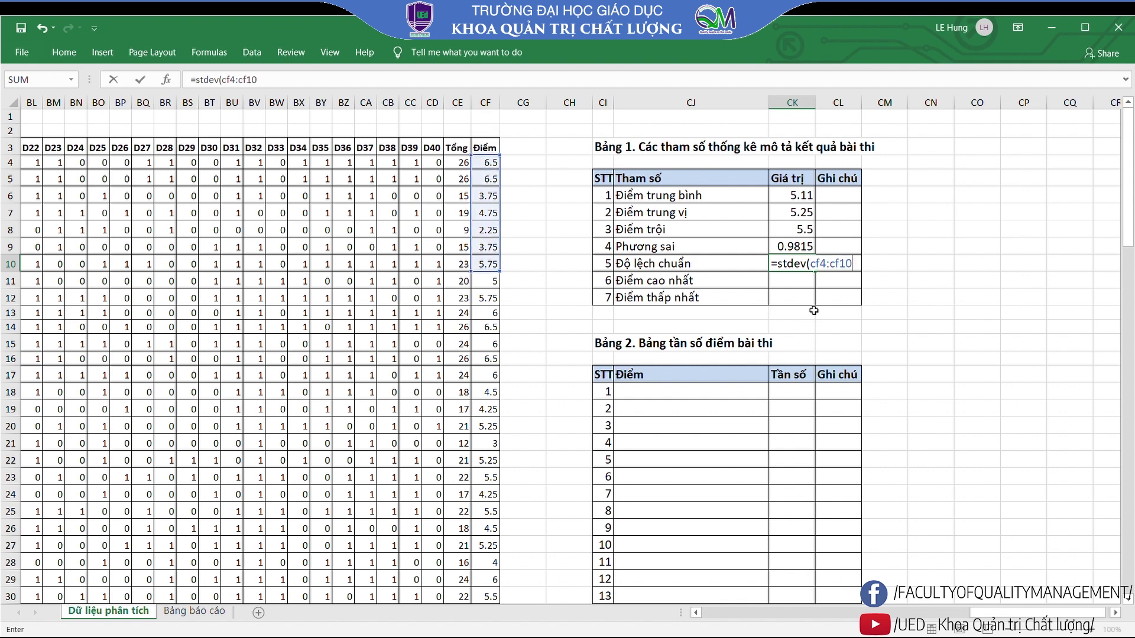
text(3)
key(Return)
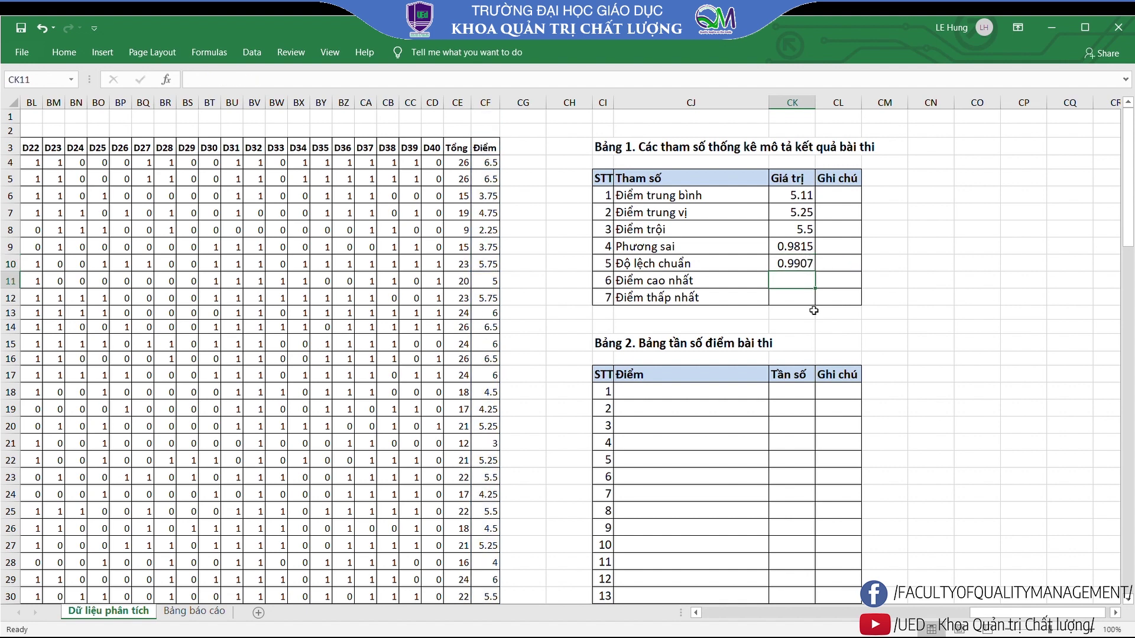
Enter the minimum (2.25) and maximum (6.75) score formulas in CK11 and CK12
text(=mi)
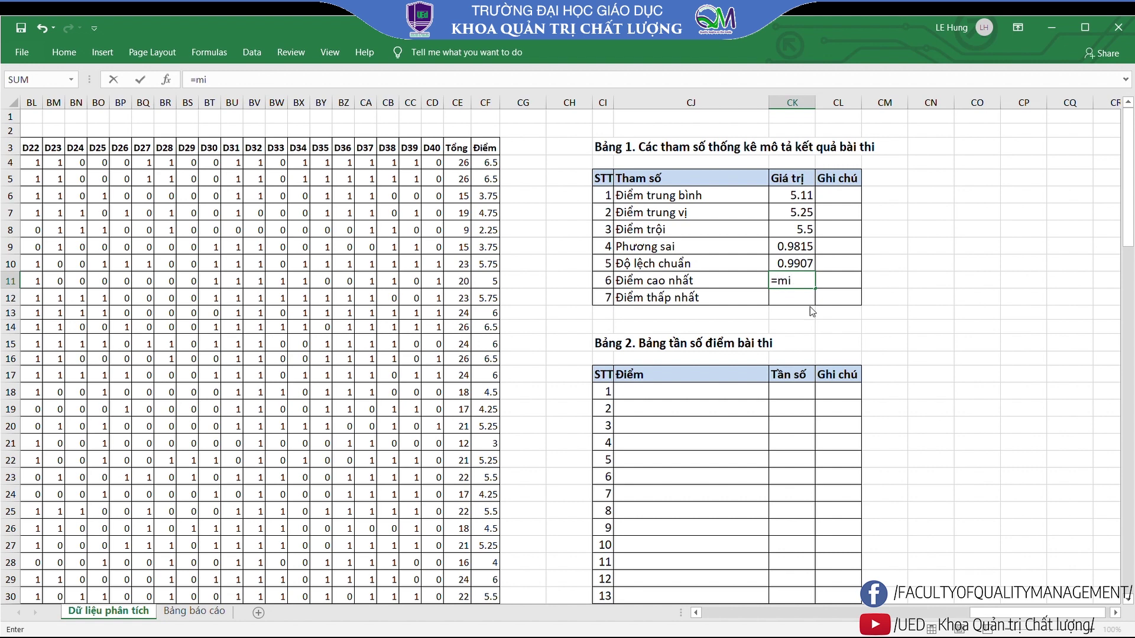
text(n()
text(cf4)
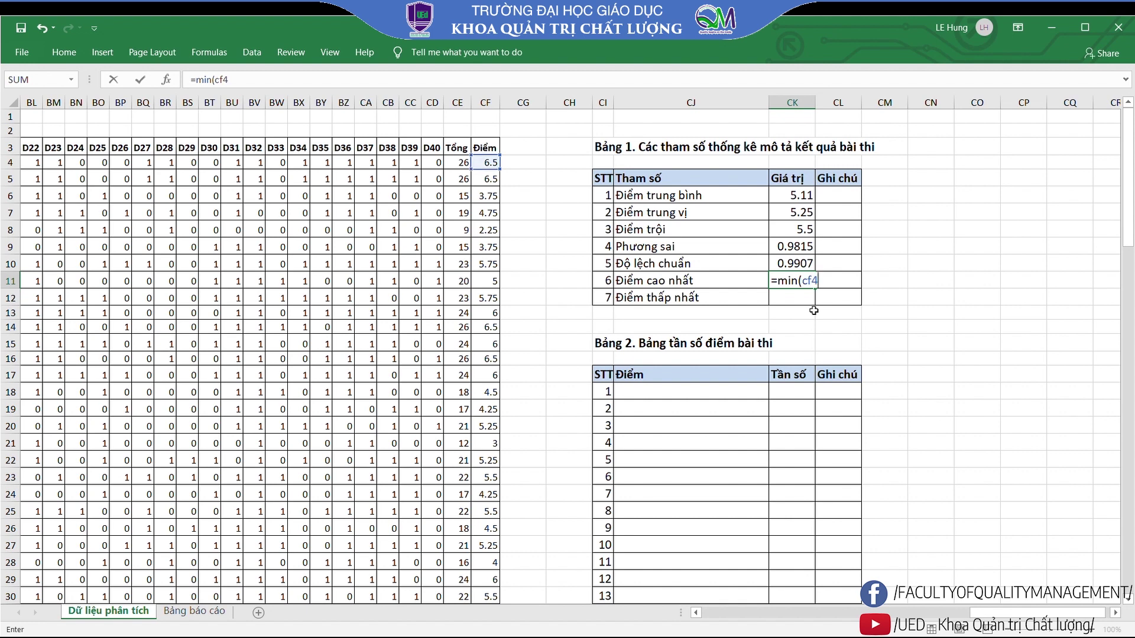
text(:cf10)
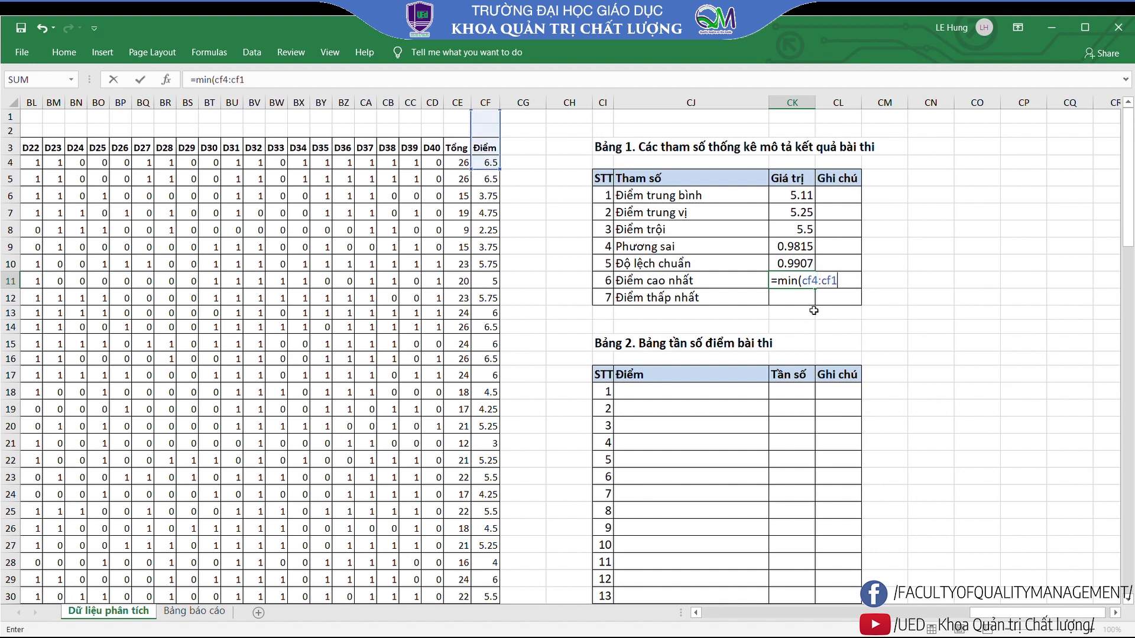
text(3))
key(Return)
text(=max)
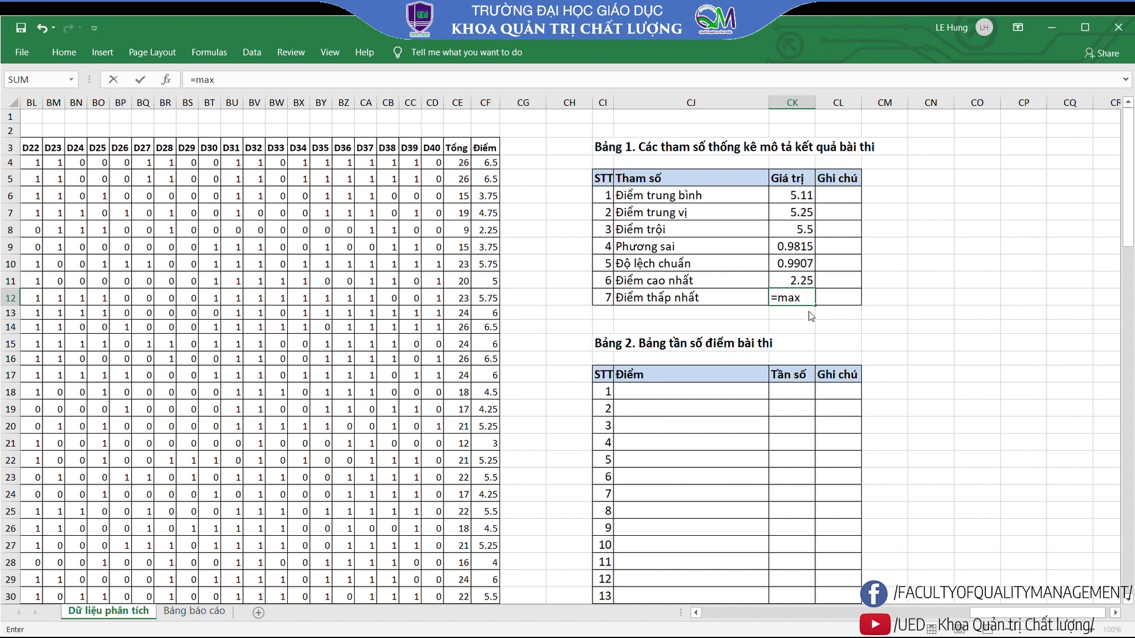
key(Tab)
click(813, 300)
text(cf)
text(4:cf10)
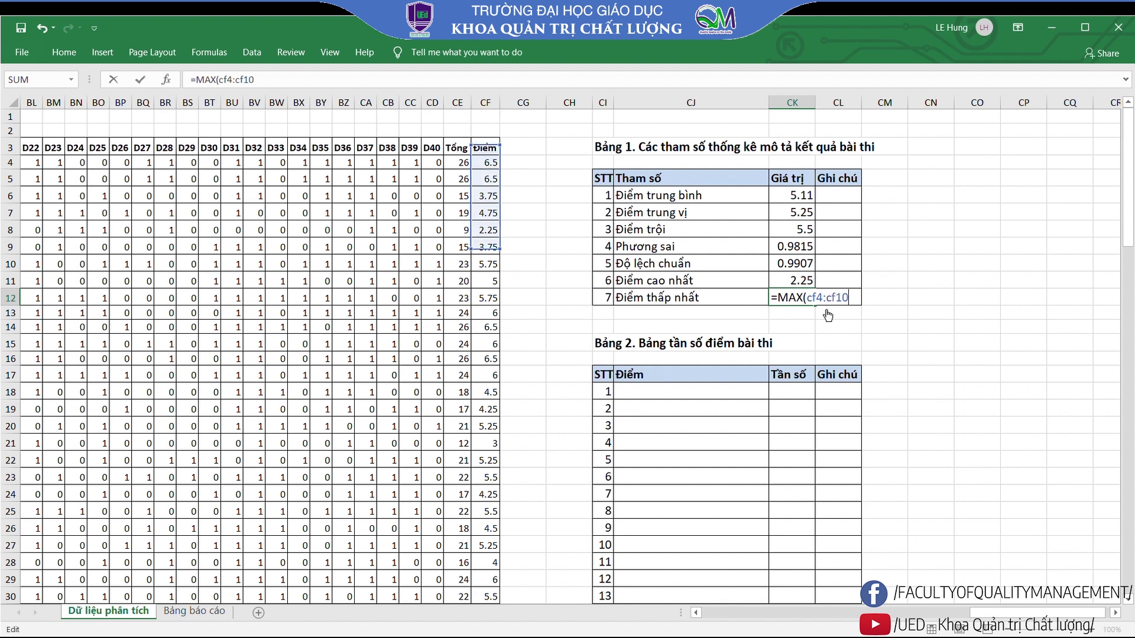
text(3)
key(Return)
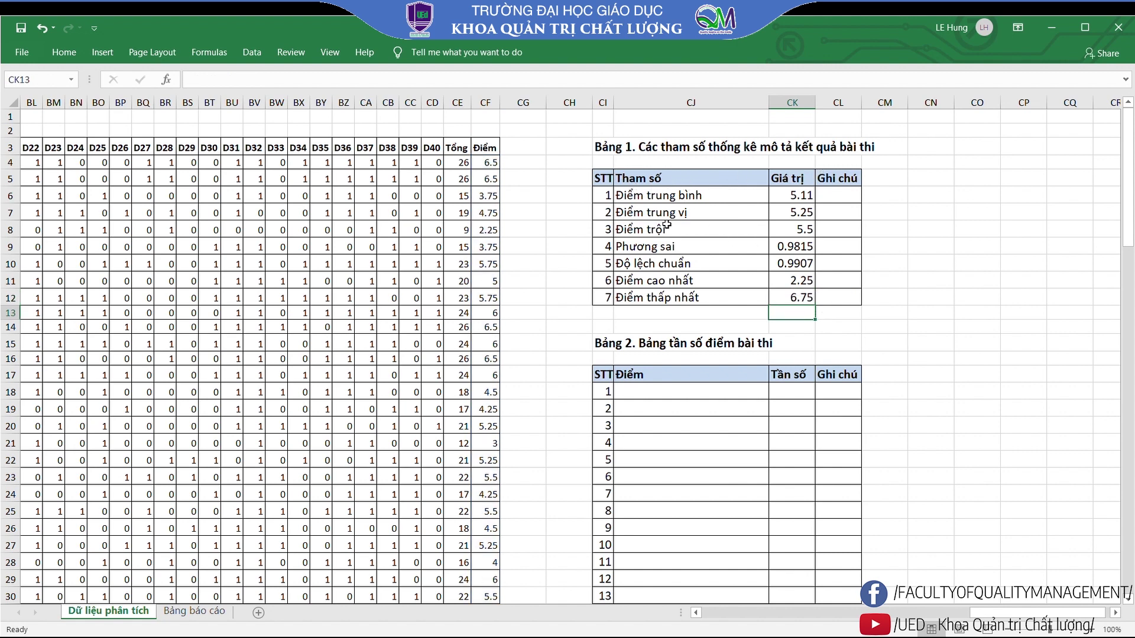
Swap the lowest and highest score labels in Bảng 1's statistics table
click(822, 283)
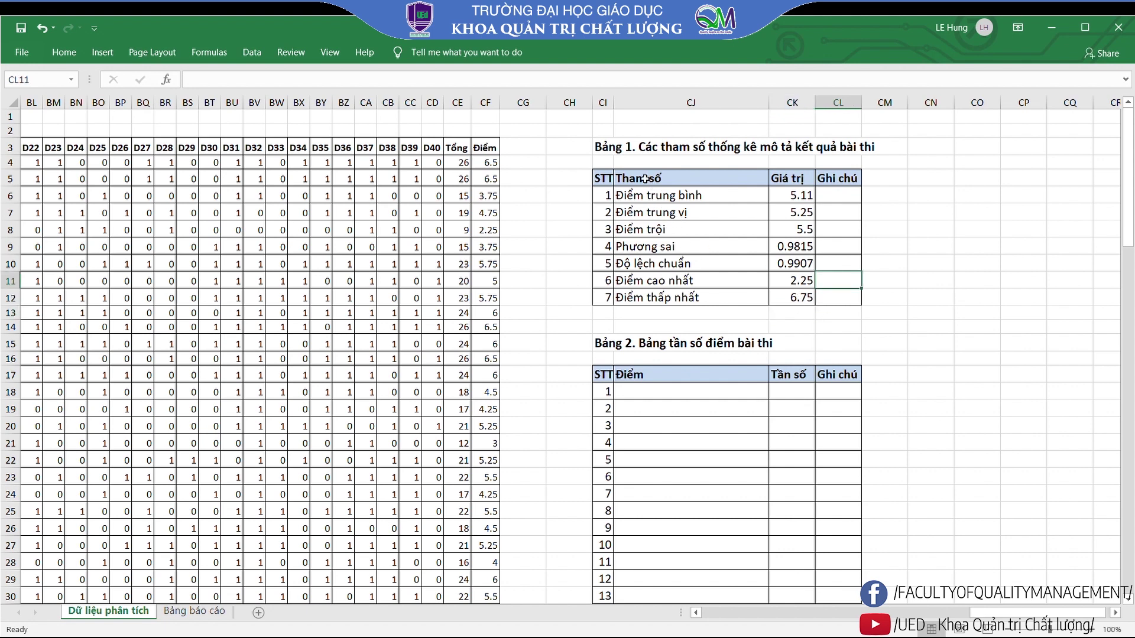
drag(609, 147, 853, 305)
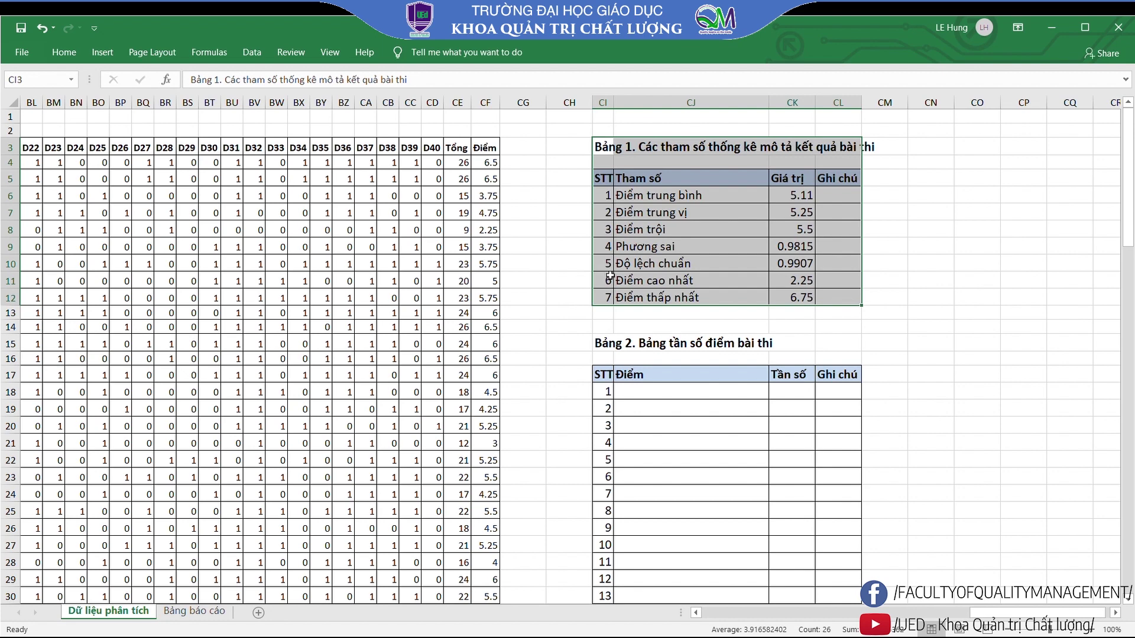
scroll(711, 311, down, 3)
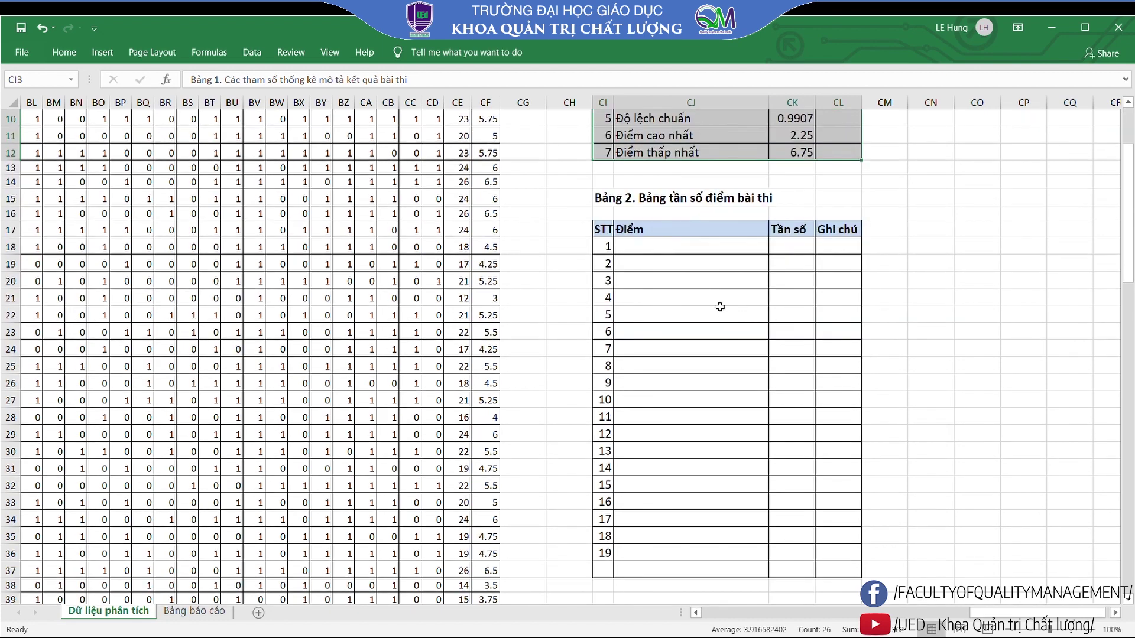
scroll(720, 307, up, 1)
Enter the first two Điểm scores of Bảng 2: 2.25 in CJ18 and 2.5 in CJ19
click(700, 254)
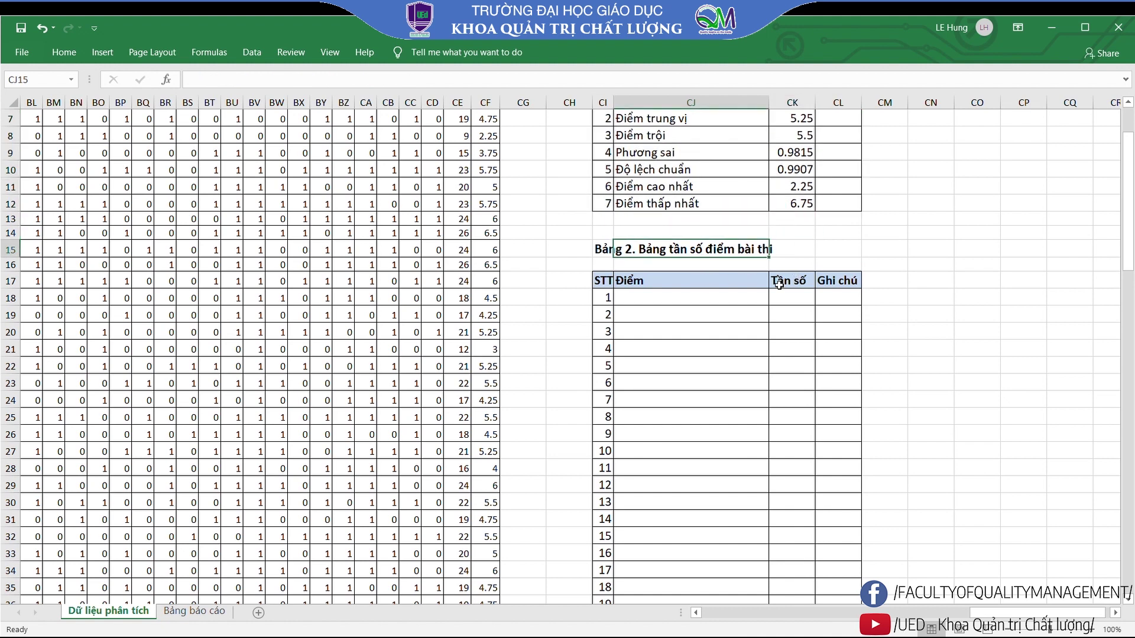
click(700, 285)
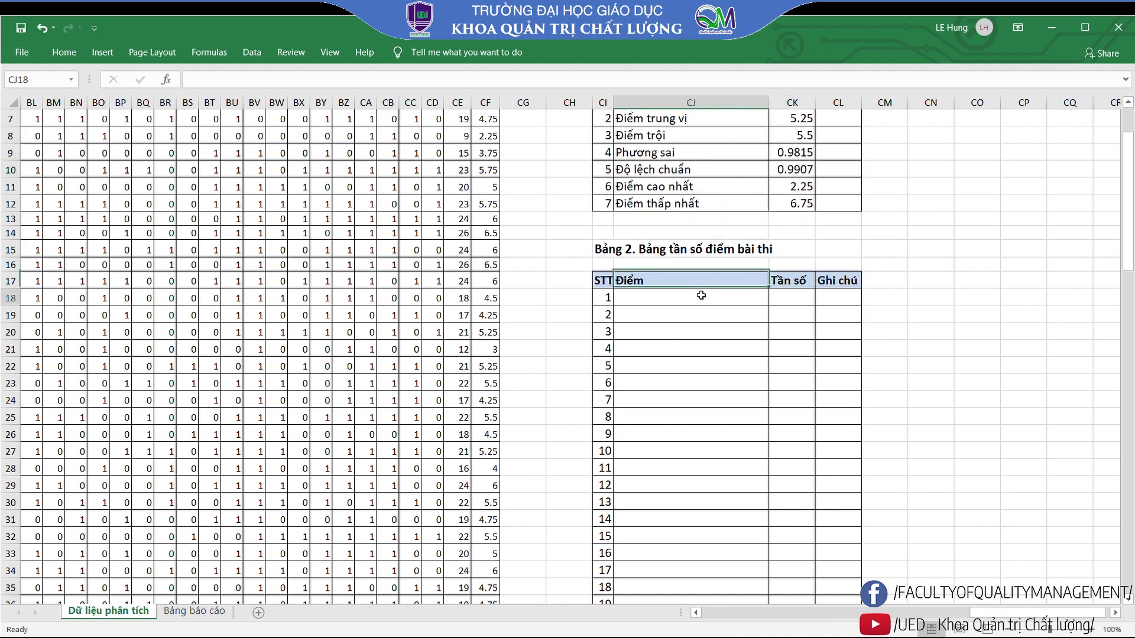
scroll(701, 295, up, 1)
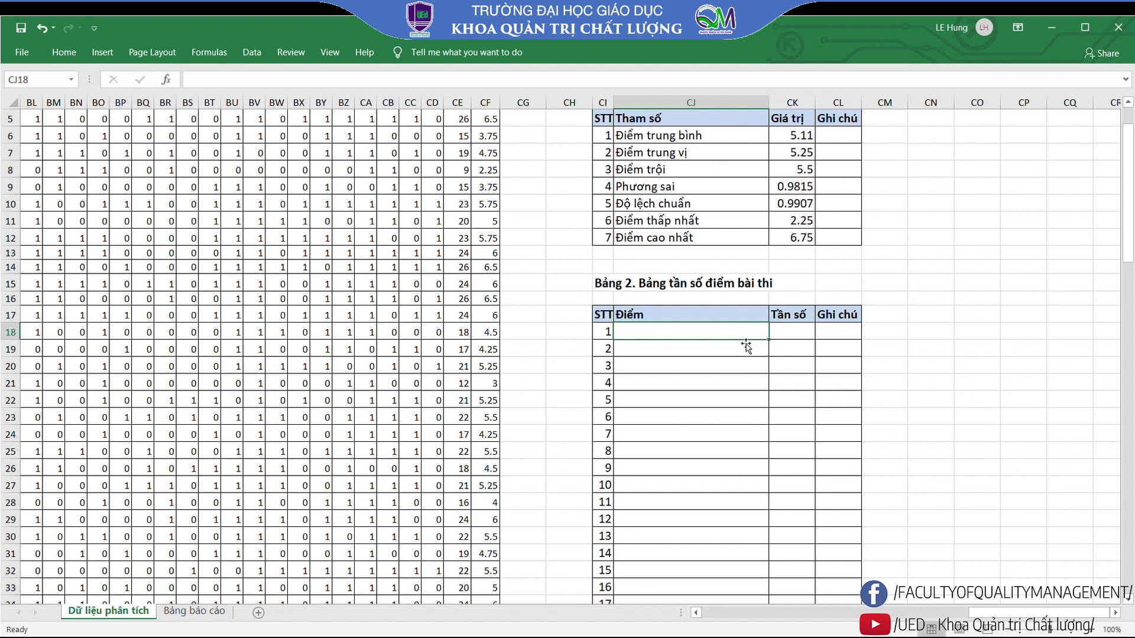
click(802, 336)
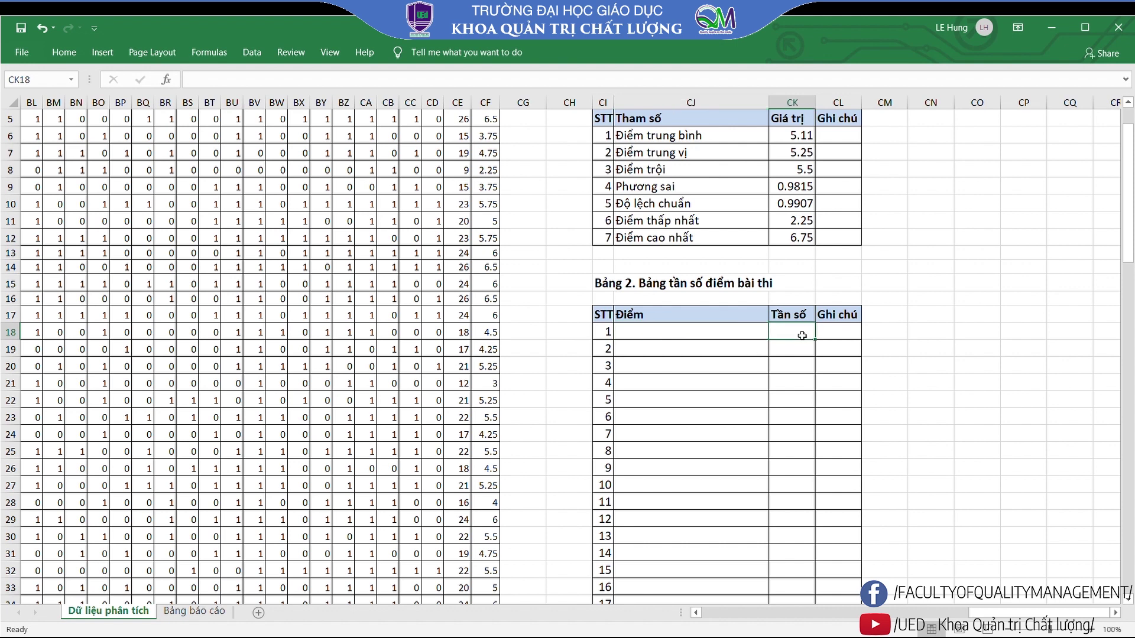
click(740, 334)
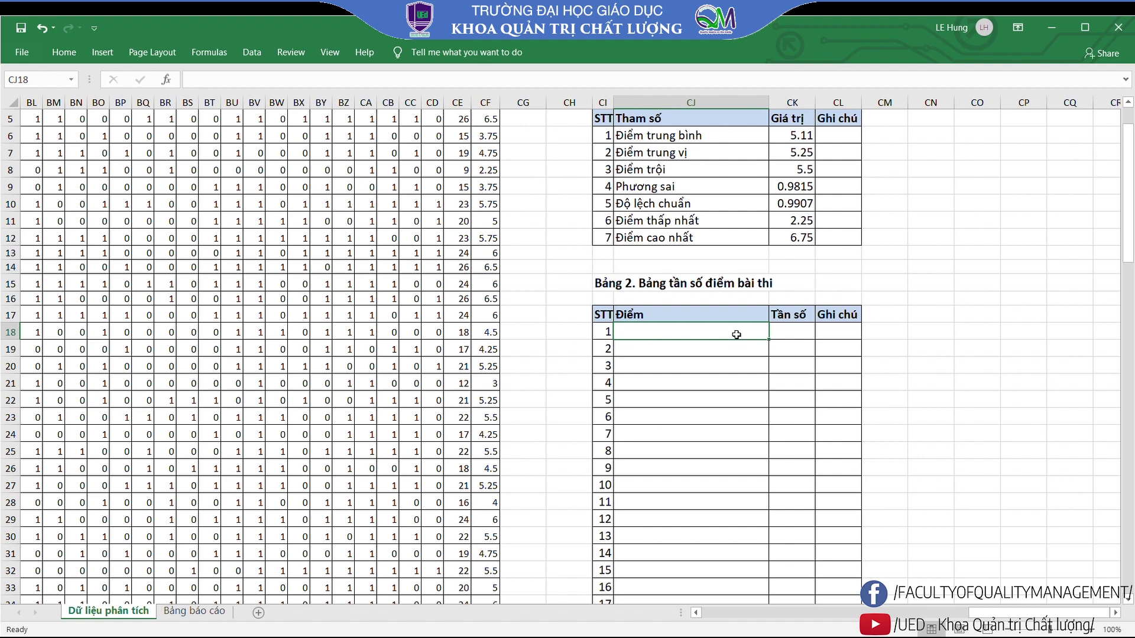
text(2.25)
key(Return)
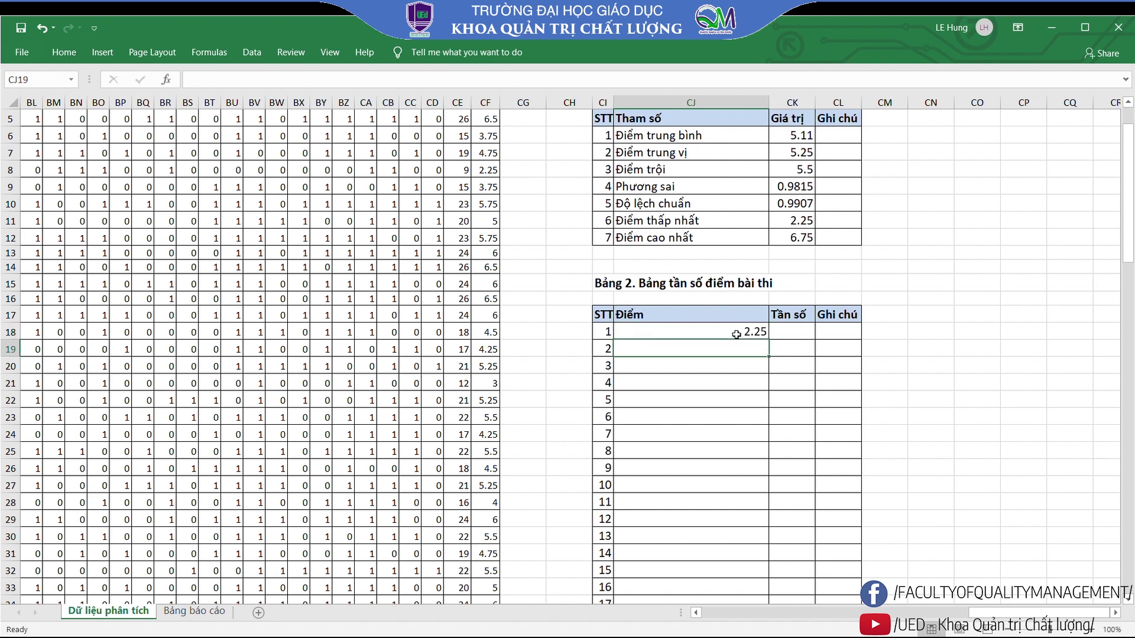
click(740, 335)
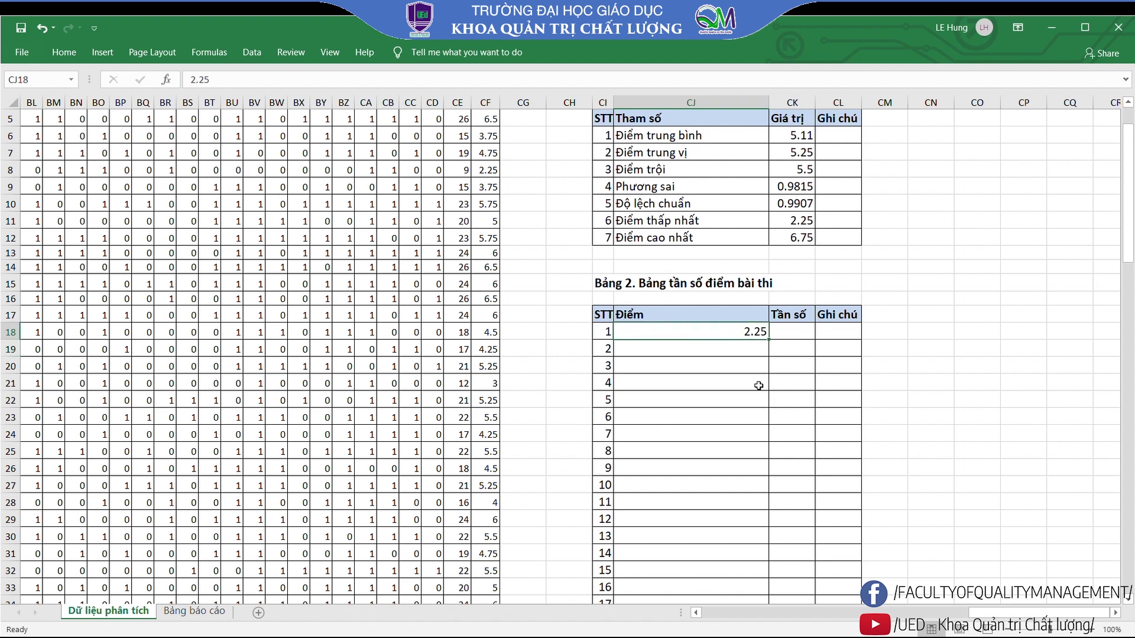
click(757, 350)
text(2.5)
key(Return)
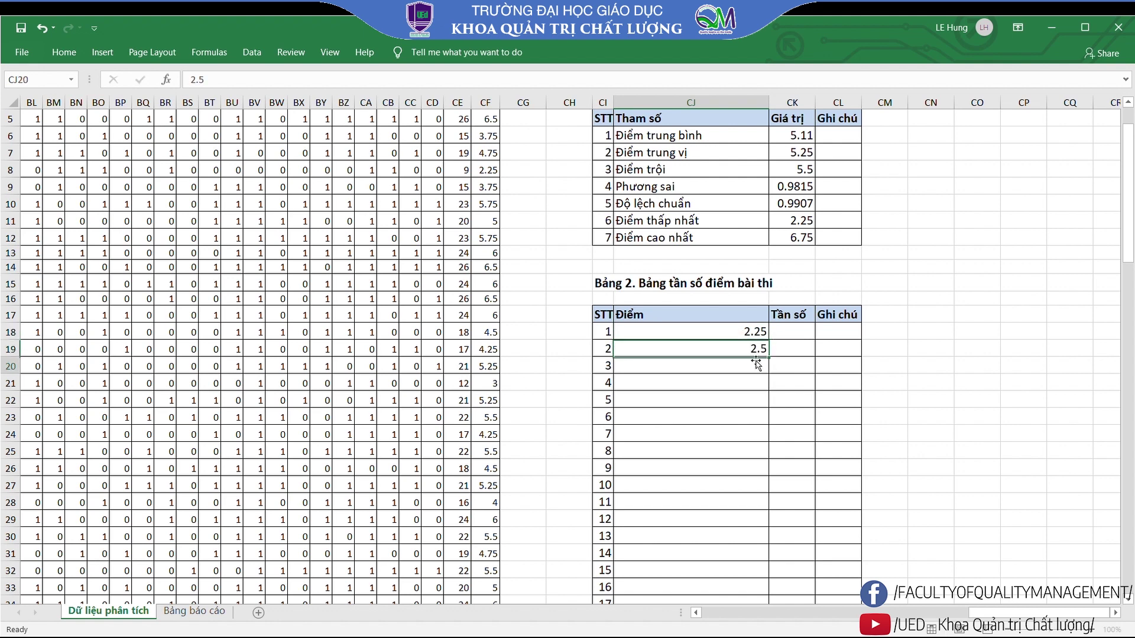
Fill the 0.25-step score series down to 6.75 in CJ36
drag(725, 337, 769, 600)
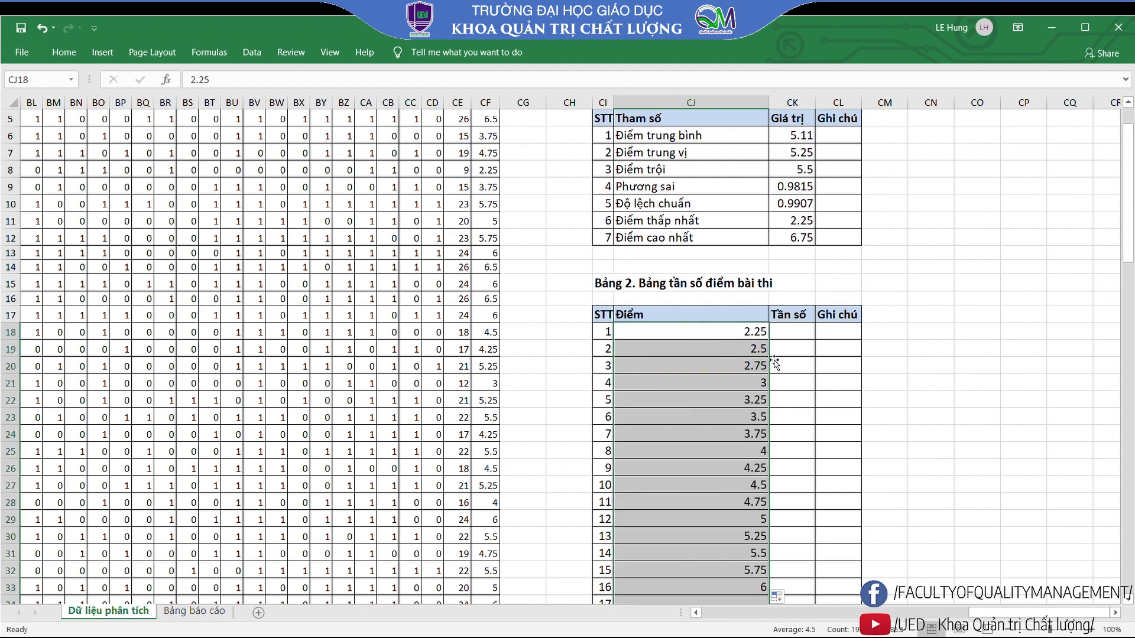
scroll(654, 572, down, 5)
scroll(680, 532, up, 3)
scroll(718, 509, up, 1)
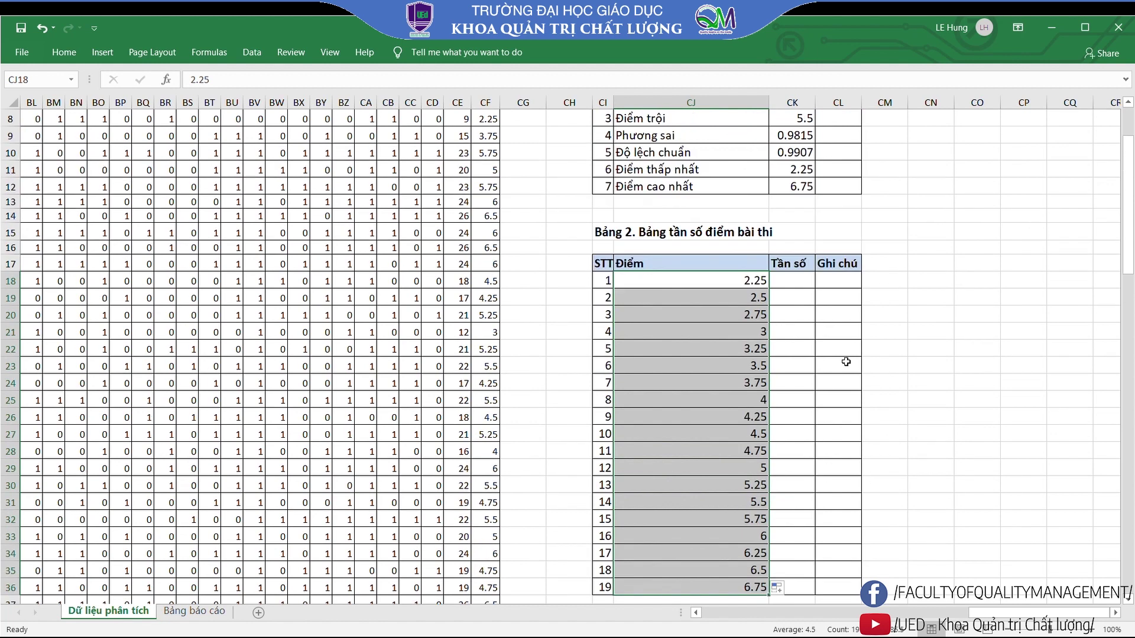
Enter =COUNTIF($CF4:$CF103,CJ18) in CK18 to count students scoring 2.25
click(798, 283)
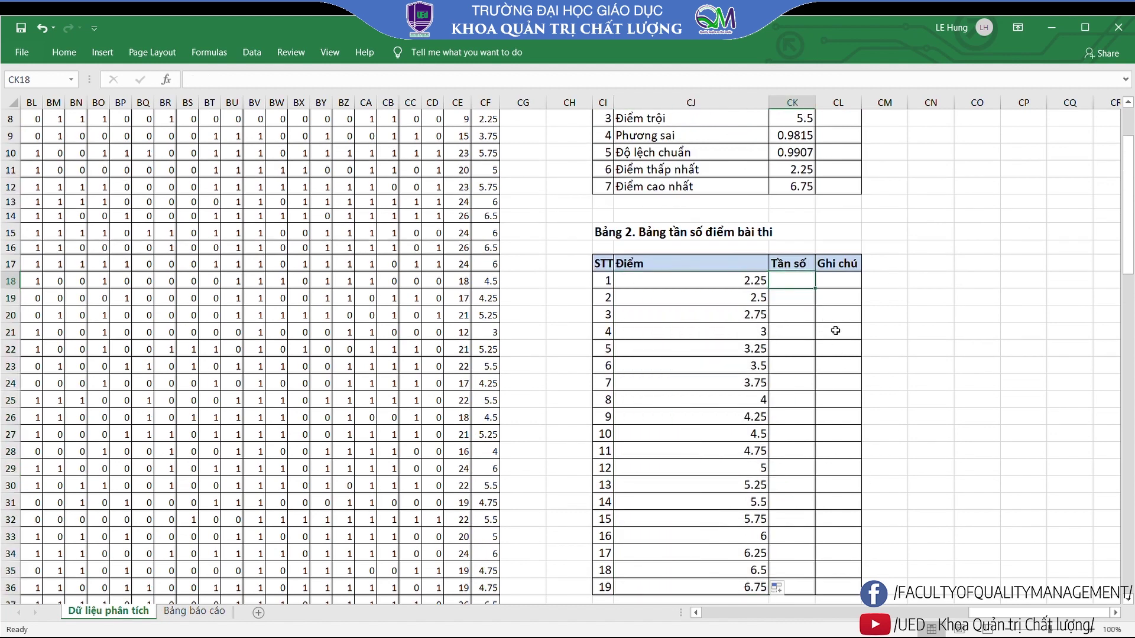
text(=count)
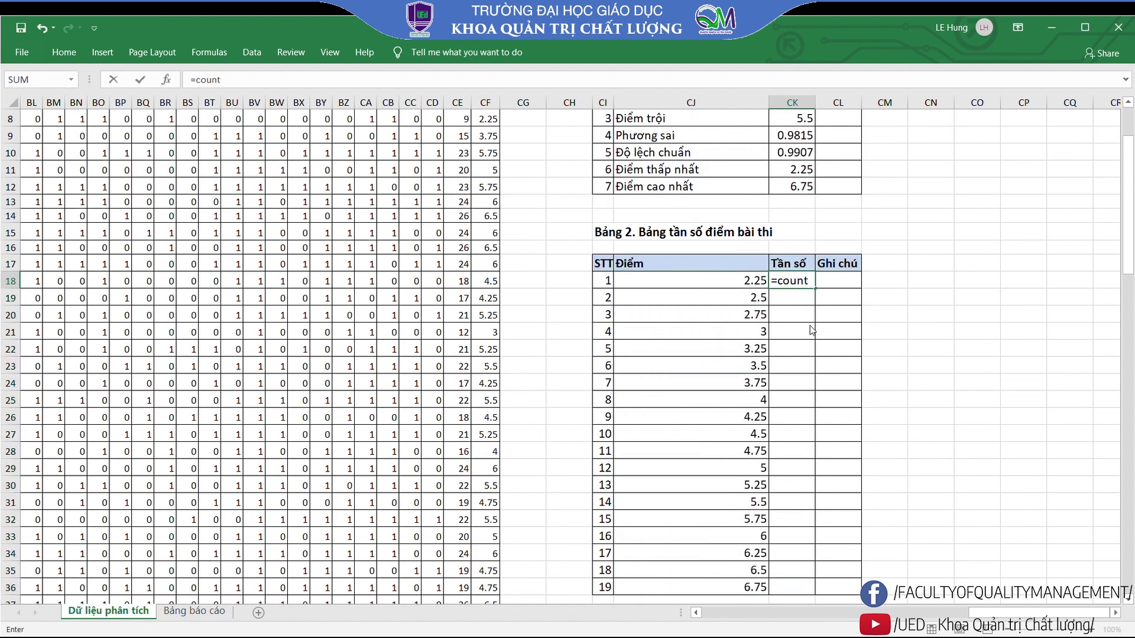
key(Down)
key(Down)
key(Down)
key(Tab)
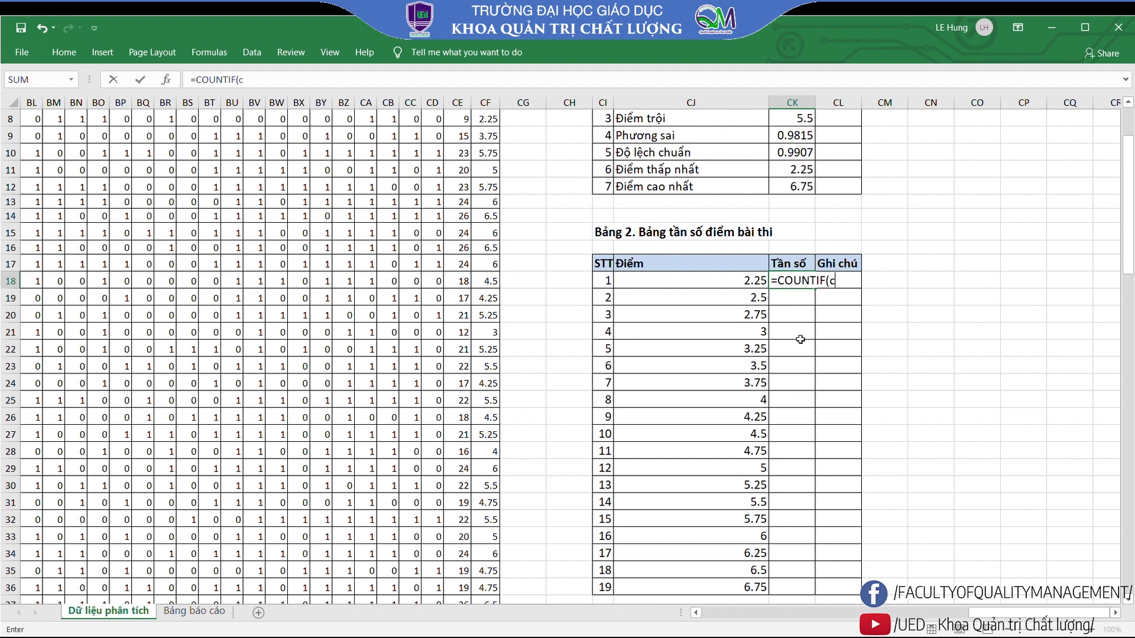
text(4:cf1)
text(03,)
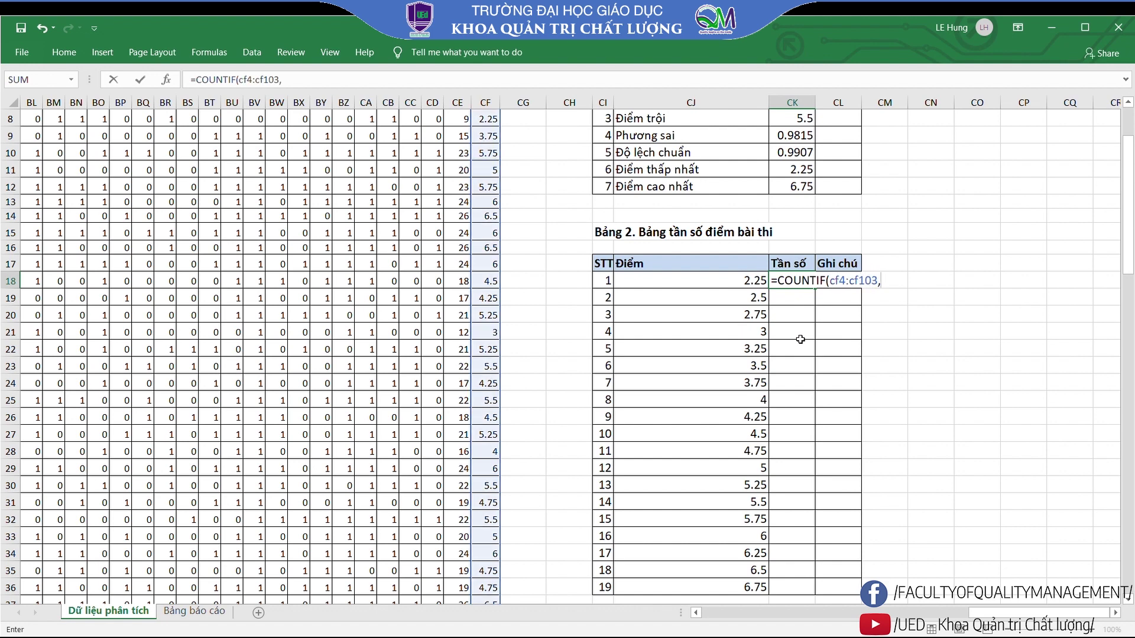
click(726, 282)
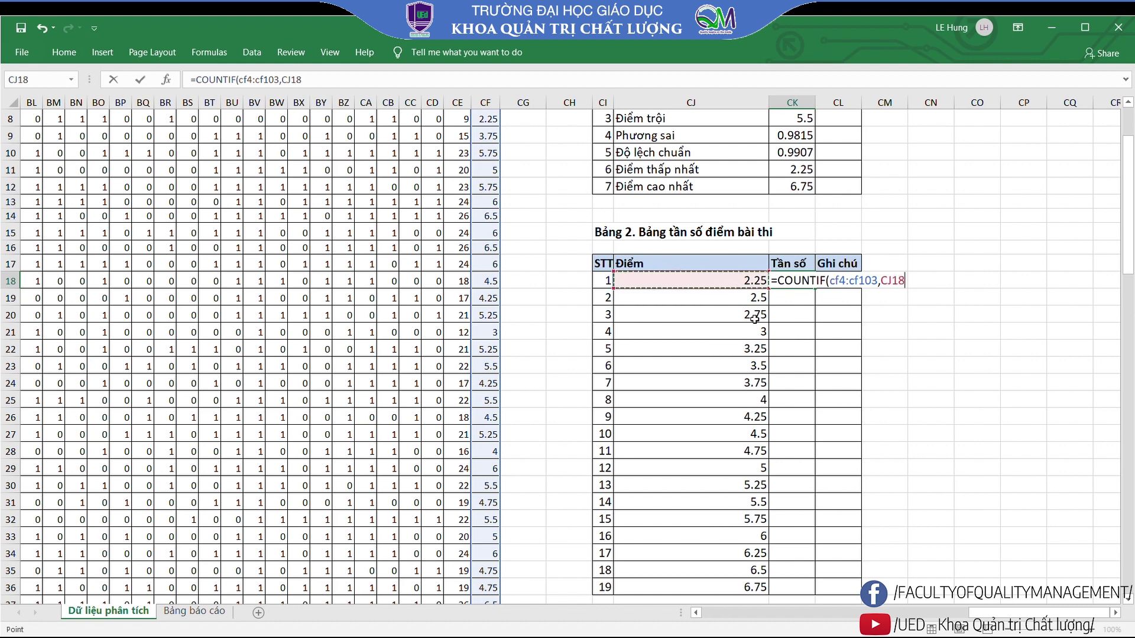
text())
text($)
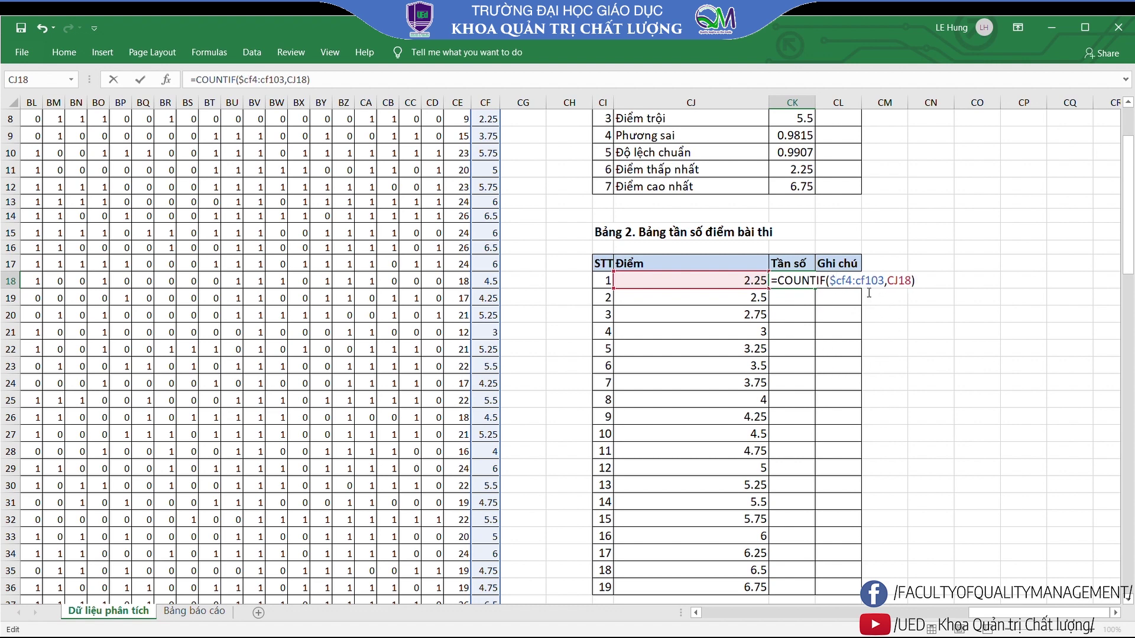
text($)
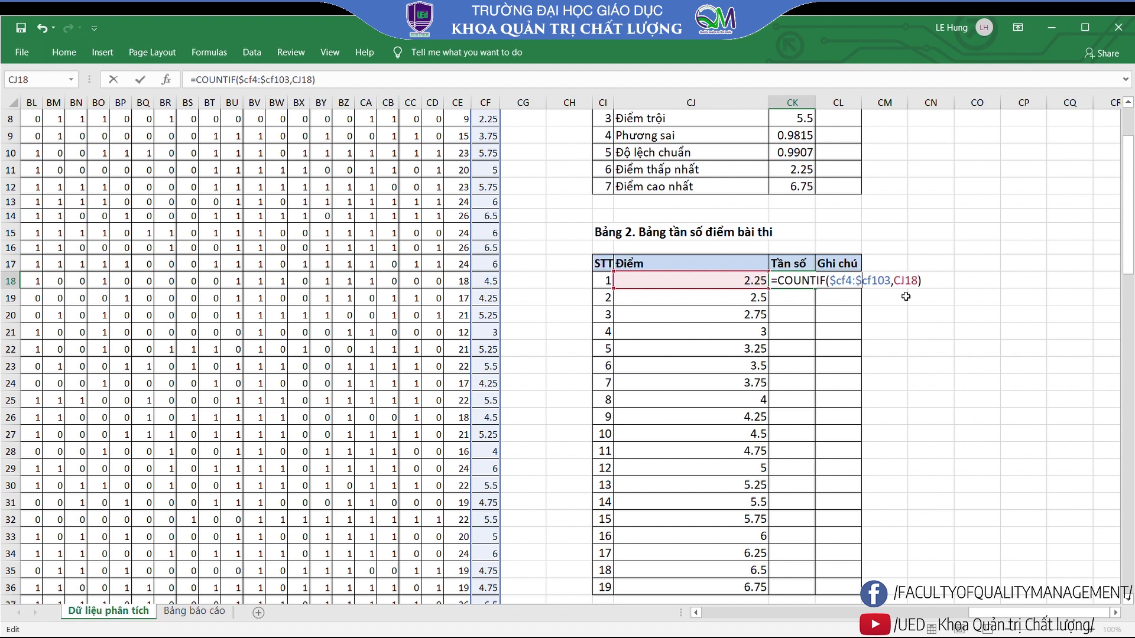
key(Return)
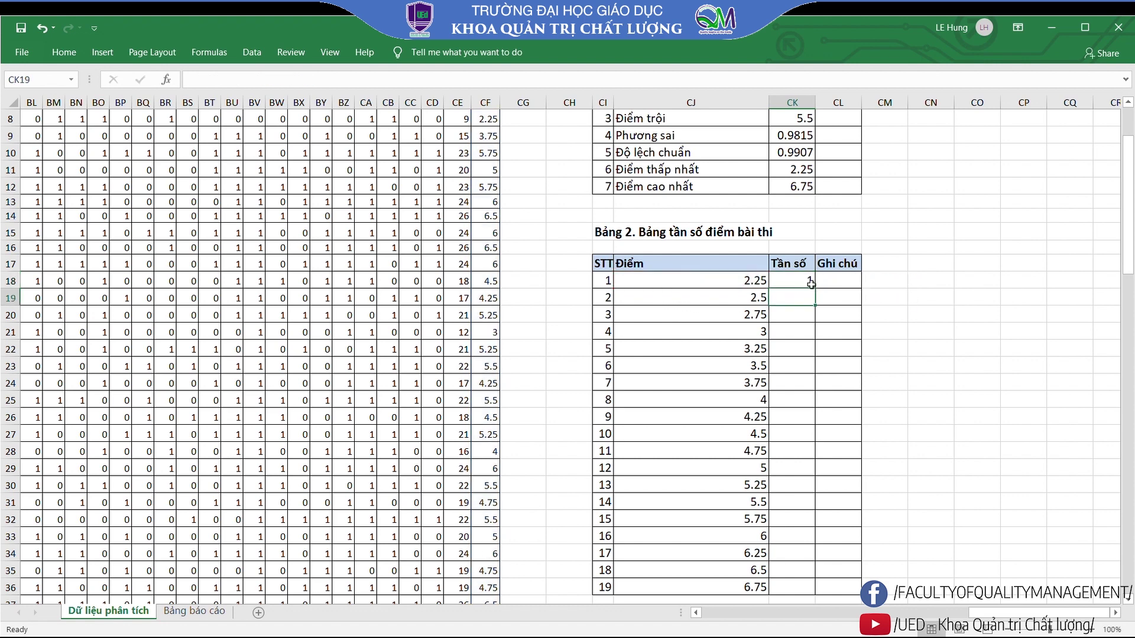
Copy the COUNTIF frequency formula down through CK36 for all 19 scores
click(807, 281)
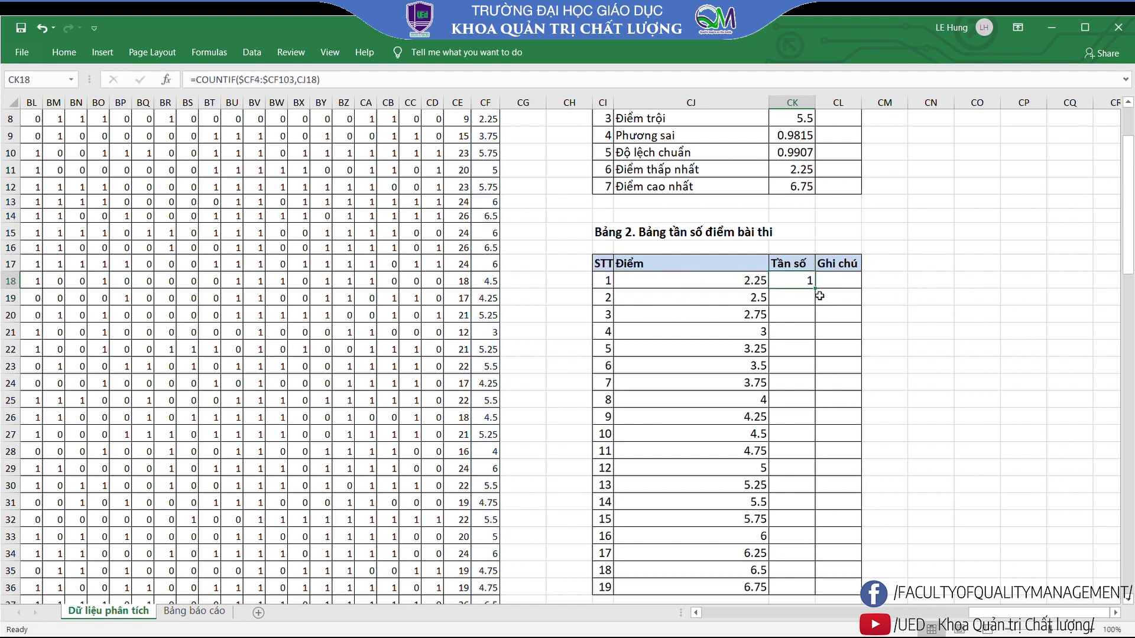
drag(820, 291, 819, 378)
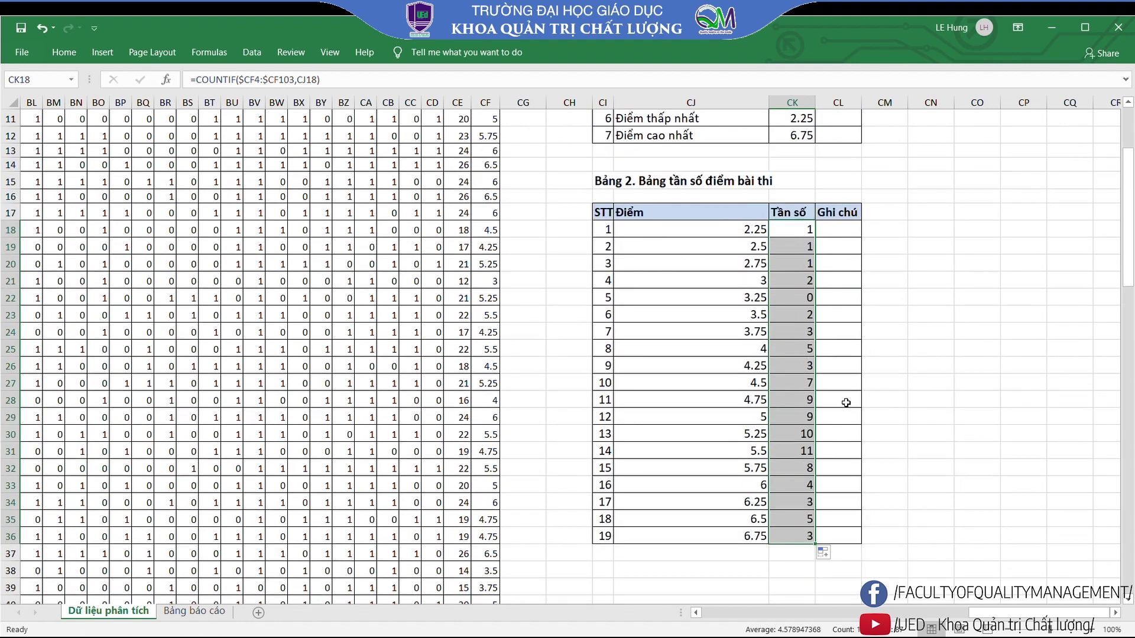
scroll(733, 349, up, 2)
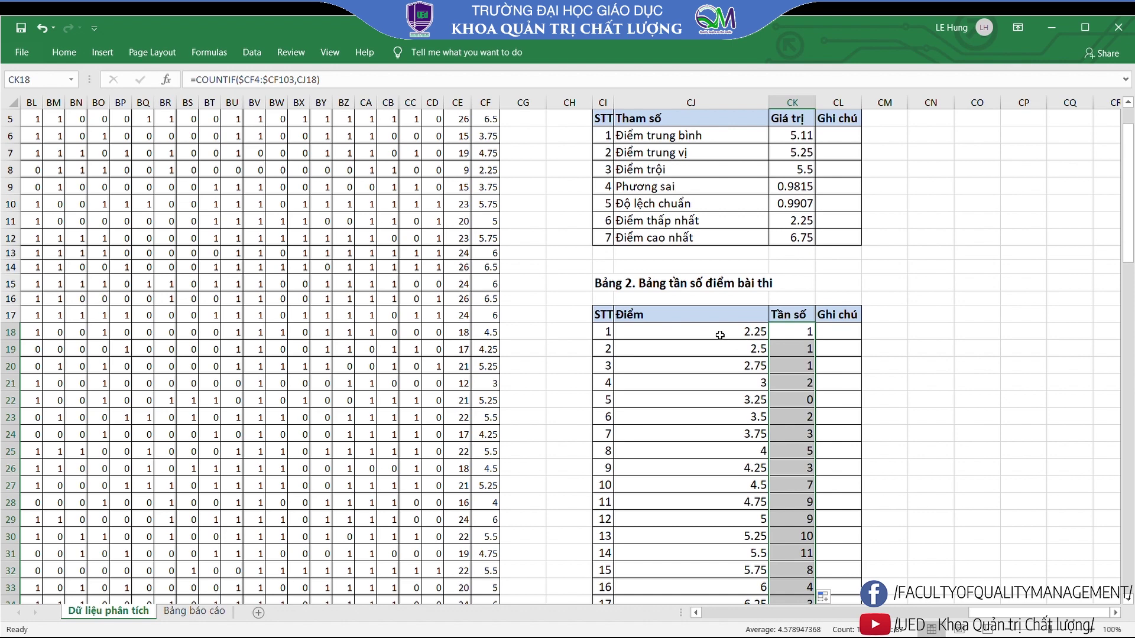
scroll(733, 352, down, 1)
scroll(733, 352, down, 2)
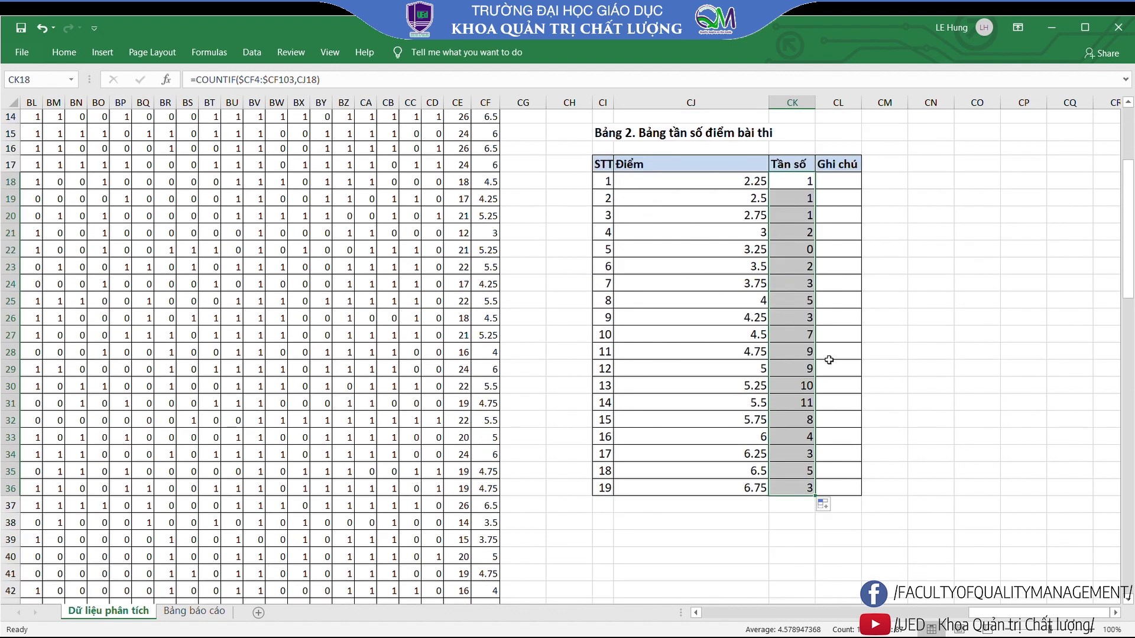
click(835, 358)
scroll(807, 361, up, 2)
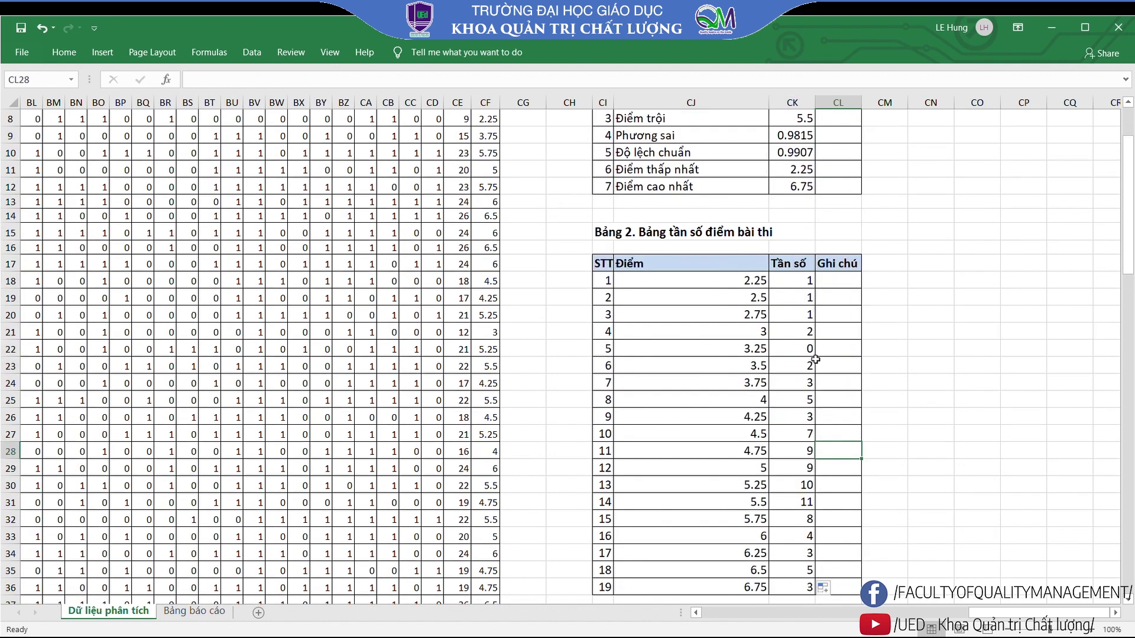
Insert a column chart of the CK17:CK36 frequencies and move it below the table
mouse_move(799, 264)
mouse_down()
mouse_move(810, 612)
mouse_move(807, 538)
mouse_up()
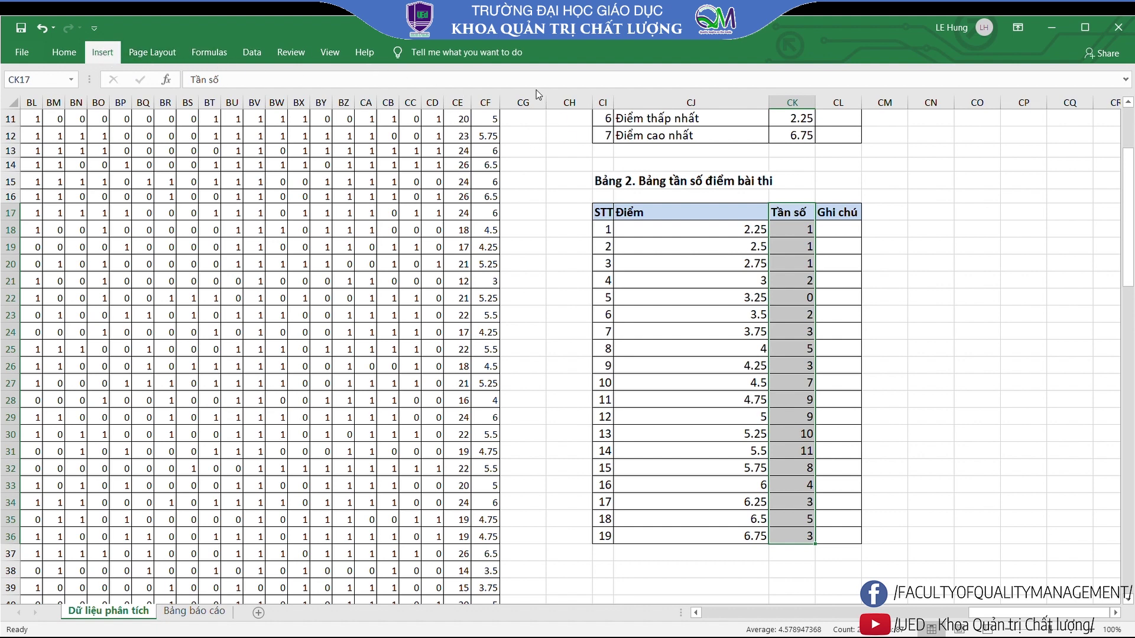
key(alt+F1)
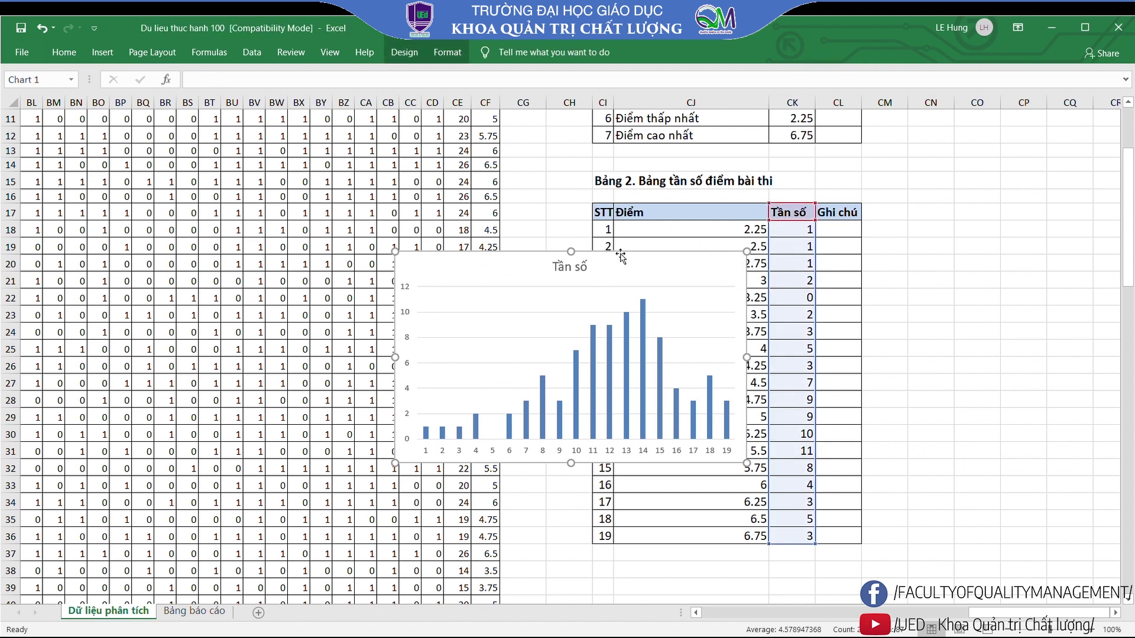
drag(619, 258, 836, 536)
scroll(902, 412, down, 6)
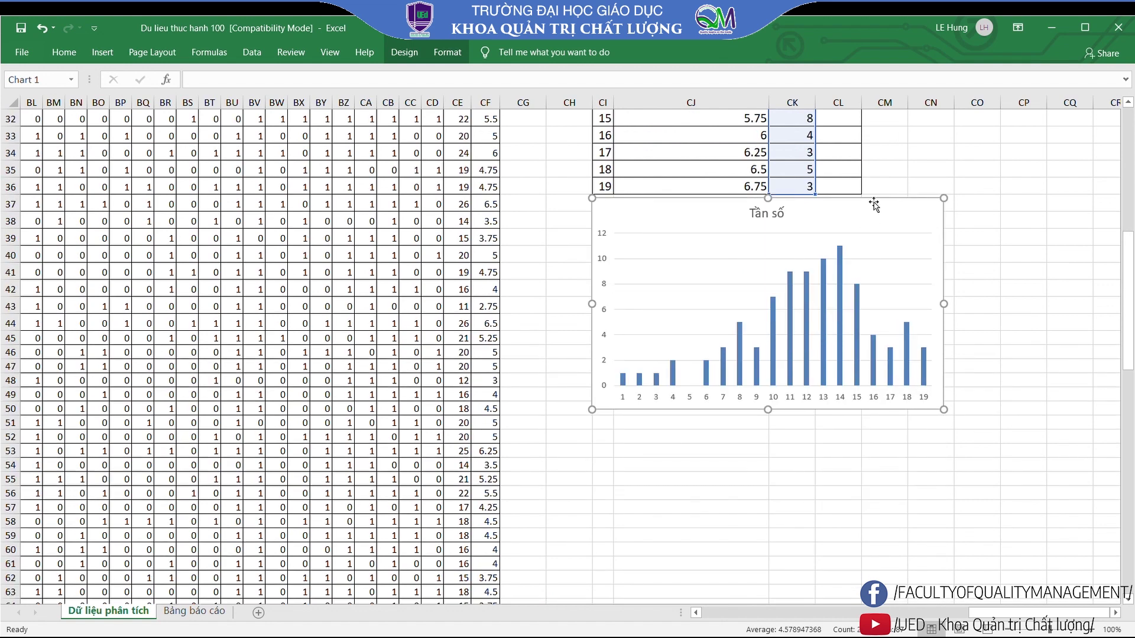
drag(874, 204, 871, 253)
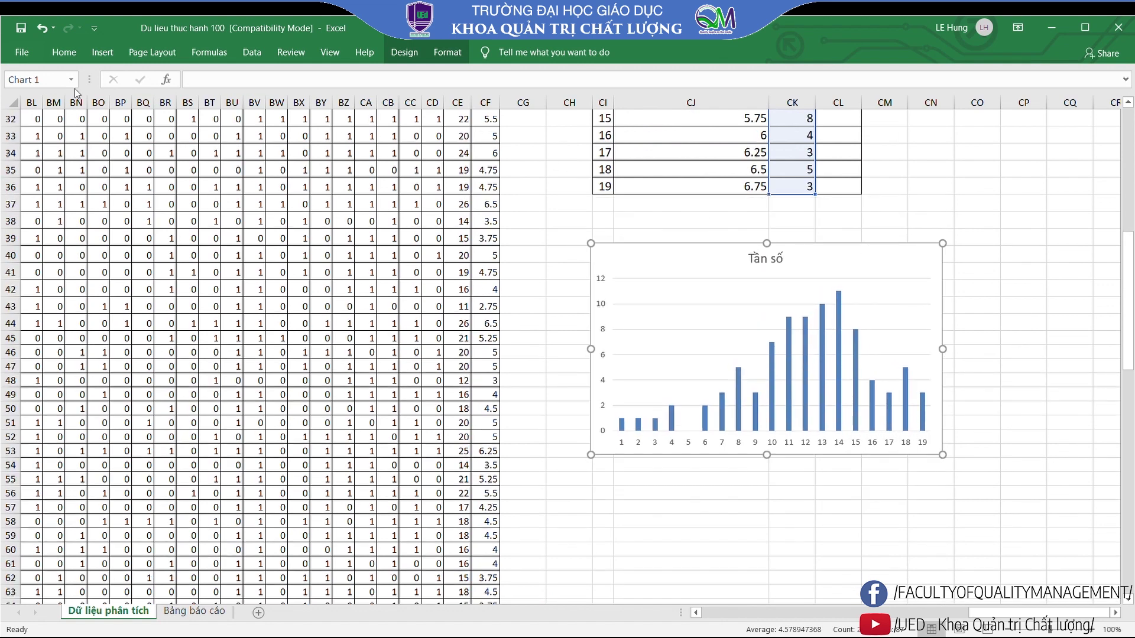
click(60, 55)
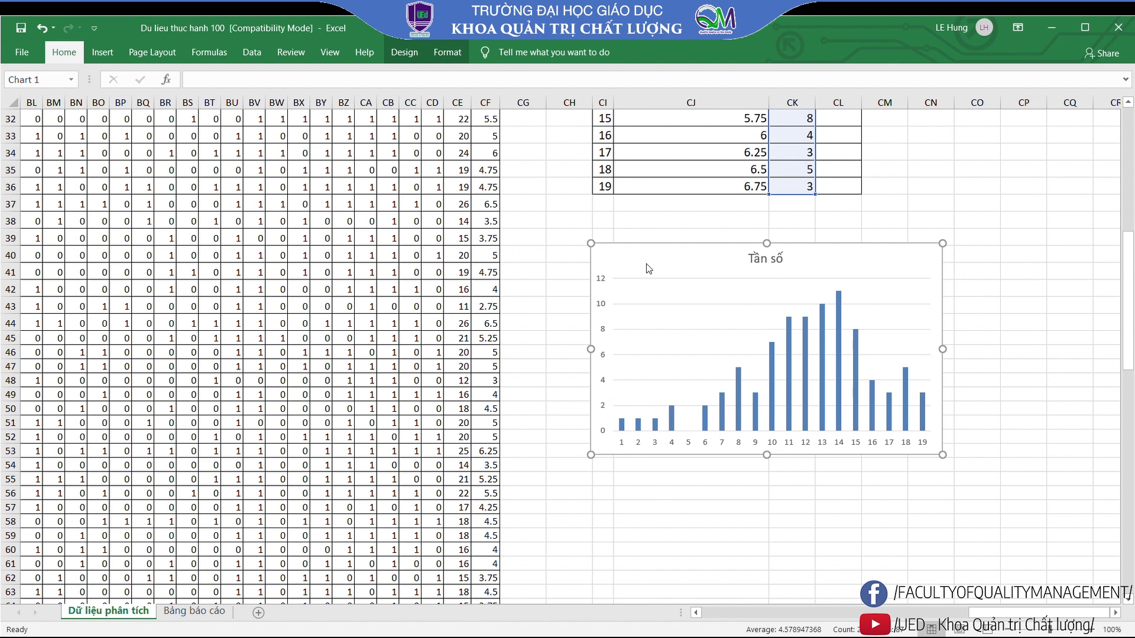
click(657, 251)
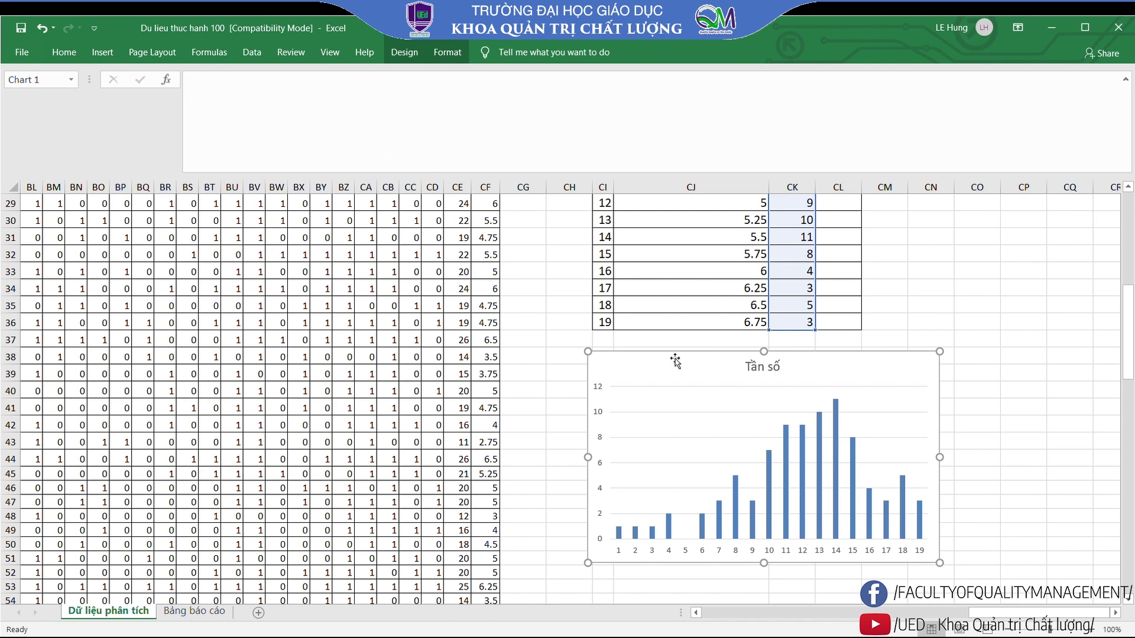
click(404, 52)
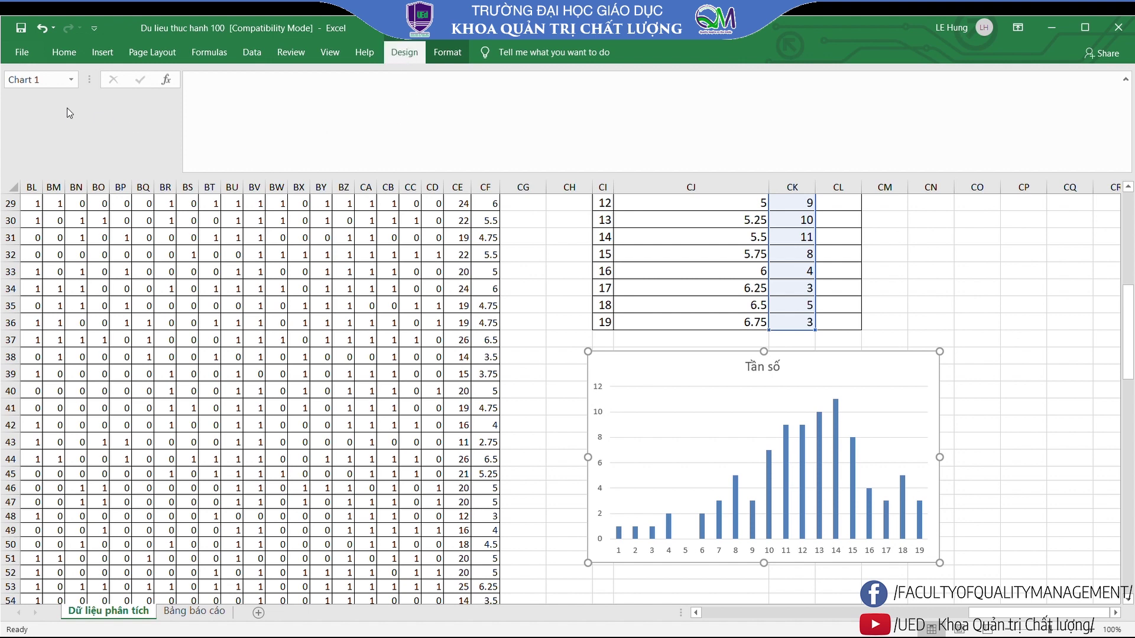
Apply a Quick Layout with legend and data labels; set axis labels to CJ18:CJ36
click(76, 137)
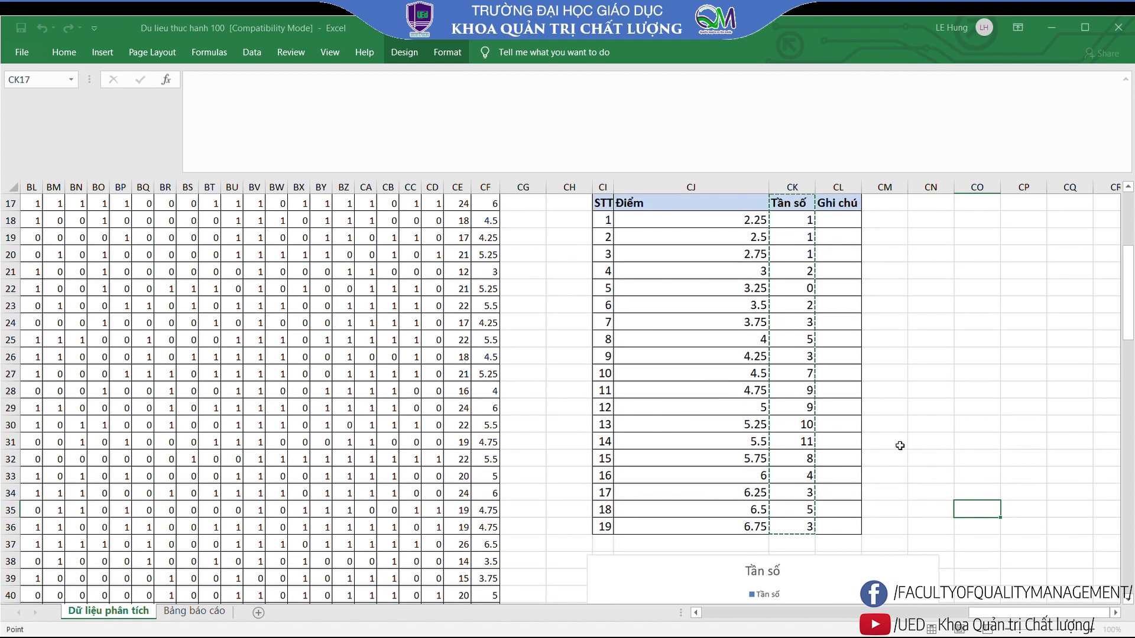
key(Return)
drag(726, 223, 732, 529)
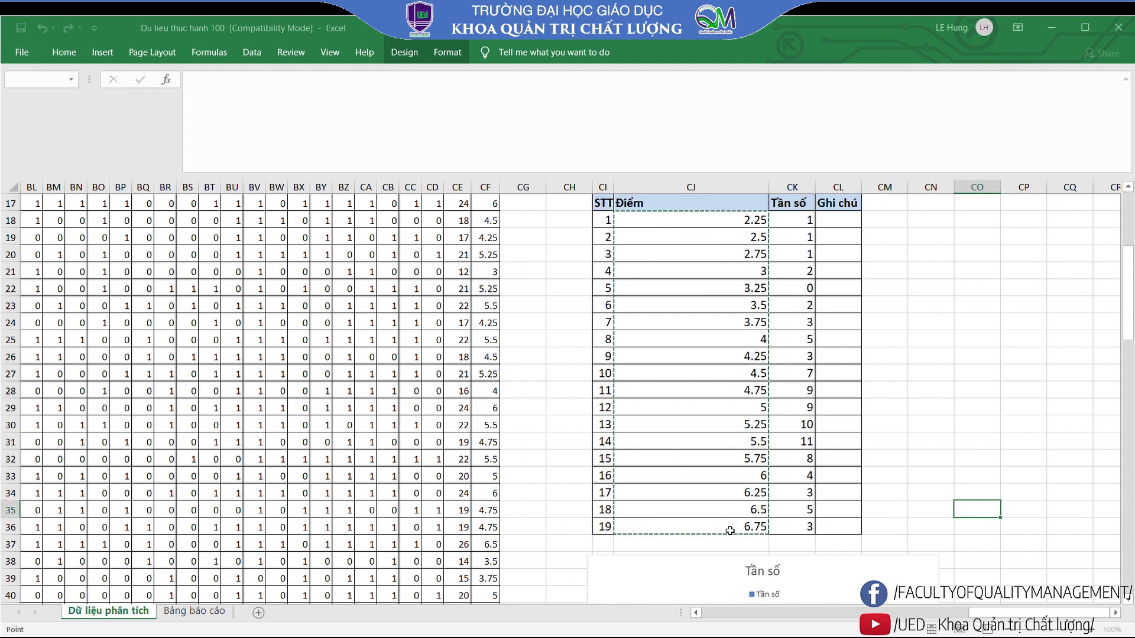
key(Return)
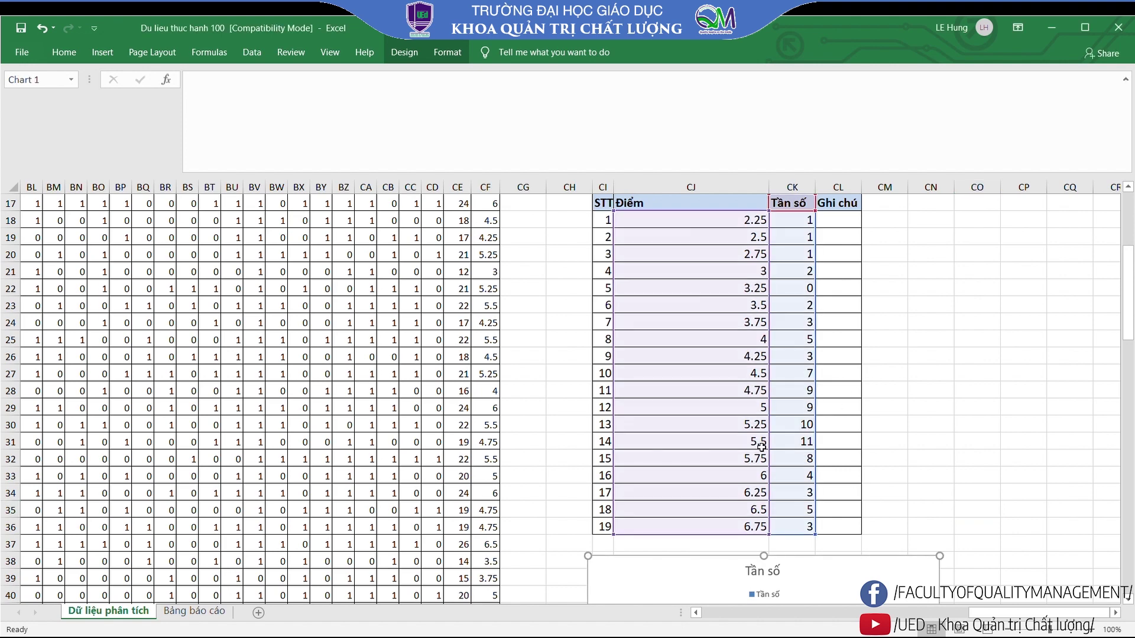
scroll(760, 441, down, 1)
scroll(760, 442, down, 3)
scroll(763, 432, down, 2)
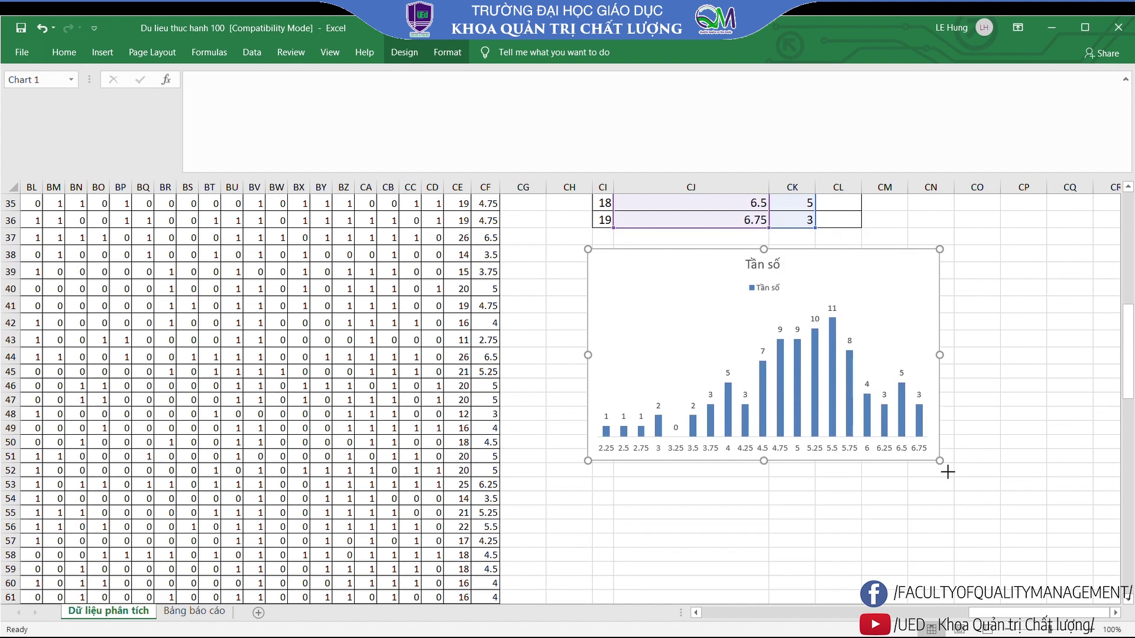
Drag the chart's bottom-right corner outward to enlarge the frequency chart
drag(939, 462, 1002, 540)
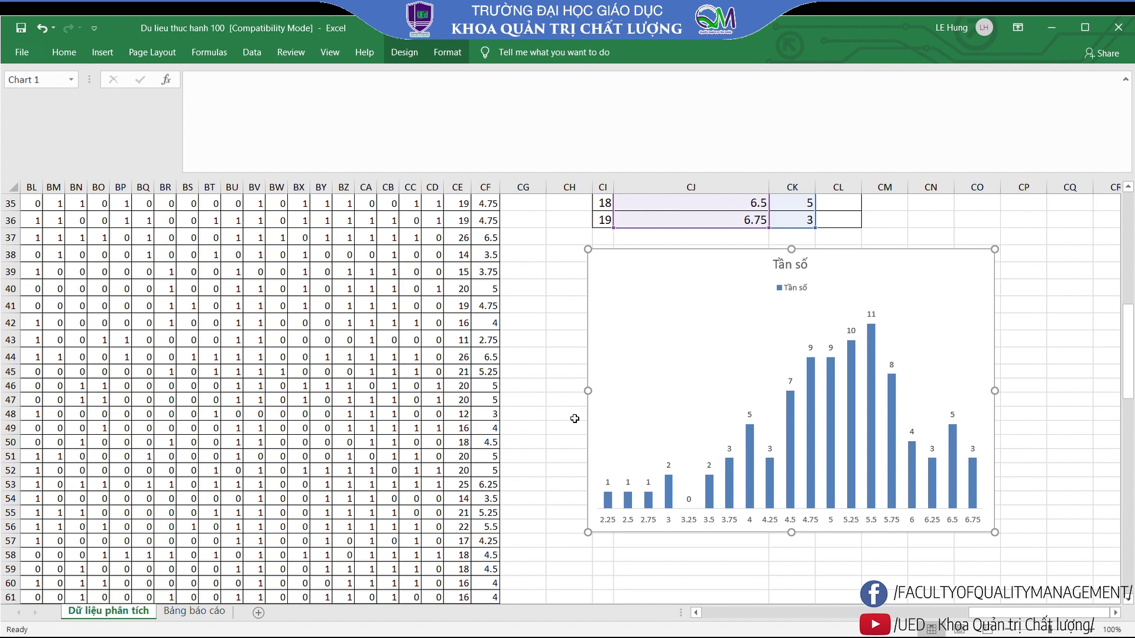
scroll(578, 425, up, 2)
scroll(578, 425, up, 8)
scroll(578, 425, up, 2)
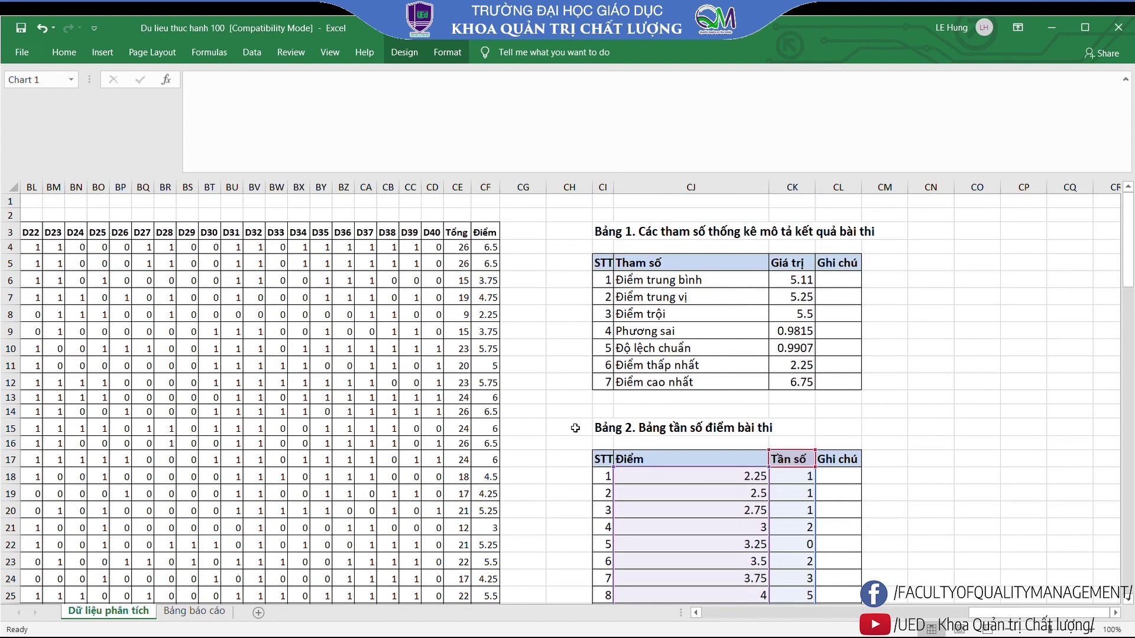
scroll(576, 430, down, 5)
scroll(577, 430, down, 4)
scroll(578, 428, down, 4)
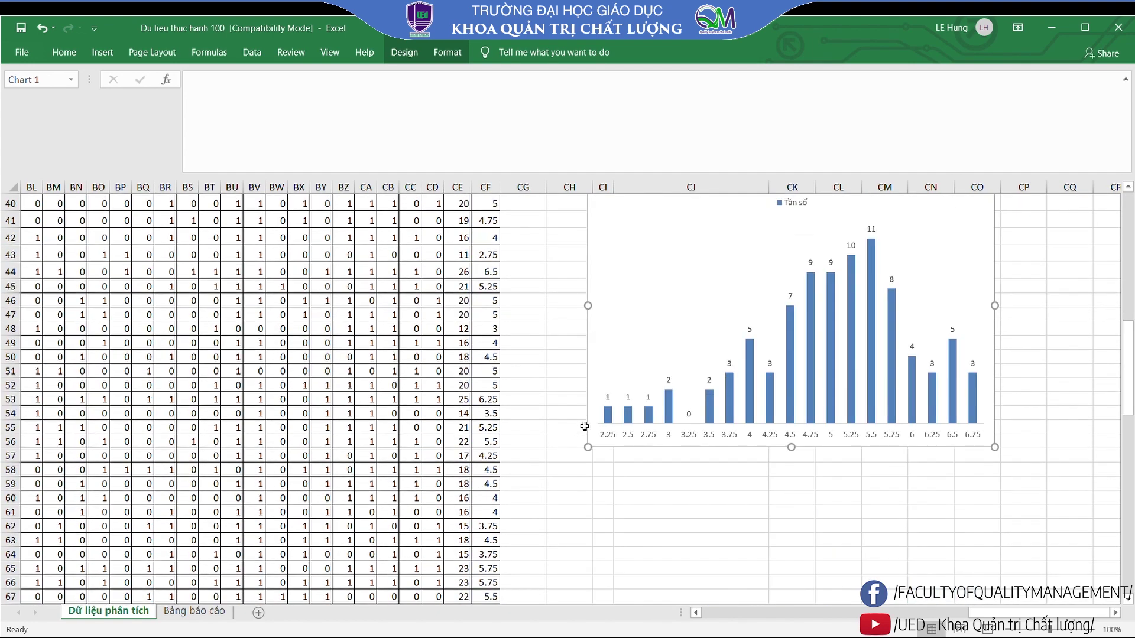
scroll(582, 426, down, 2)
Scroll back to column A and down to the item-analysis block below the answers
drag(1022, 615, 763, 614)
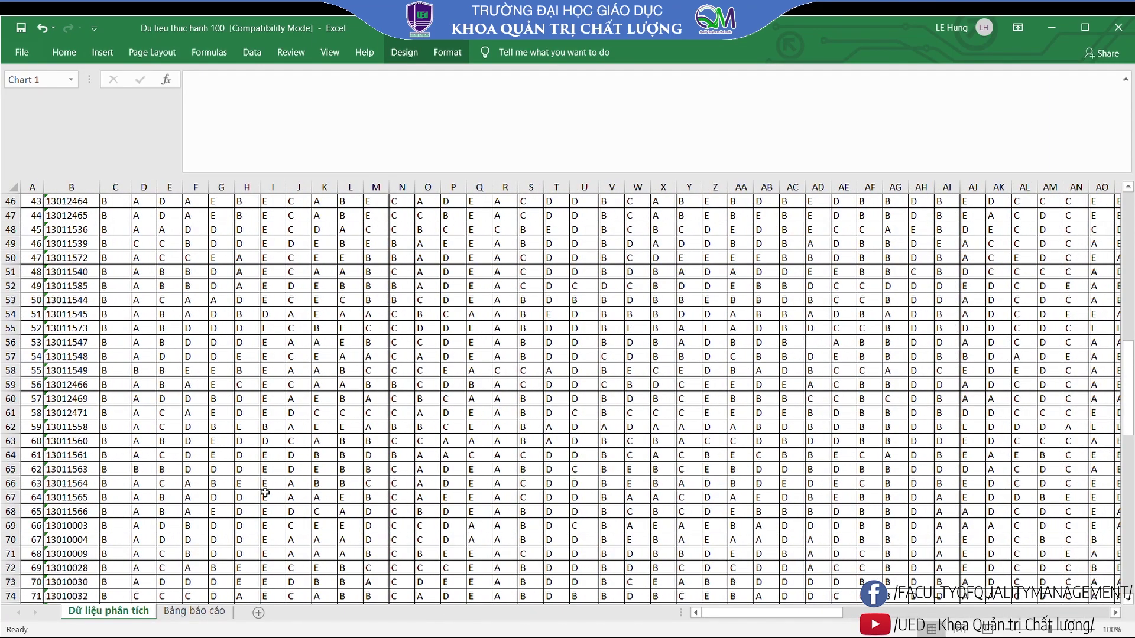
scroll(268, 489, down, 5)
scroll(271, 487, down, 4)
scroll(273, 486, down, 3)
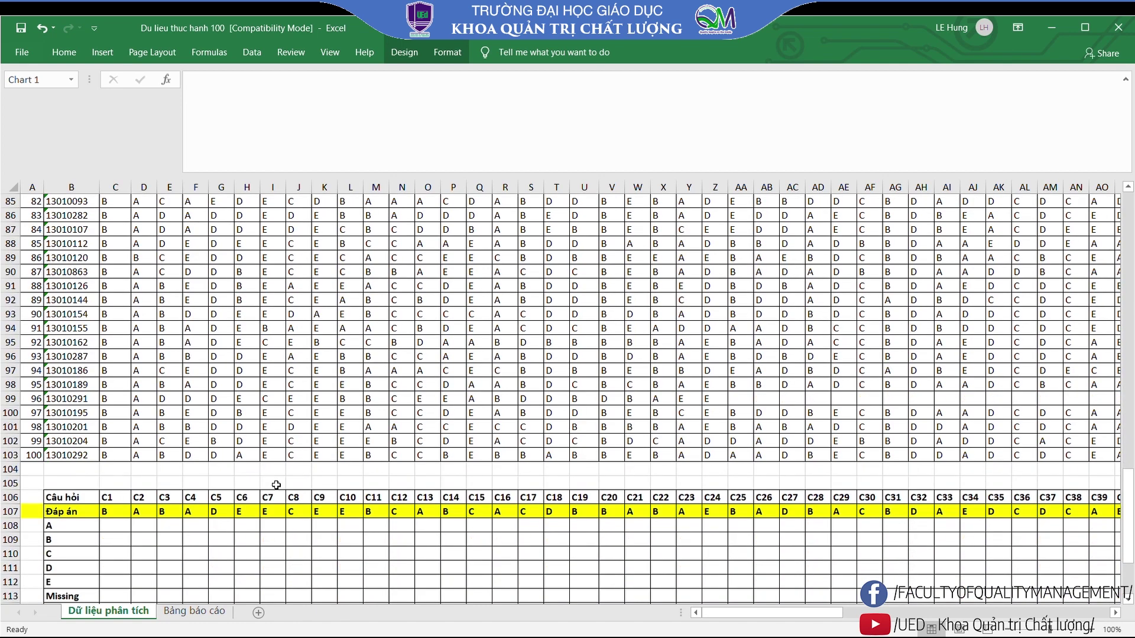
scroll(276, 484, down, 1)
scroll(276, 485, down, 3)
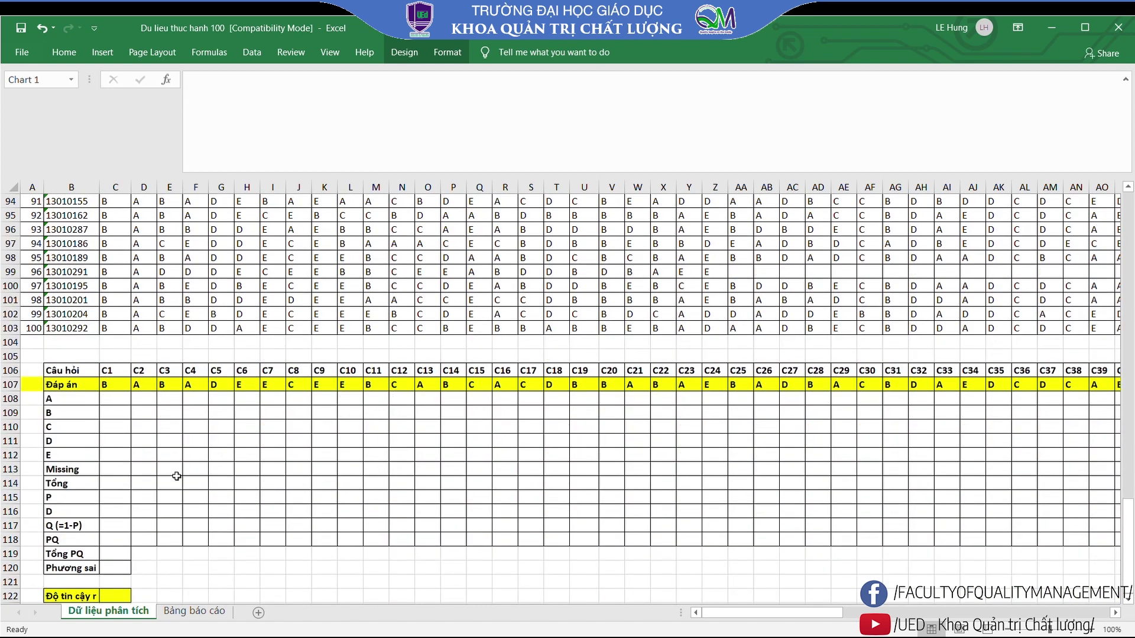
click(69, 503)
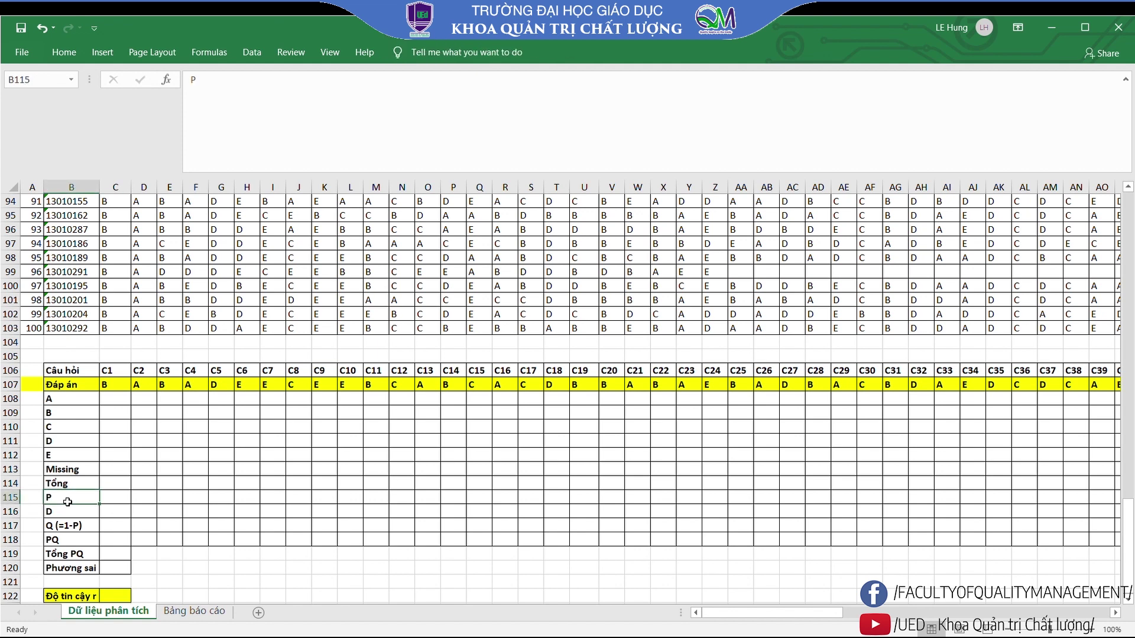
click(114, 512)
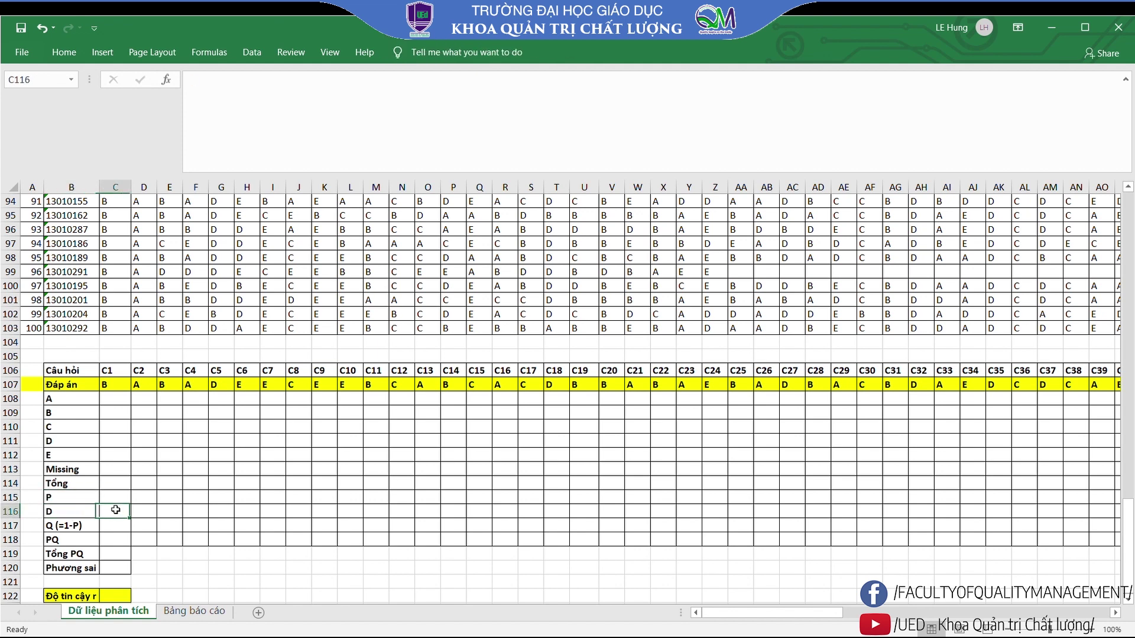
Step through item C1's option, Missing and Tổng rows, then select its A–E cells
click(120, 404)
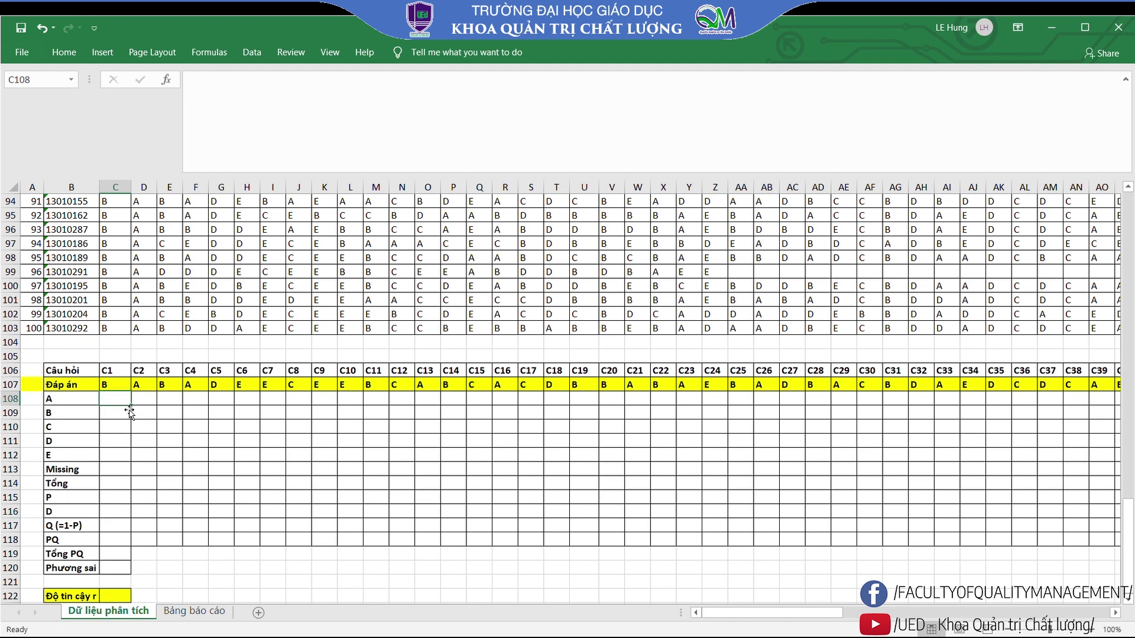
click(121, 414)
click(121, 426)
click(122, 442)
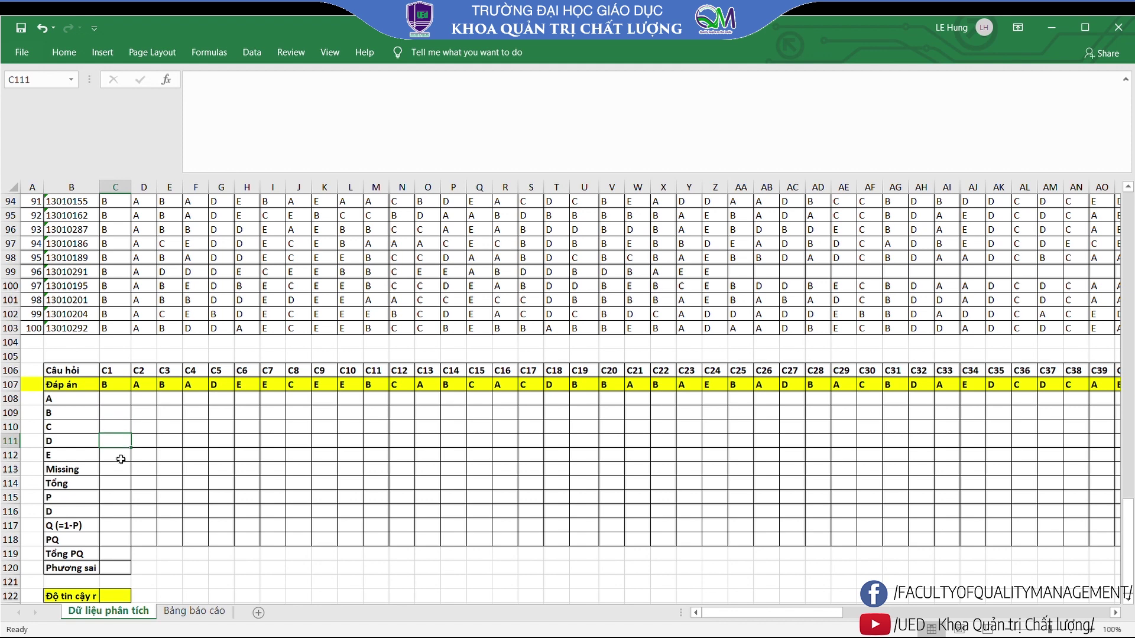
click(120, 455)
click(118, 470)
click(117, 485)
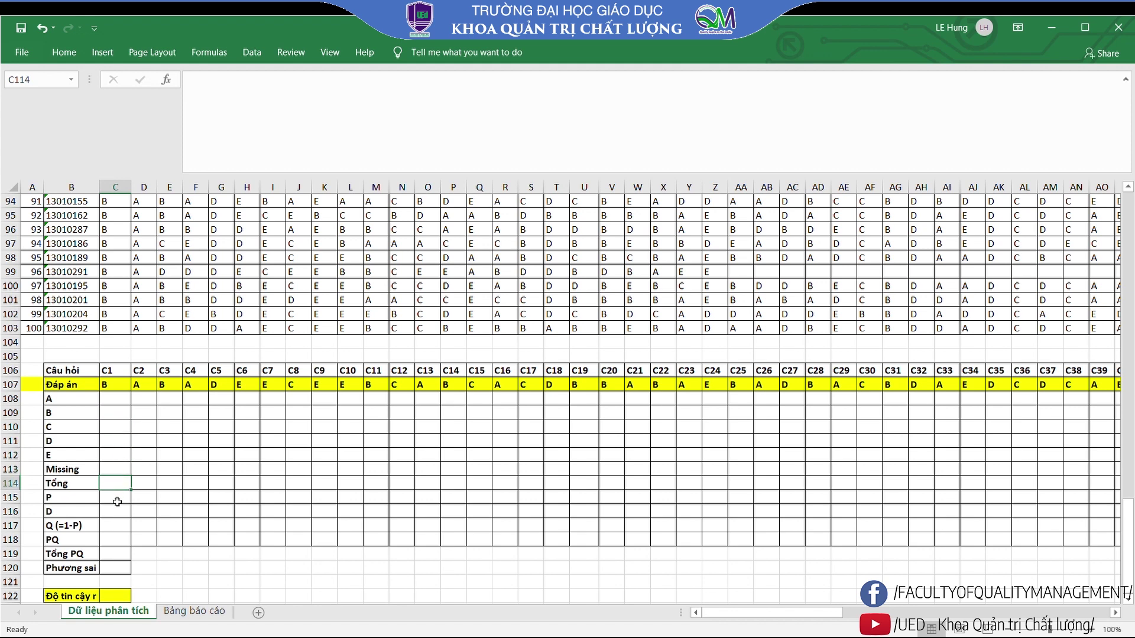
click(118, 469)
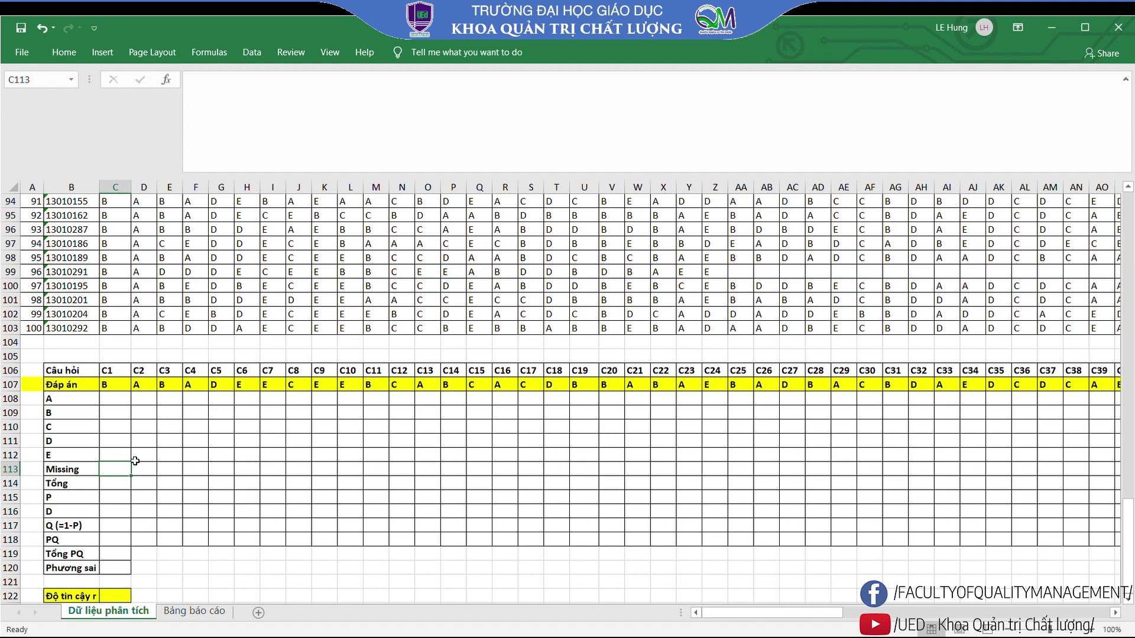
scroll(142, 460, up, 5)
scroll(142, 460, down, 6)
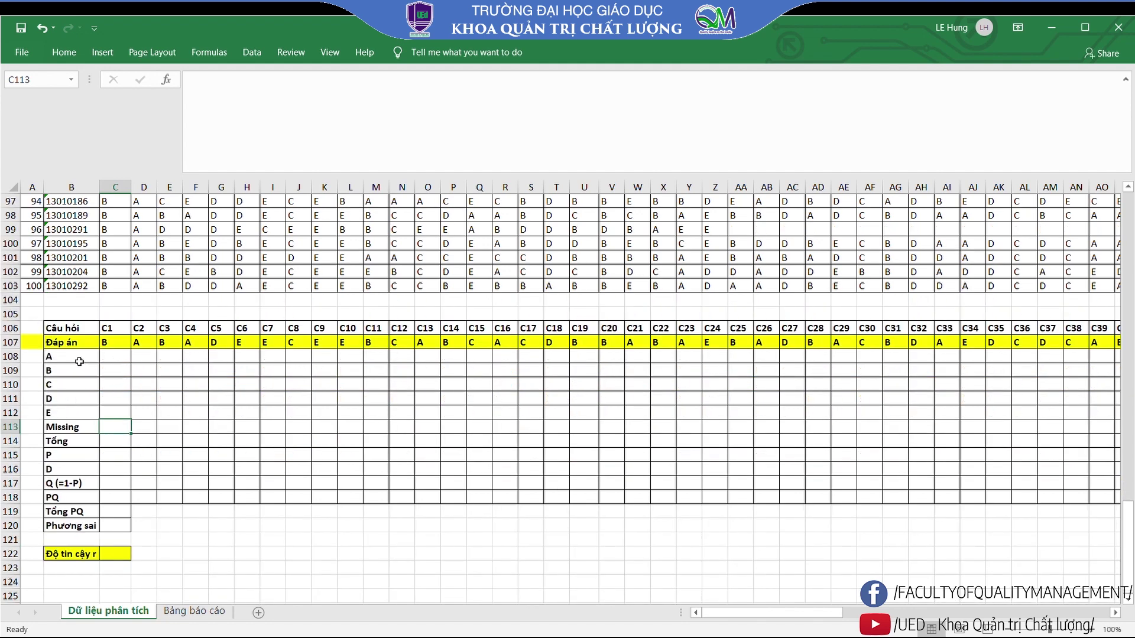
drag(124, 359, 125, 412)
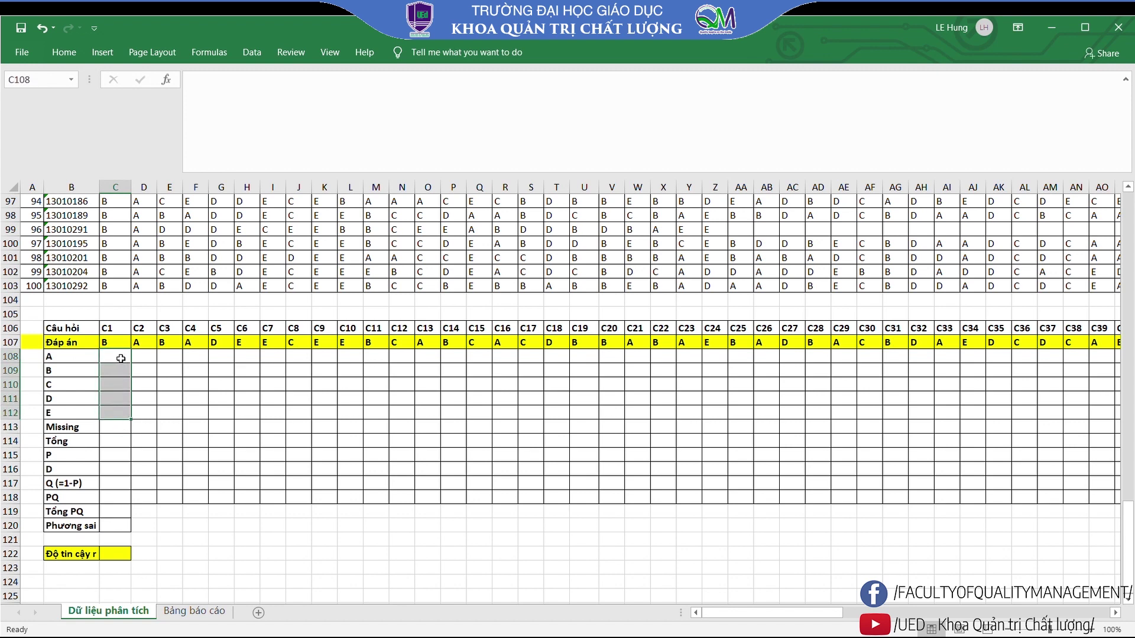
Count item C1's option A answers in C108 with COUNTIF over C4:C103, giving 16
click(119, 357)
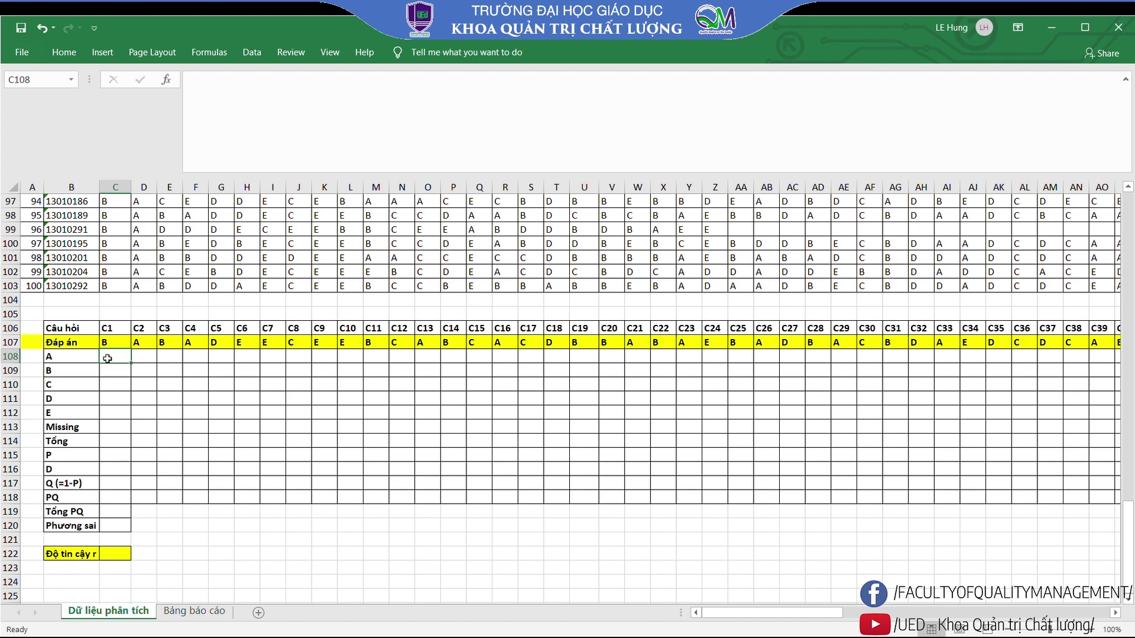
text(=)
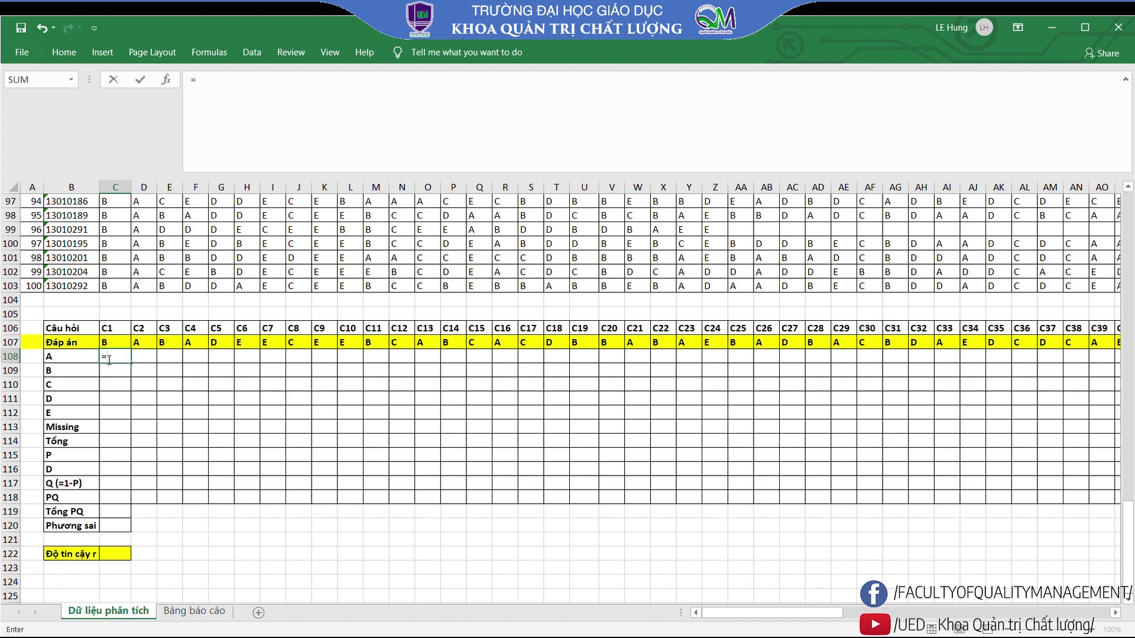
text(coun)
text(tif)
key(Tab)
text(c4)
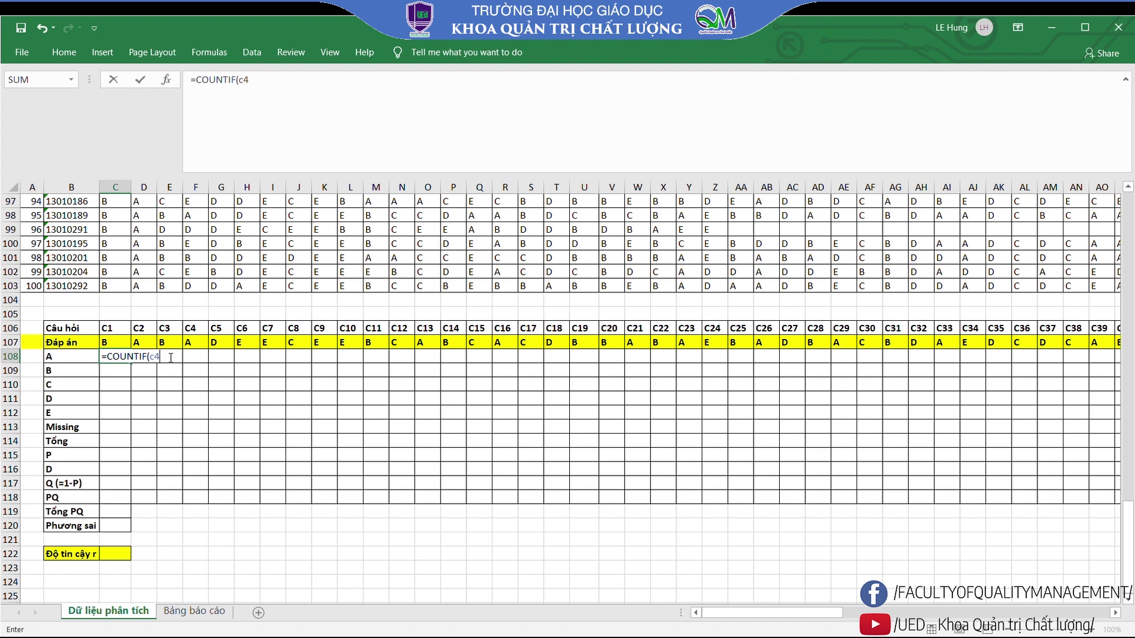
text(:c)
text(103,)
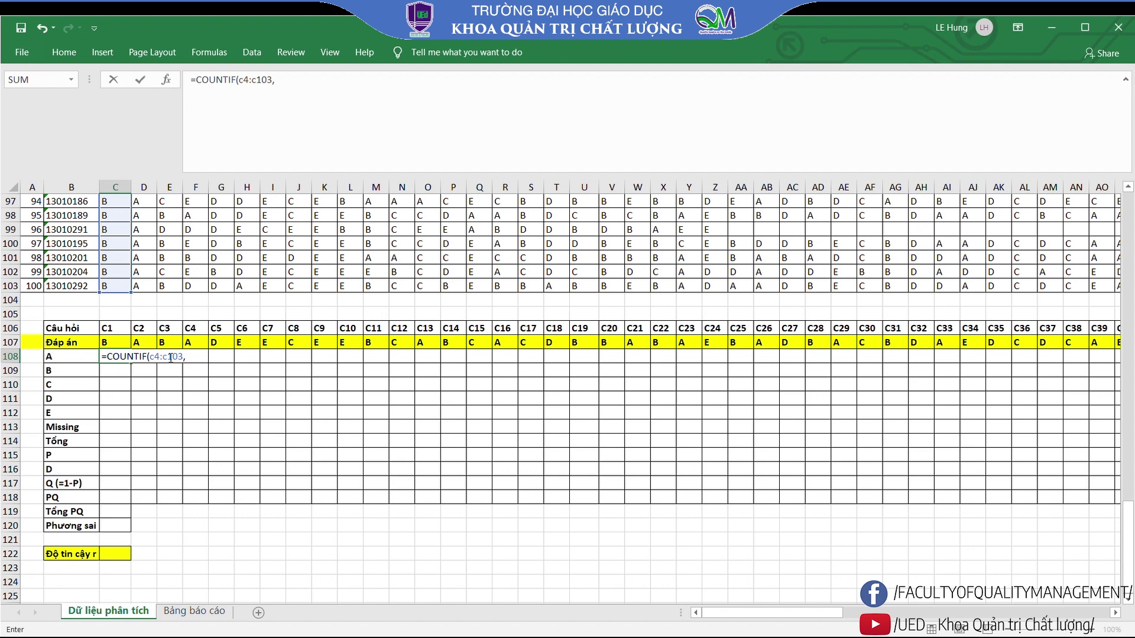
text(()
text("")
click(200, 365)
text(A)
key(shift+Return)
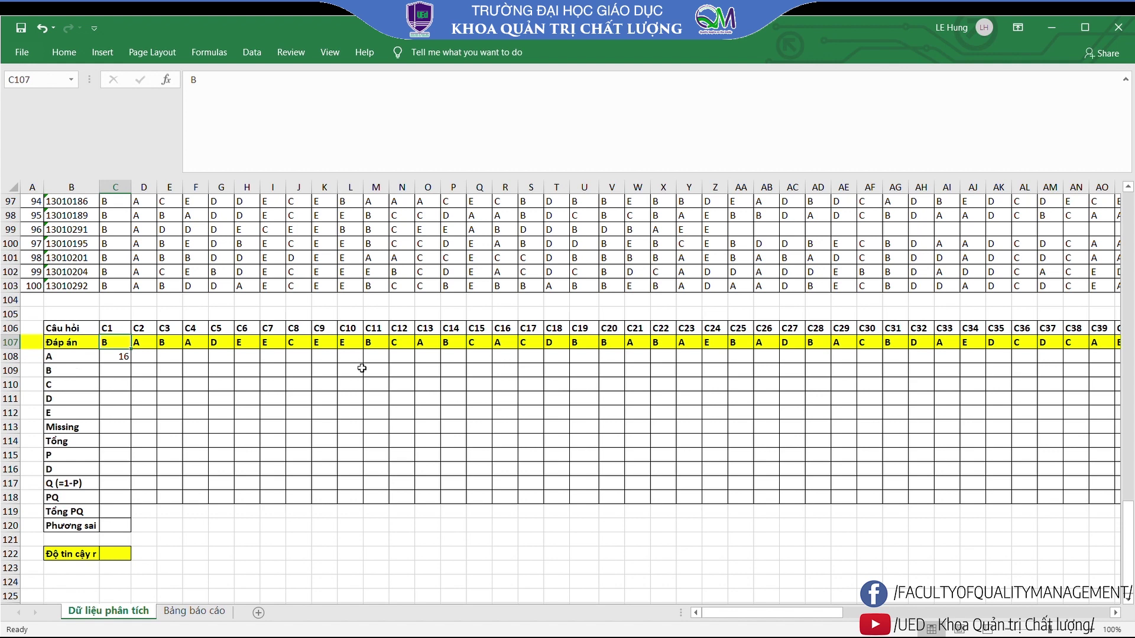
Enter =COUNTIF(c4:c104,"B") in C109 for C1's option B count of 84
click(118, 374)
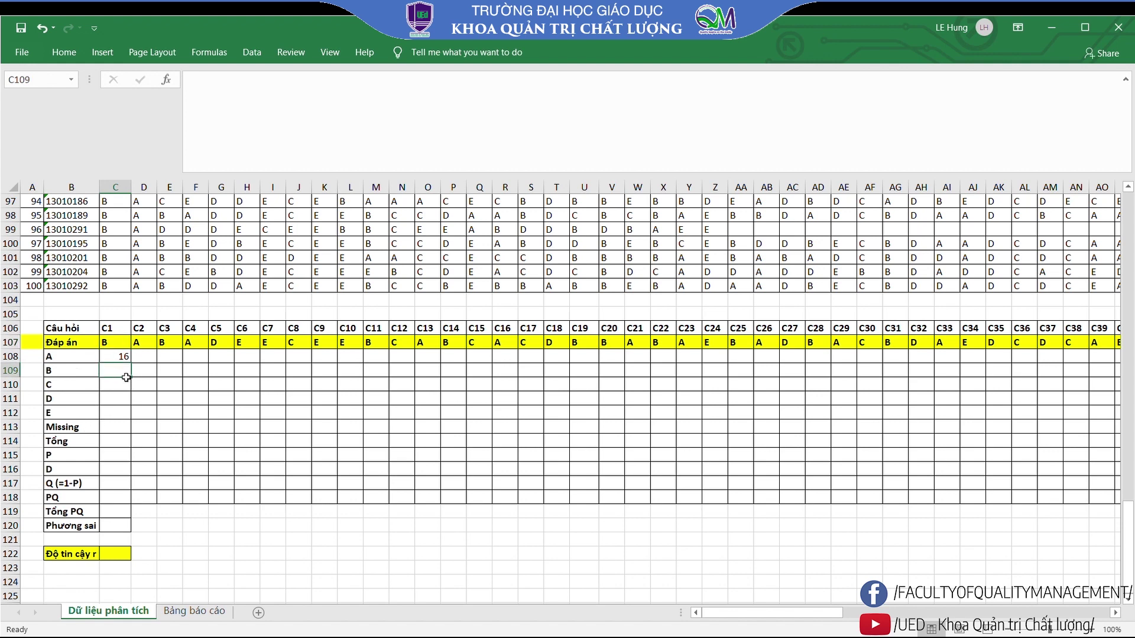
text(=)
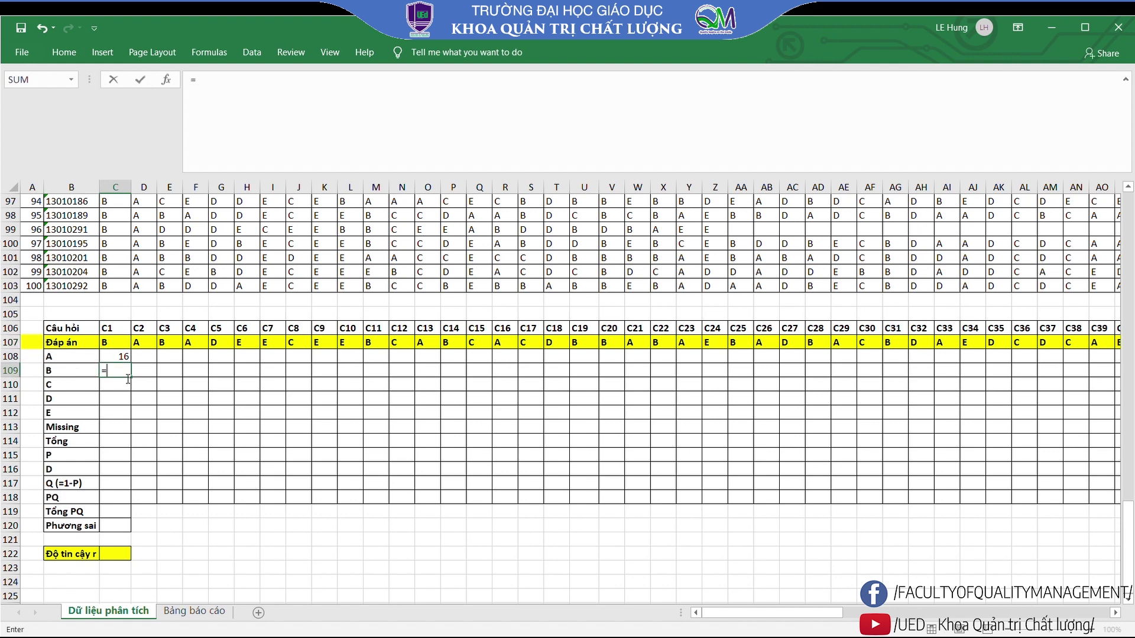
text(co)
text(ntif)
key(Tab)
text(c4)
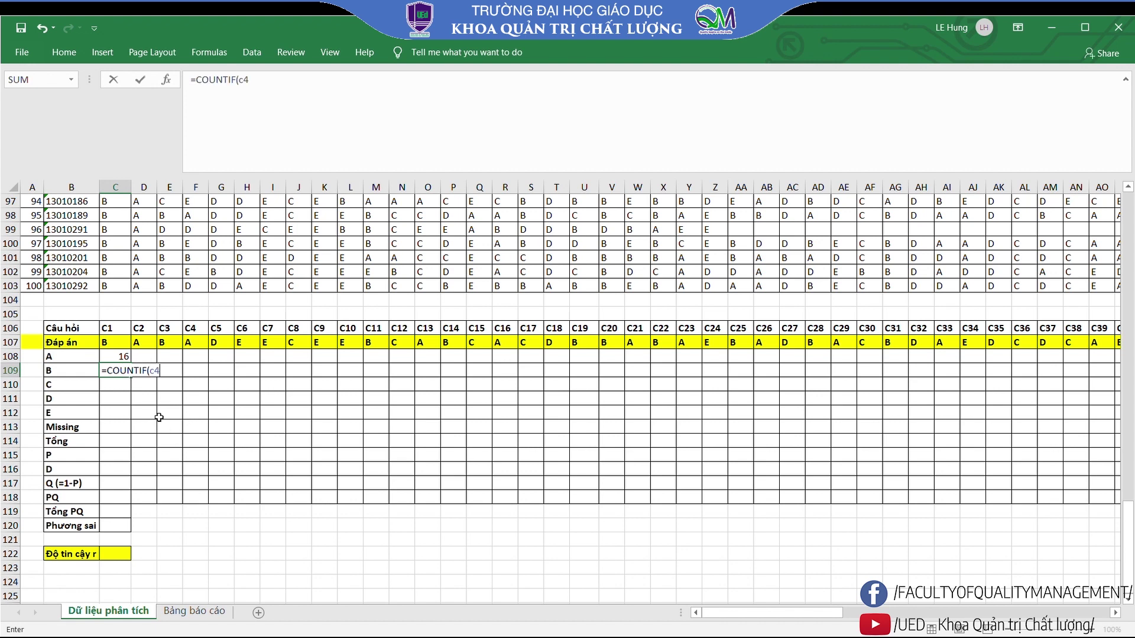
text(:c10)
text(4,"")
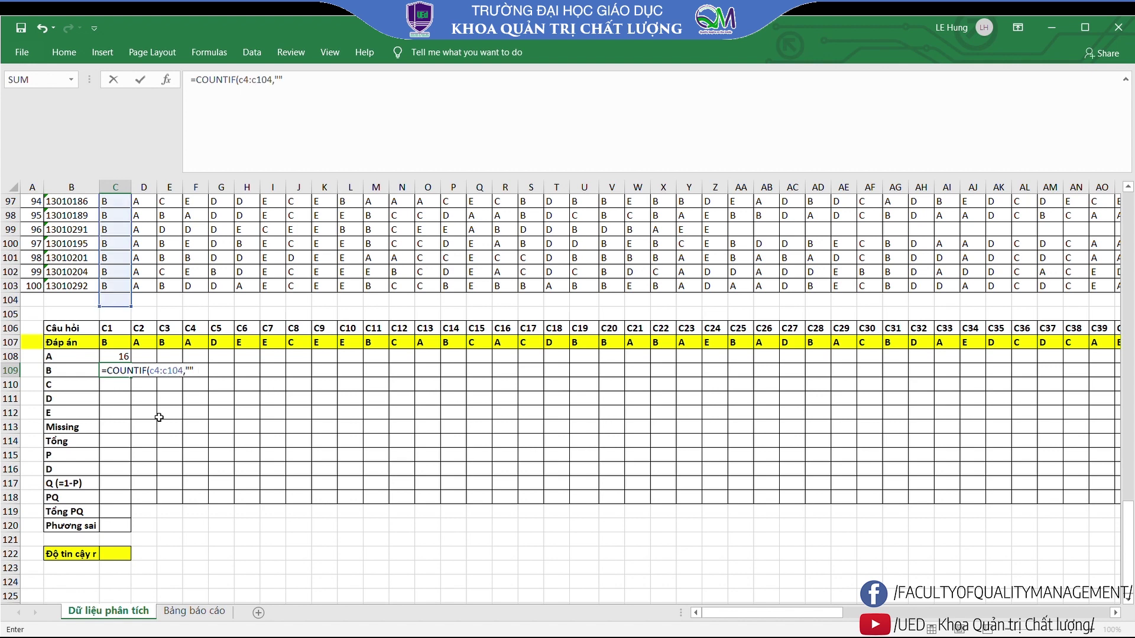
click(195, 372)
text(B)
key(Return)
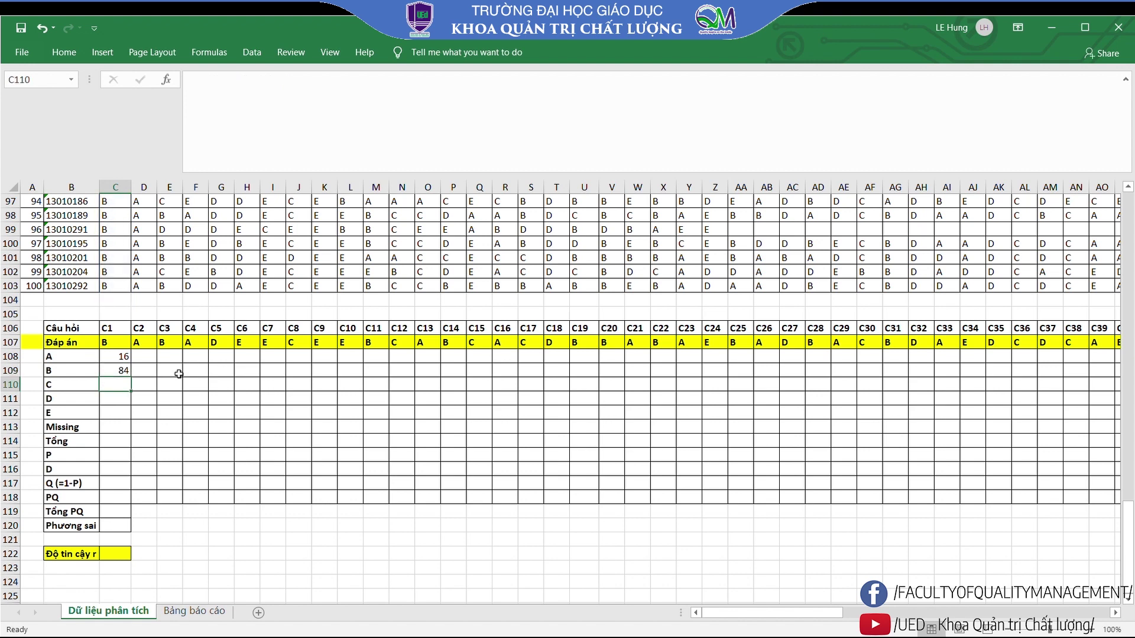
Start the option C COUNTIF formula over c4:C103 in C110
text(=cou)
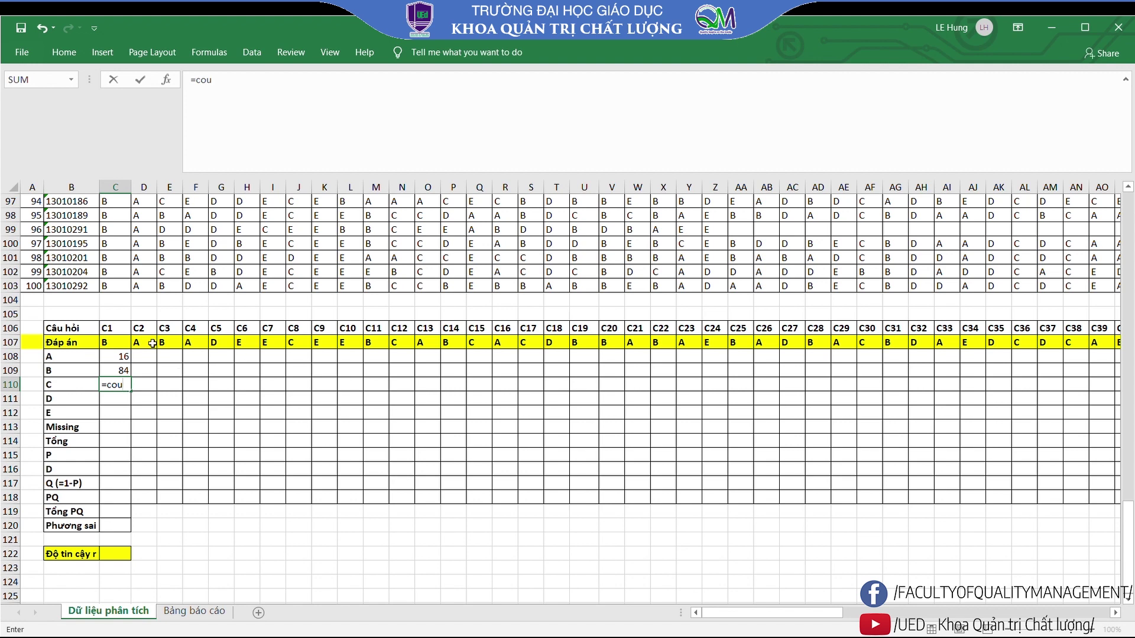
key(Tab)
text(c4:C)
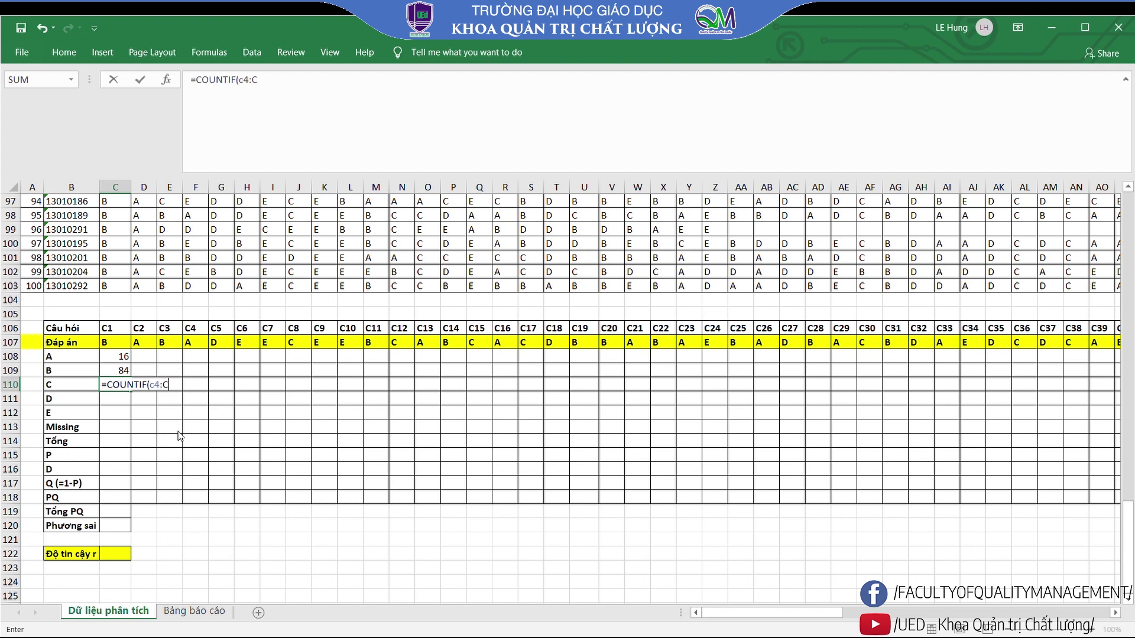
text(103)
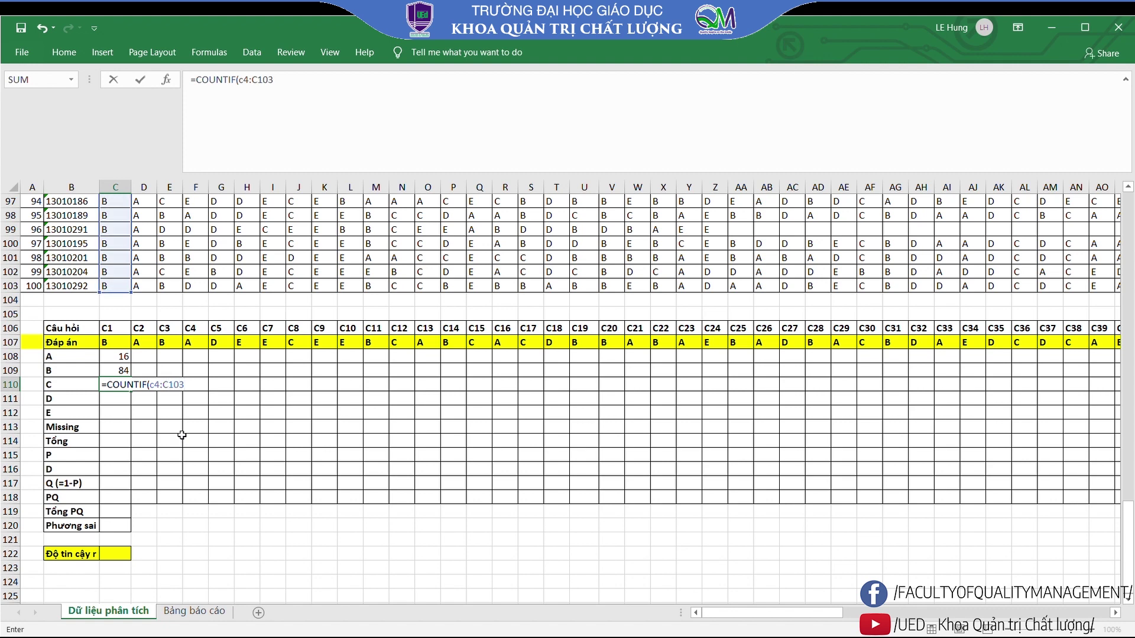
text(,"")
Complete C1's COUNTIF counts for options "C" and "D" in C110:C111, both 0
click(195, 385)
text(C)
key(Return)
text(=)
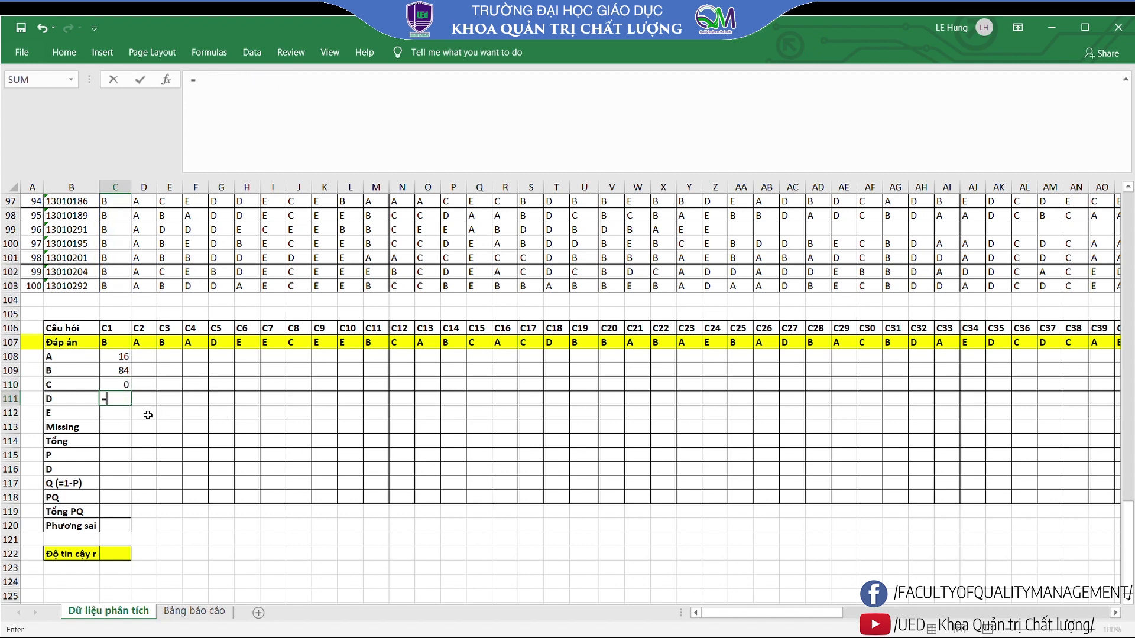
text(cou)
text(ntif)
key(Tab)
text(c)
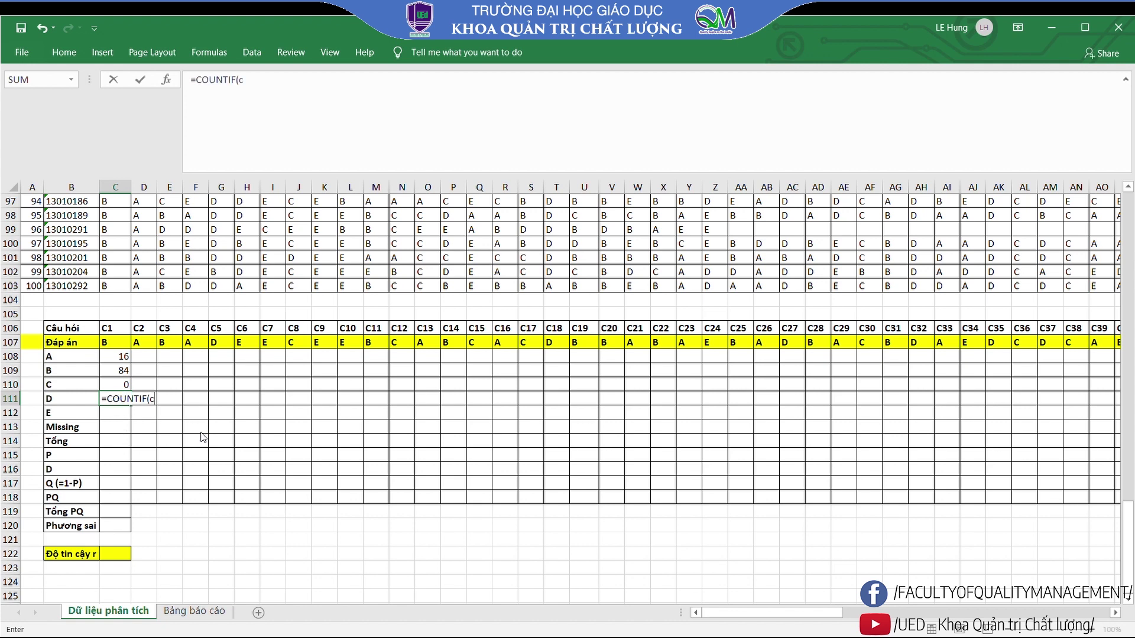
text(4:c10)
text(3)
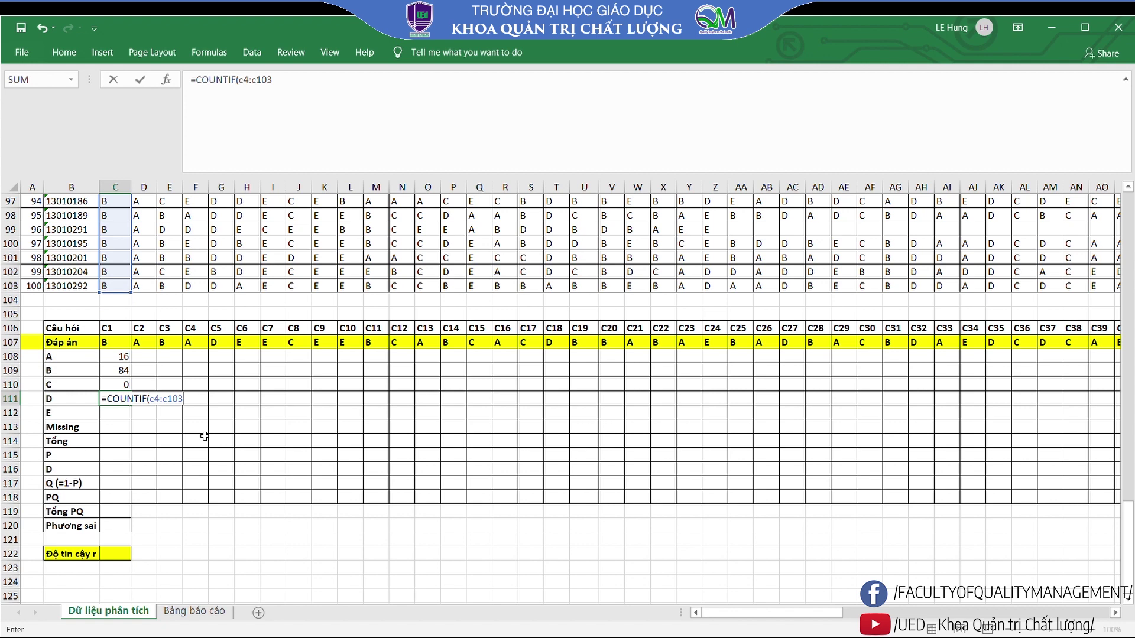
text(,"")
click(194, 404)
text(D)
key(Return)
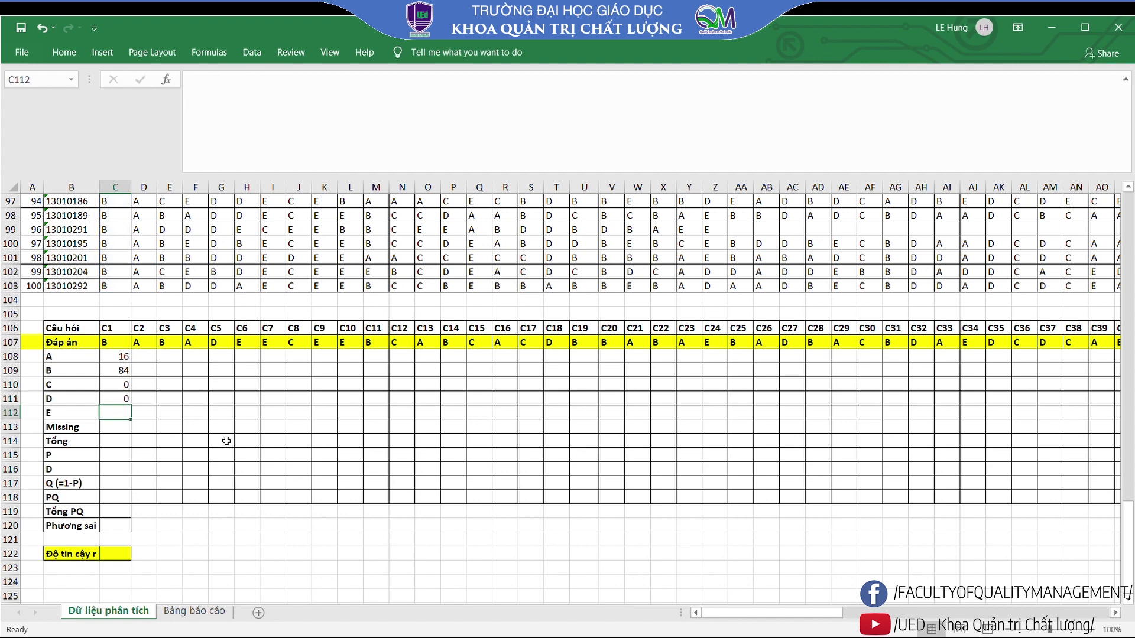
Count C1's option "E" answers in C112 with COUNTIF, giving 0
text(=cou)
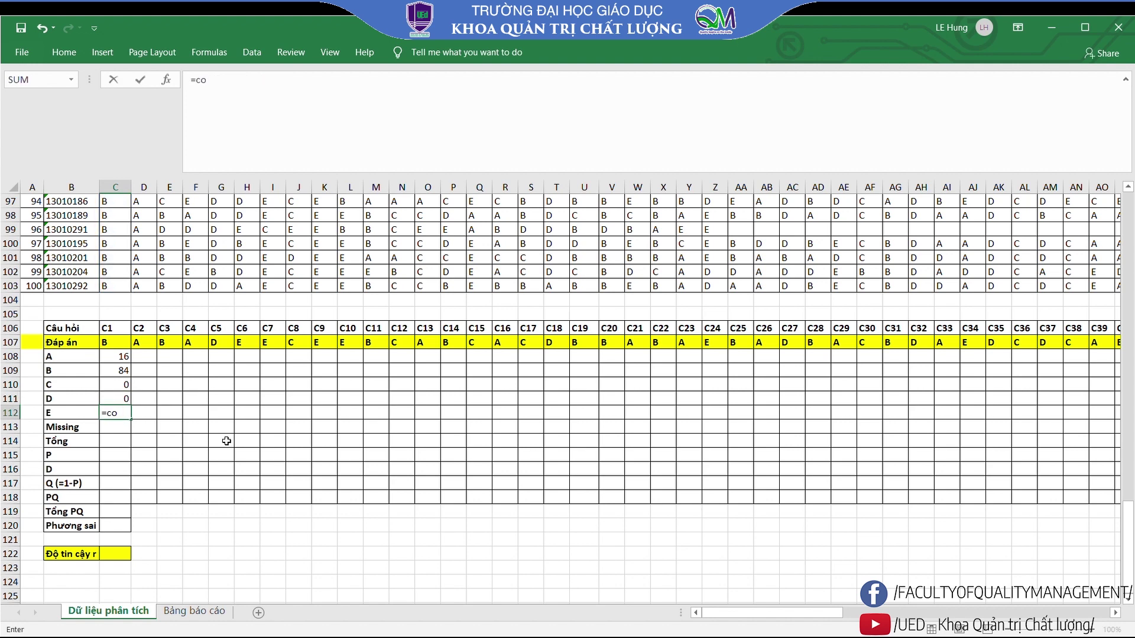
double_click(147, 466)
text(4:c10)
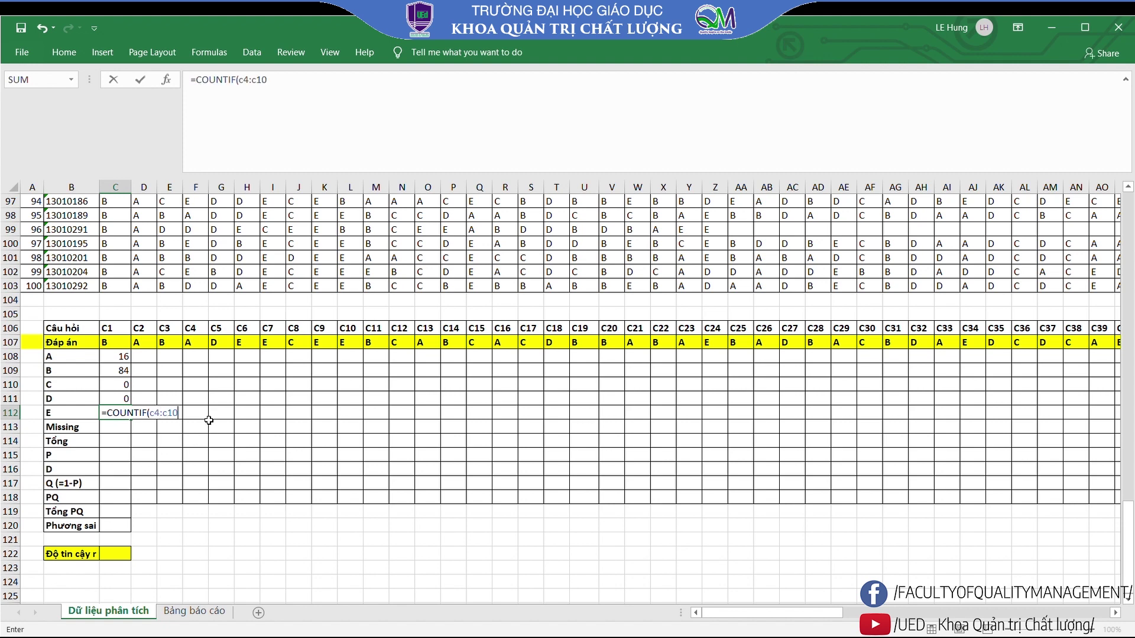
text(3,)
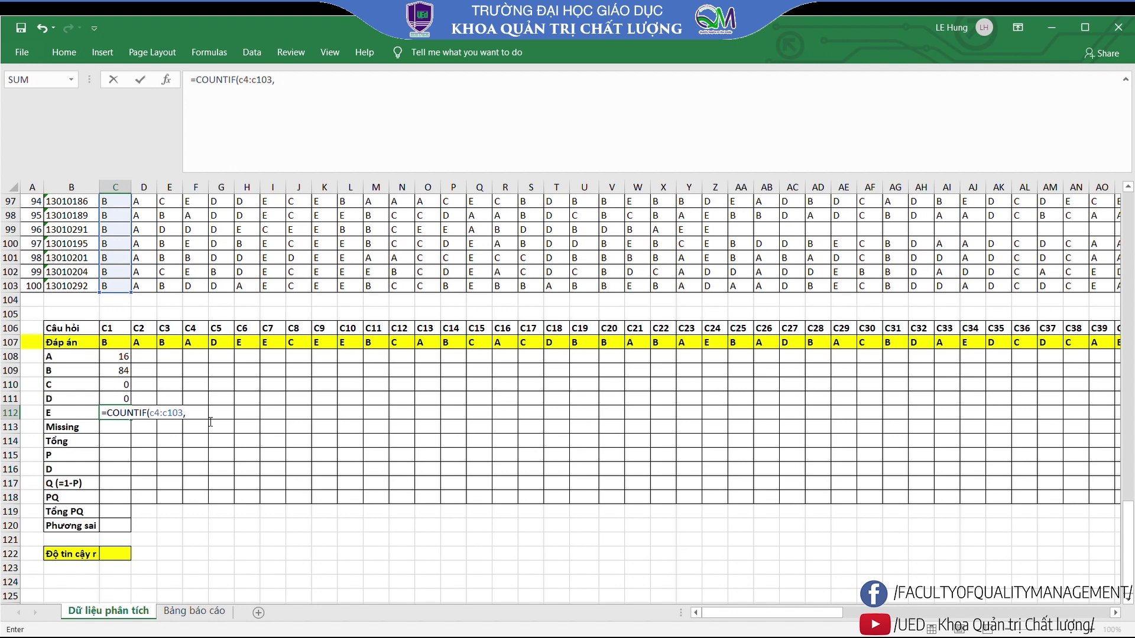
text("")
click(194, 412)
text(E)
key(Return)
Enter =COUNTBLANK(c4:c103) for Missing and =SUM(C108:C113) for Tổng, totalling 100
text(=)
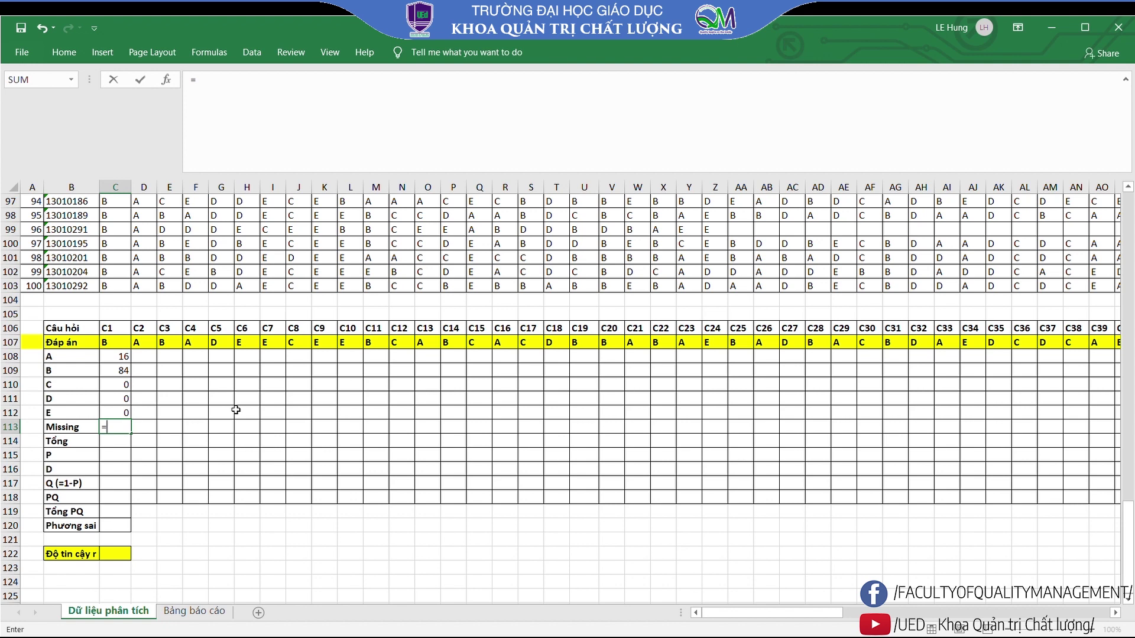
text(co)
text(ntb)
key(Tab)
text(c4:)
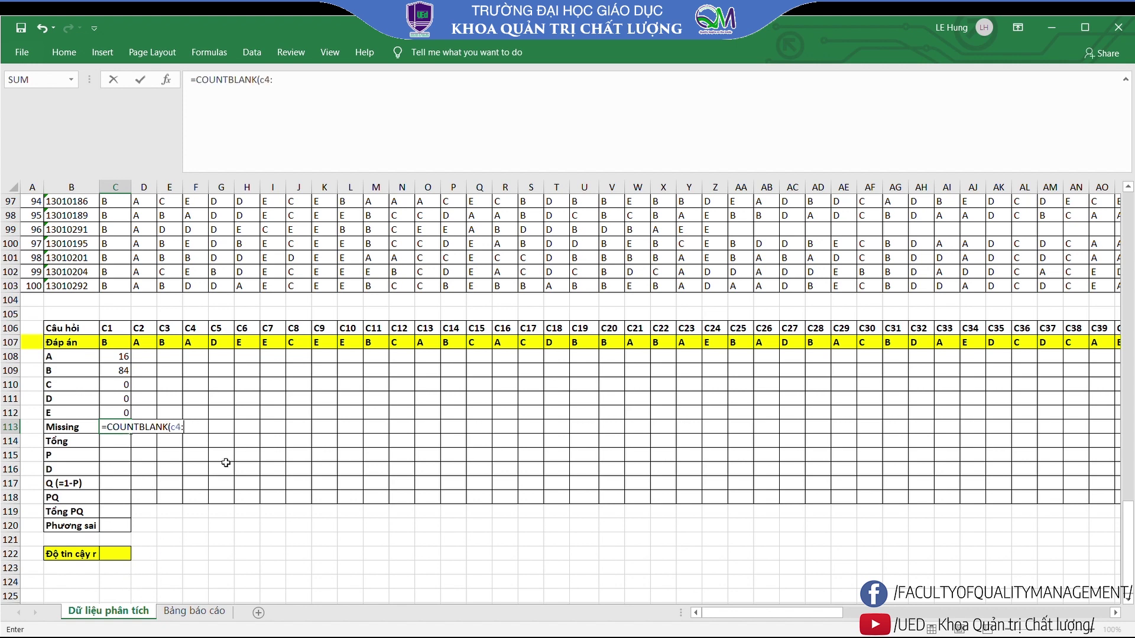
text(c103)
key(Return)
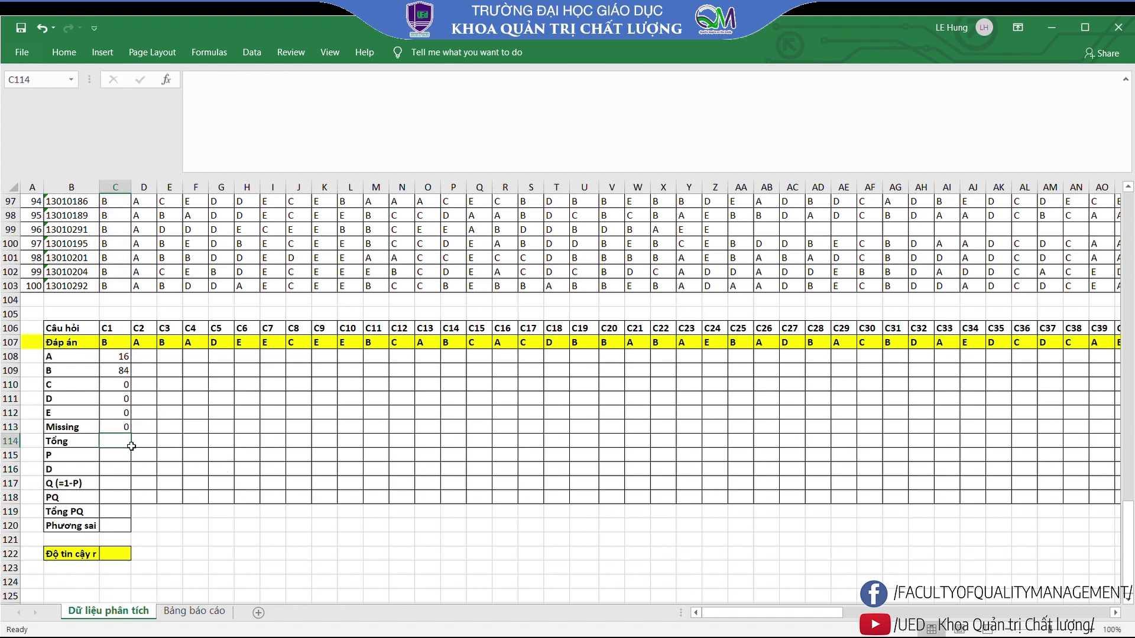
text(=)
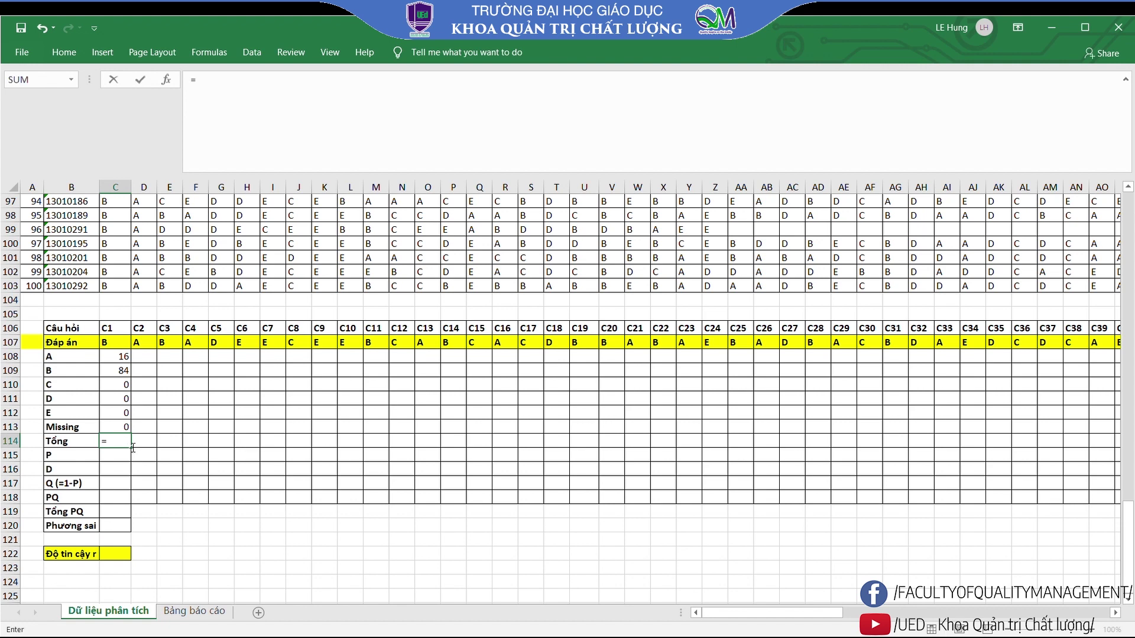
text(s)
text(um)
key(Tab)
drag(127, 357, 117, 427)
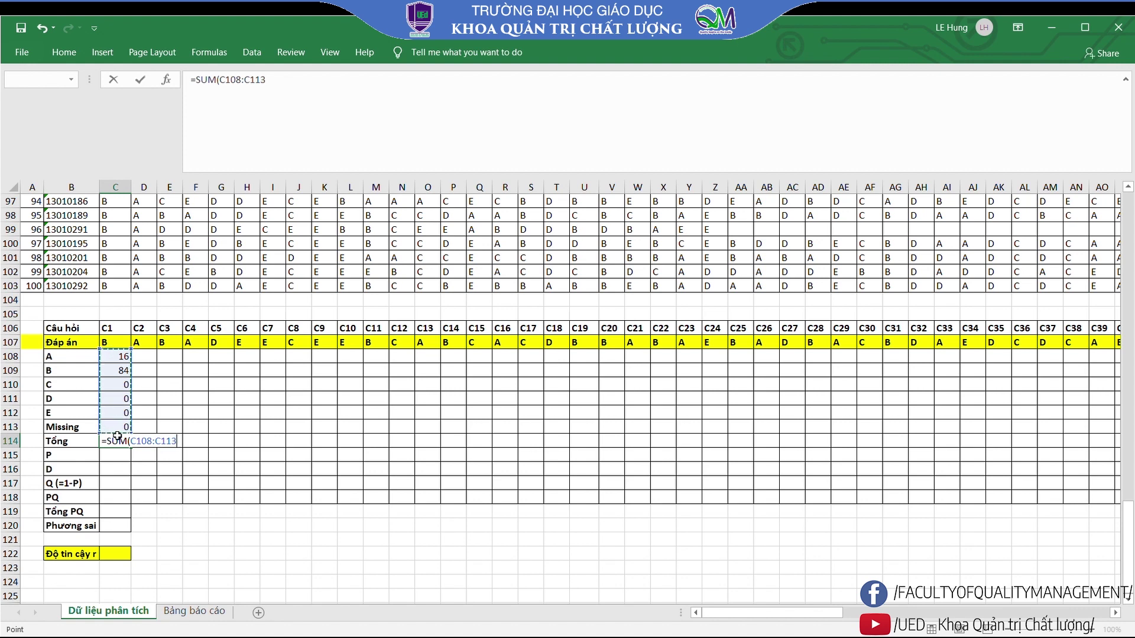
key(Return)
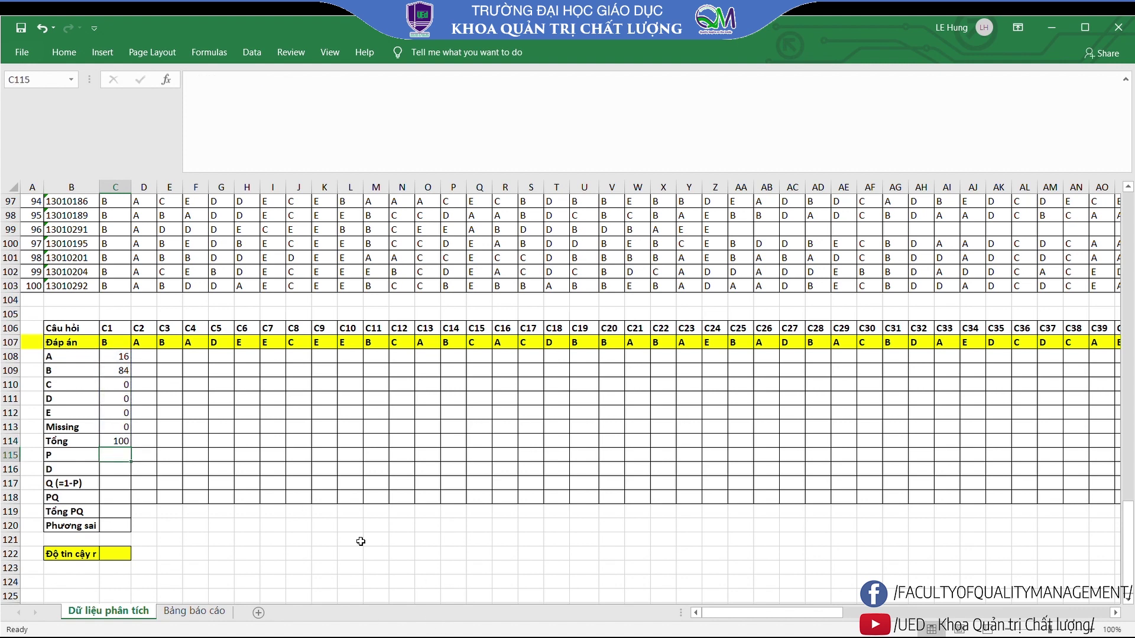
scroll(160, 419, down, 1)
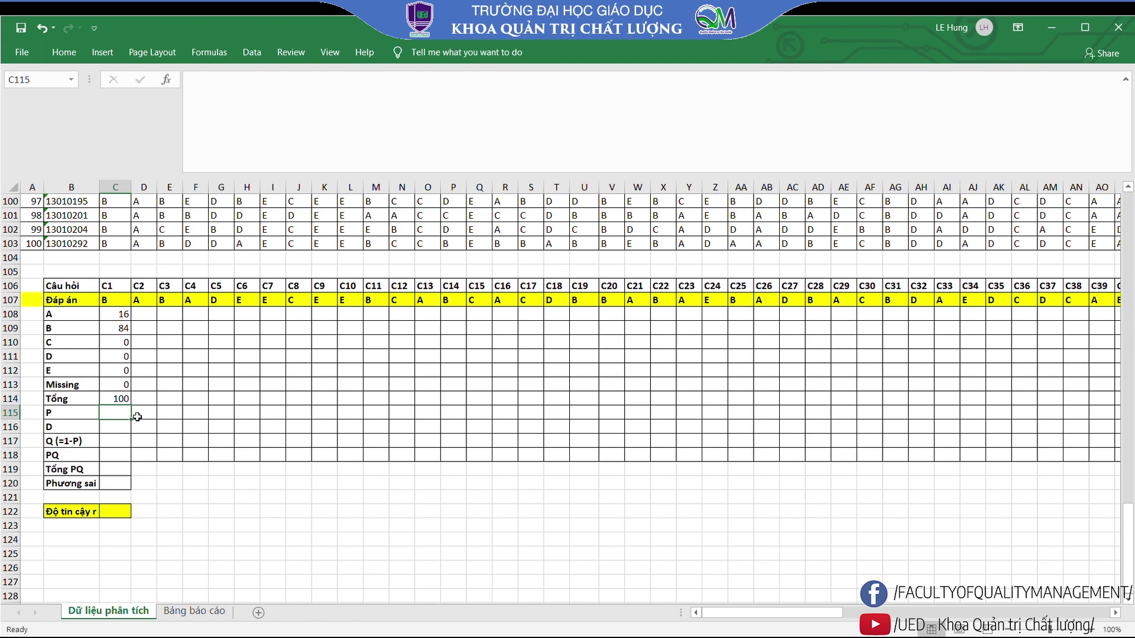
Begin C1's difficulty formula in C115 by referencing the scored AQ column
text(=)
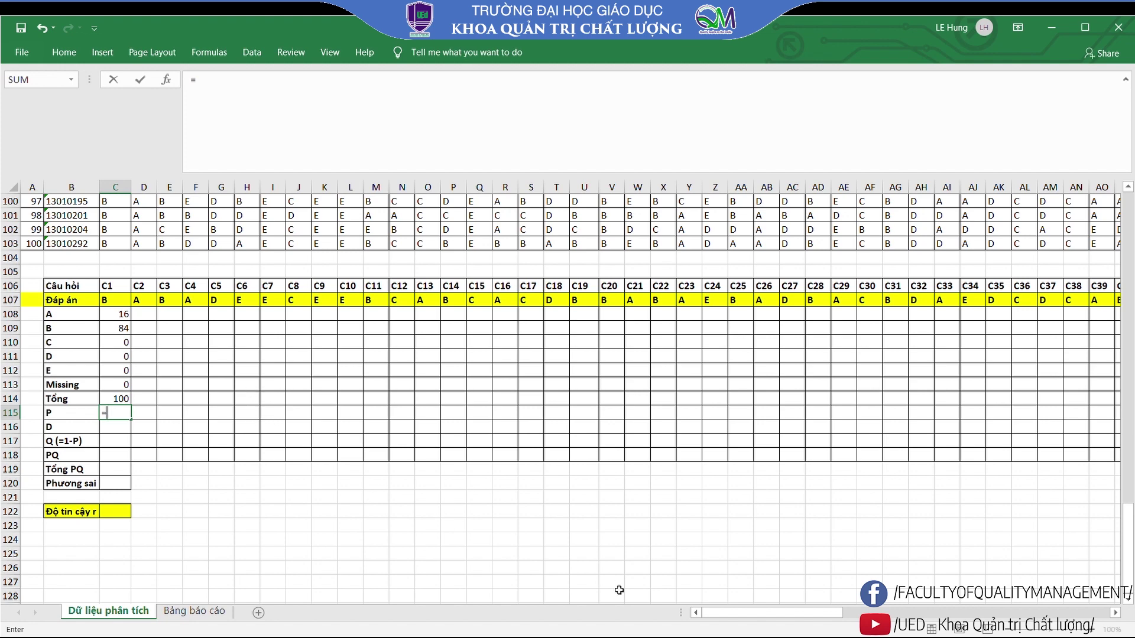
drag(754, 618, 857, 618)
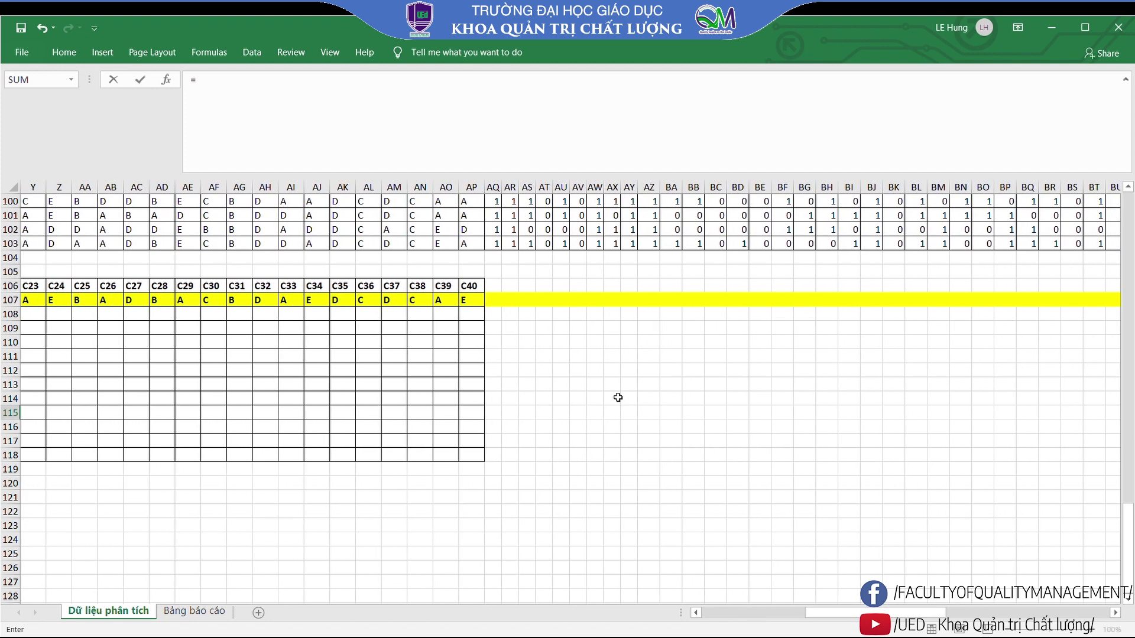
scroll(614, 390, up, 3)
scroll(585, 260, up, 10)
scroll(603, 316, up, 10)
scroll(593, 292, up, 10)
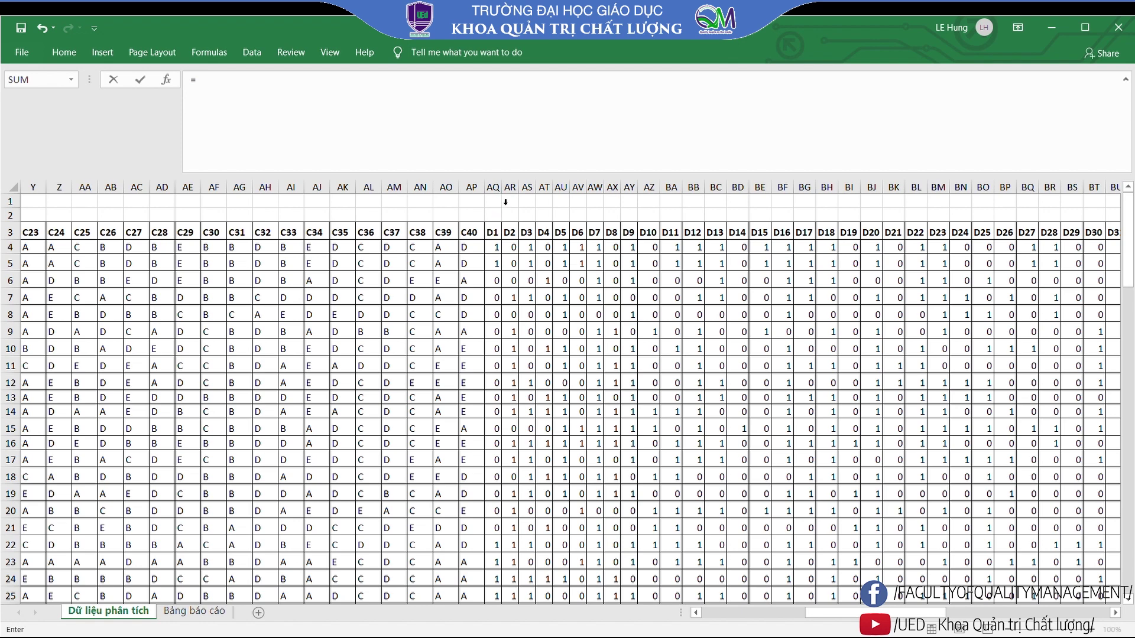
click(498, 191)
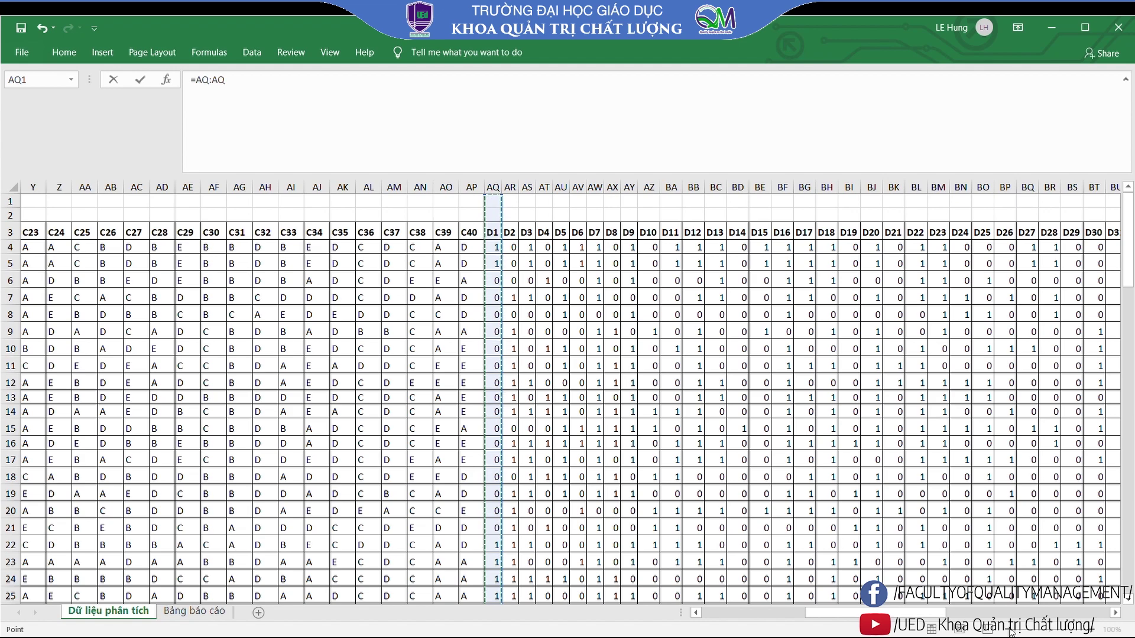
drag(836, 613, 731, 614)
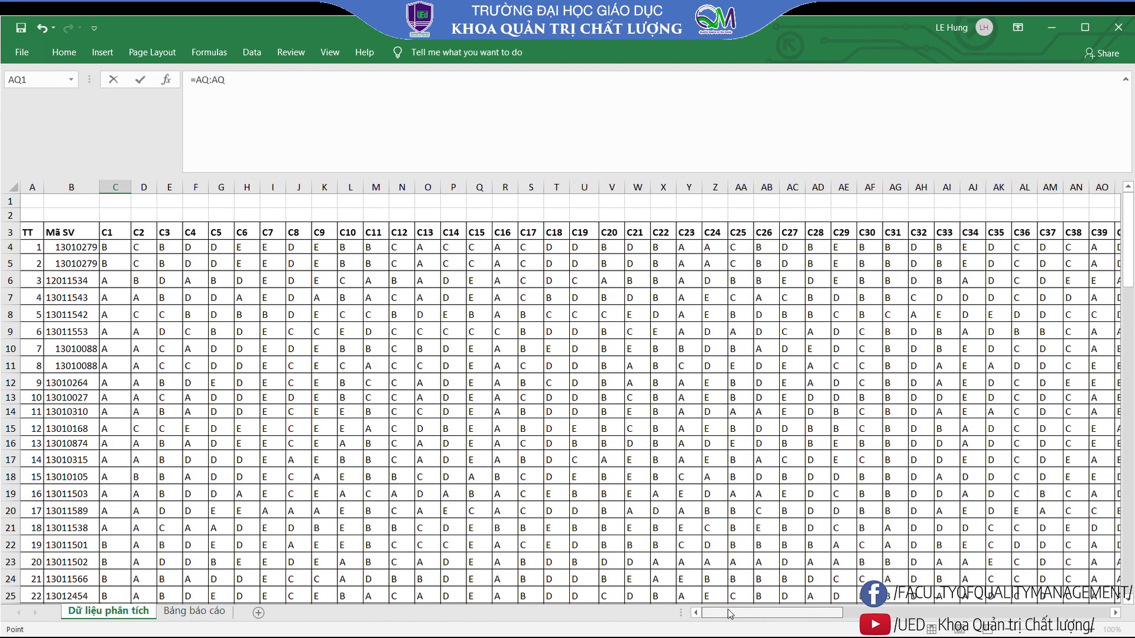
scroll(153, 467, down, 10)
scroll(153, 467, down, 10)
scroll(152, 466, down, 4)
scroll(152, 466, down, 10)
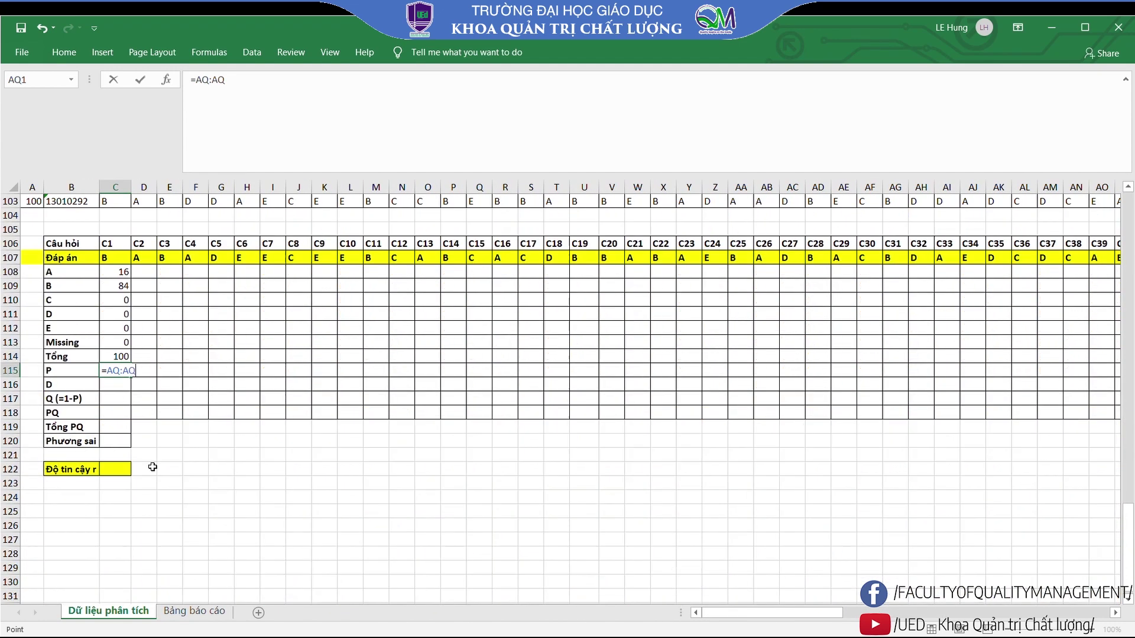
scroll(152, 467, up, 2)
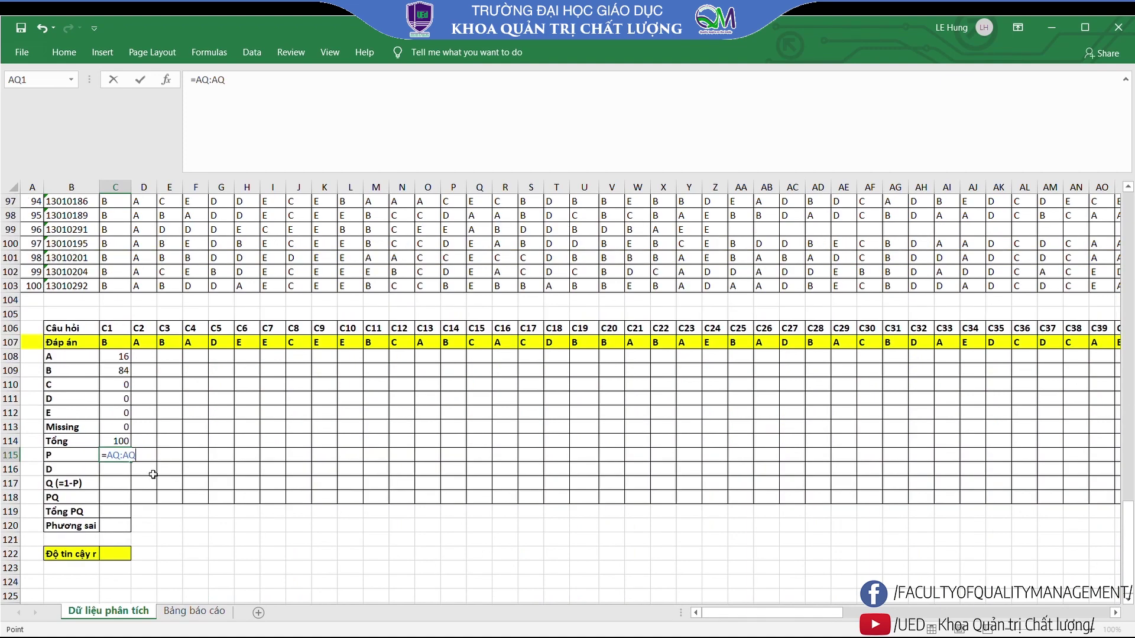
Complete the formula as =SUM(AQ4:AQ103)/100, giving P = 0.84
key(BackSpace)
key(BackSpace)
key(BackSpace)
key(BackSpace)
key(BackSpace)
text(()
text(a)
text(q4:)
text(aq1)
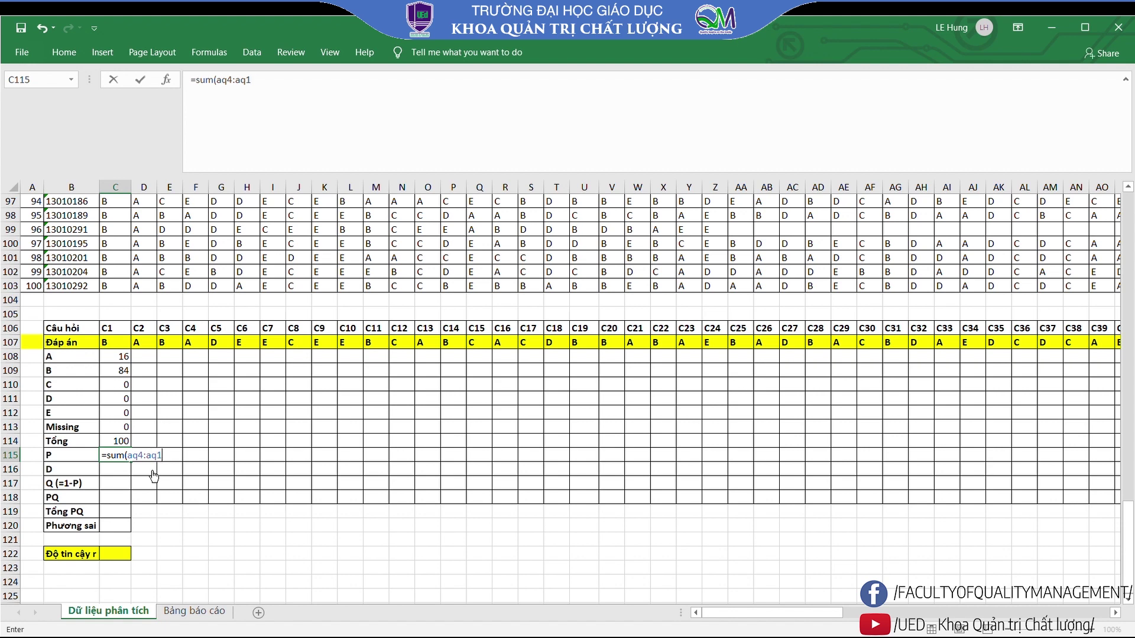
text(03))
text(/)
text(100)
key(Return)
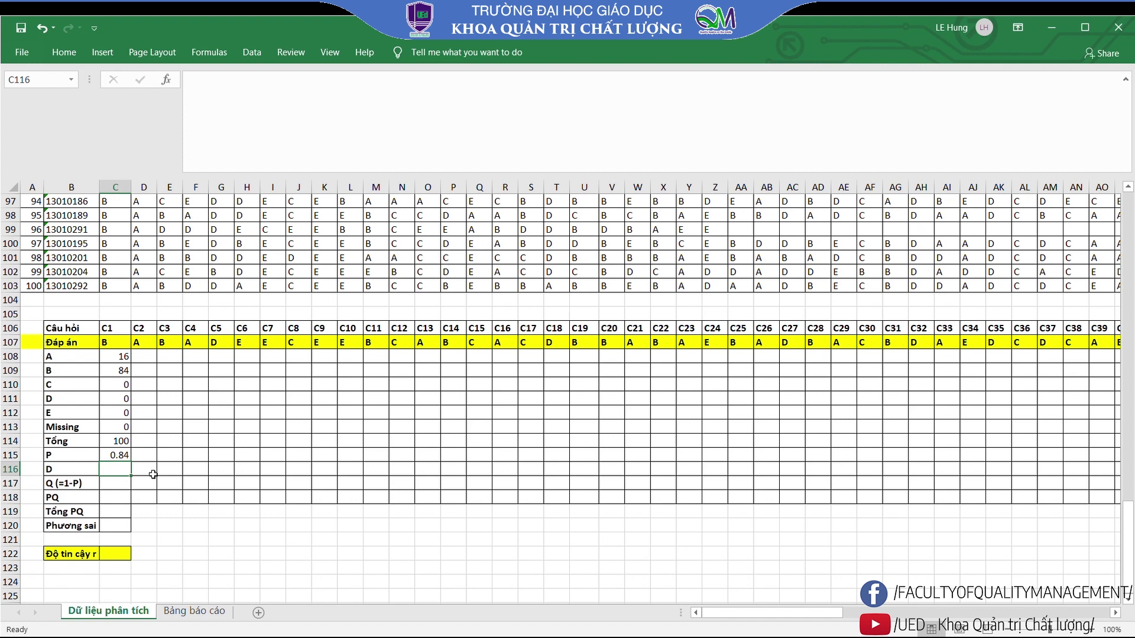
Start a PEARSON formula in C116 with item C1's scores AQ4:AQ103 as the first range
text(=)
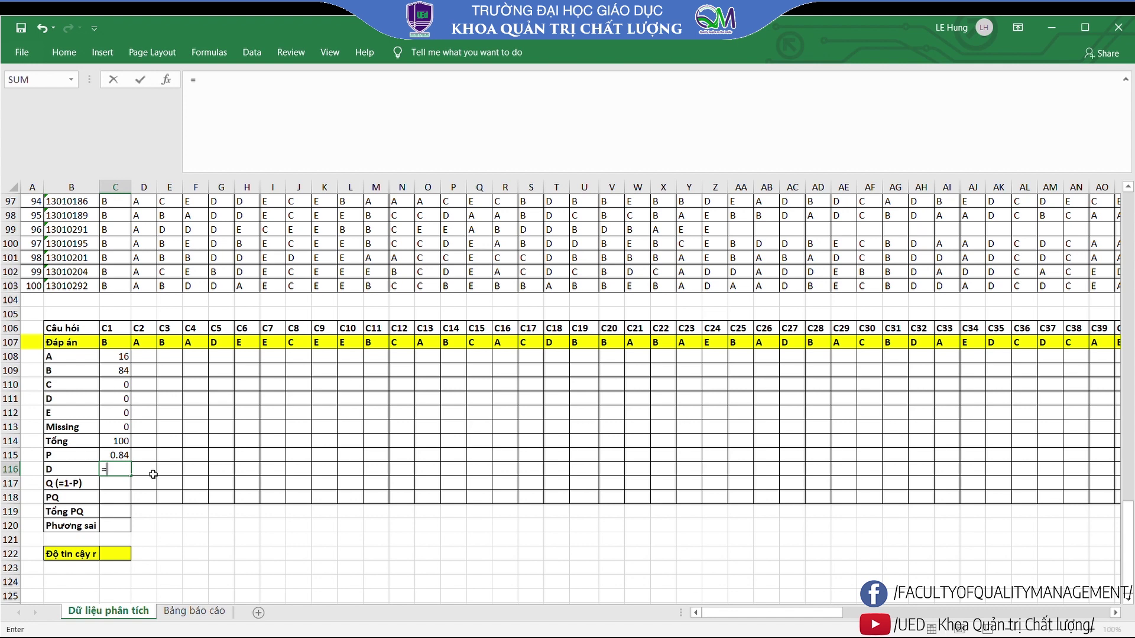
text(pe)
key(Tab)
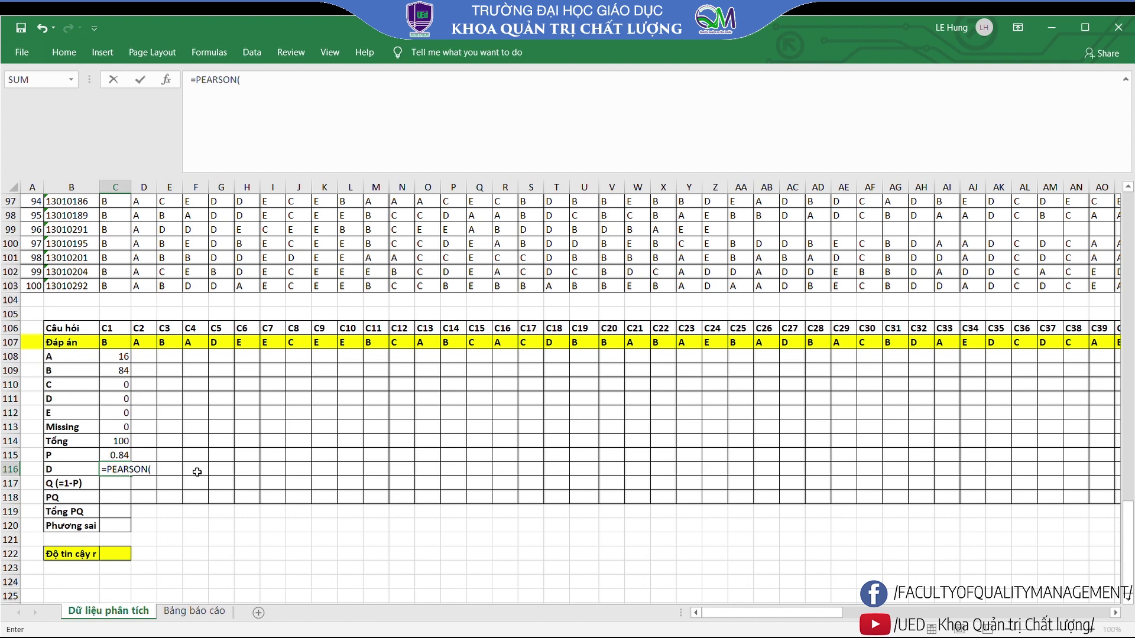
text(aq)
text(3:)
text(a)
text(q)
text(1)
key(BackSpace)
key(BackSpace)
key(BackSpace)
key(BackSpace)
key(BackSpace)
text(4:)
text(aq103,)
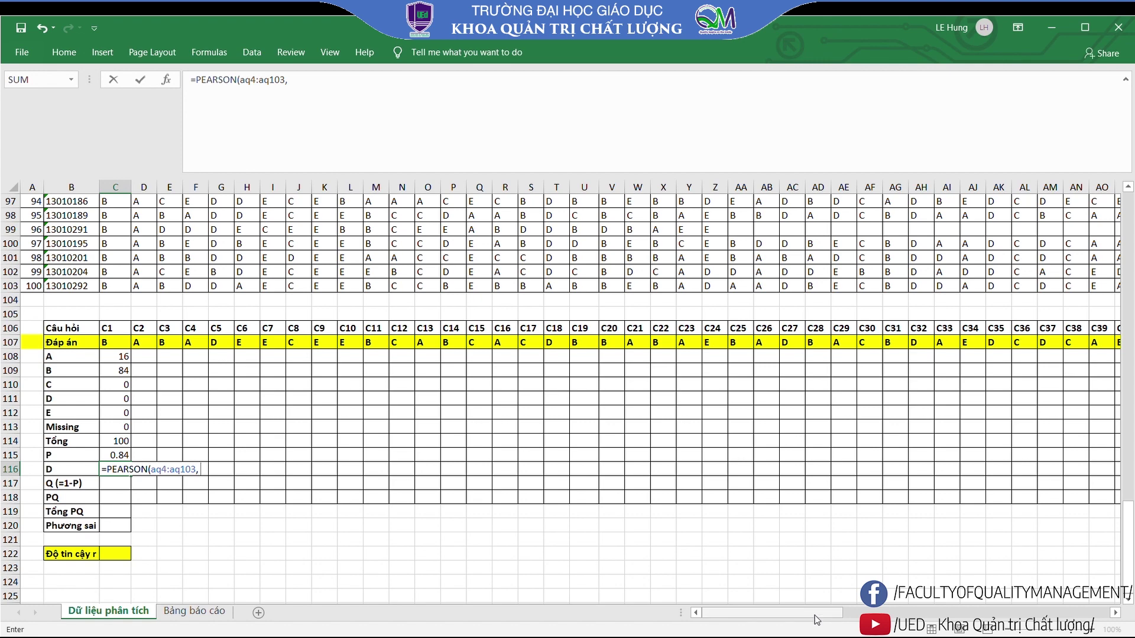
Add the totals CE4:CE103 as the second range, giving item C1 a D of 0.08
drag(816, 619, 919, 615)
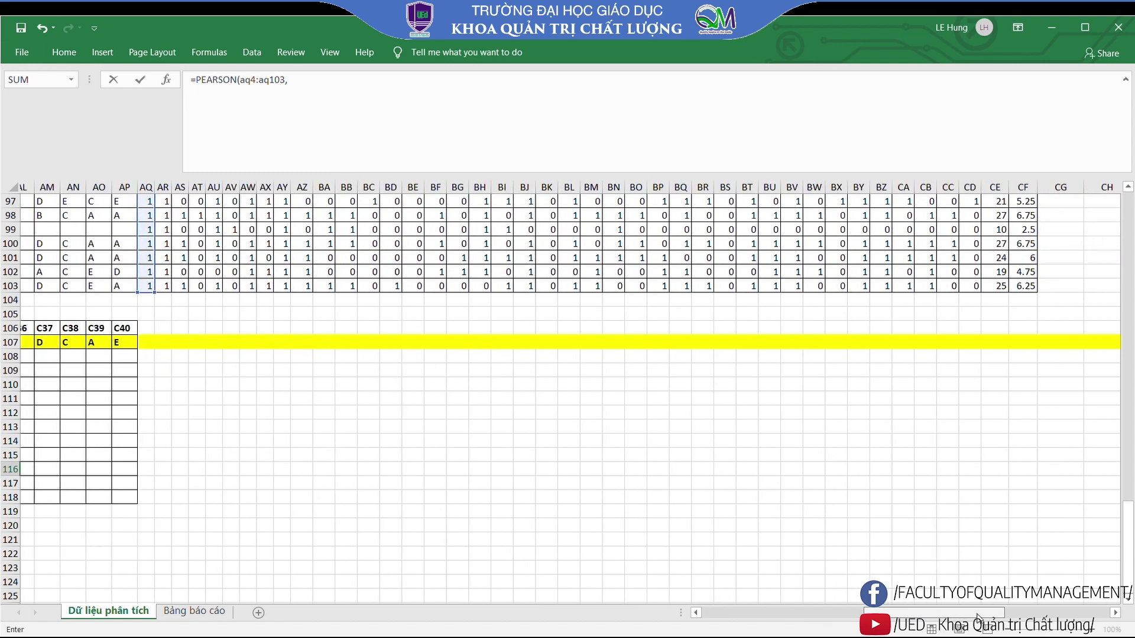
drag(919, 616, 945, 615)
scroll(1018, 463, up, 5)
scroll(1007, 444, up, 5)
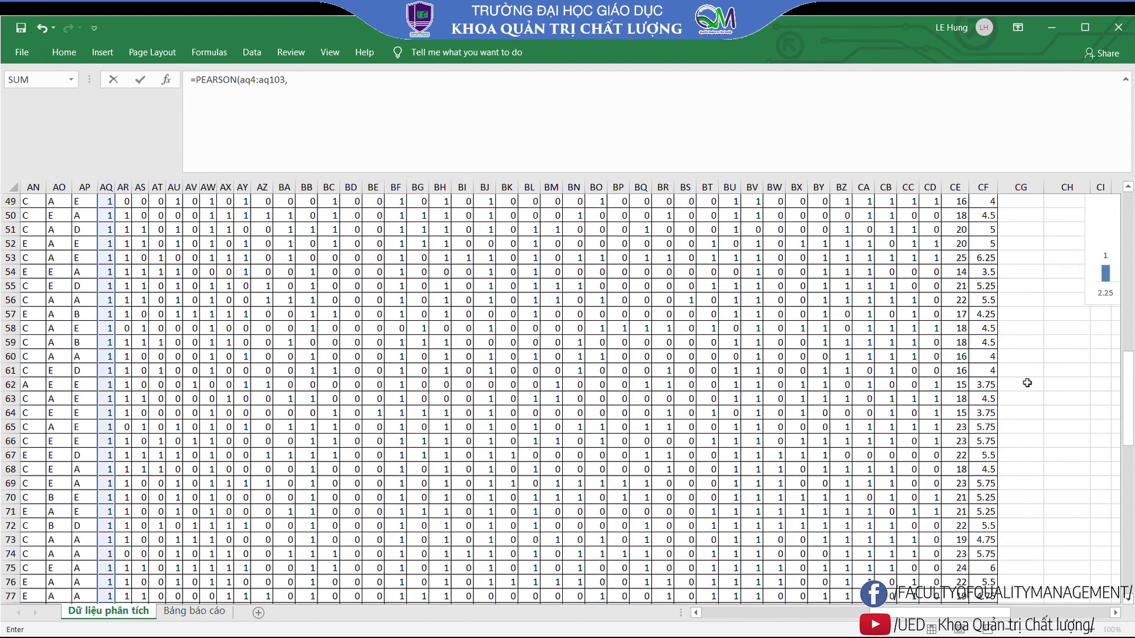
scroll(1026, 374, up, 15)
scroll(1026, 375, up, 7)
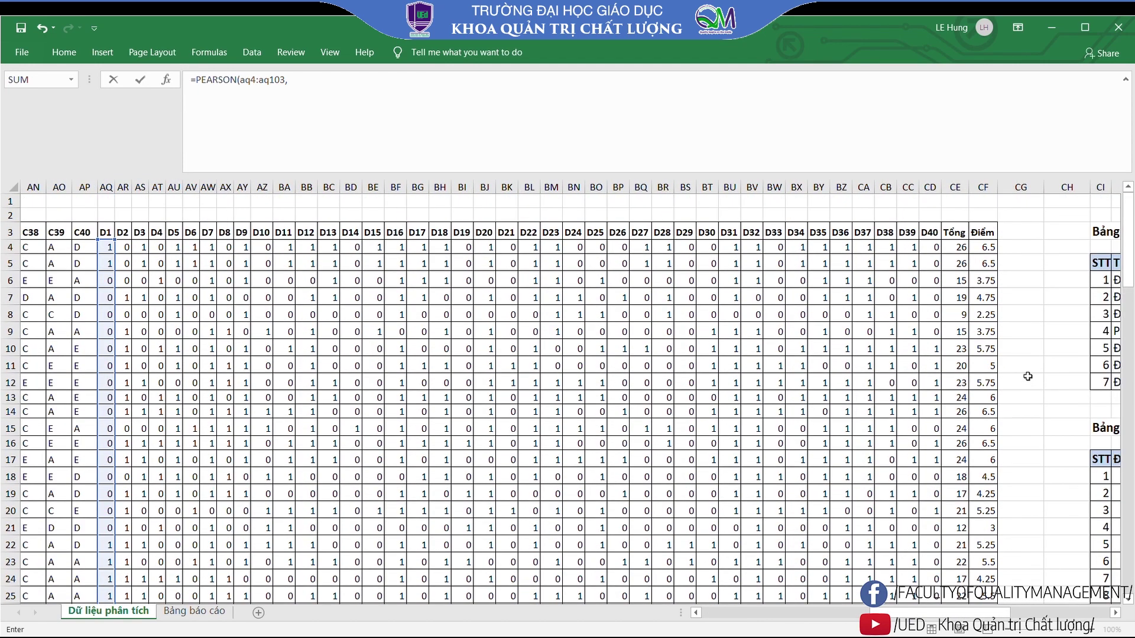
click(955, 187)
drag(979, 616, 749, 615)
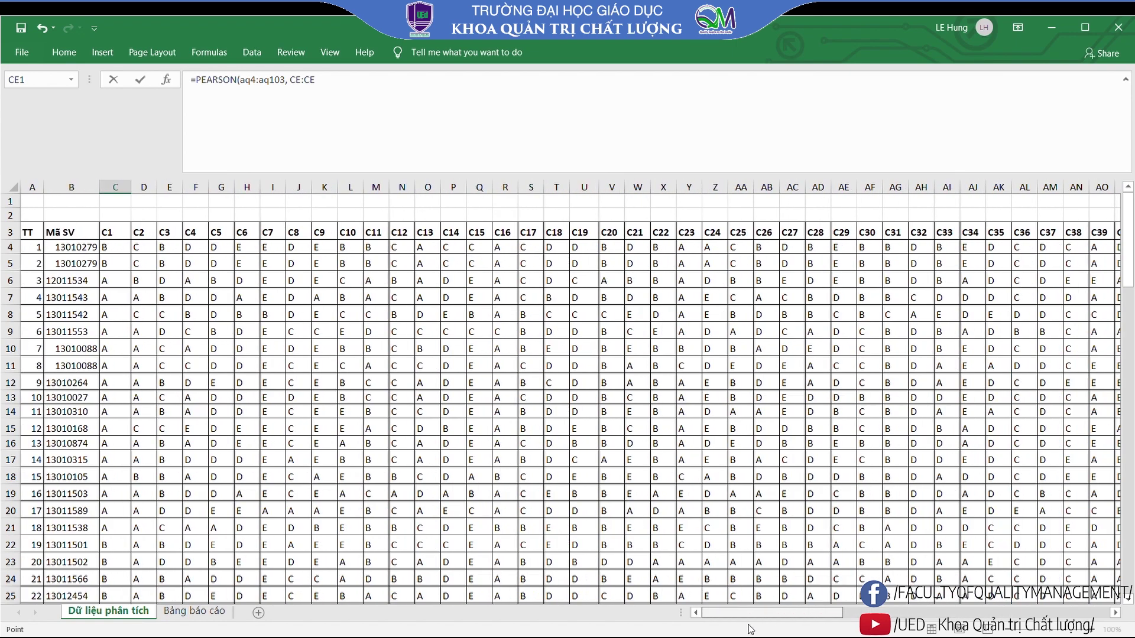
scroll(223, 466, down, 13)
scroll(203, 497, down, 8)
scroll(204, 498, down, 12)
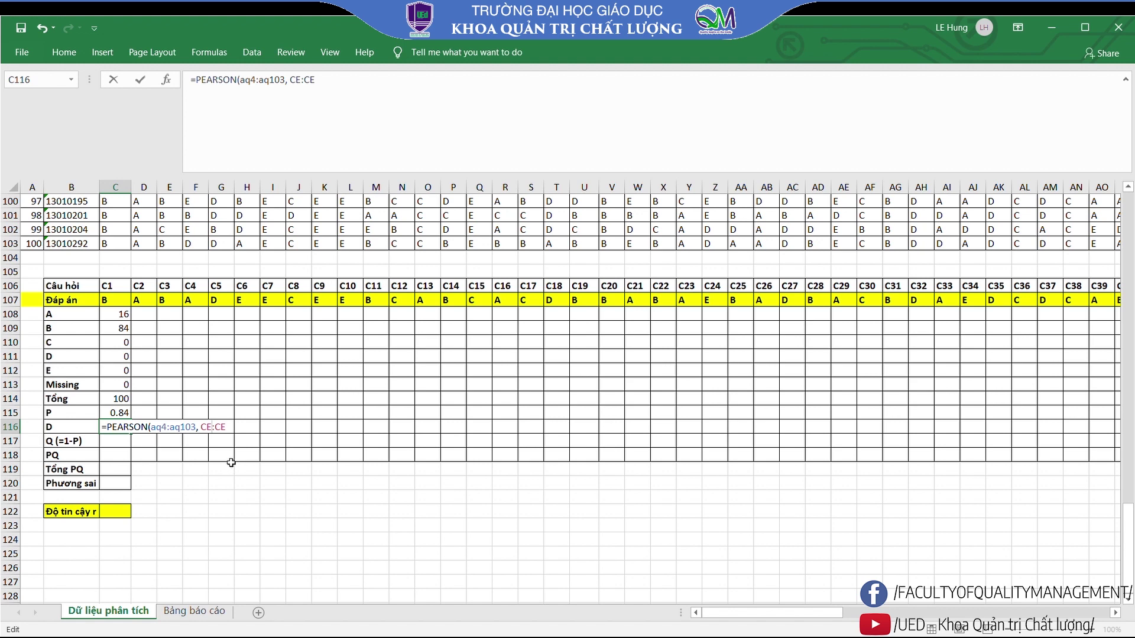
text(4:aq)
text(103)
key(Return)
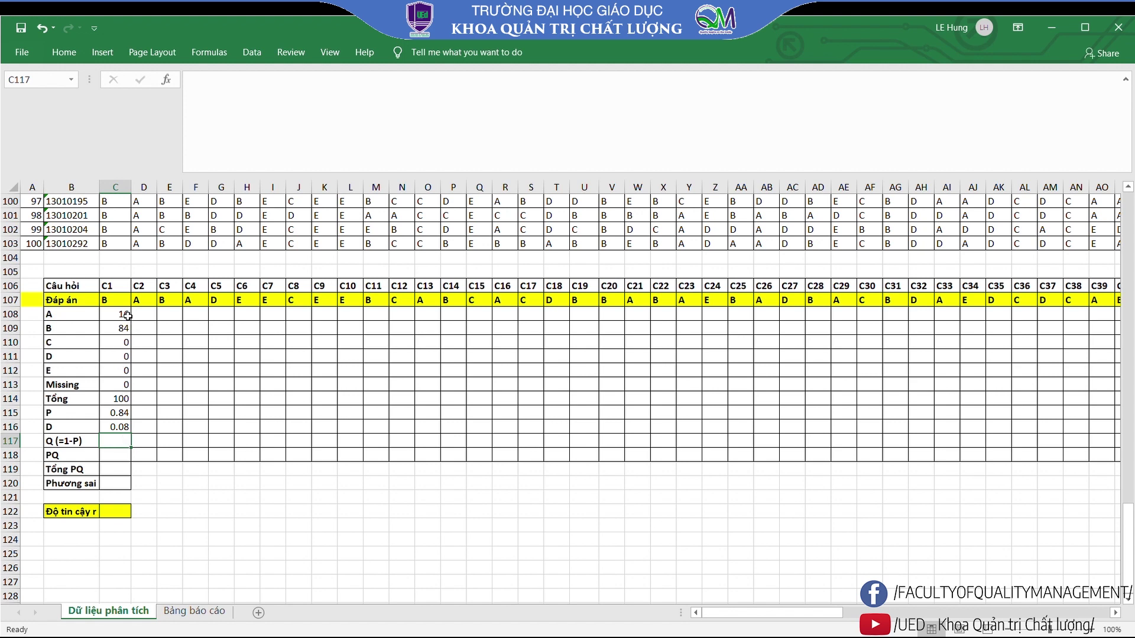
Fill item C1's results C108:C116 across to column AP for items C2–C40
drag(128, 316, 125, 428)
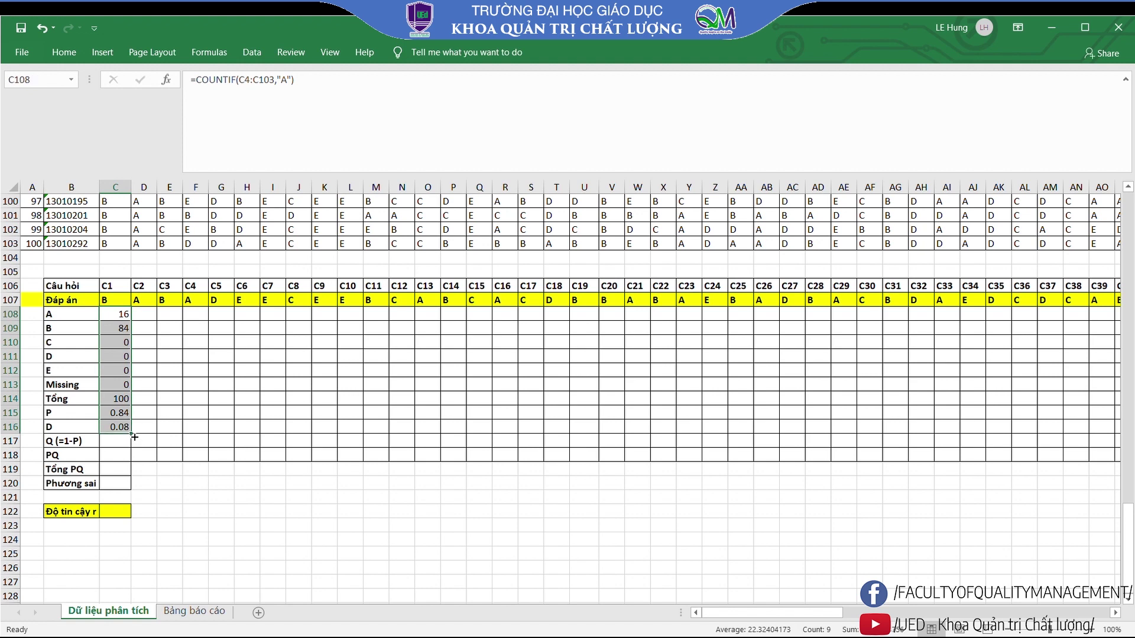
drag(135, 438, 1131, 418)
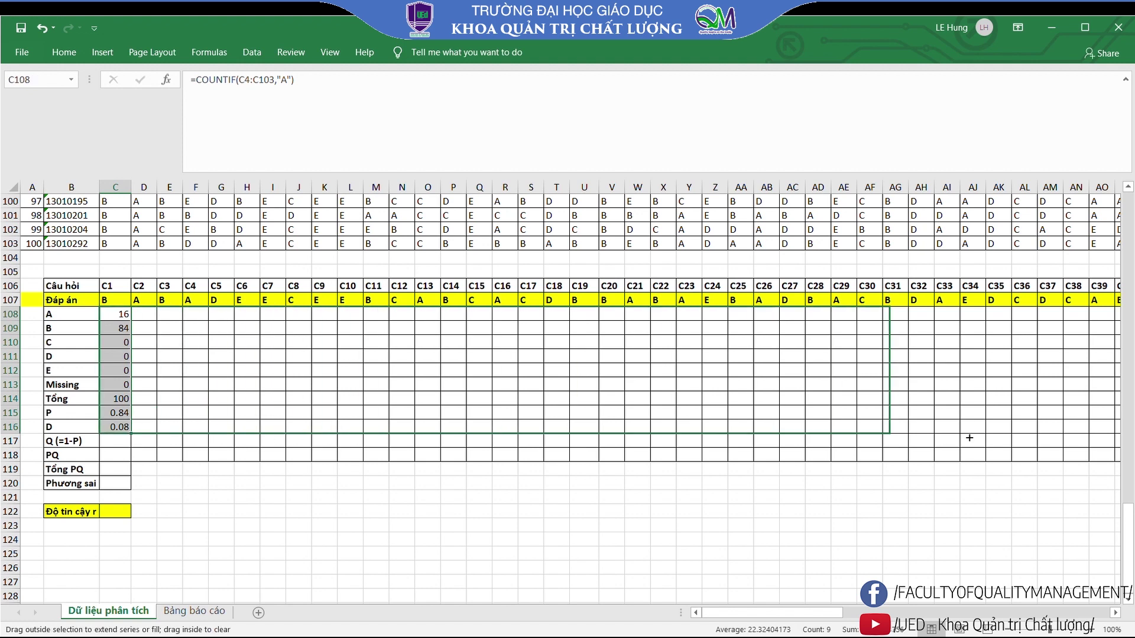
drag(1132, 419, 1057, 418)
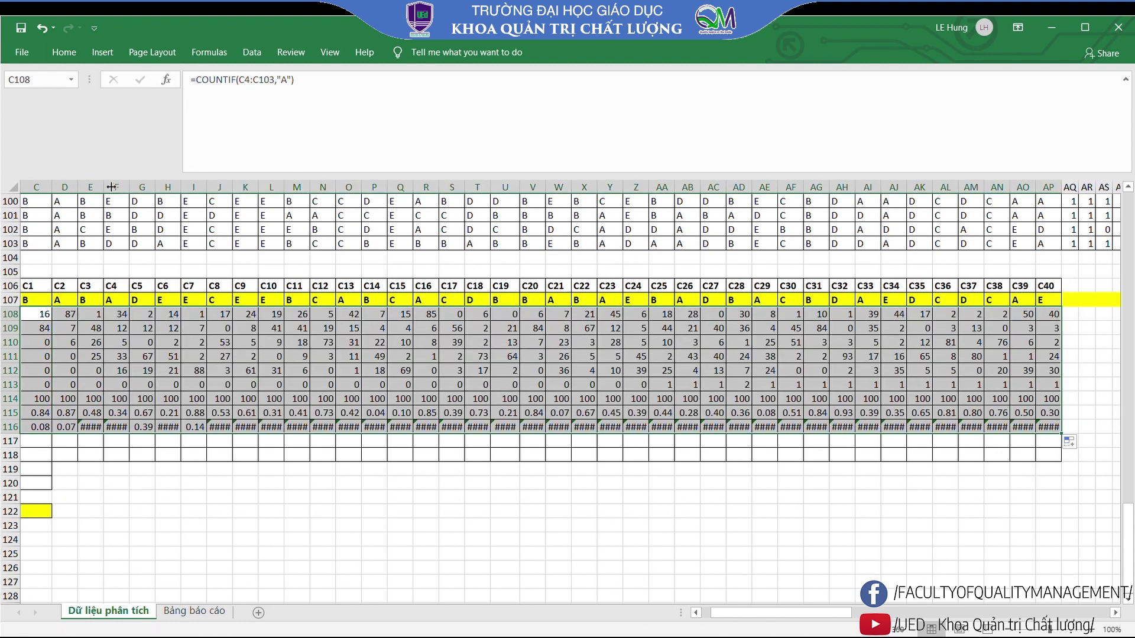
drag(837, 614, 829, 615)
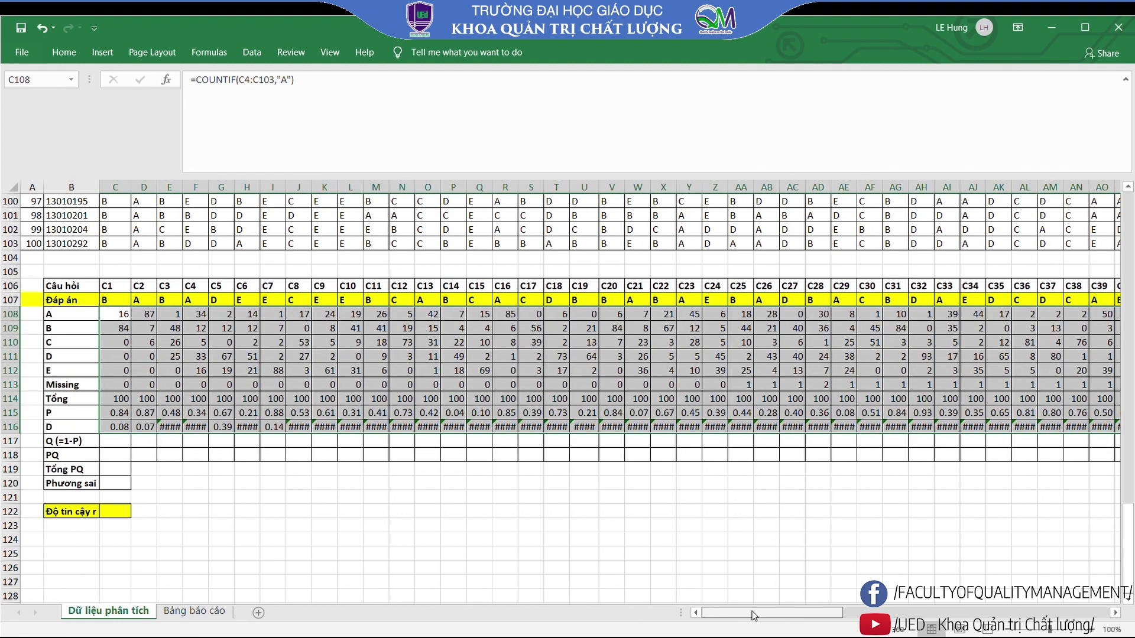
AutoFit the item columns so the counts, totals, P and D values are readable
mouse_move(118, 187)
mouse_down()
mouse_move(1131, 203)
mouse_move(780, 213)
mouse_up()
double_click(772, 187)
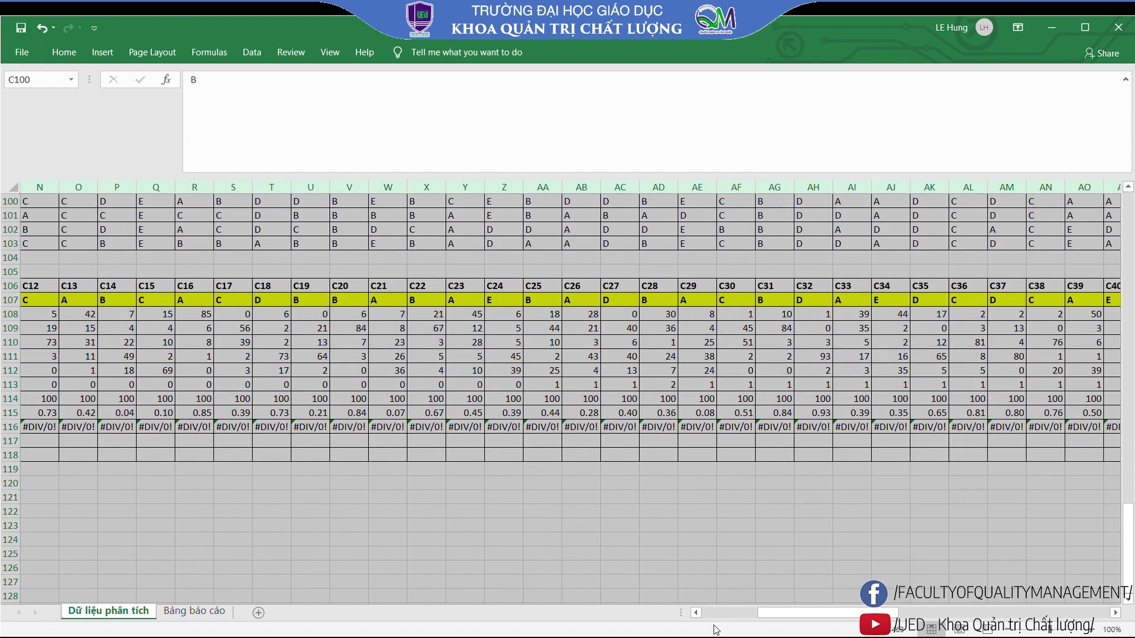
drag(786, 614, 700, 618)
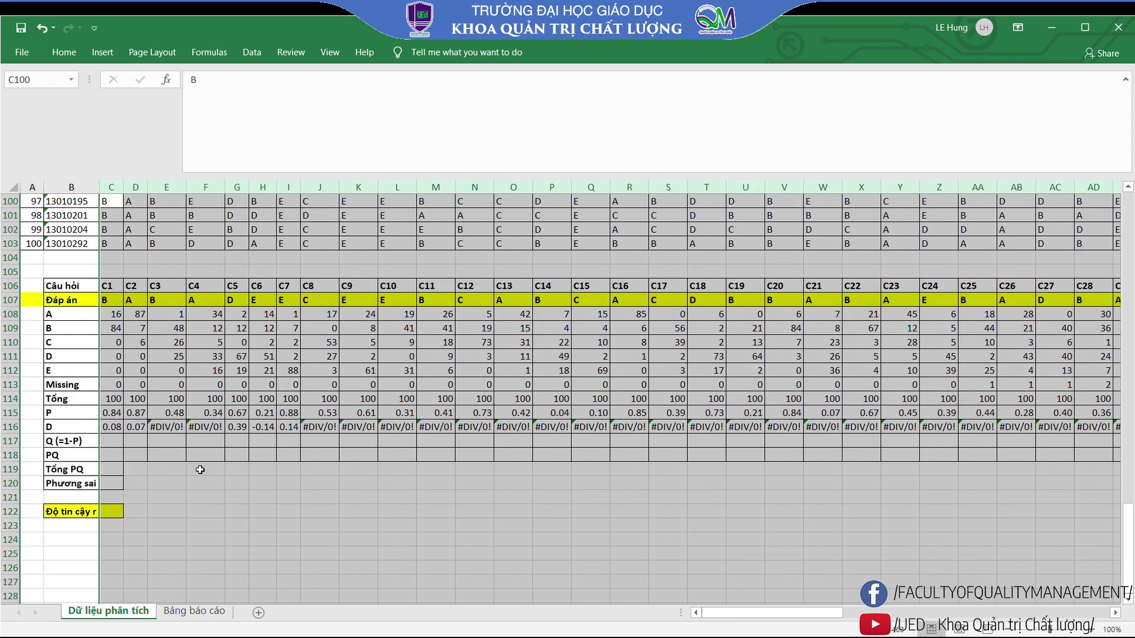
click(171, 482)
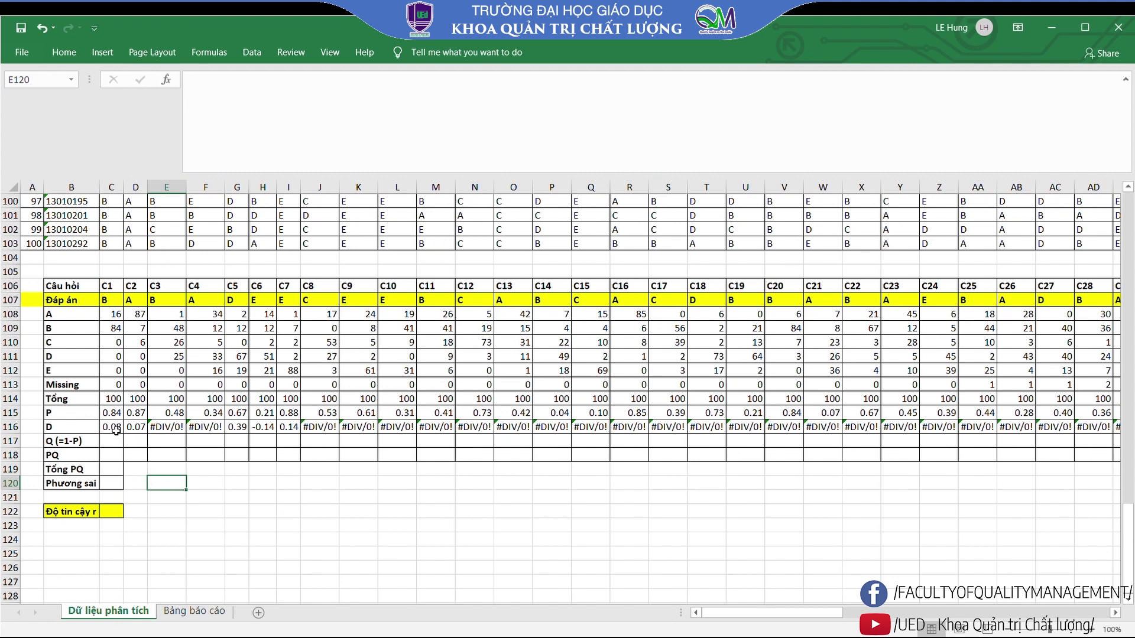
double_click(116, 431)
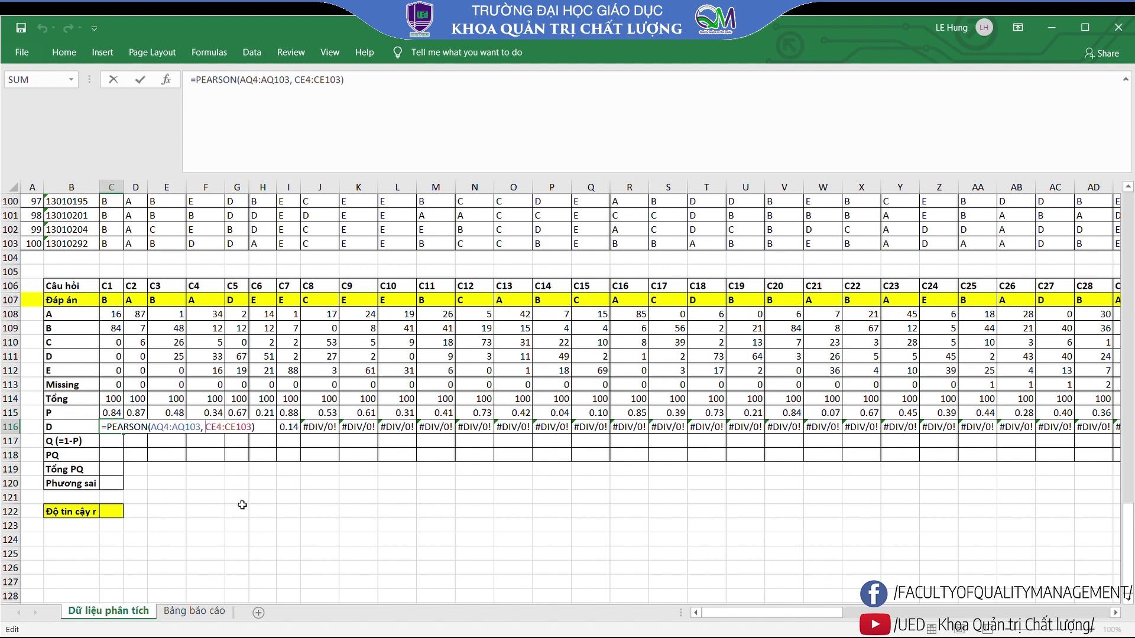
Lock the total range in C116's D formula as $CE4:$CE103
text($)
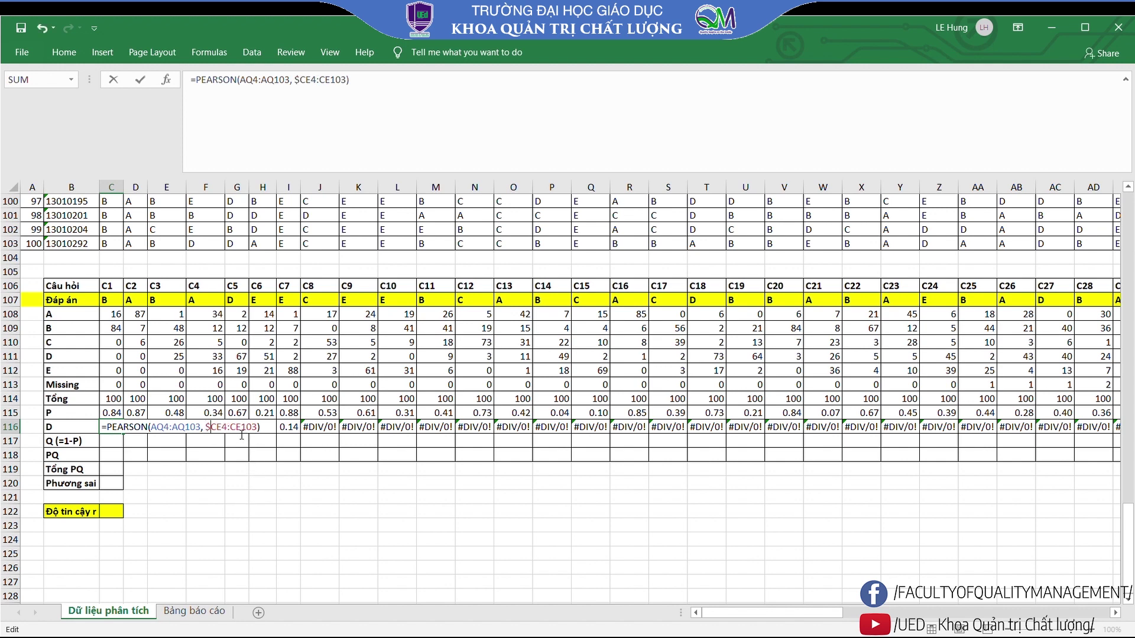
click(236, 430)
text($)
key(Return)
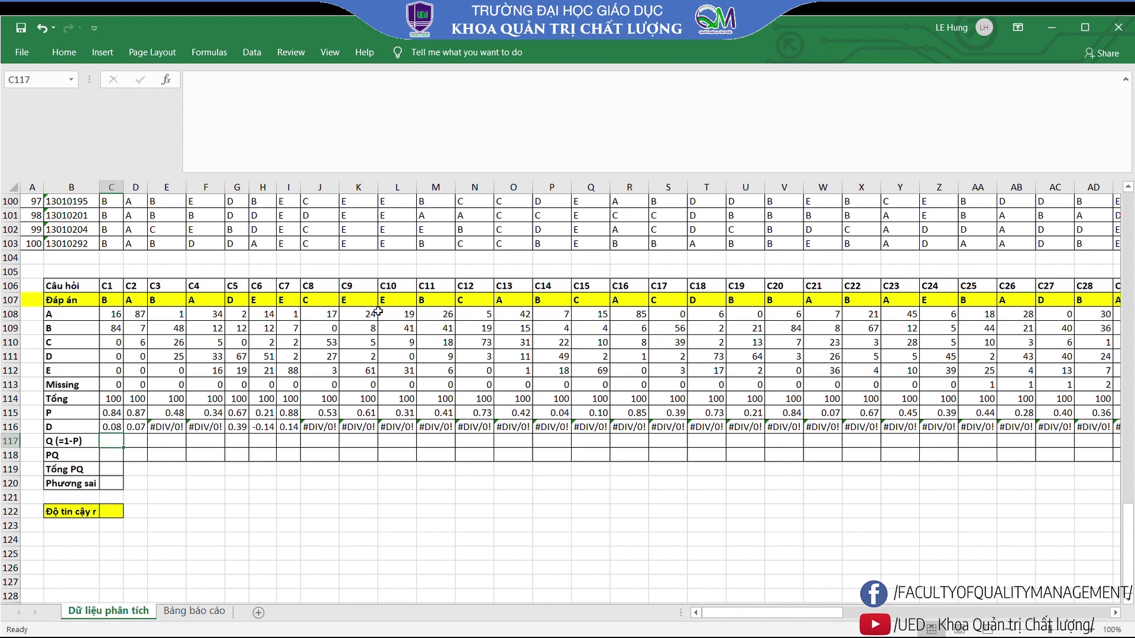
drag(288, 554, 288, 540)
Refill C108:C116 across to item C40 so every D shows a value, e.g. 0.35 for C3
drag(115, 314, 120, 425)
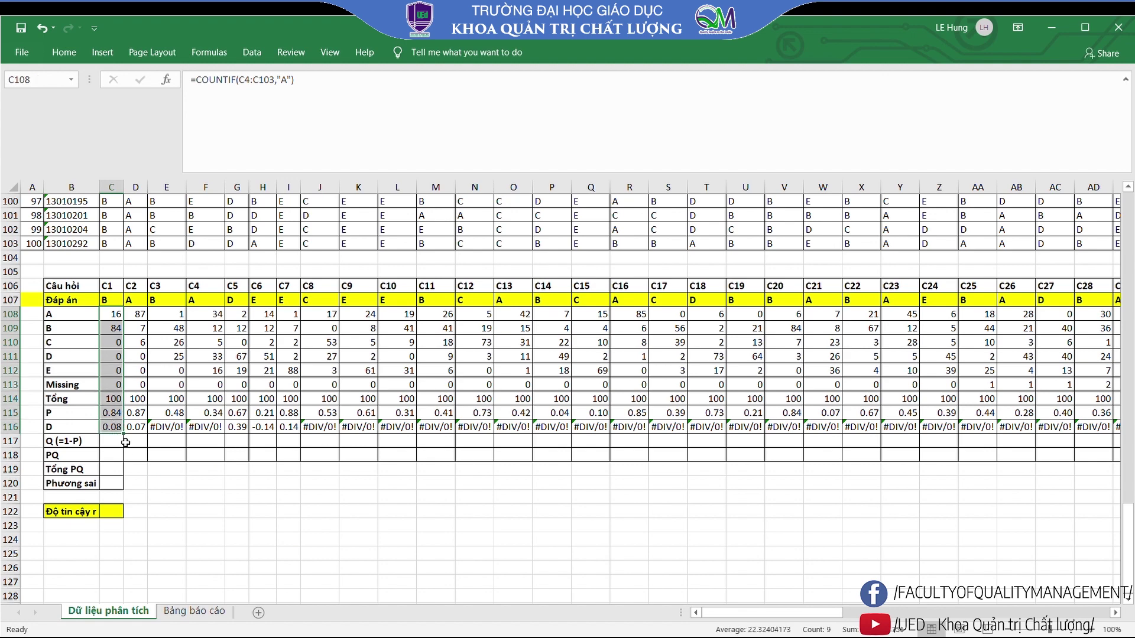
drag(126, 438, 1132, 438)
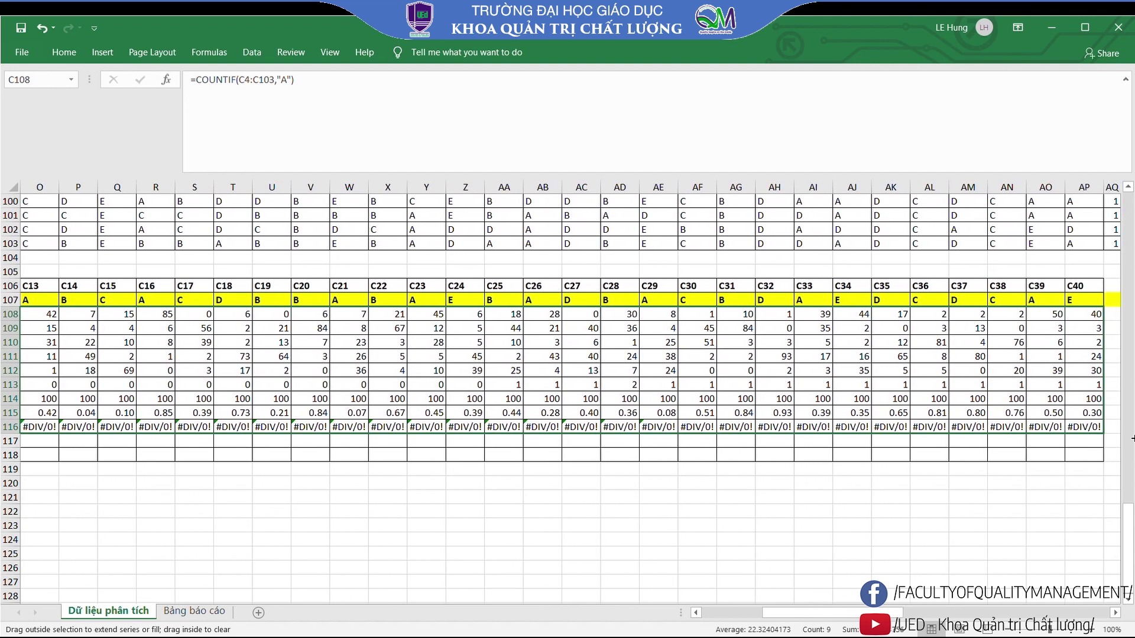
drag(1132, 438, 1086, 428)
key(ctrl+z)
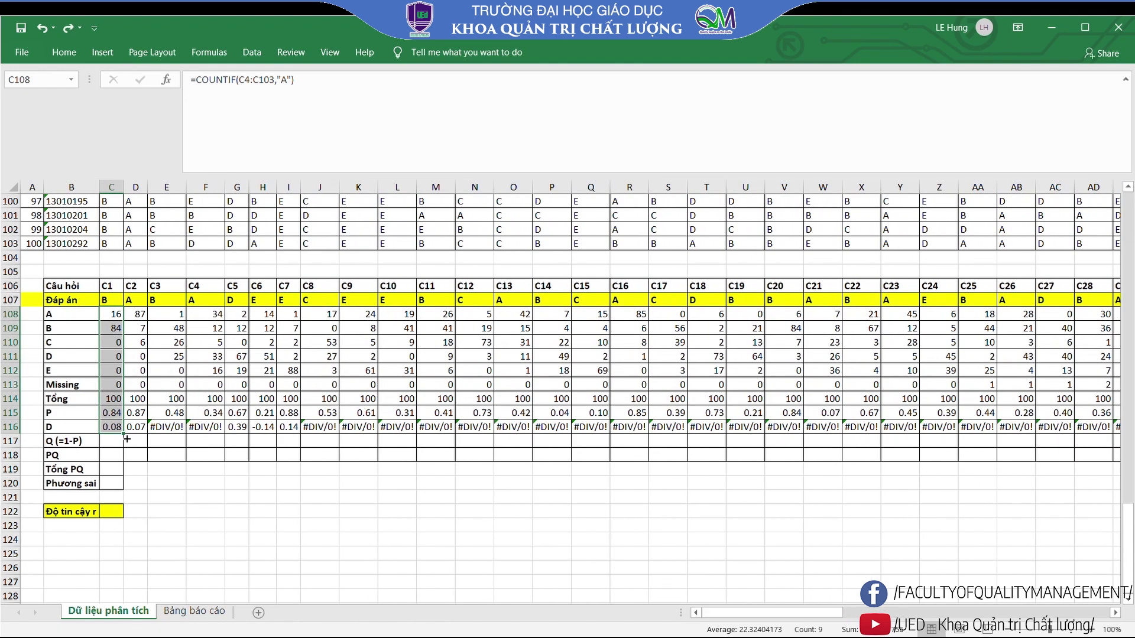
mouse_move(126, 438)
mouse_down()
mouse_move(1088, 455)
mouse_move(1067, 455)
mouse_up()
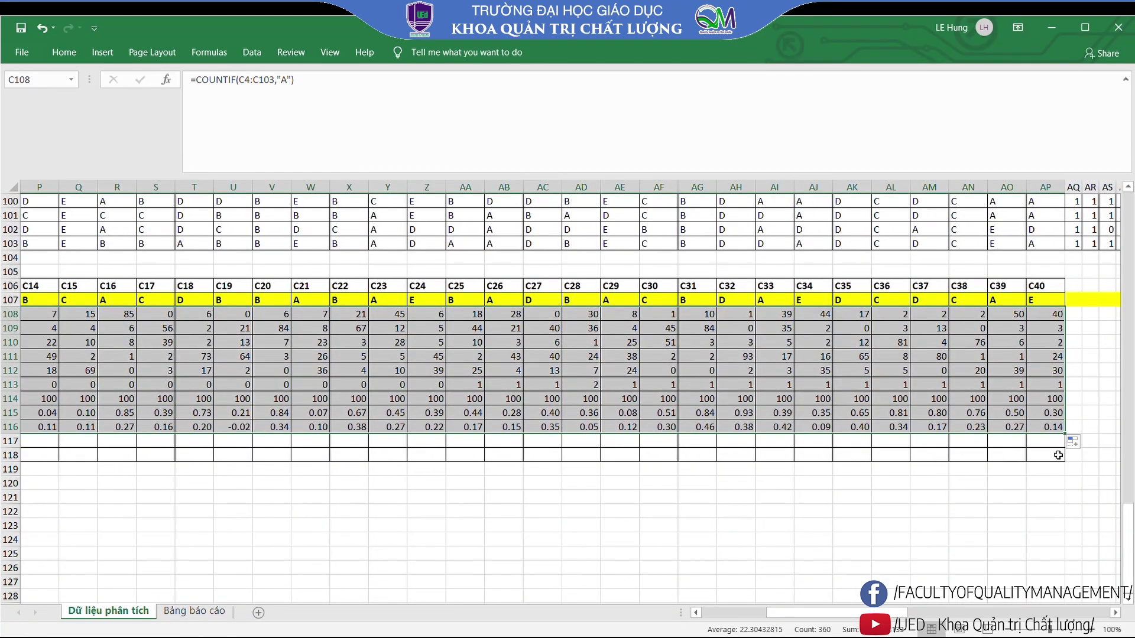
drag(809, 614, 742, 613)
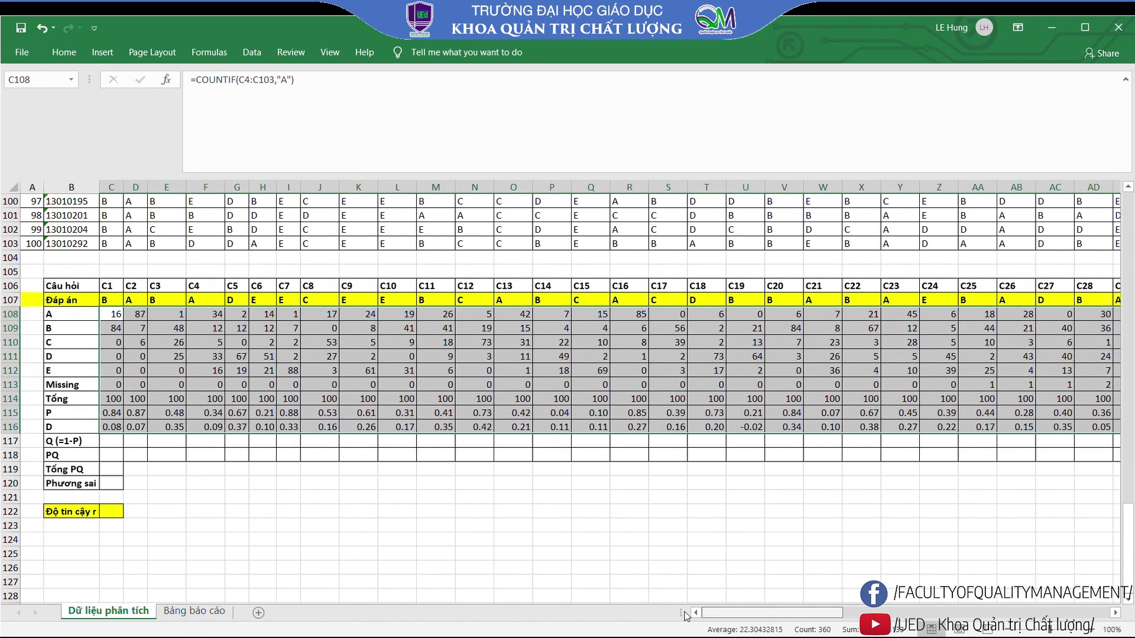
click(346, 494)
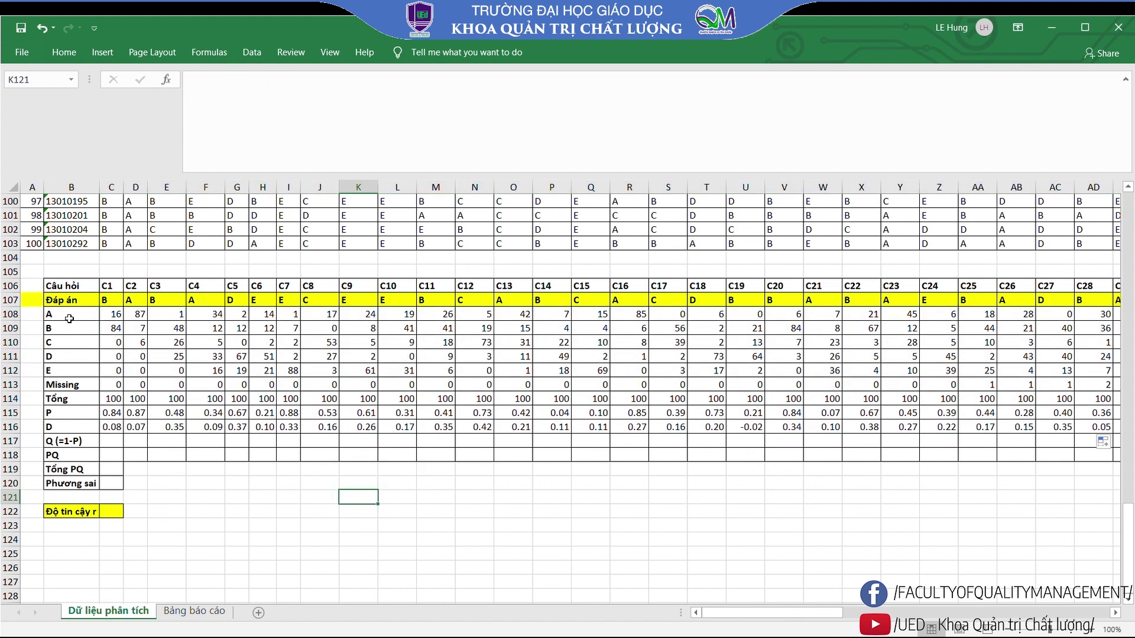
drag(69, 320, 79, 426)
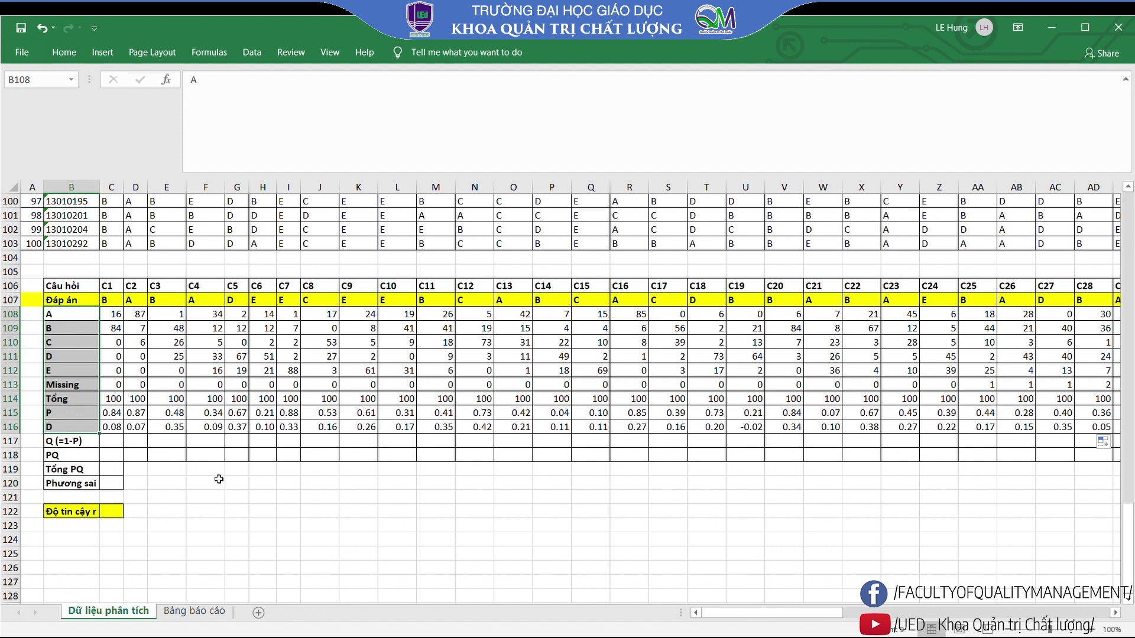
click(75, 430)
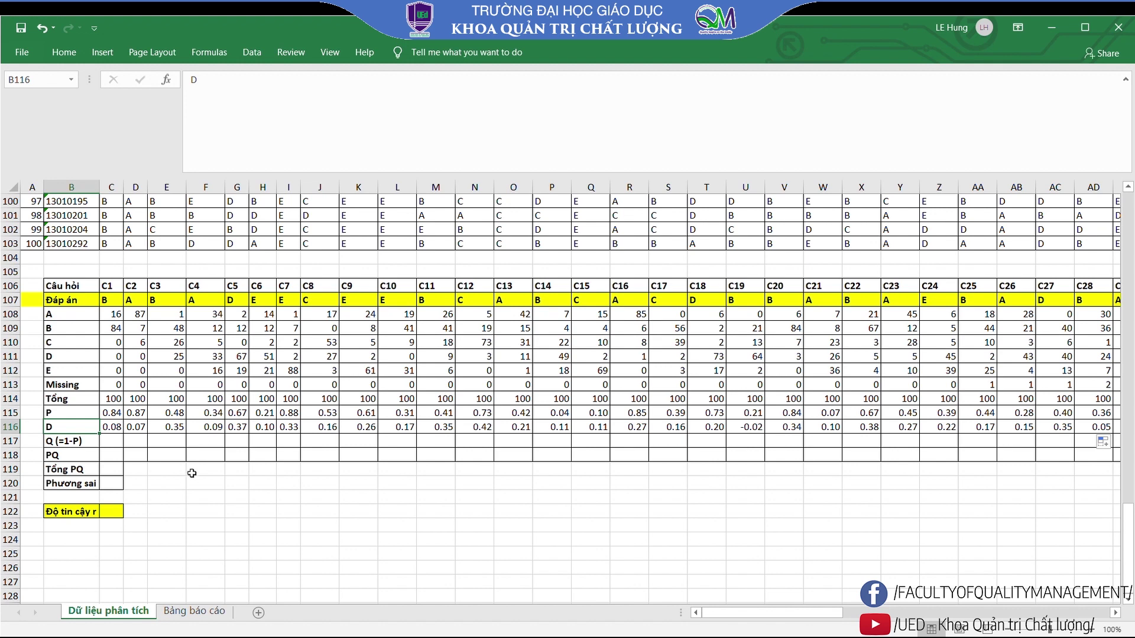
click(237, 512)
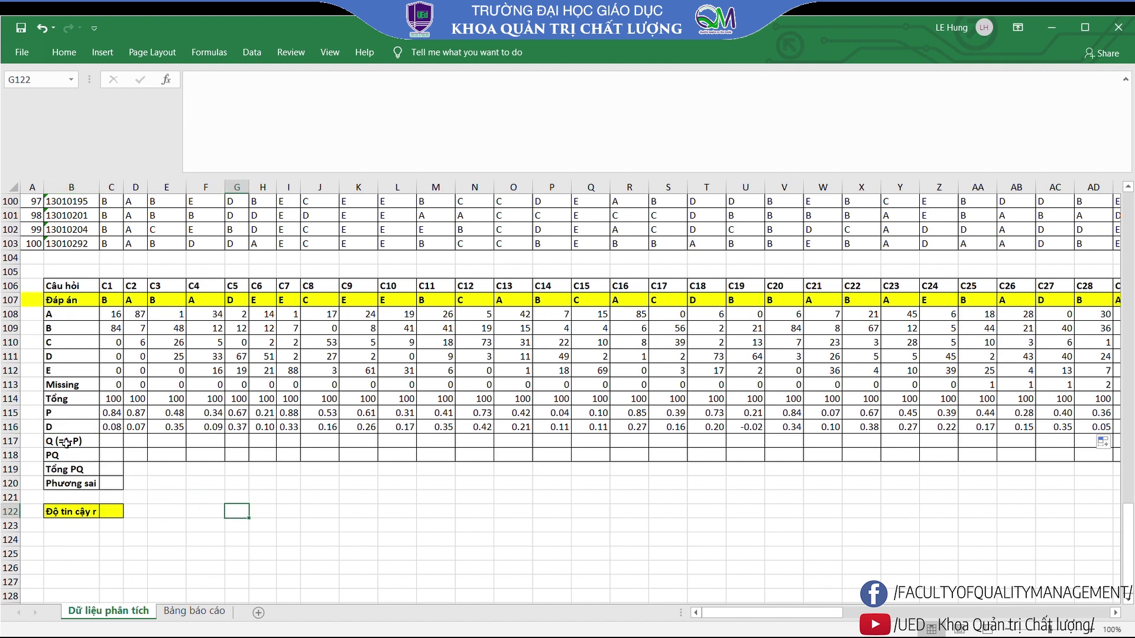
drag(65, 440, 65, 516)
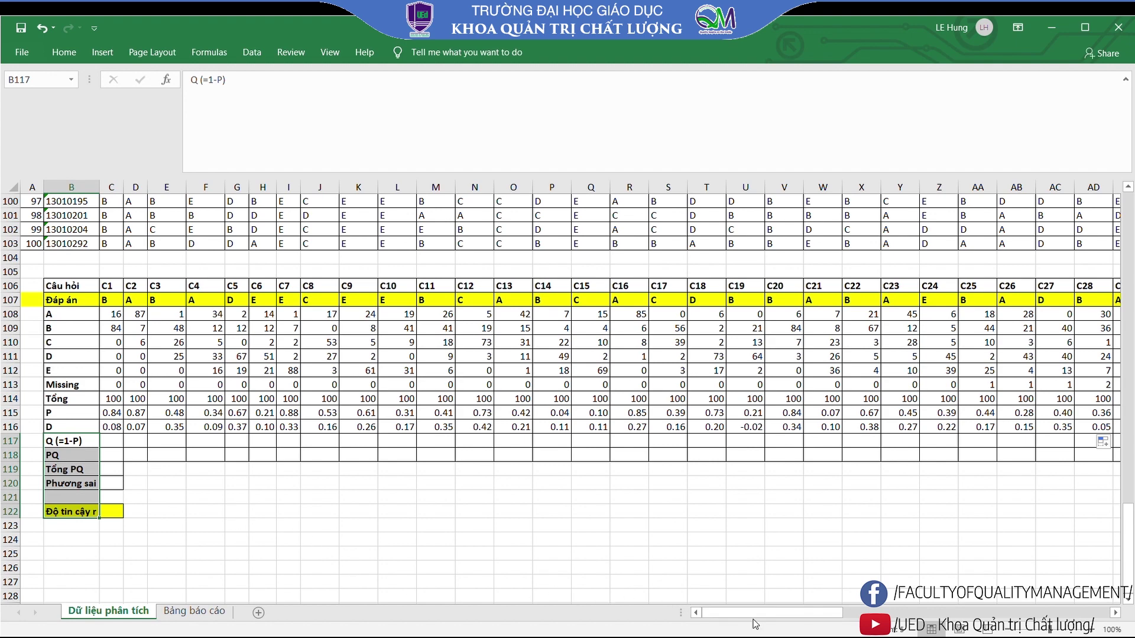
mouse_move(763, 614)
mouse_down()
mouse_move(793, 614)
mouse_move(765, 618)
mouse_up()
click(178, 523)
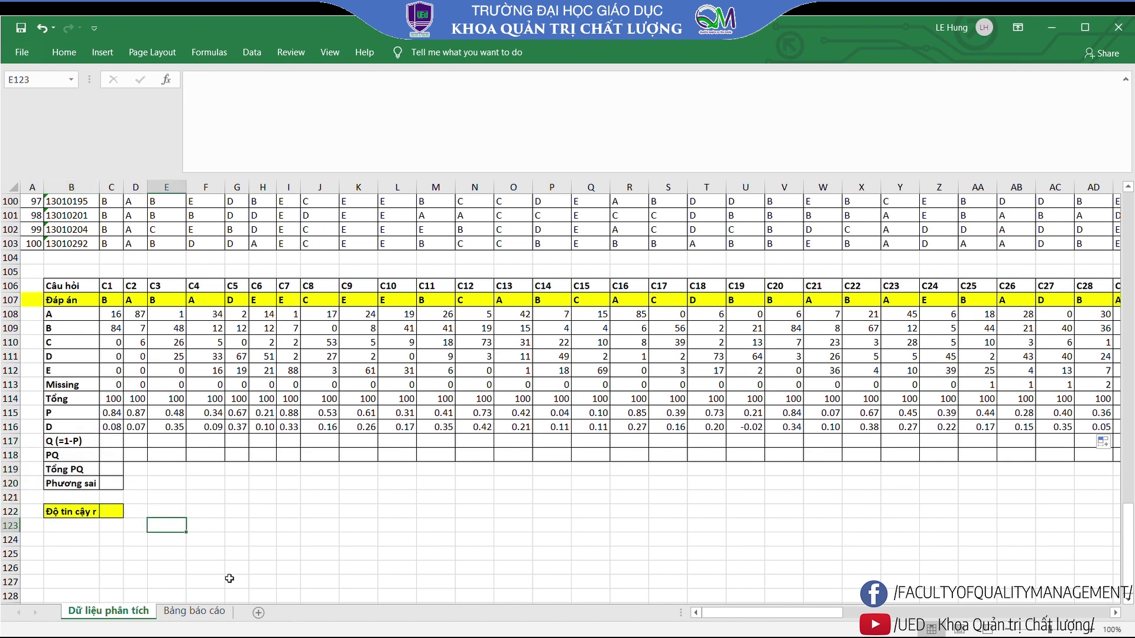
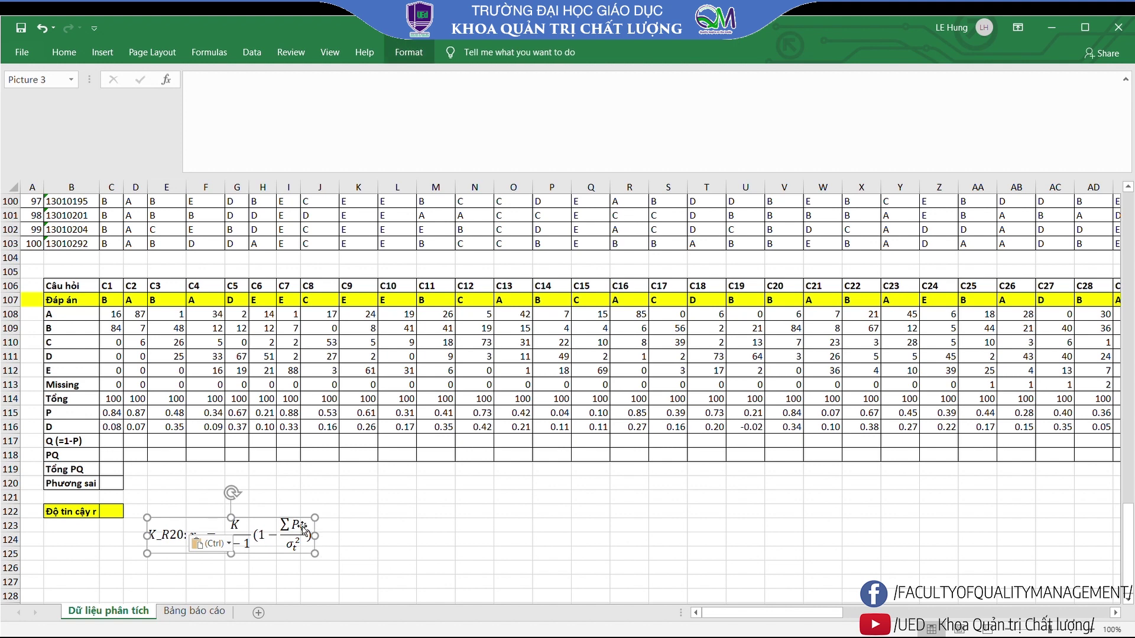
Move the KR-20 formula picture below the item table, shrink it, and set it right of the reliability label
mouse_move(302, 527)
mouse_down()
mouse_move(534, 510)
mouse_move(682, 594)
mouse_up()
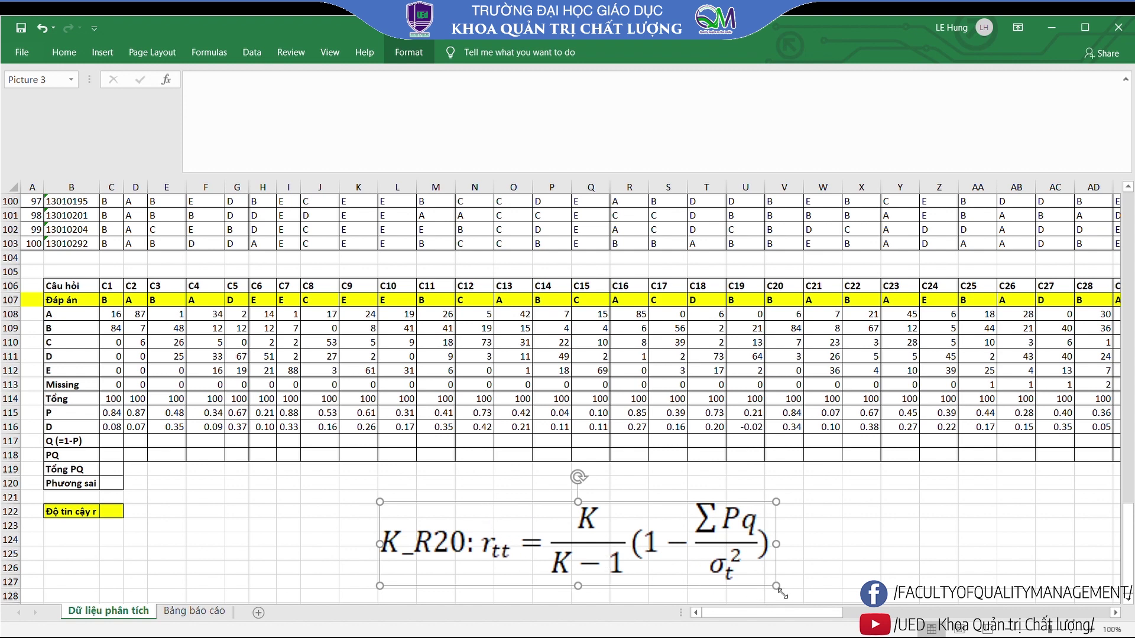
drag(780, 593, 654, 560)
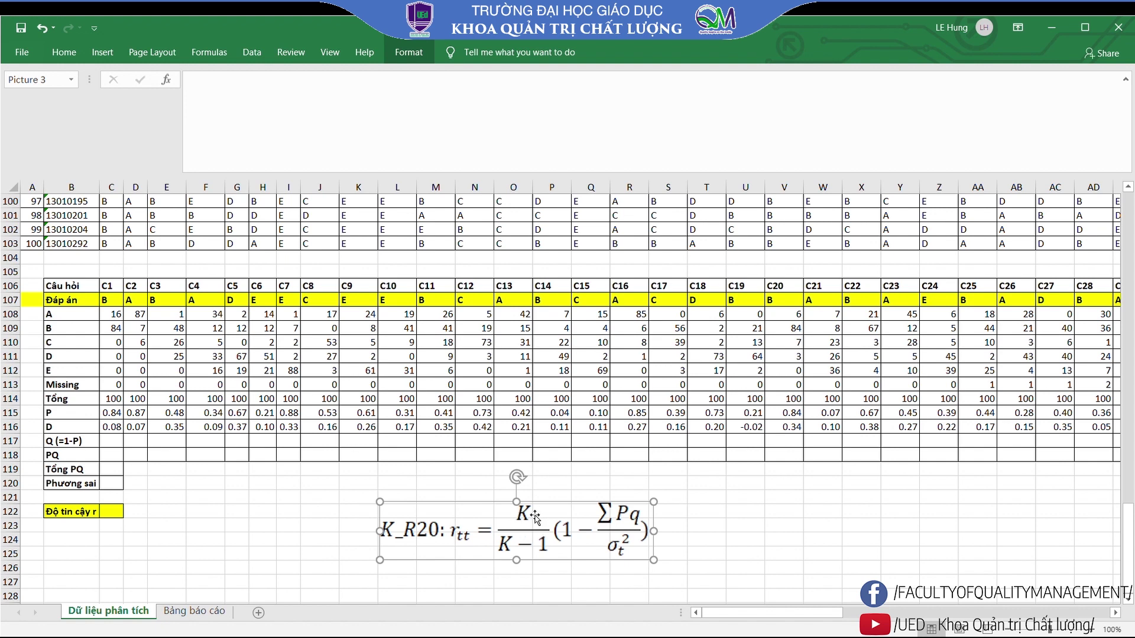
click(707, 556)
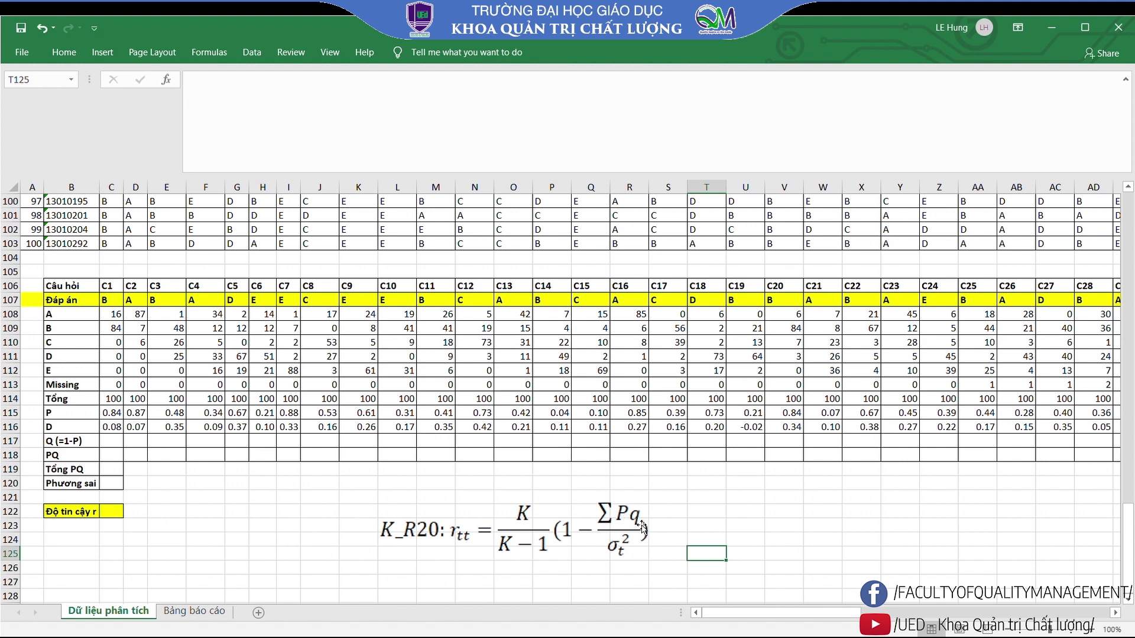
click(77, 441)
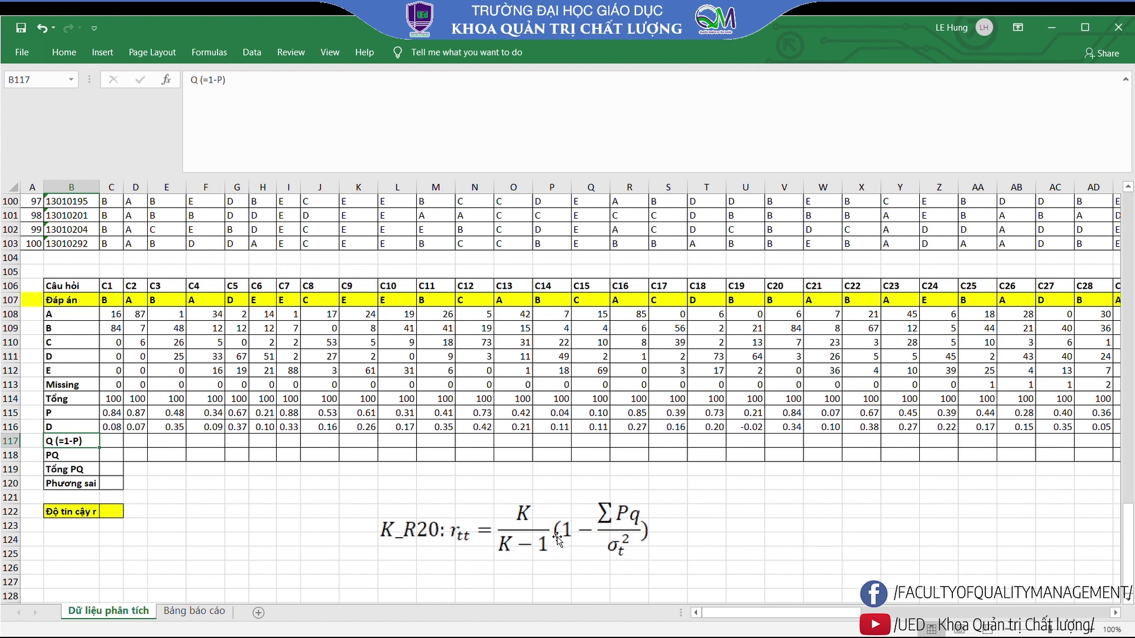
click(628, 554)
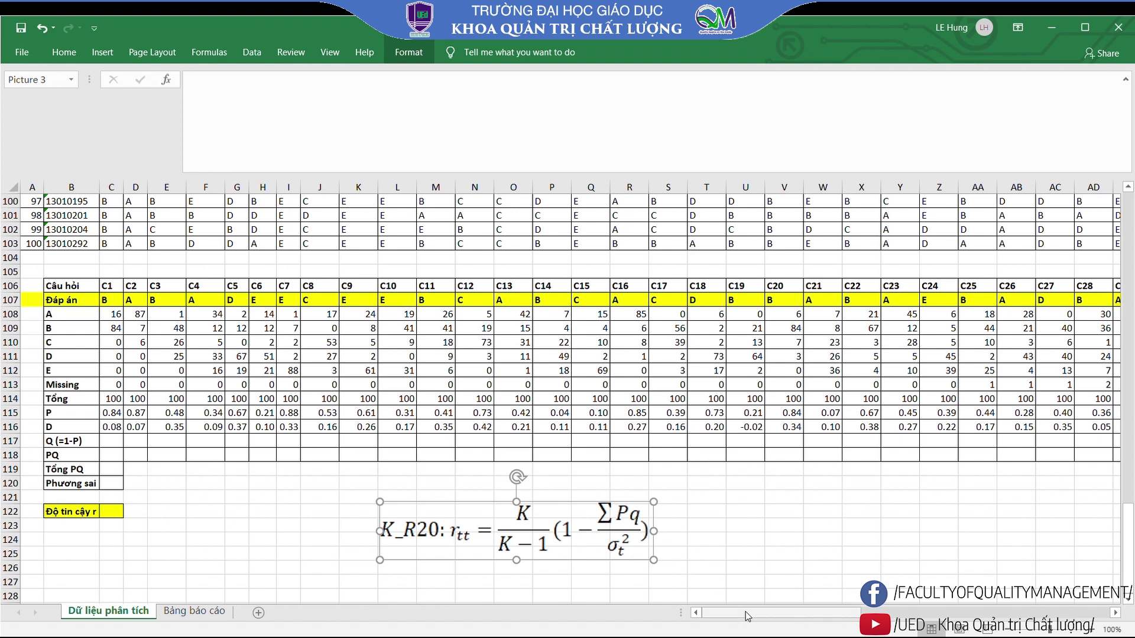
drag(747, 617, 748, 617)
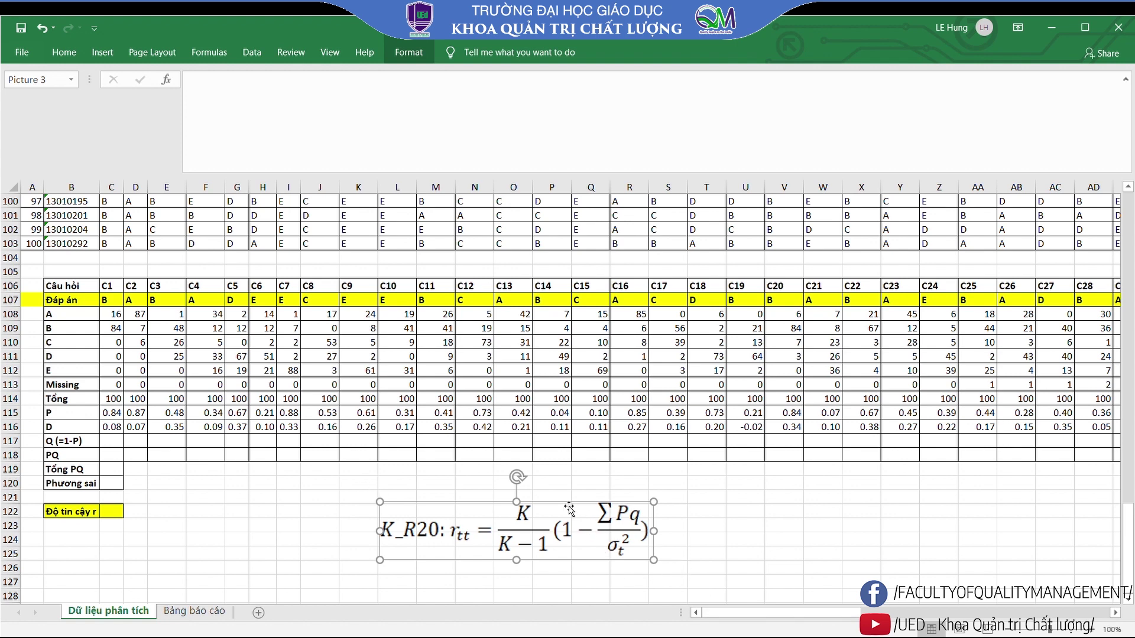
drag(573, 509, 700, 545)
click(113, 446)
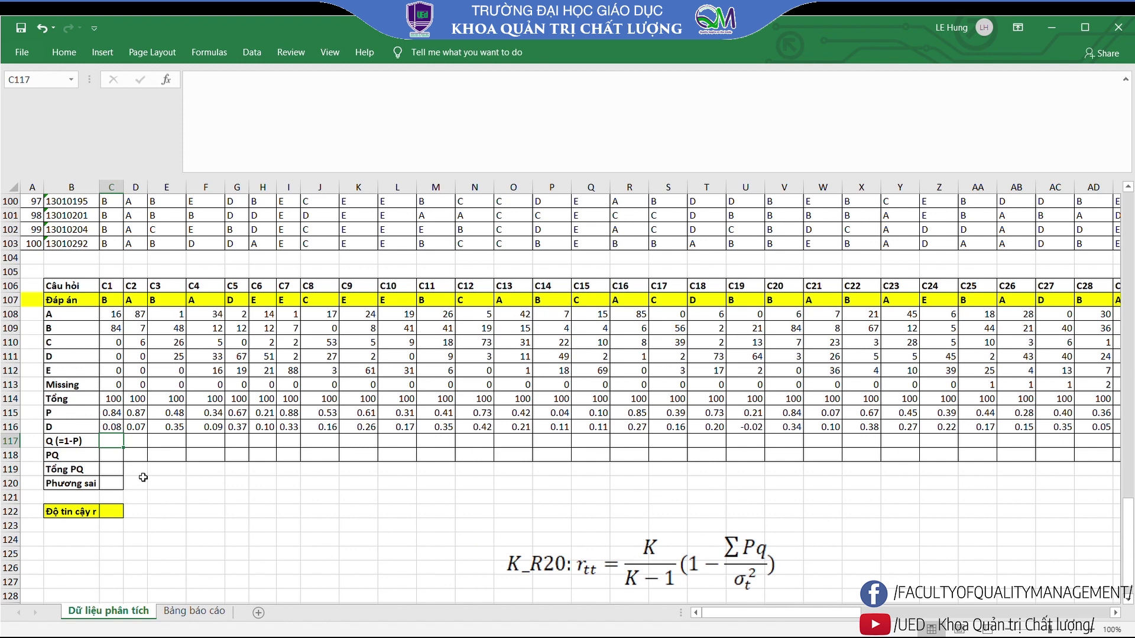
Enter the Q formula =1-C115 for question C1 in C117
text(=1-)
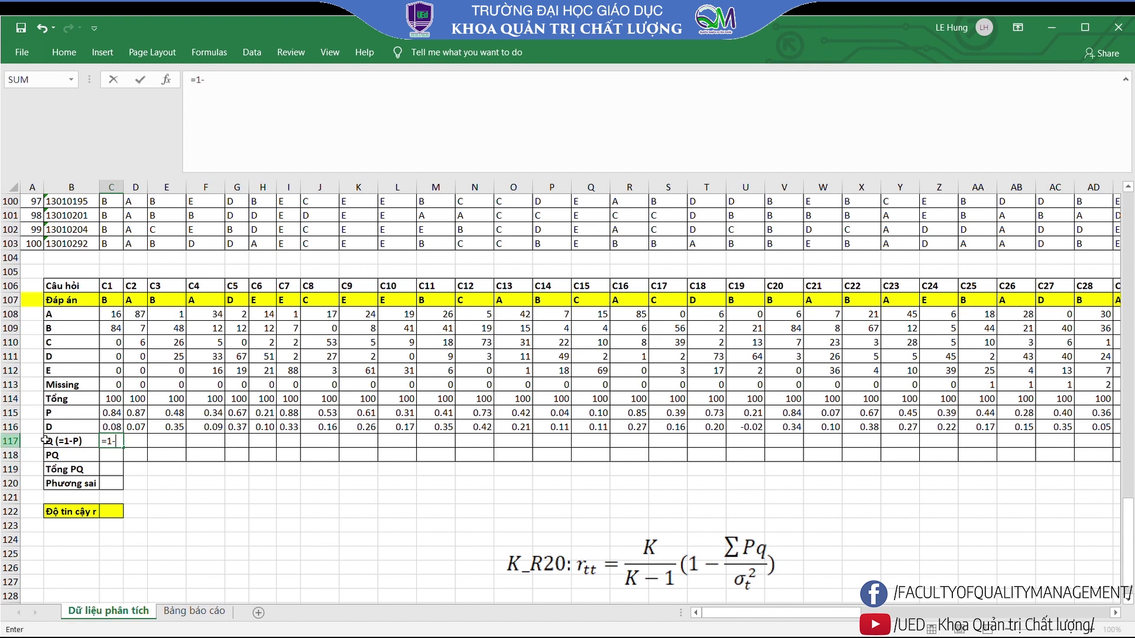
click(118, 416)
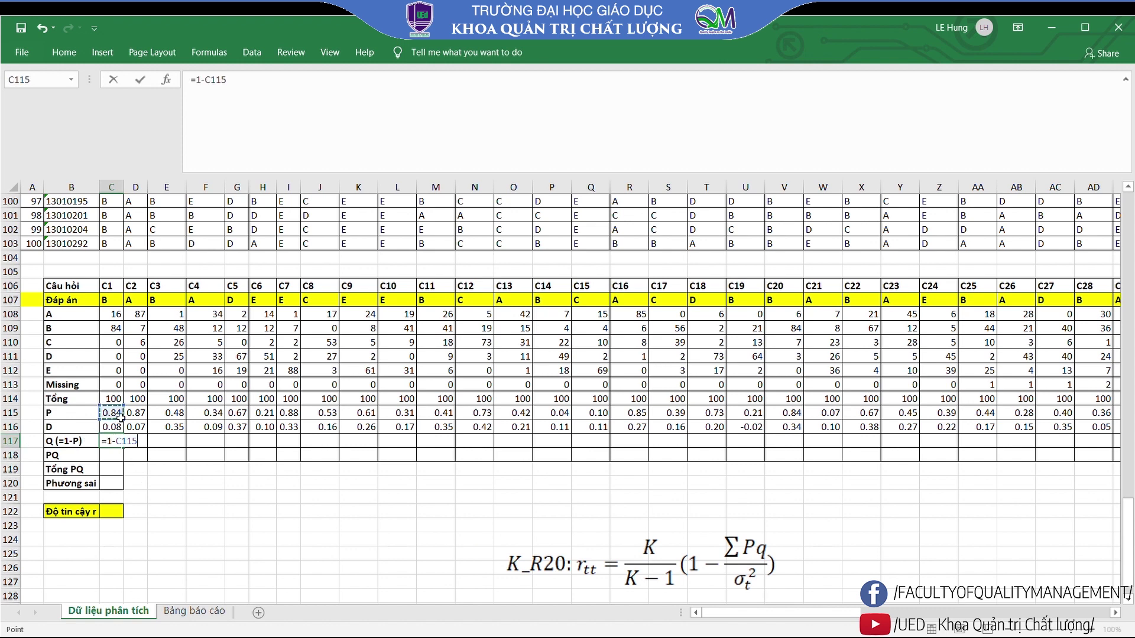
key(Return)
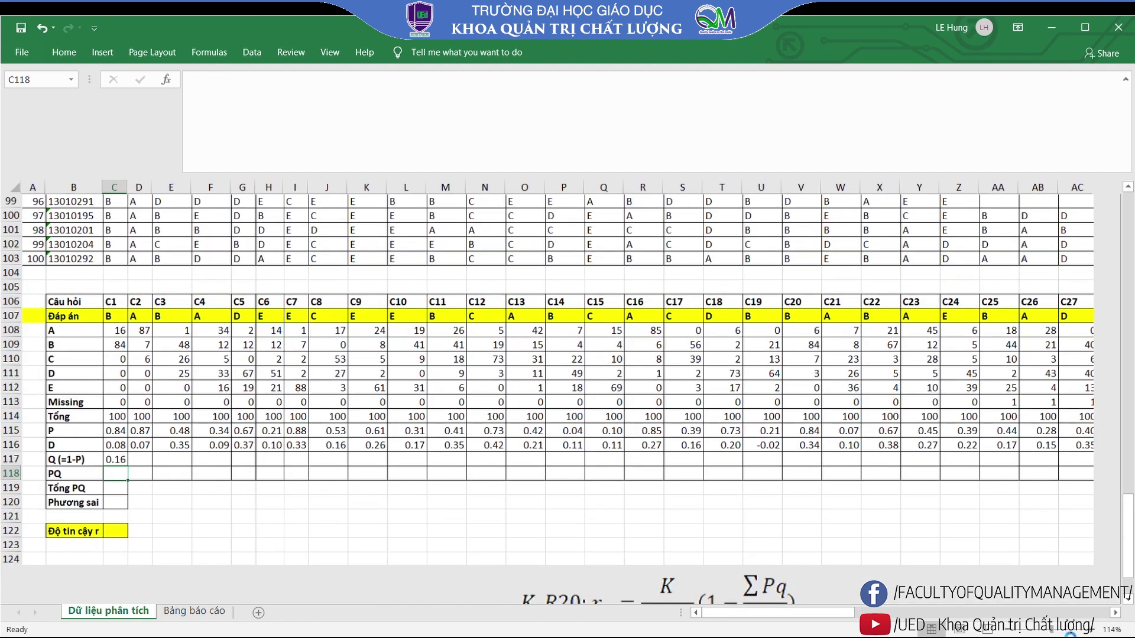
drag(1050, 632, 1064, 633)
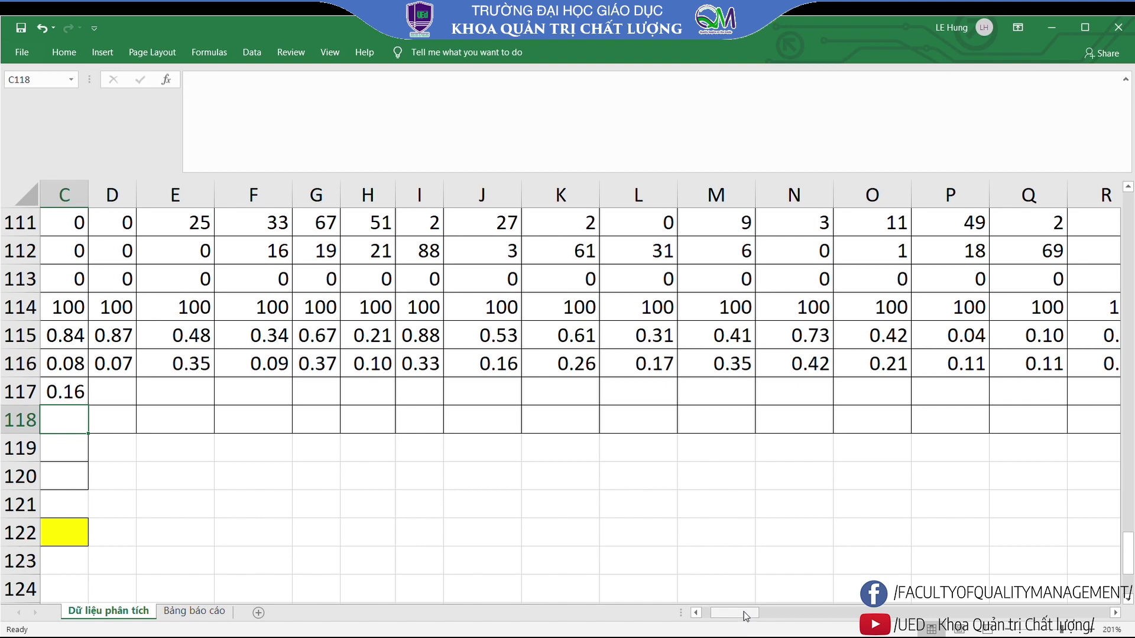
drag(743, 611, 715, 613)
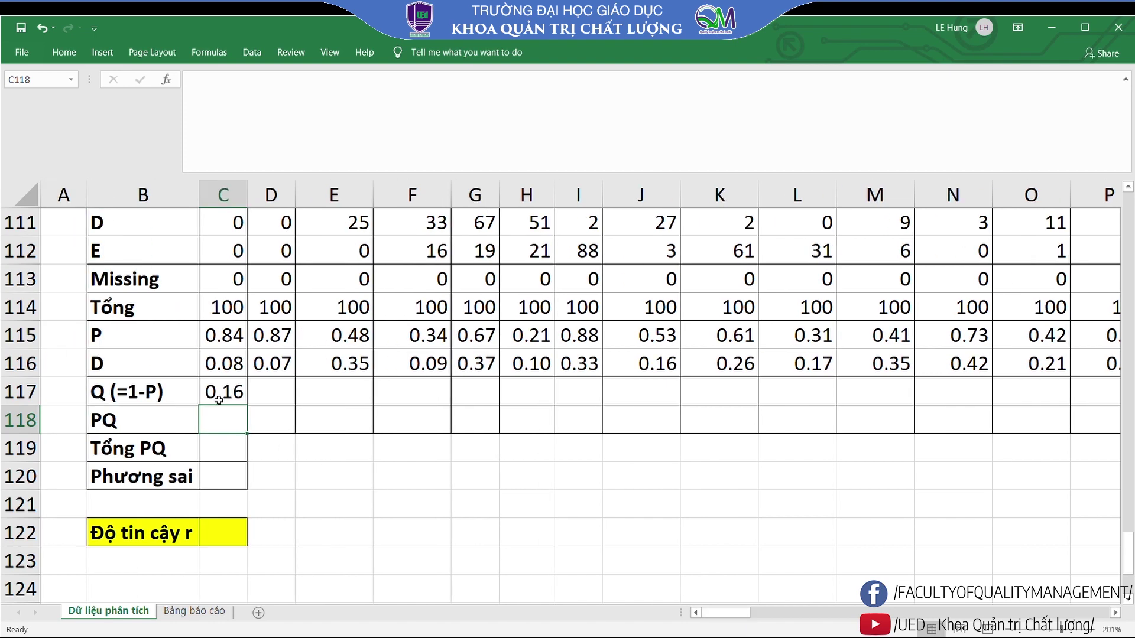
Enter the PQ formula =C117*C115 for question C1 in C118
text(=)
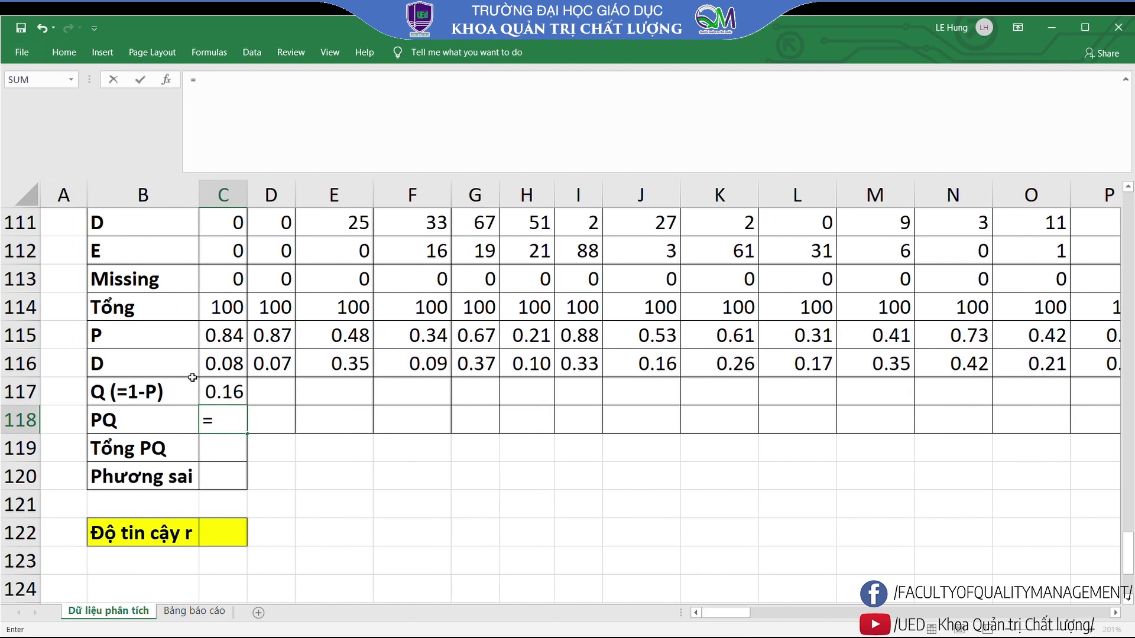
click(225, 399)
text(*)
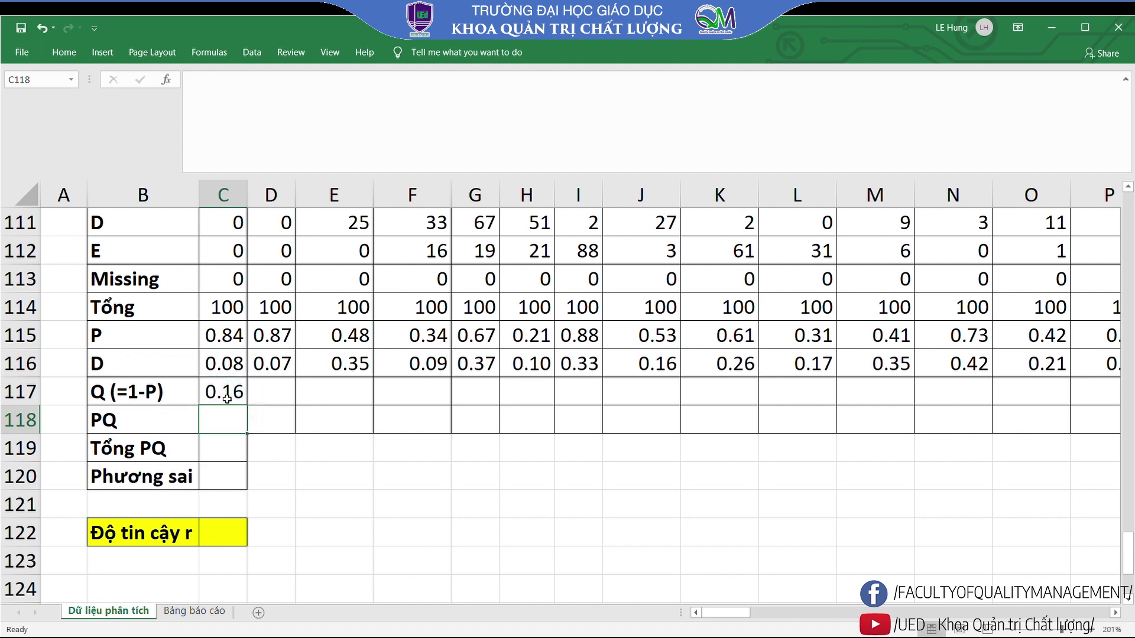
click(227, 398)
click(234, 423)
text(=)
click(246, 395)
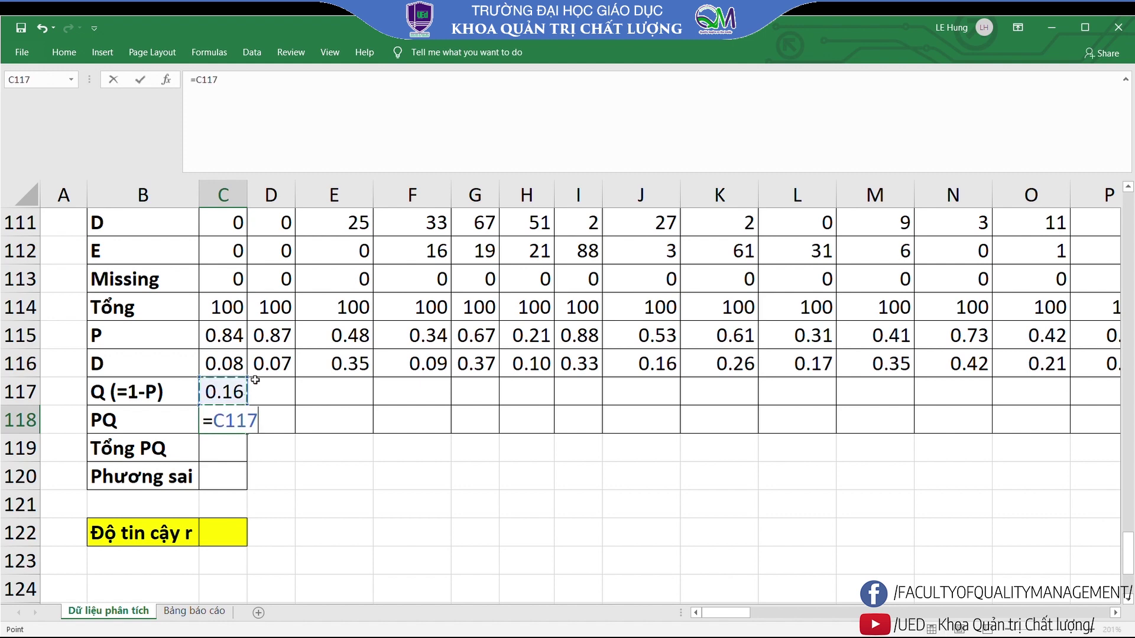
text(*)
click(217, 340)
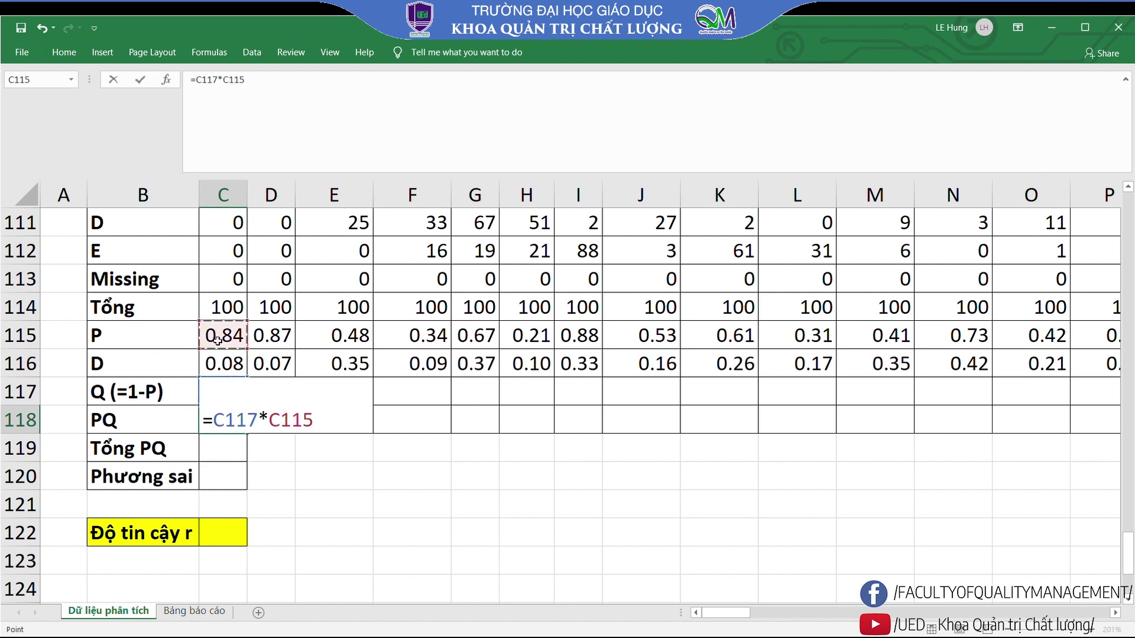
key(Return)
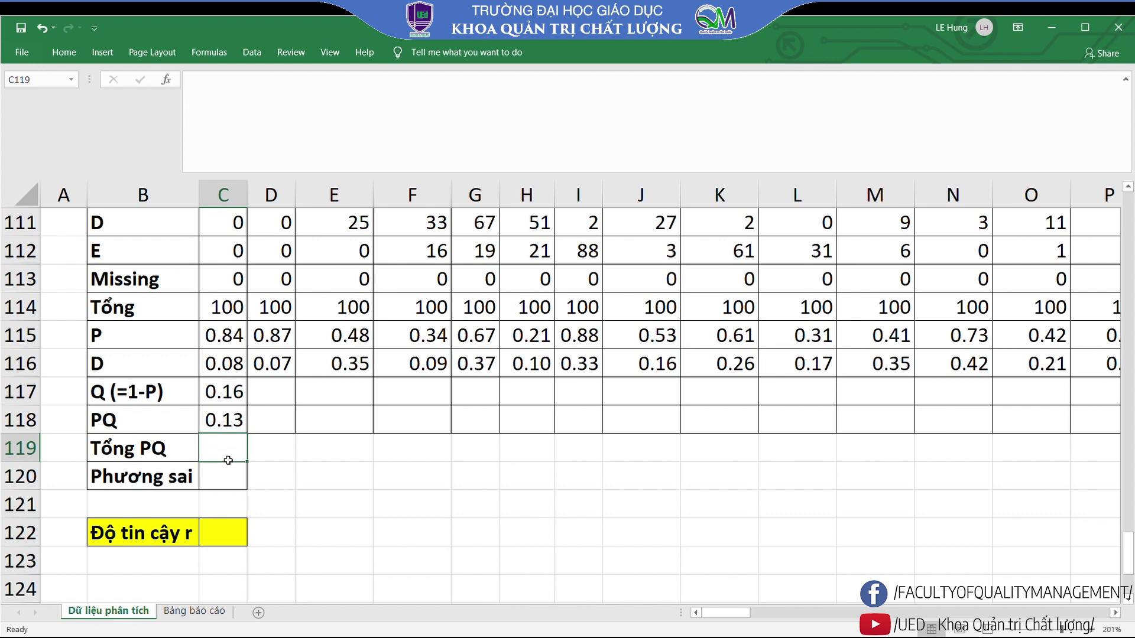
Fill the Q and PQ formulas in C117:C118 right across to column AP
click(241, 384)
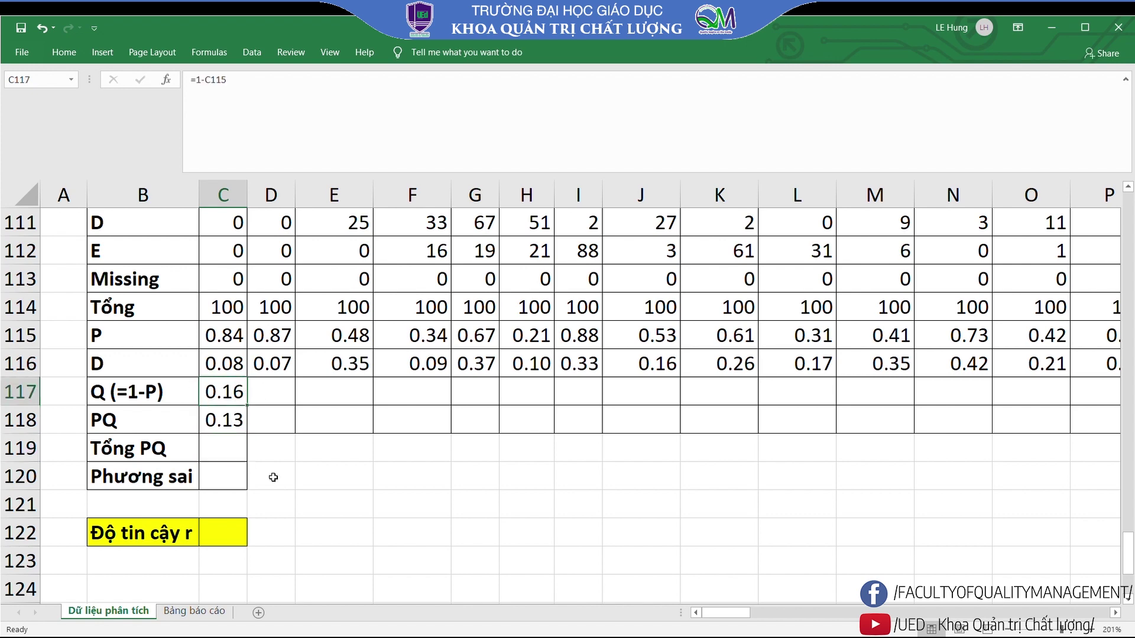
click(273, 477)
mouse_move(238, 392)
mouse_down()
mouse_move(241, 425)
mouse_move(1132, 495)
mouse_up()
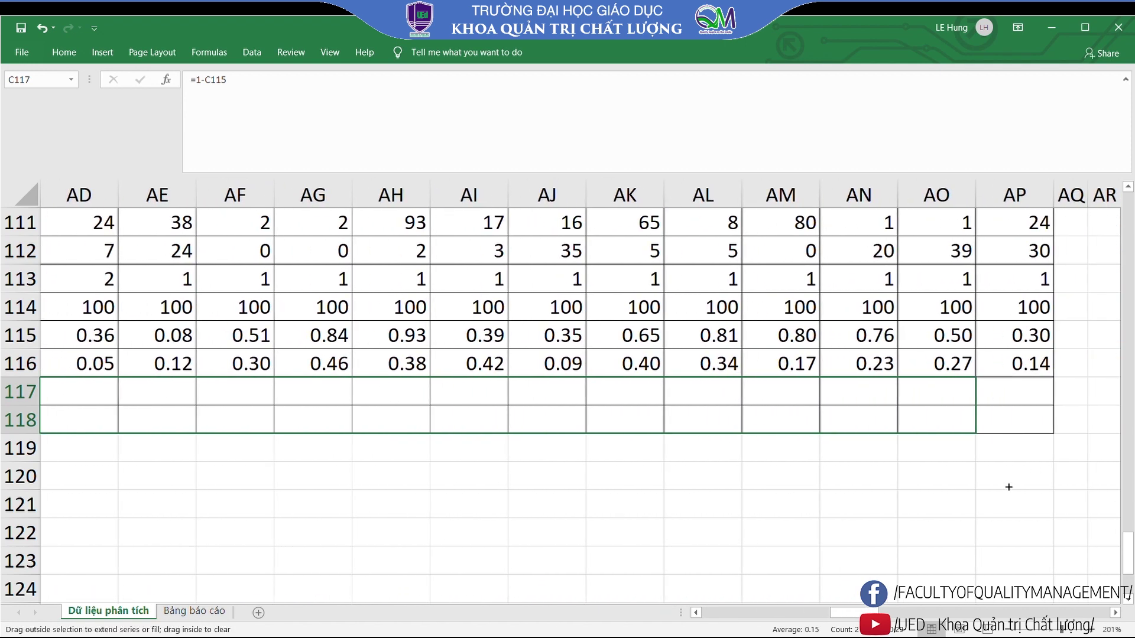
drag(1131, 495, 1030, 472)
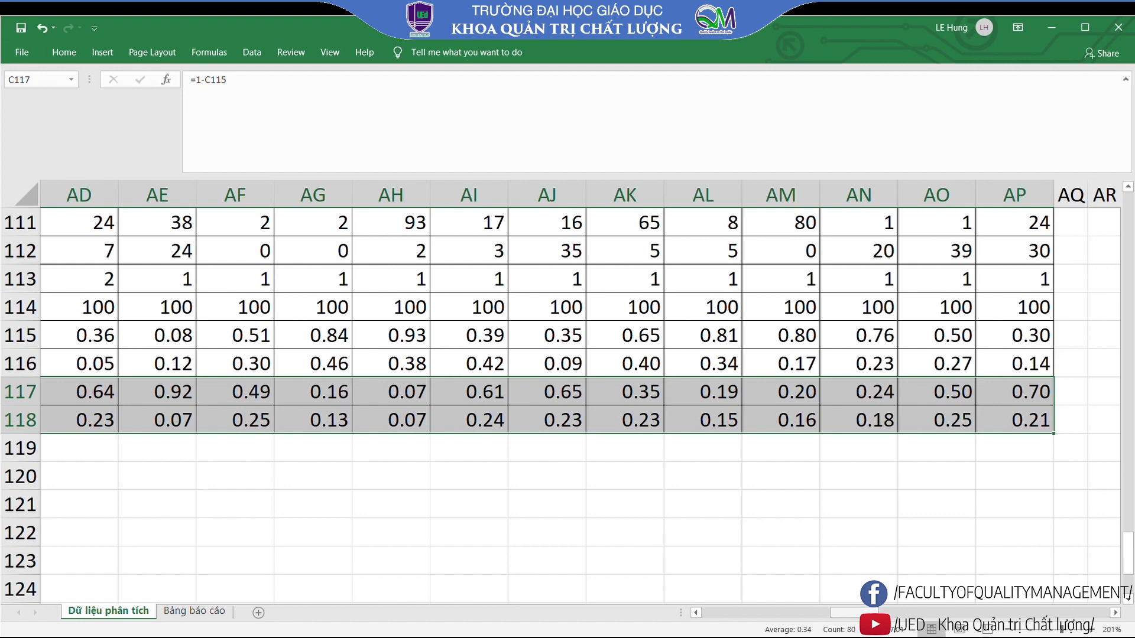
key(ctrl+BackSpace)
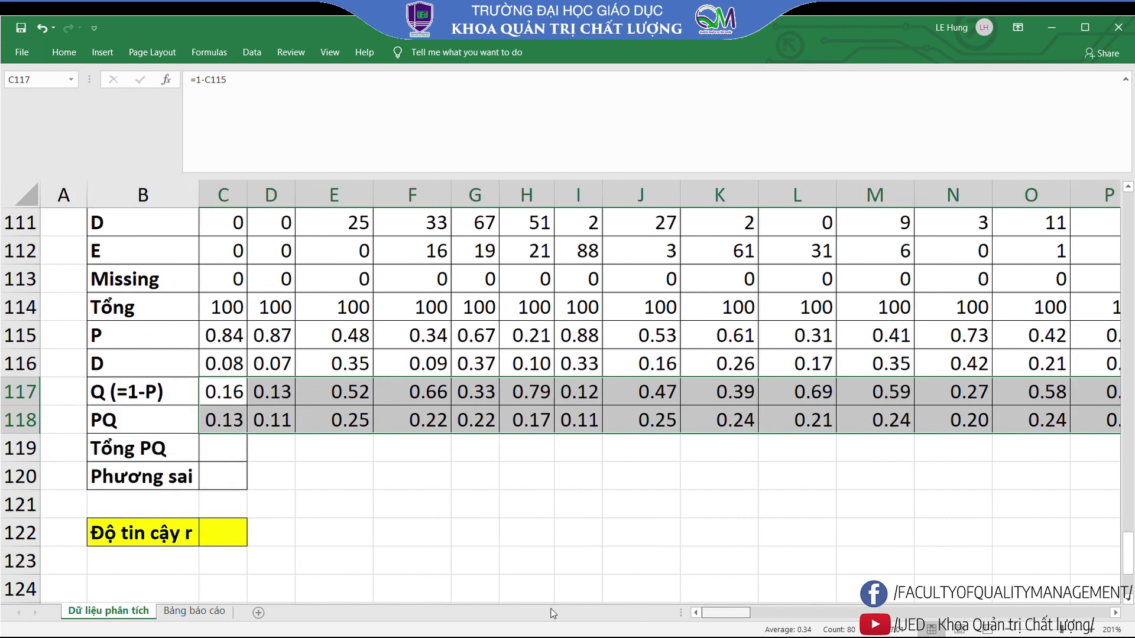
click(236, 462)
Total the PQ row 118 with a SUM formula in C119, giving 0.21
text(=)
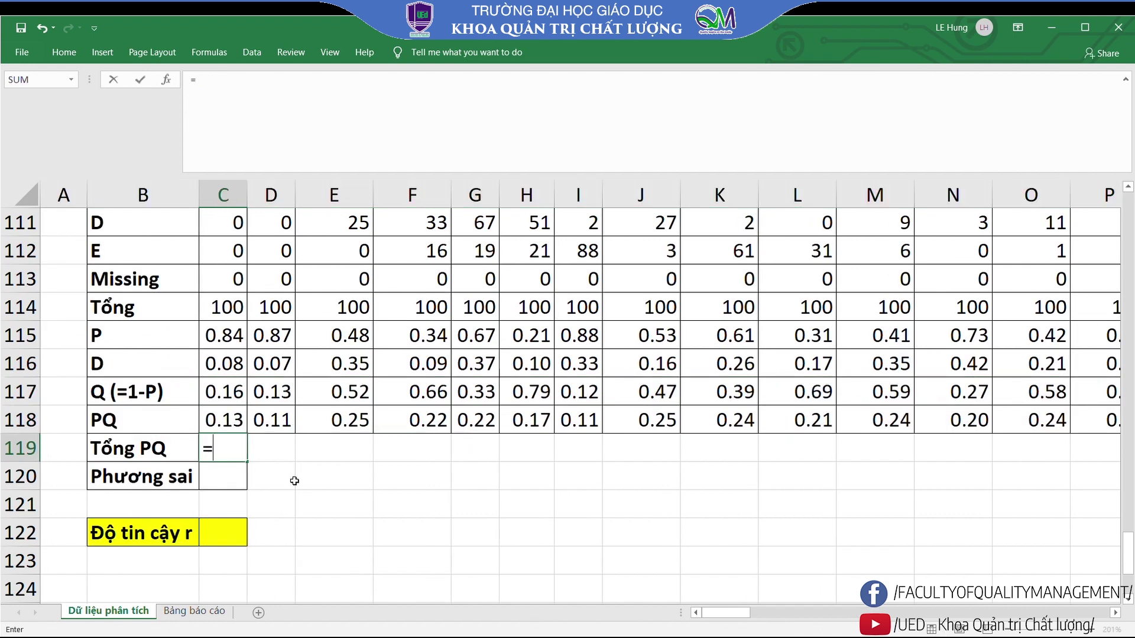
text(sum)
text((a)
text(q)
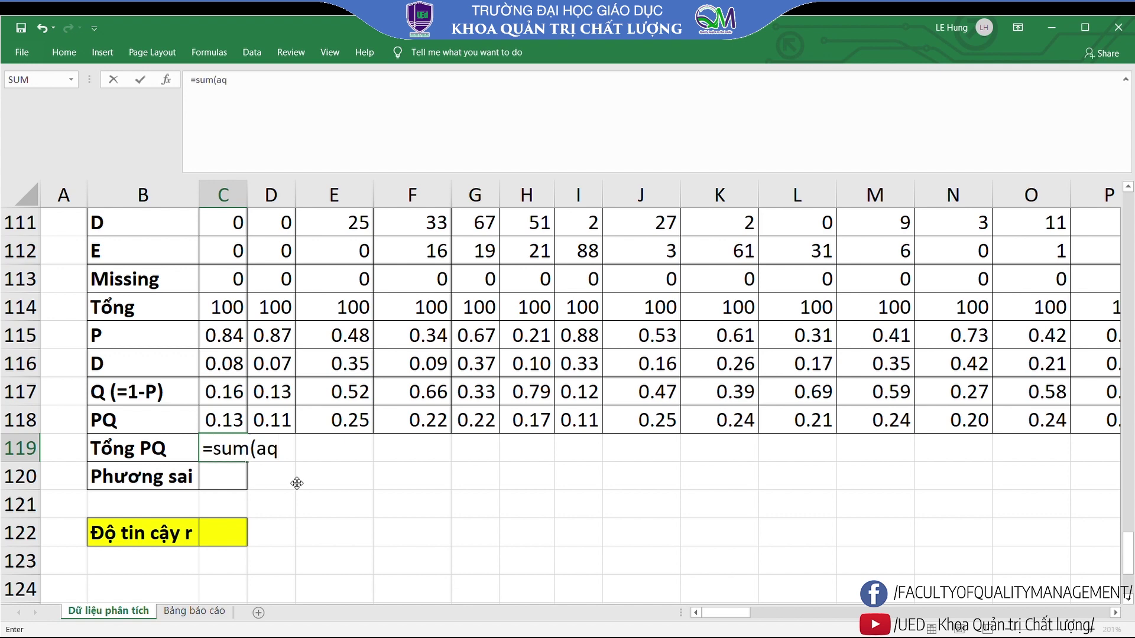
text(118)
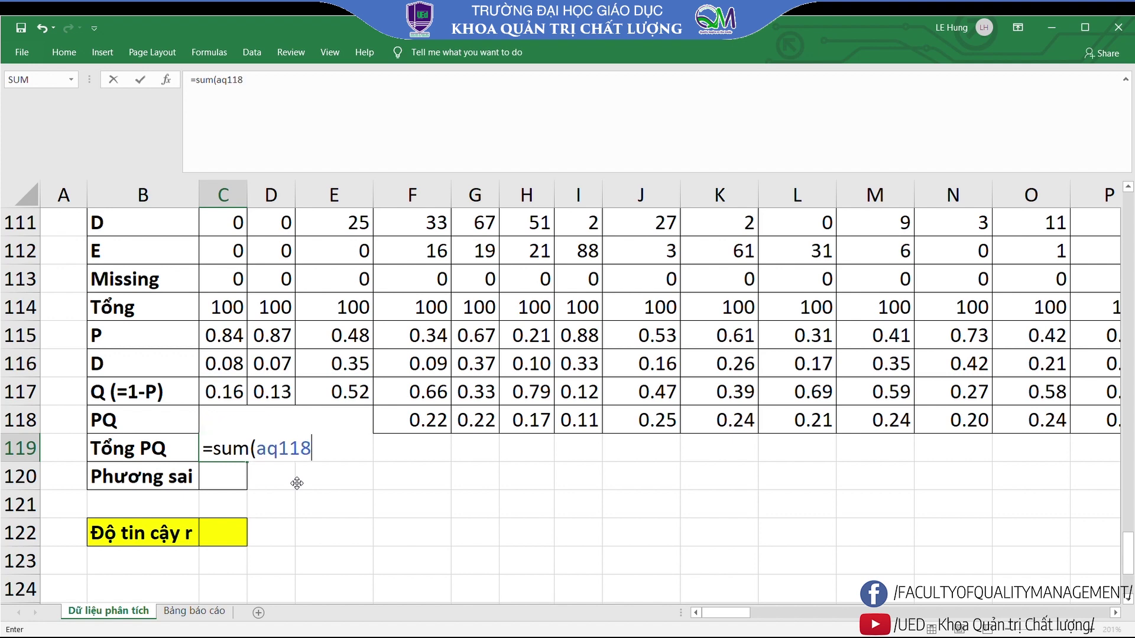
text(:ap)
text(118)
key(Return)
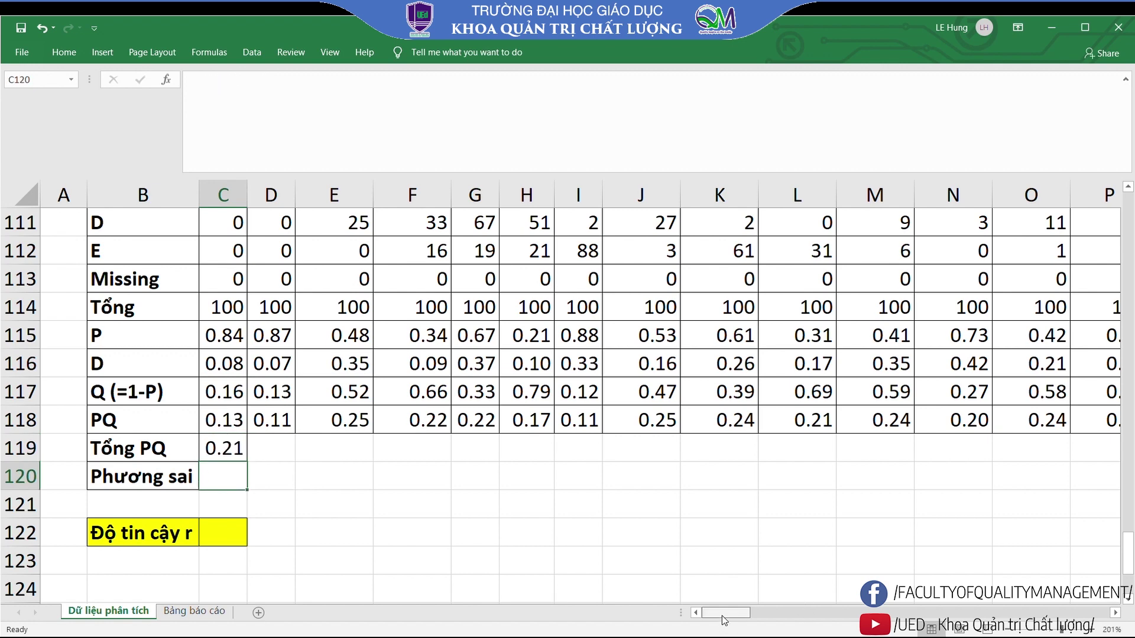
mouse_move(723, 619)
mouse_down()
mouse_move(926, 624)
mouse_move(715, 616)
mouse_up()
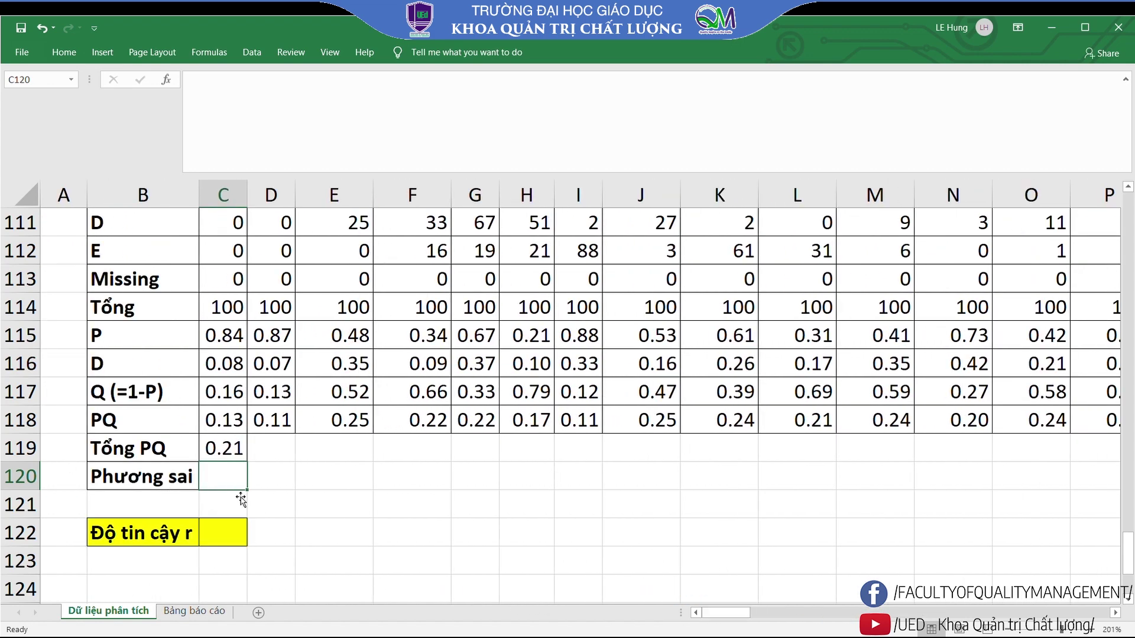
Enter =VAR(CE4:CE103) in C120 for the score variance, showing 15.70
text(=vả)
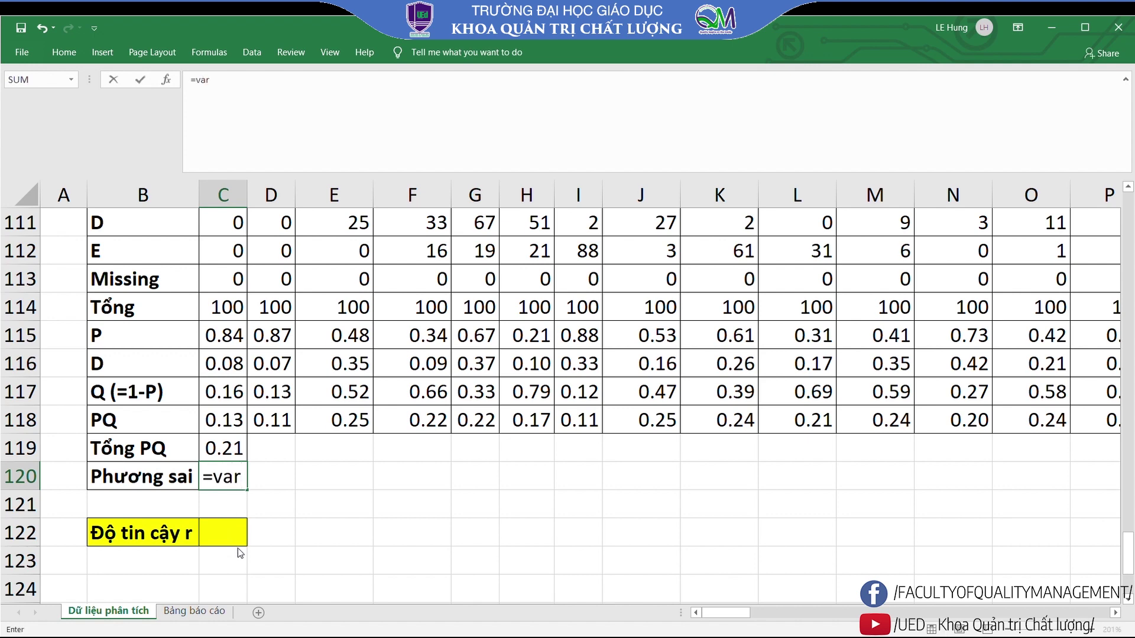
key(Tab)
text(ce)
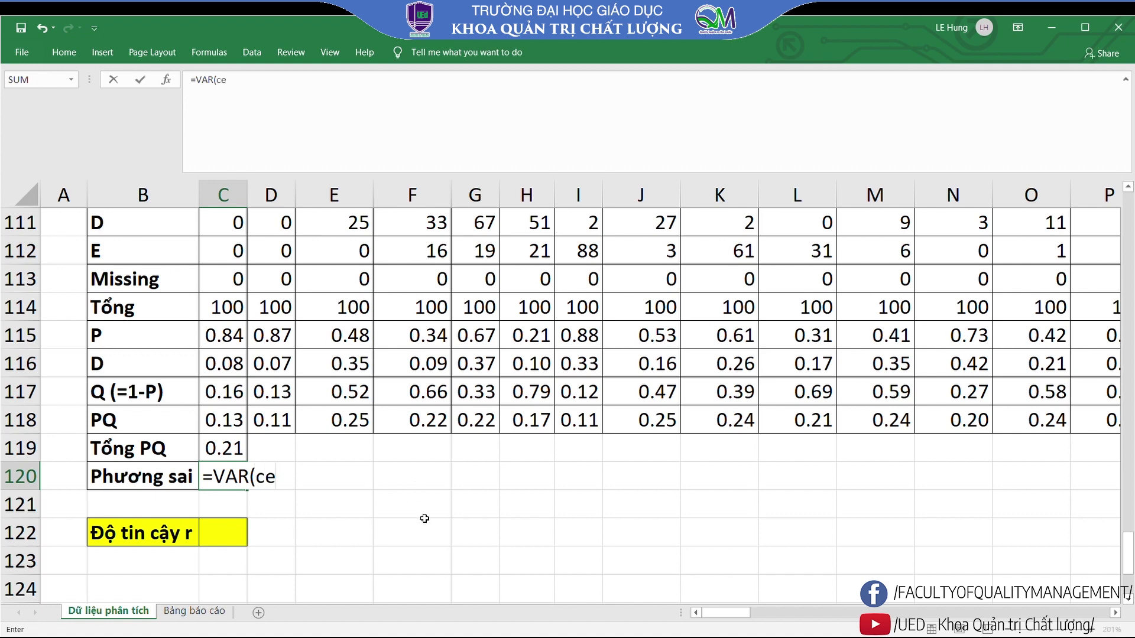
text(4)
key(BackSpace)
text(4)
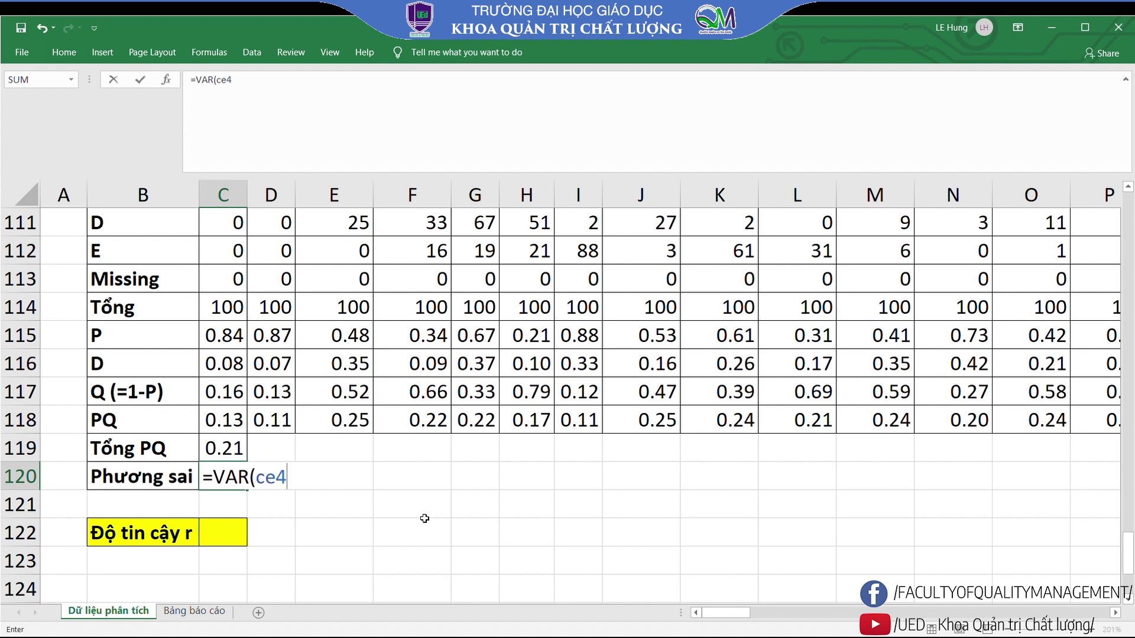
text(:ce103)
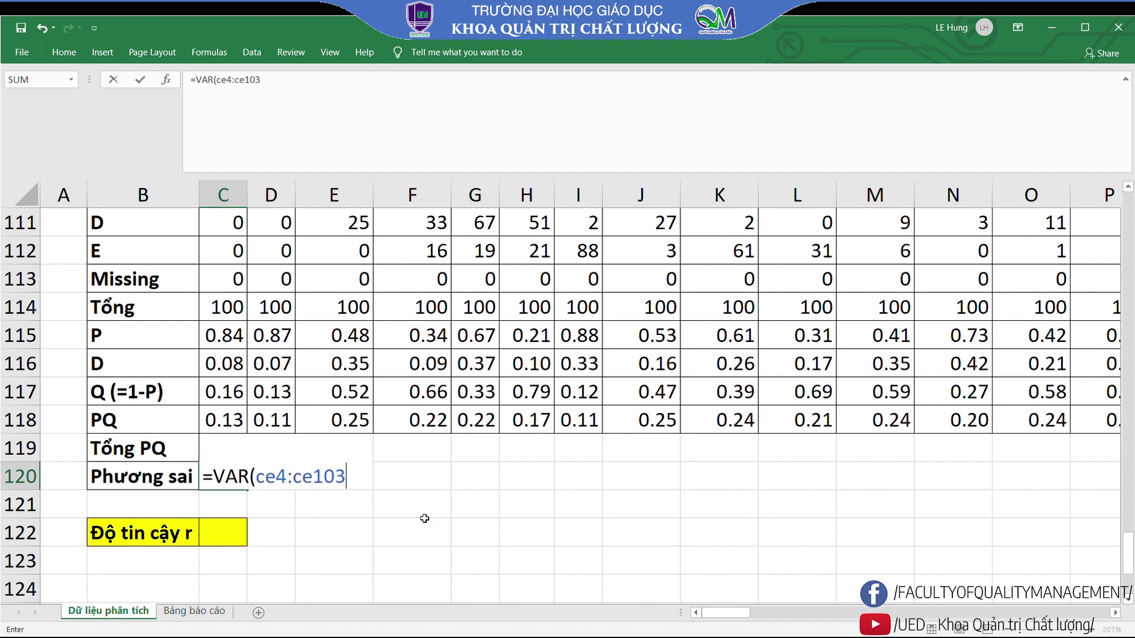
text())
key(Return)
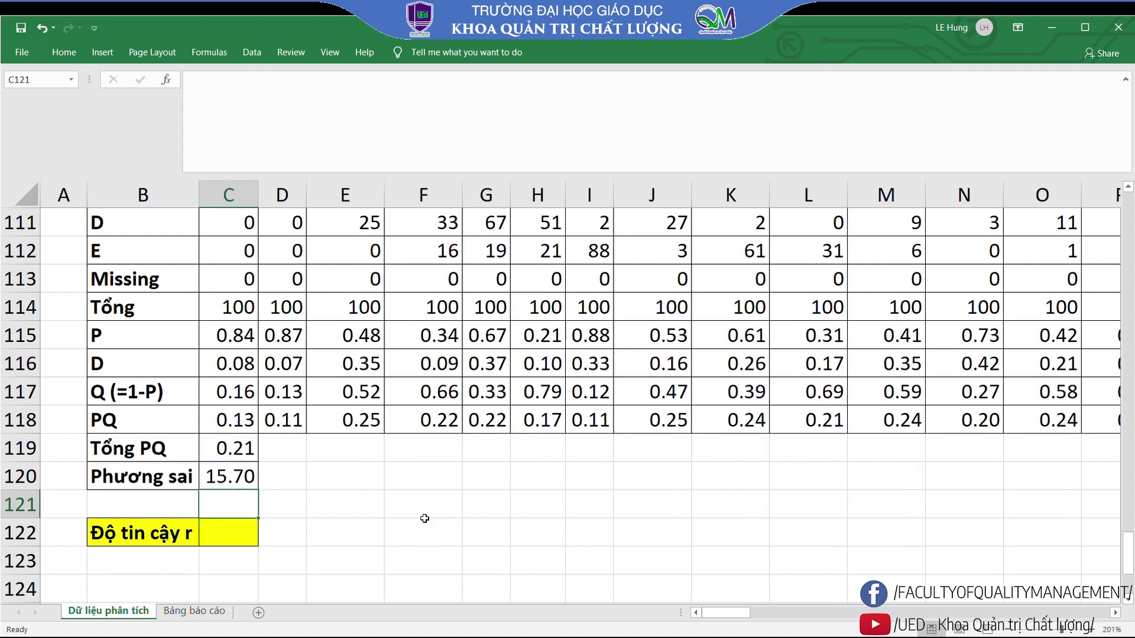
click(253, 533)
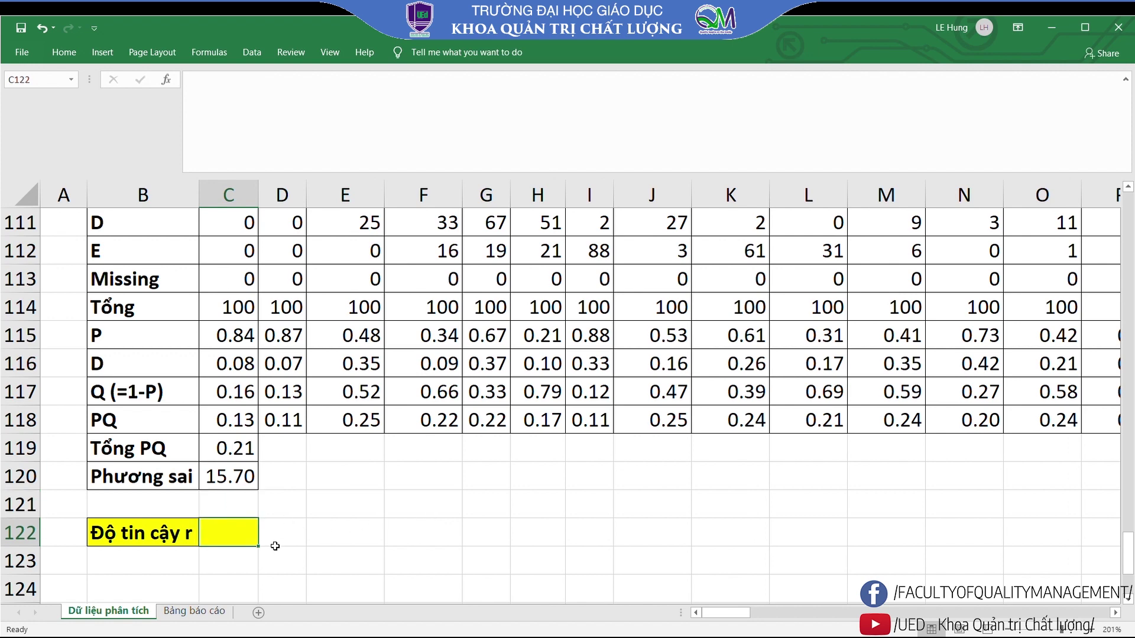
text(=)
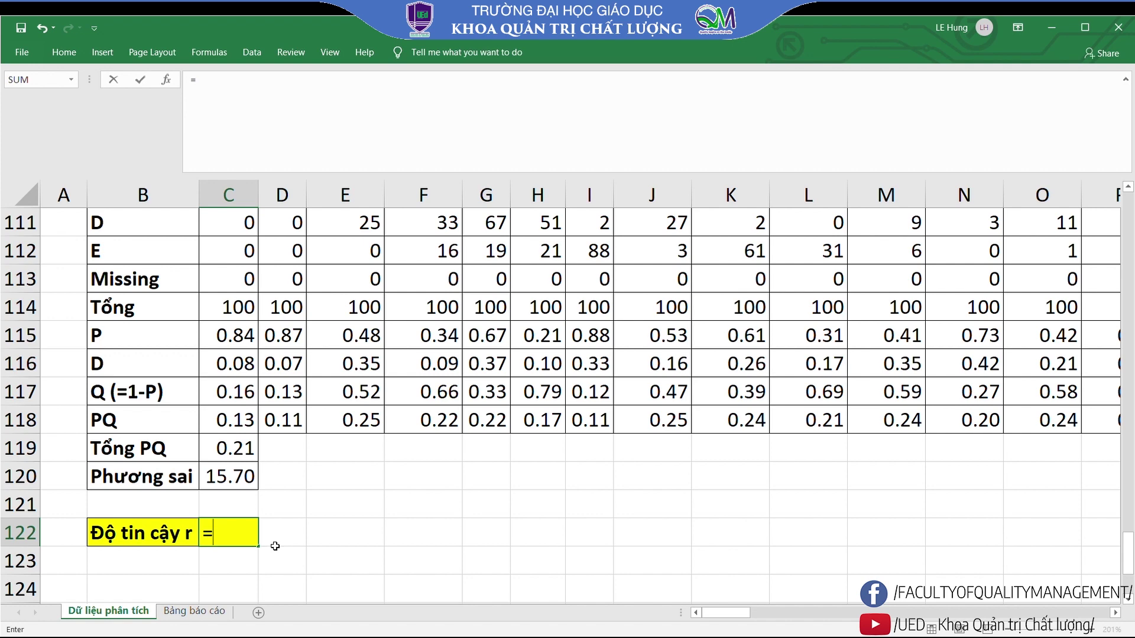
Enter =40*(1-C119/C120)/39 in C122, giving reliability 1.01, and recheck the formula
text(40)
text(*()
text(1-)
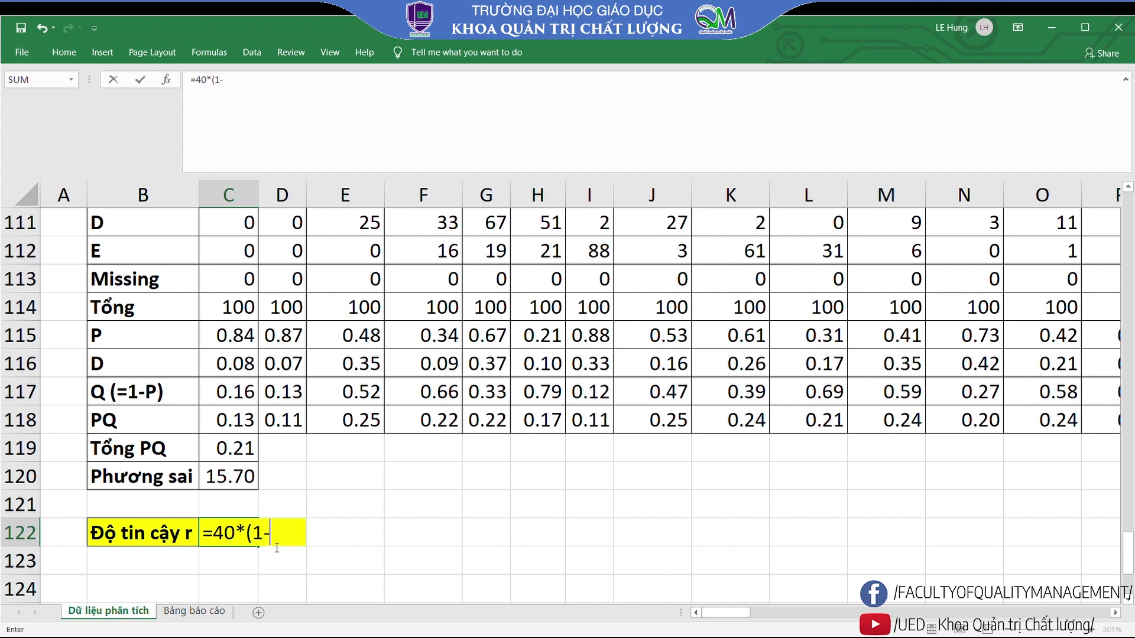
click(245, 449)
text(/)
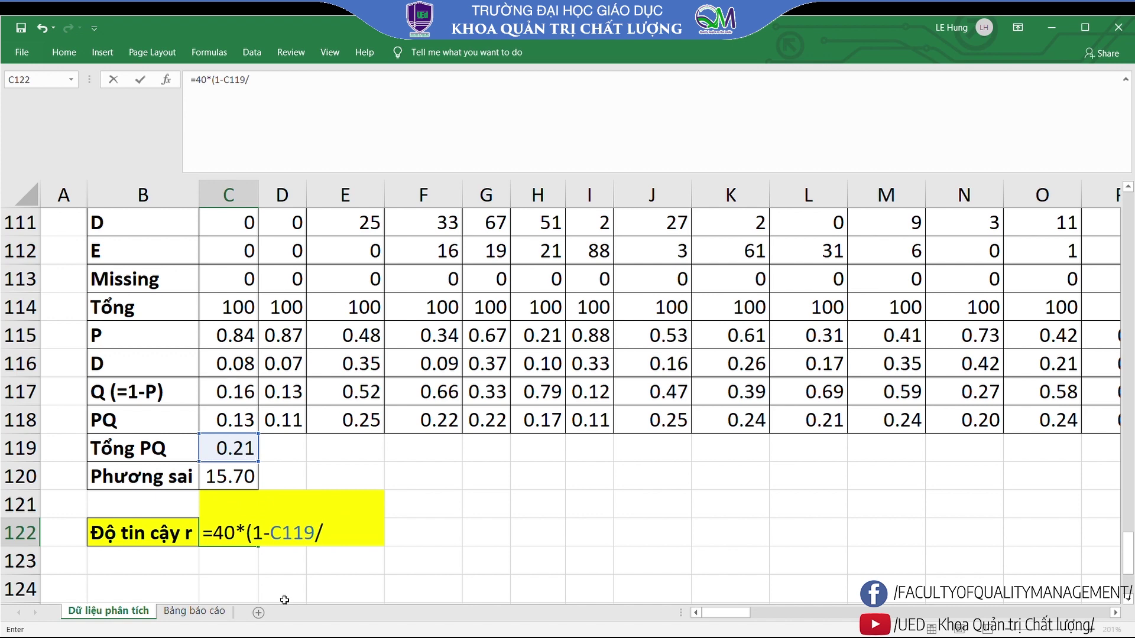
click(237, 476)
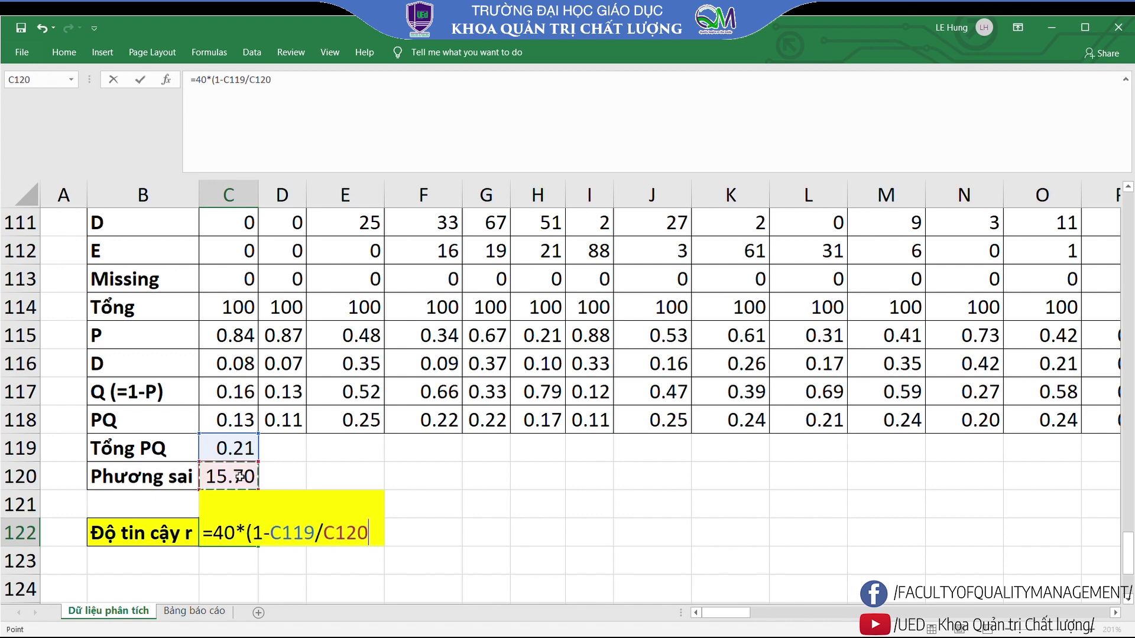
text()/)
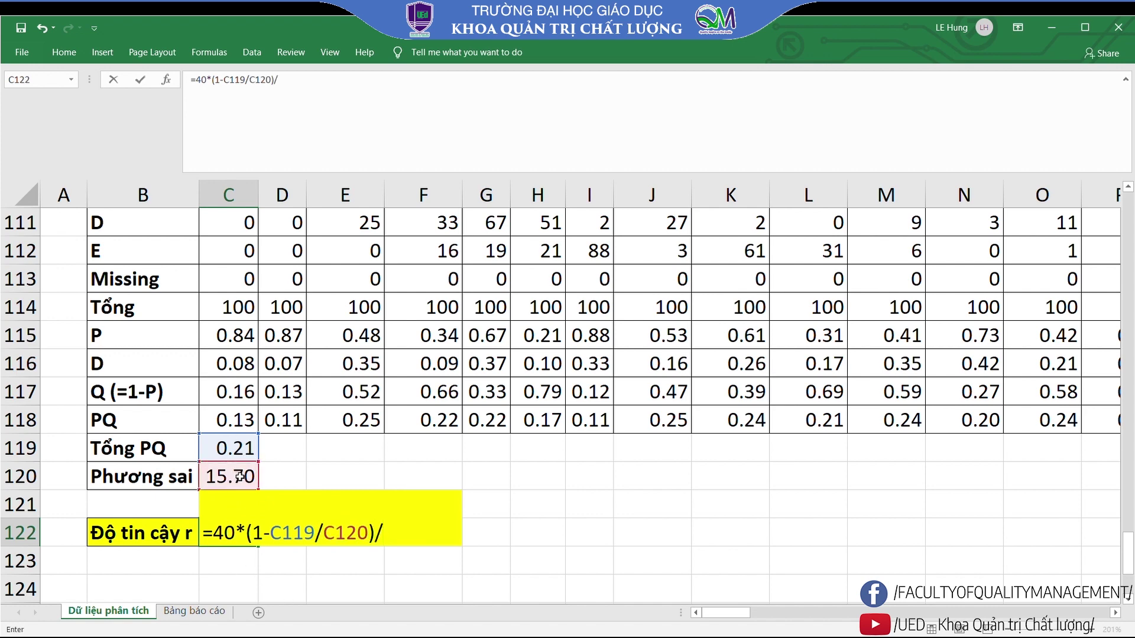
text(3)
text(9)
key(Return)
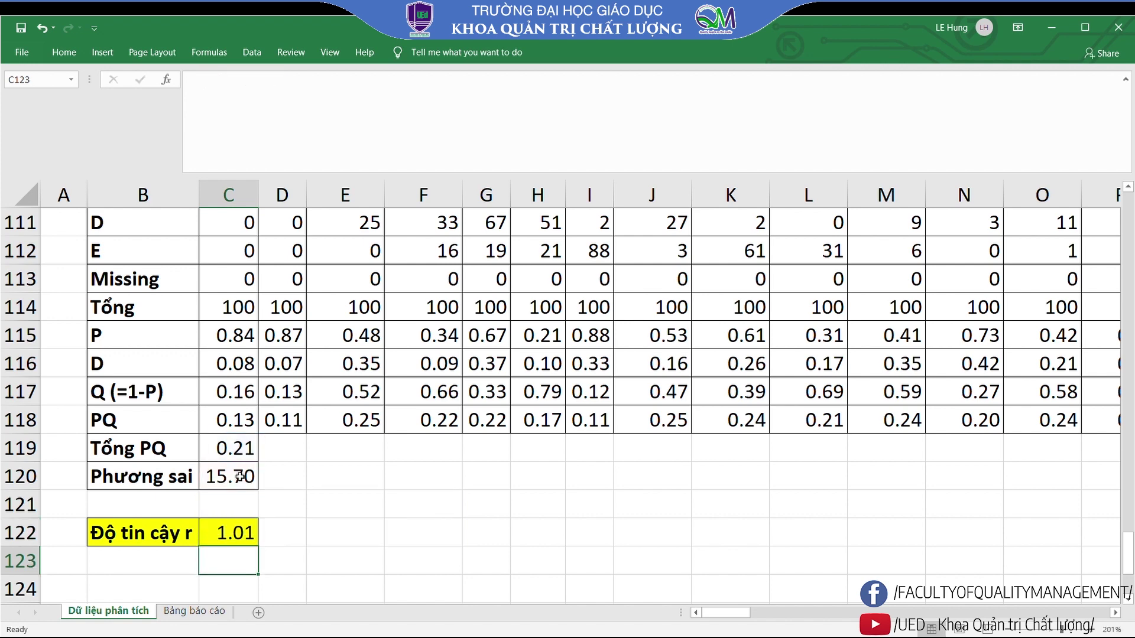
double_click(229, 533)
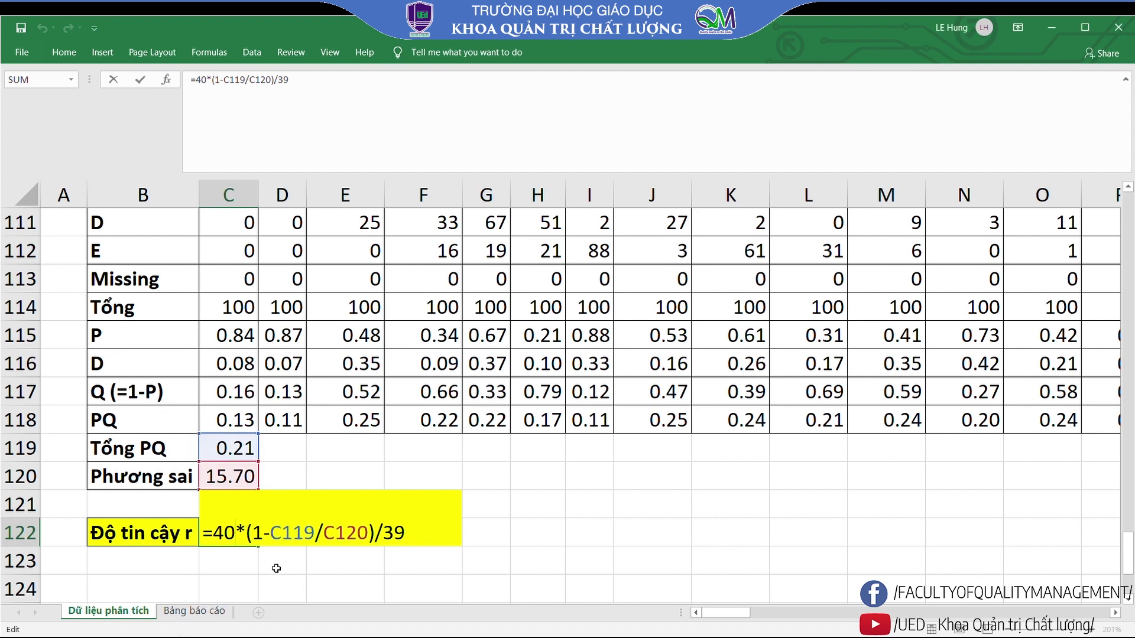
key(ctrl+Return)
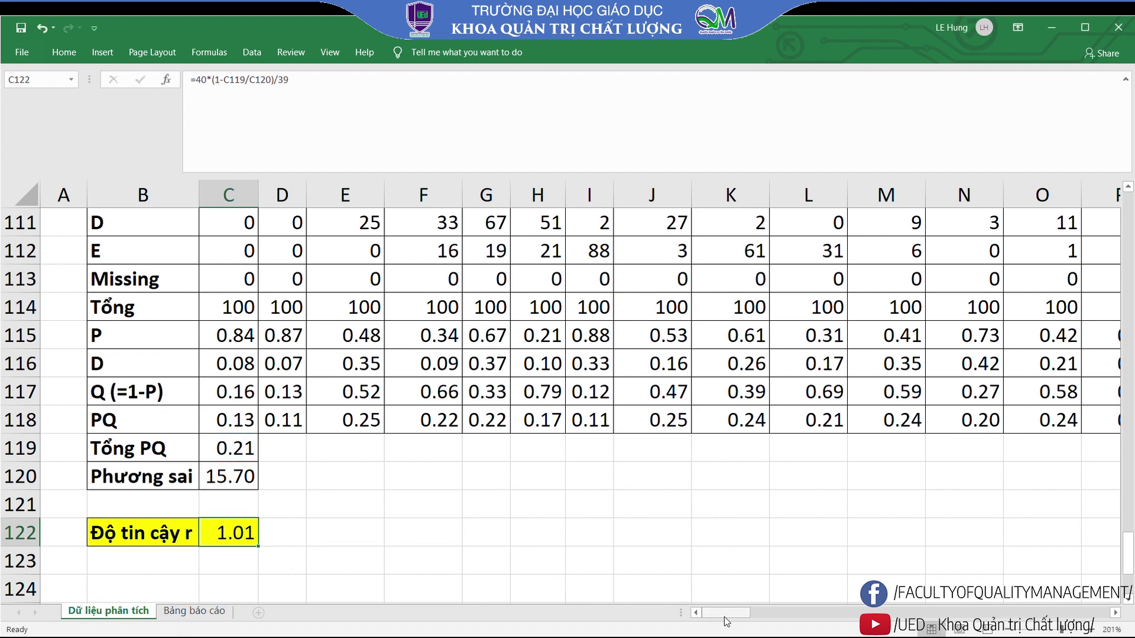
drag(725, 615, 879, 614)
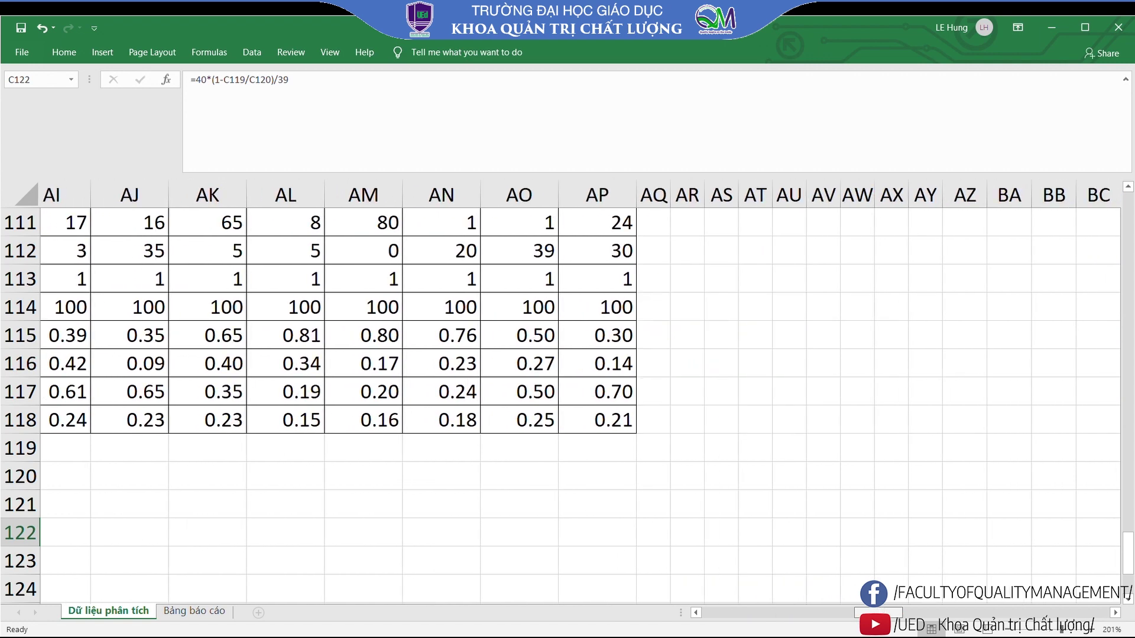
scroll(821, 453, up, 4)
scroll(780, 408, up, 3)
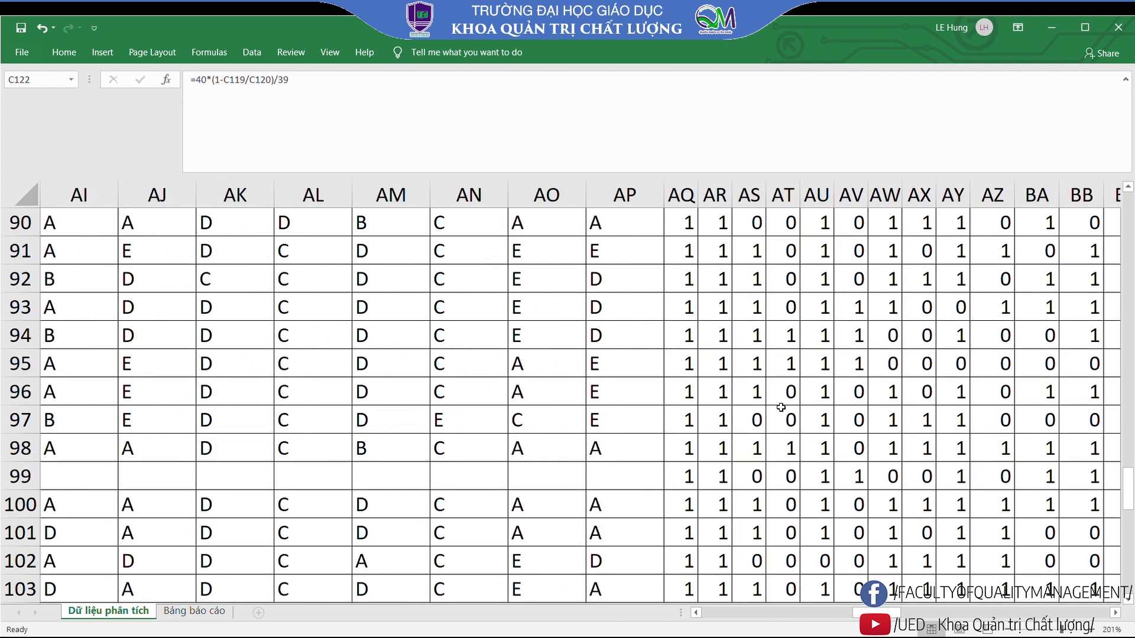
scroll(782, 407, down, 2)
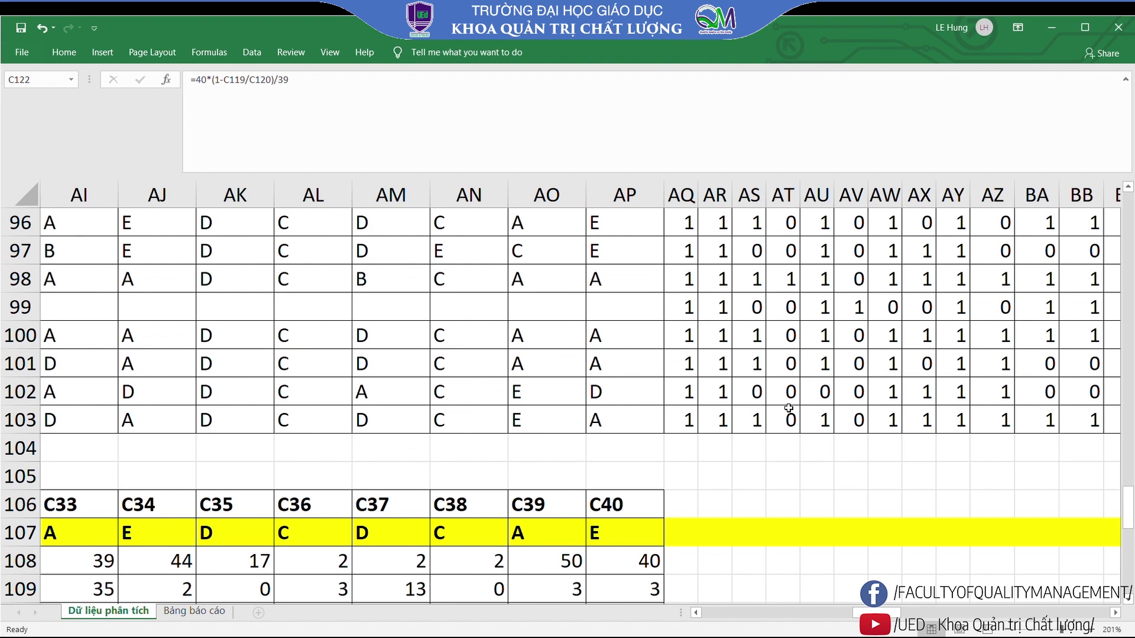
mouse_move(876, 613)
mouse_down()
mouse_move(1034, 620)
mouse_move(1012, 628)
mouse_up()
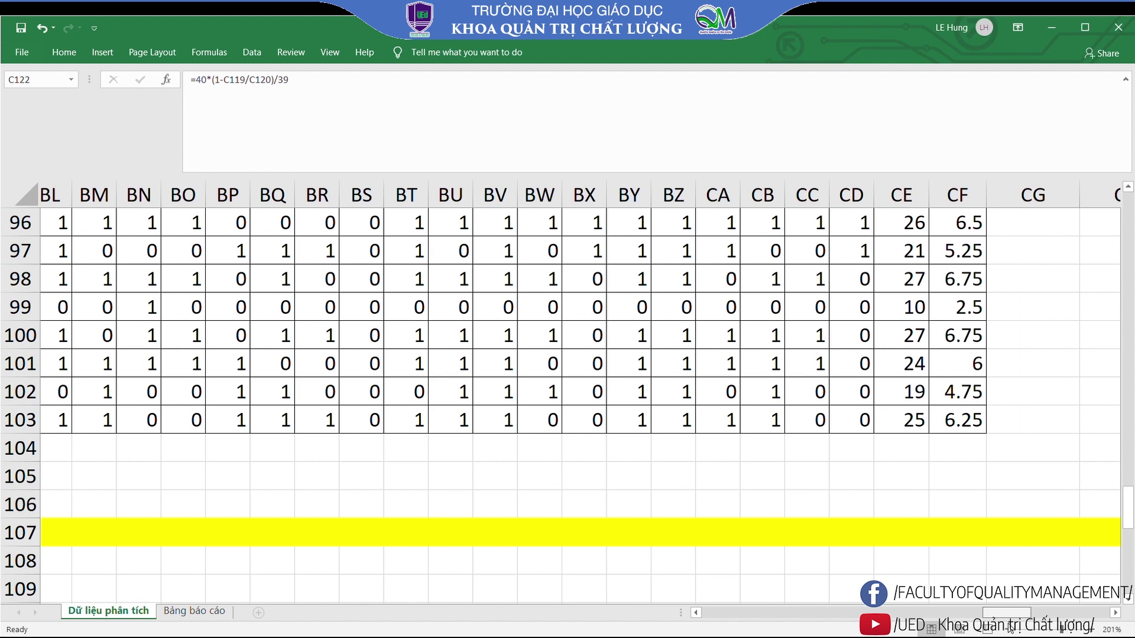
drag(1012, 628, 731, 618)
scroll(417, 417, down, 4)
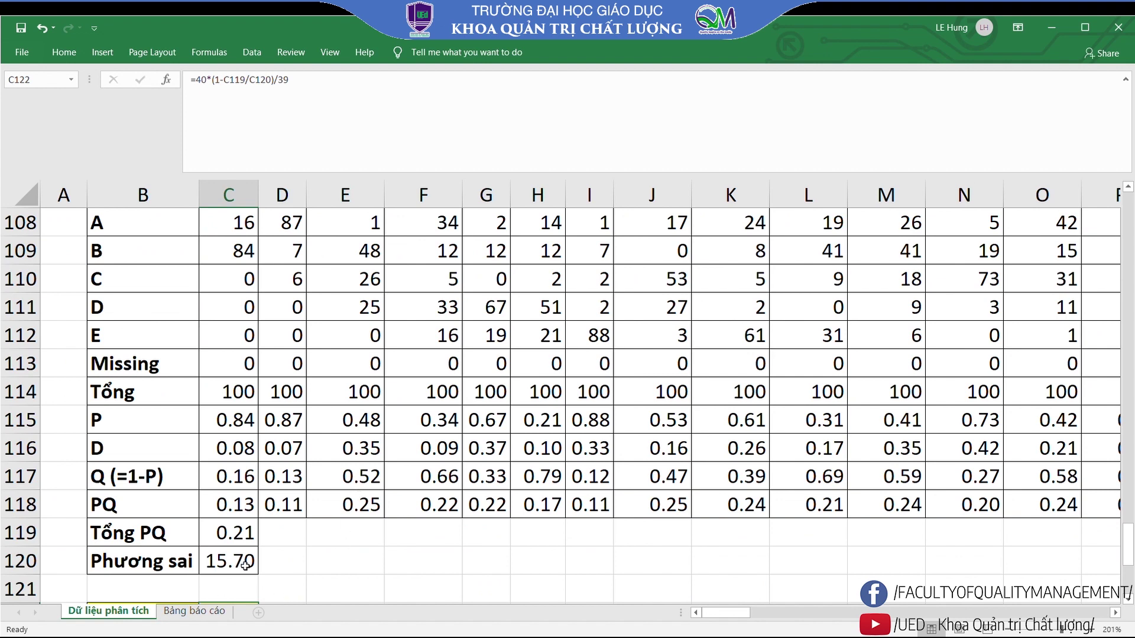
Inspect the variance formula in C120 and the PQ total formula in C119 without changing them
scroll(246, 568, down, 3)
double_click(232, 302)
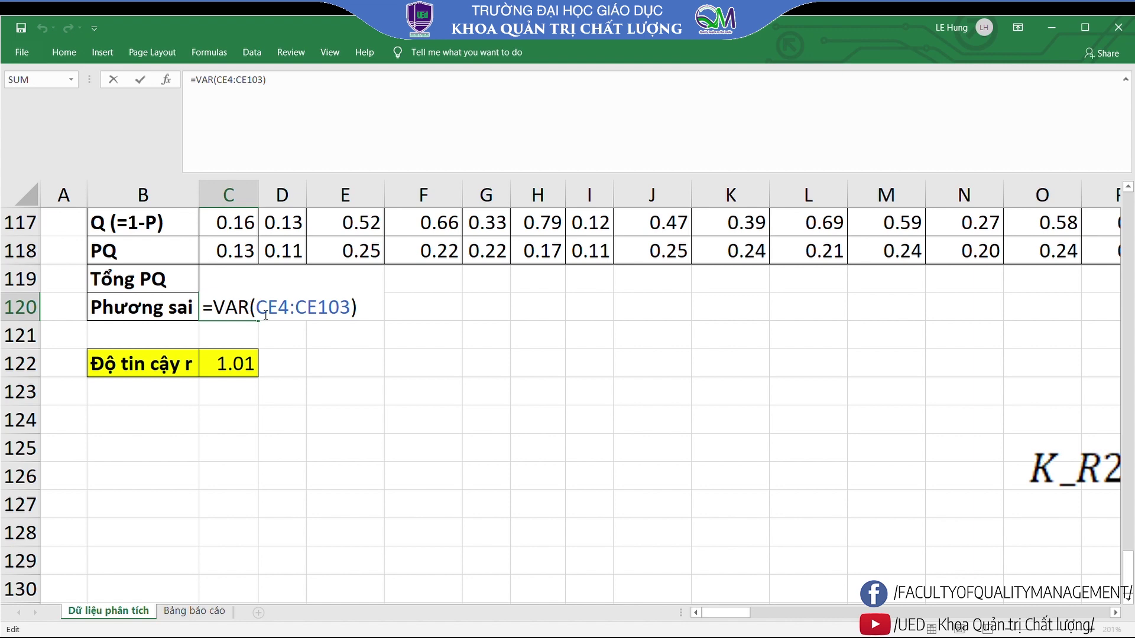
key(Return)
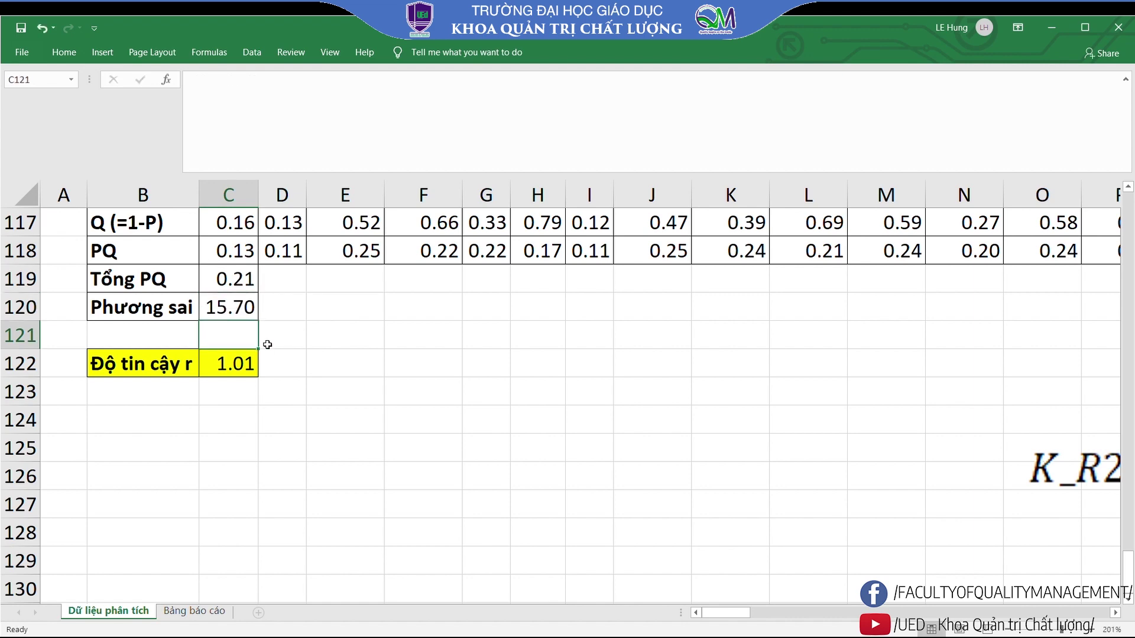
double_click(225, 282)
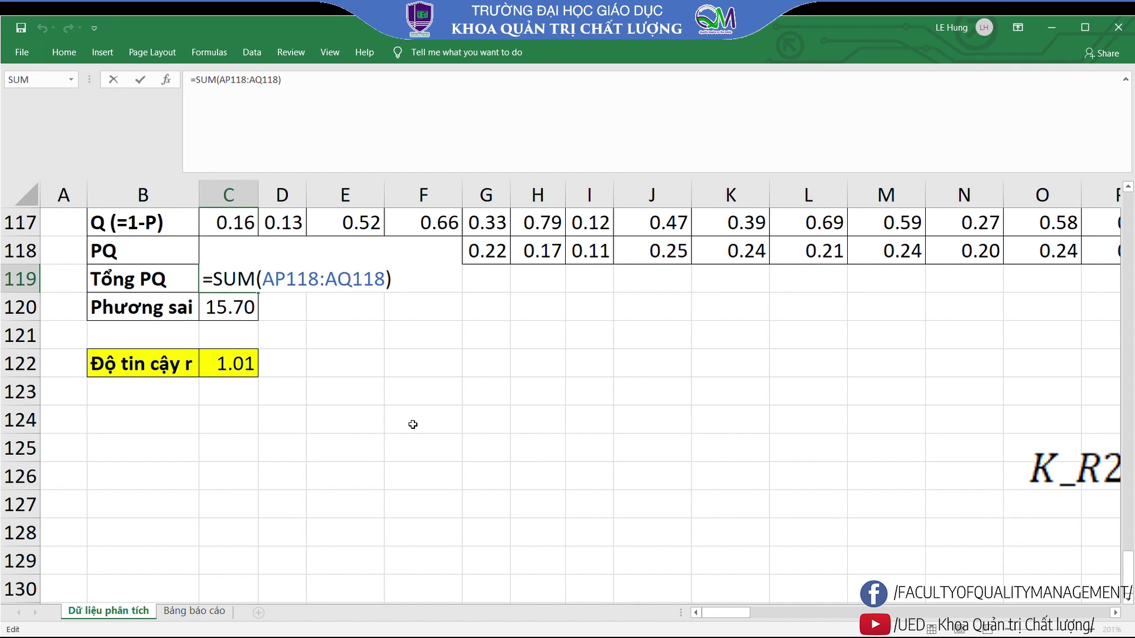
click(284, 279)
key(Escape)
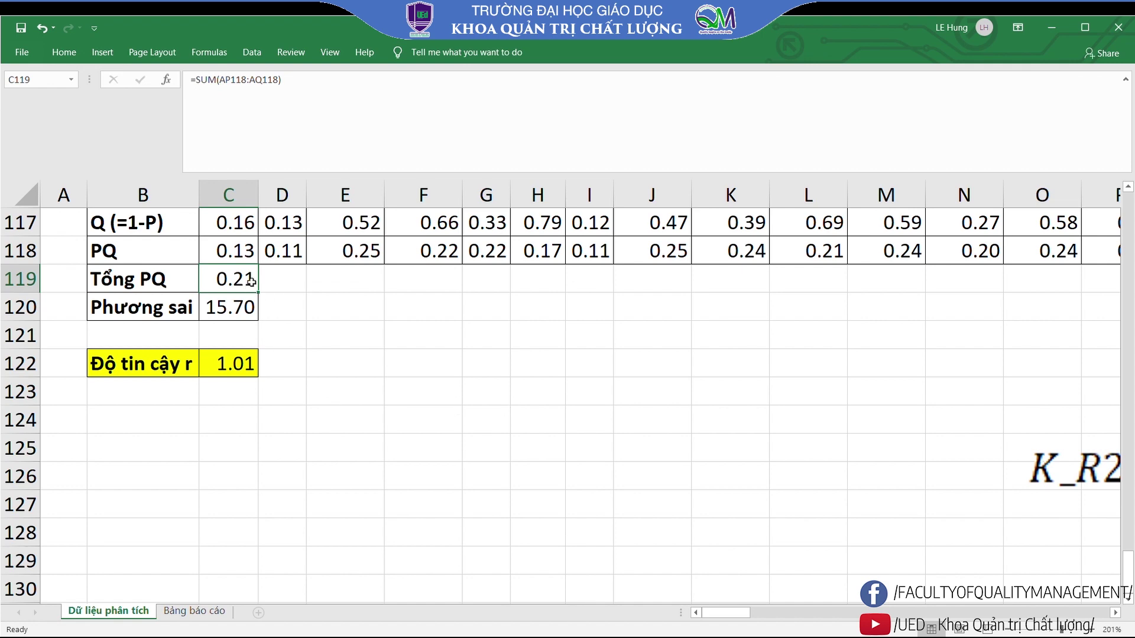
Clear C119, C120 and C122, and zoom out to 130% to show rows through 126
key(Delete)
click(239, 308)
key(Delete)
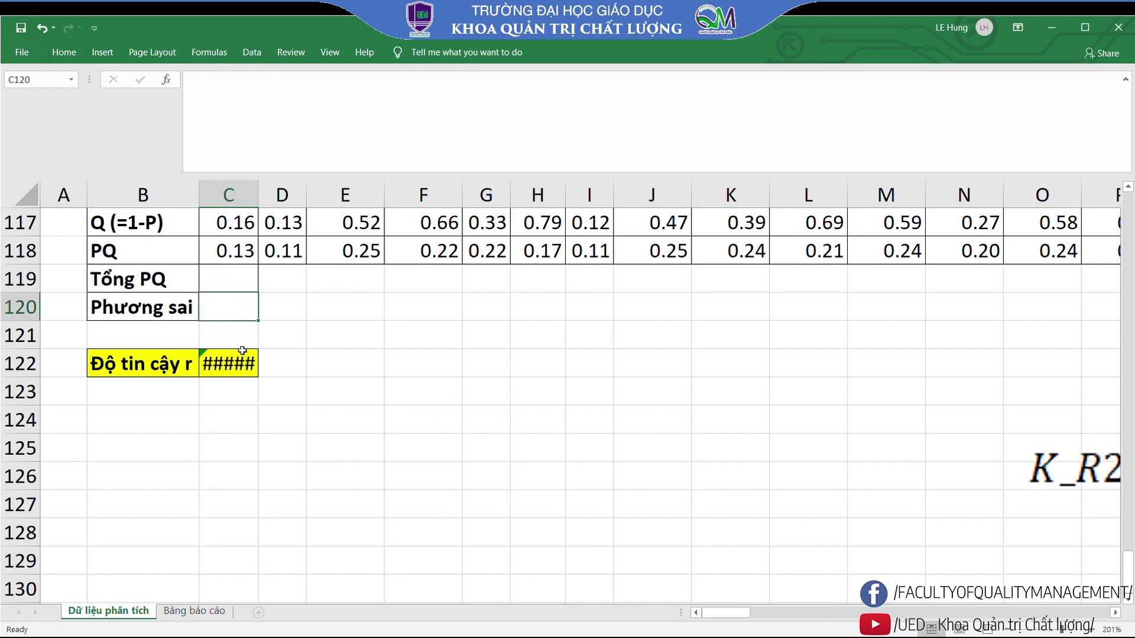
click(243, 357)
key(Delete)
click(319, 394)
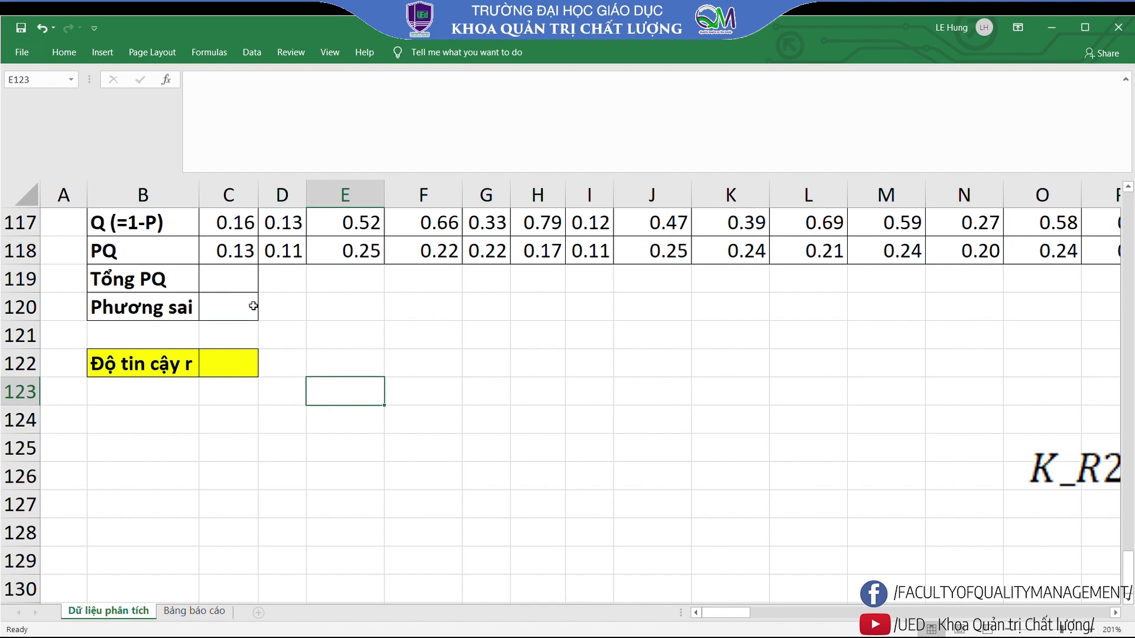
scroll(296, 393, up, 1)
drag(1035, 629, 1009, 631)
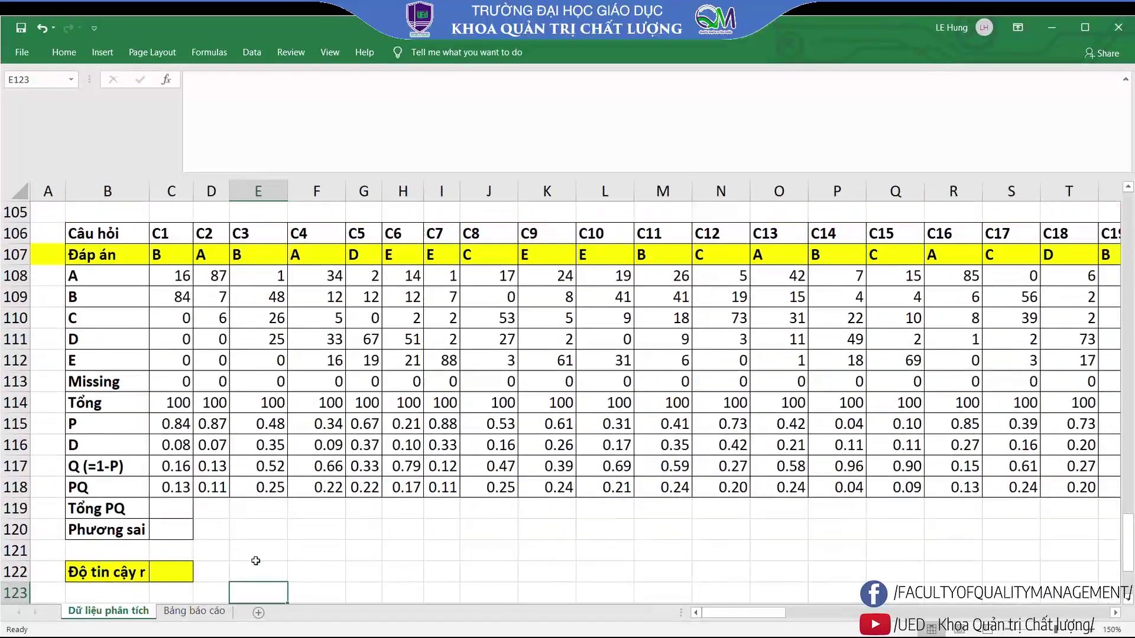
scroll(254, 558, down, 2)
drag(1011, 630, 1000, 626)
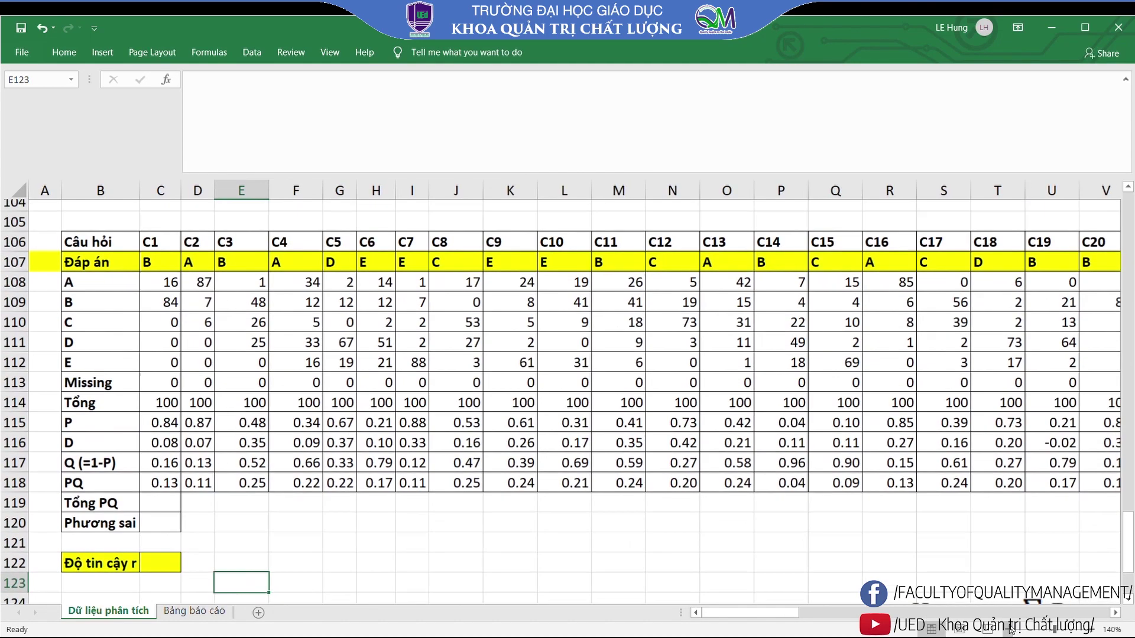
click(147, 465)
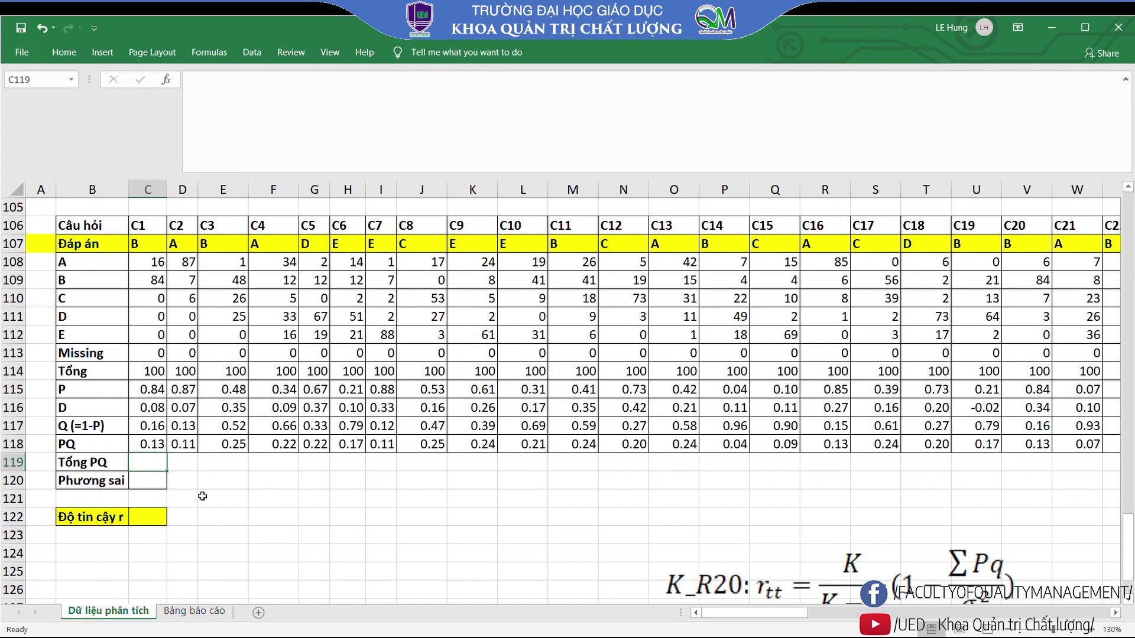
Re-enter a SUM over the PQ row (AQ118:AP118) in C119, showing 0.21 again
text(=sum)
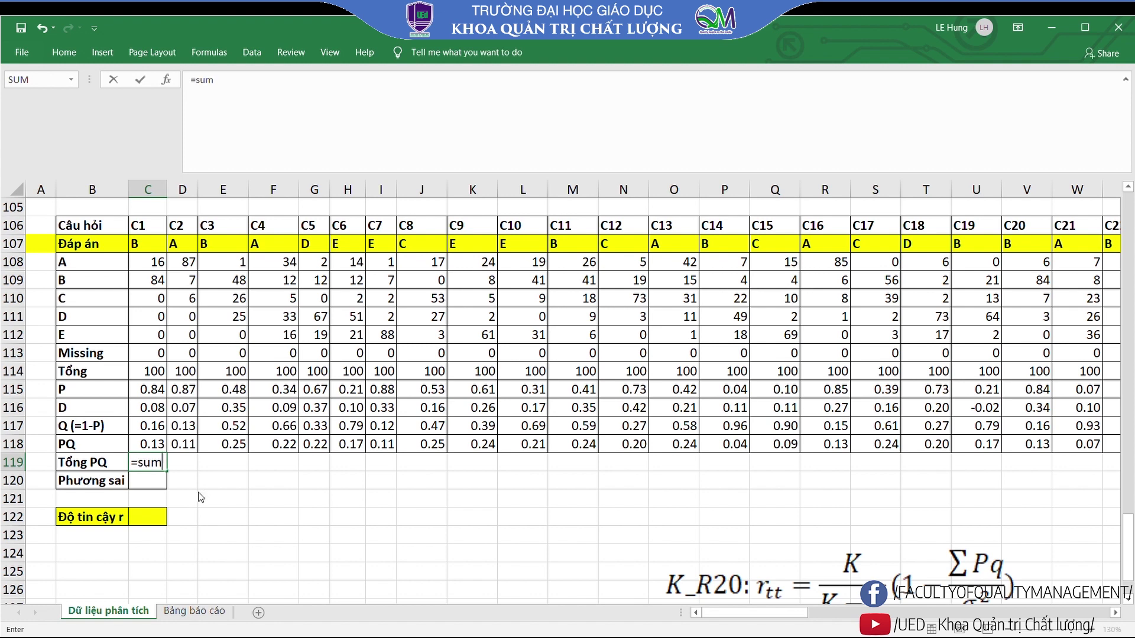
key(Tab)
text(a)
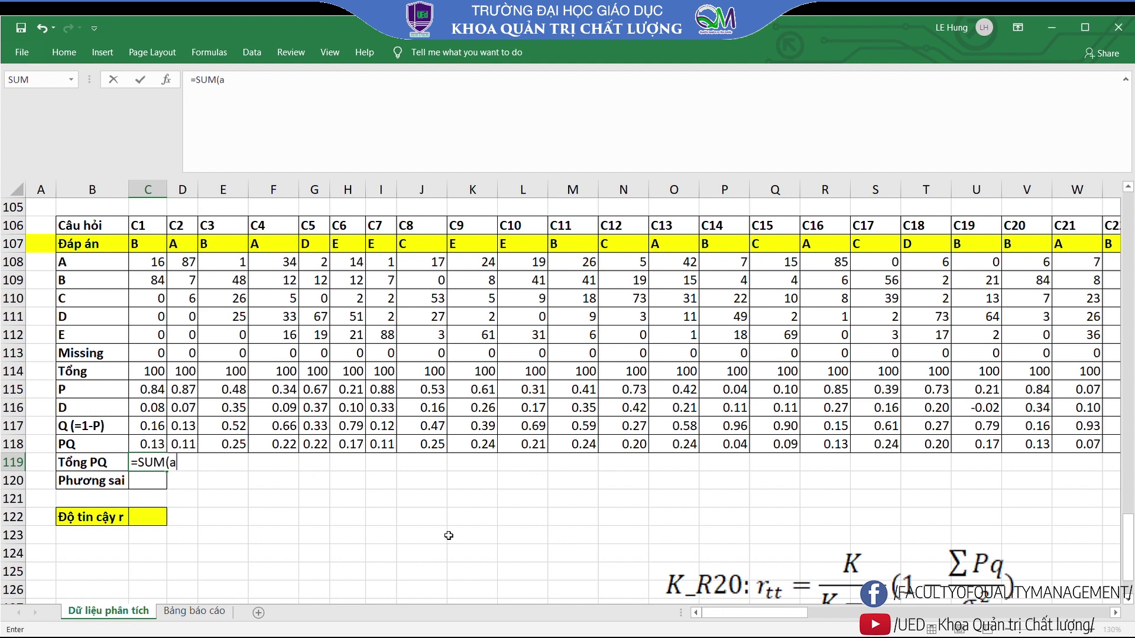
text(q)
text(118:)
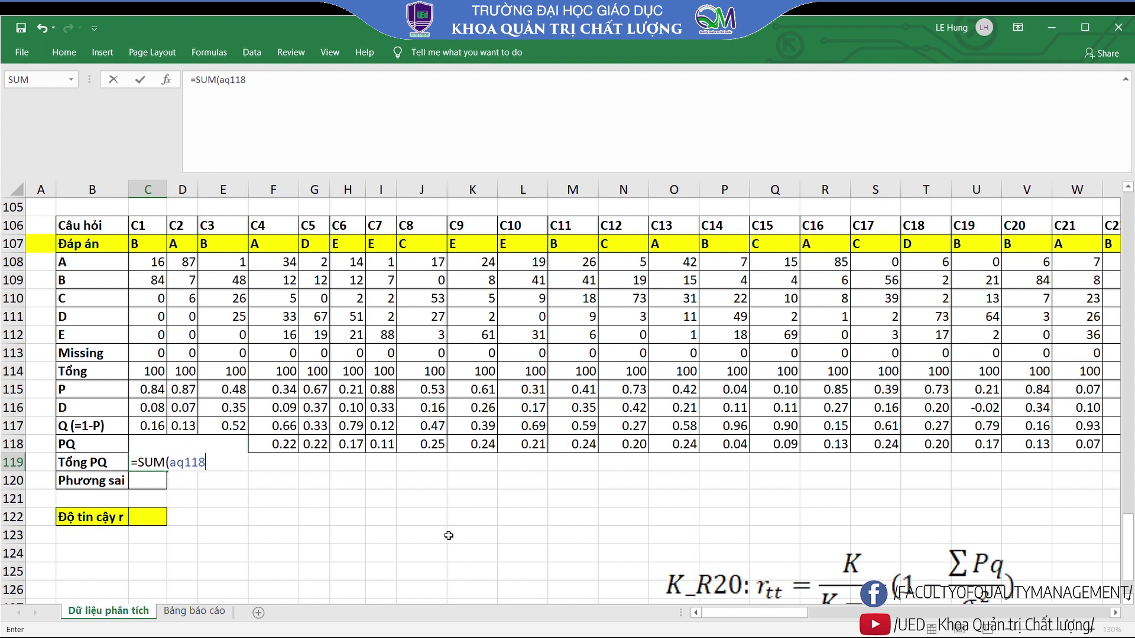
text(ap11)
text(8)
key(Return)
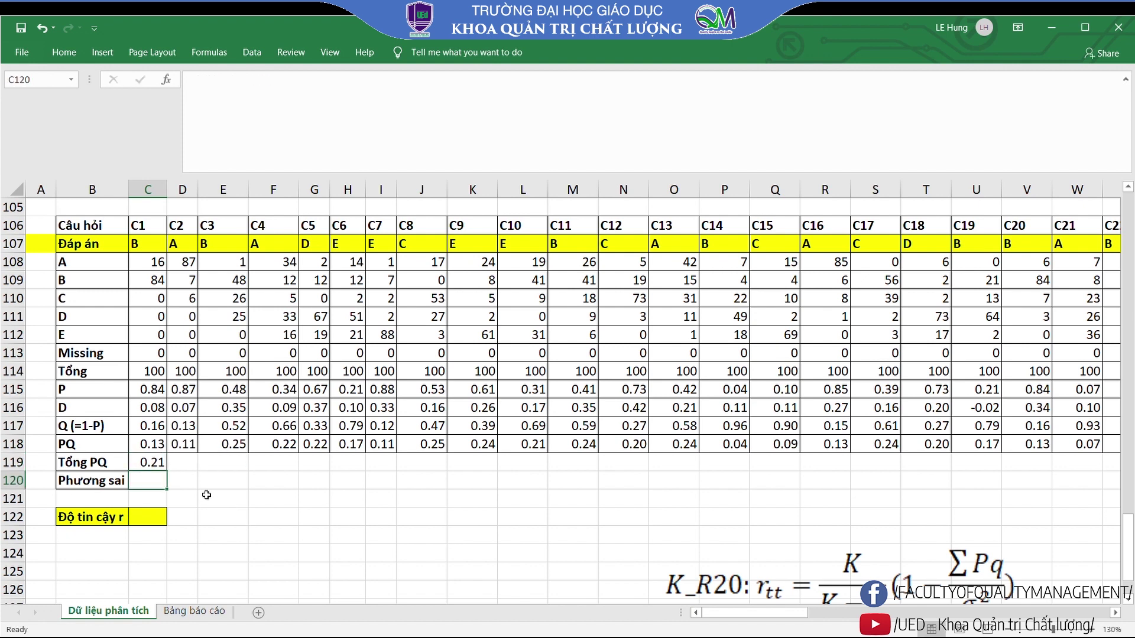
Correct the column letters of C119's SUM range to Q and P and confirm
double_click(164, 463)
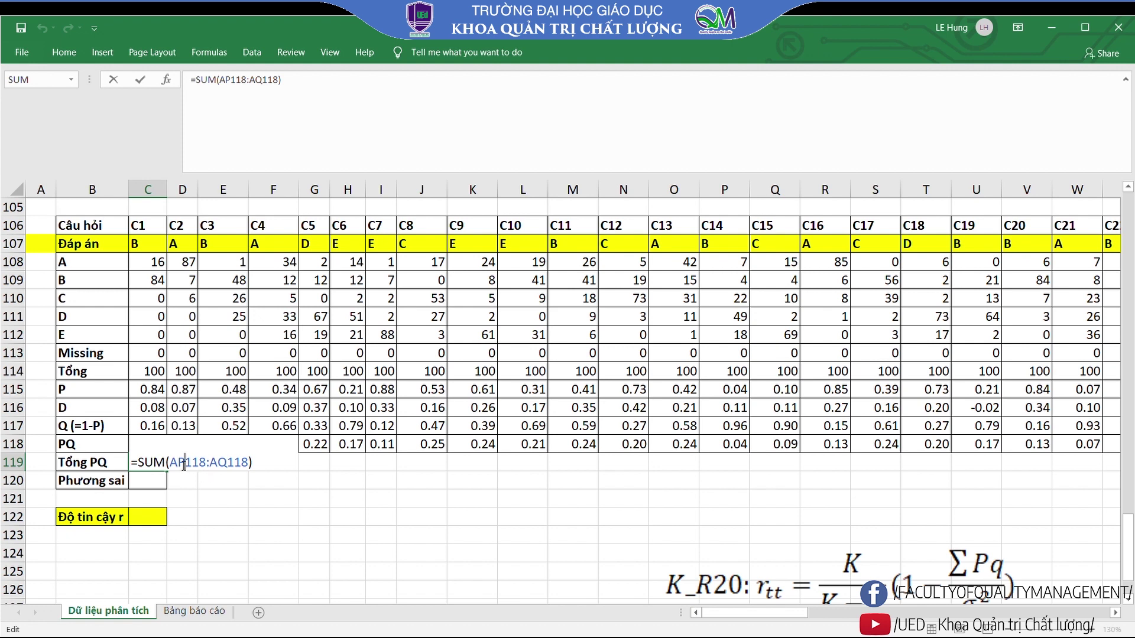
key(BackSpace)
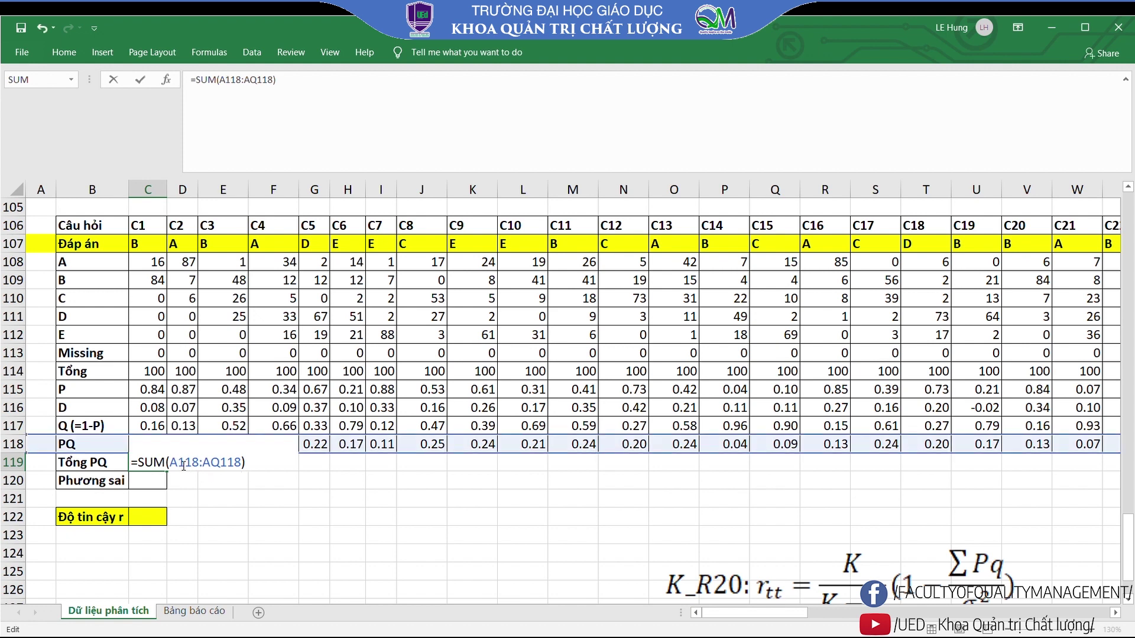
text(Q)
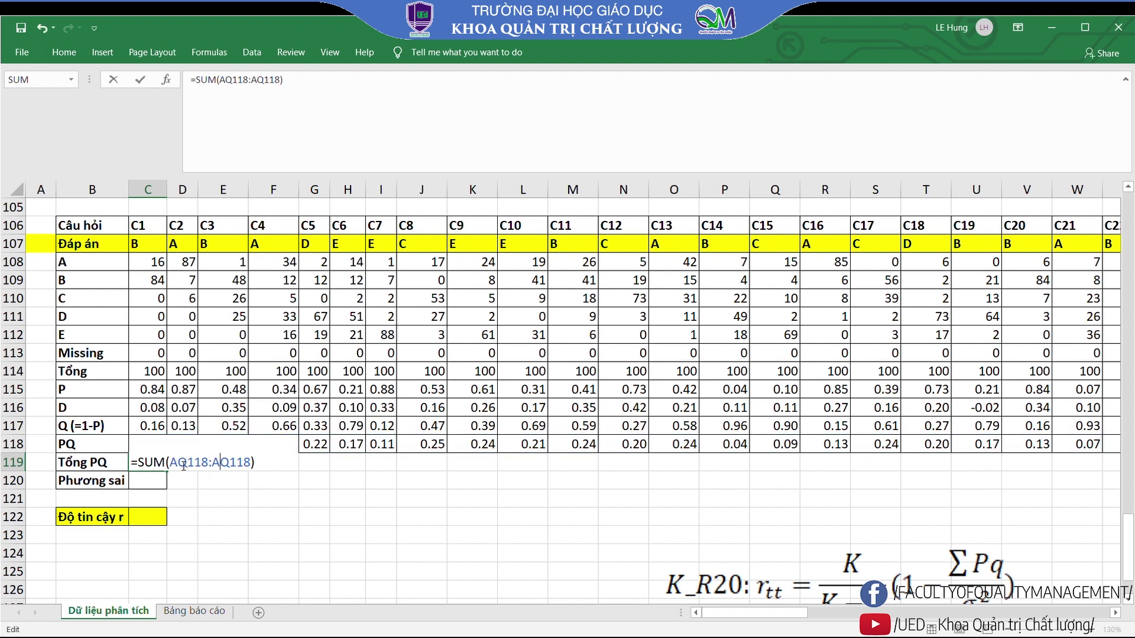
key(BackSpace)
text(P)
key(Return)
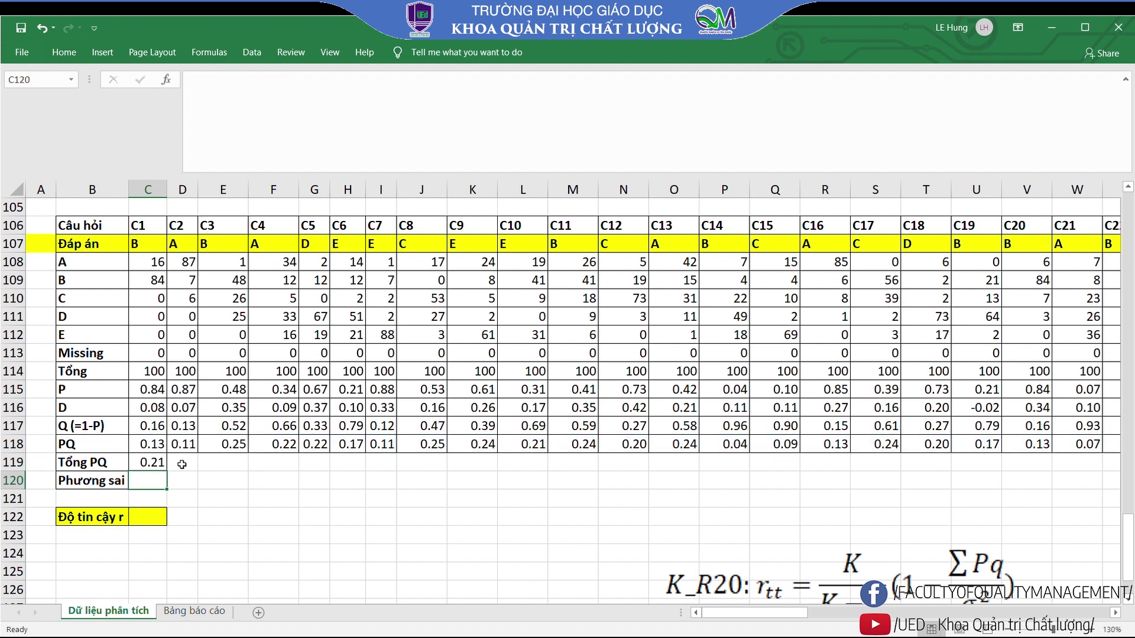
Delete the incorrect Tổng PQ formula from C119 and zoom in to 150%
mouse_move(784, 613)
mouse_down()
mouse_move(912, 611)
mouse_move(193, 631)
mouse_up()
click(148, 464)
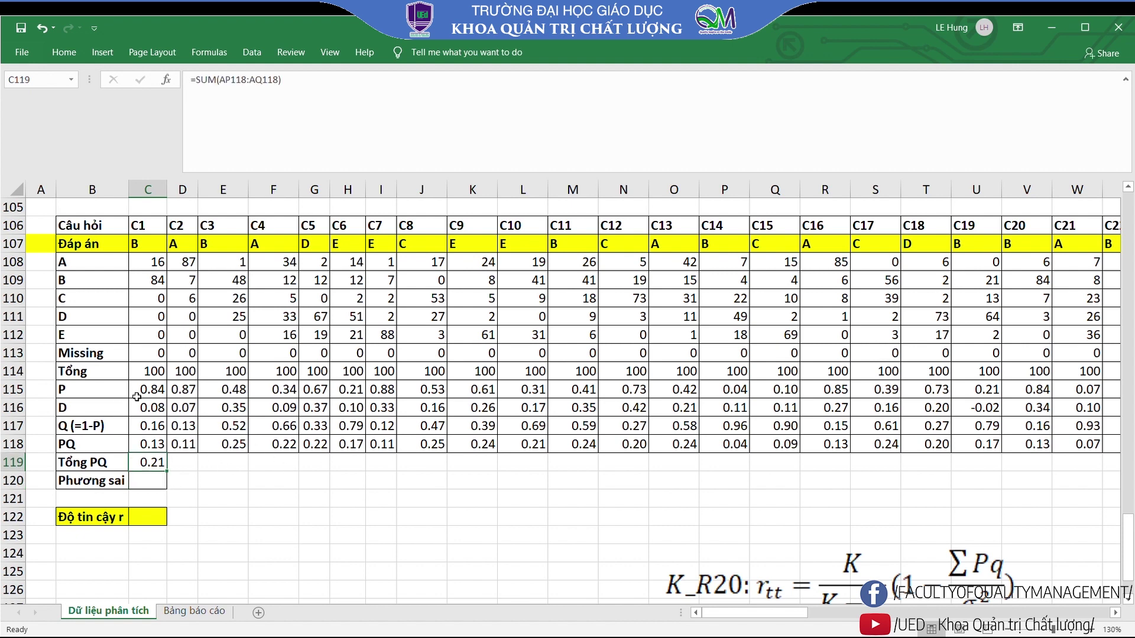
key(Delete)
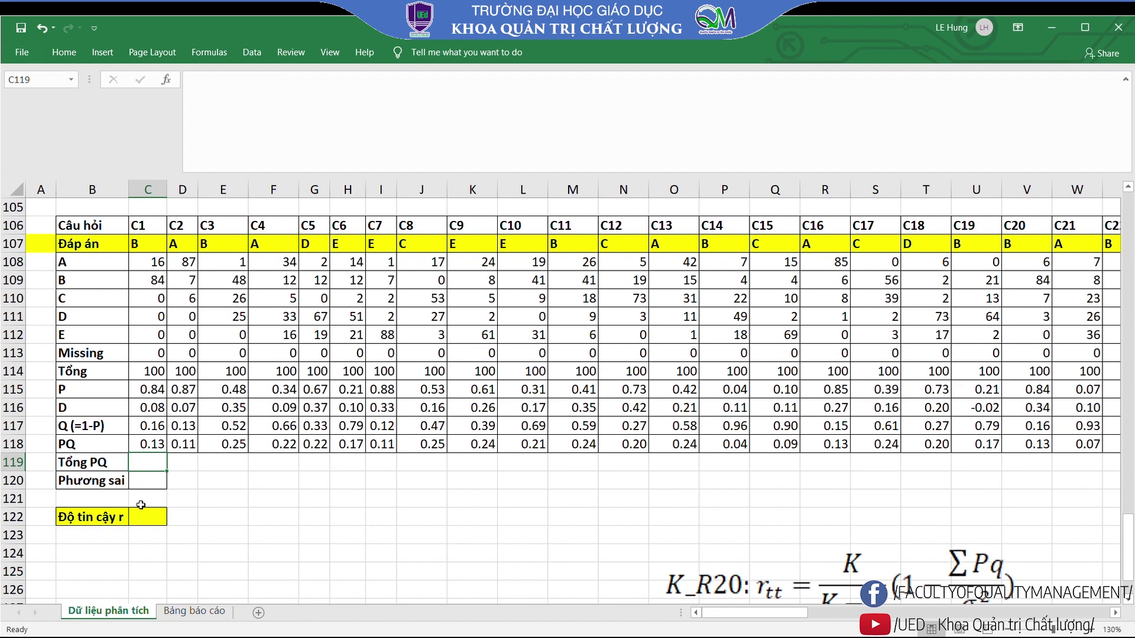
click(1092, 629)
click(1091, 630)
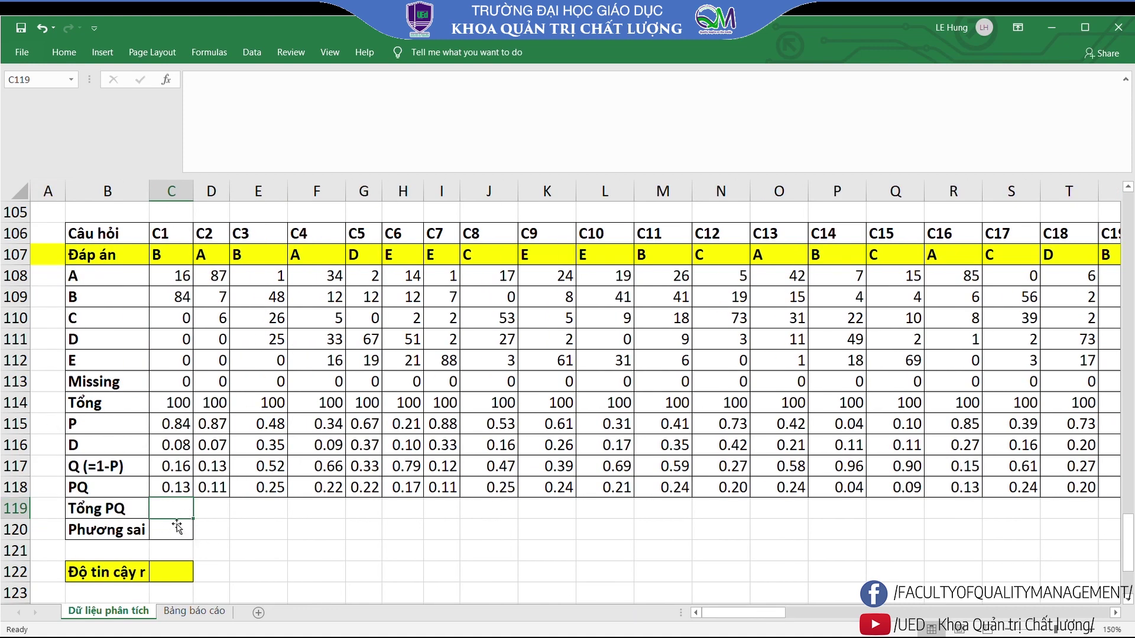
Enter =SUM(C118:AP118) in C119 so Tổng PQ shows 7.45
text(=)
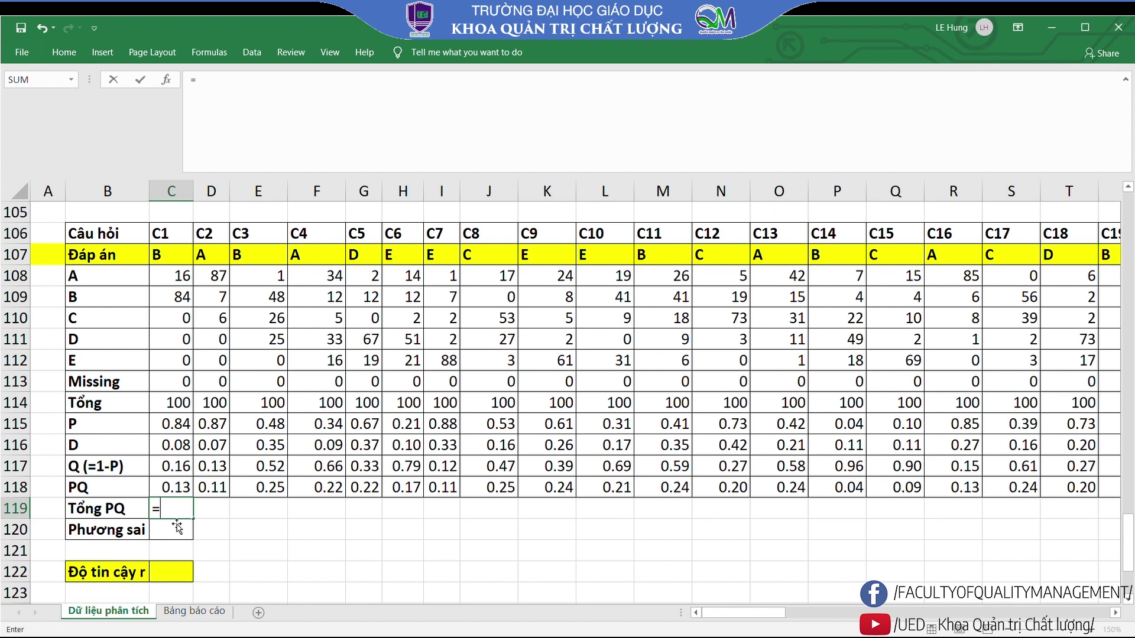
text(sum)
key(Tab)
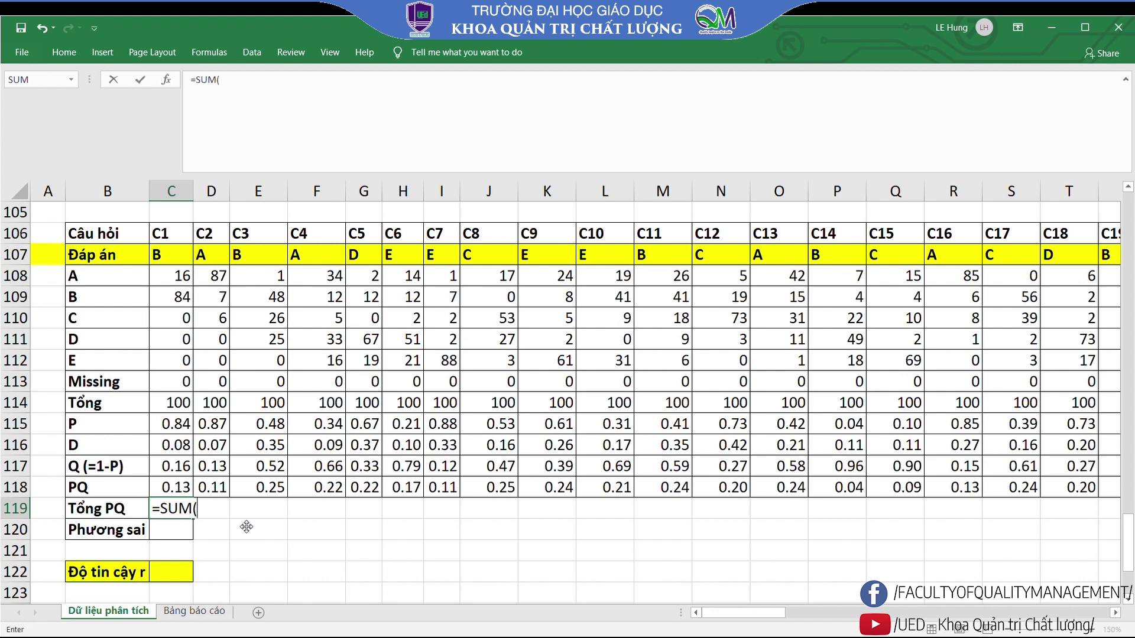
text(c)
text(118:)
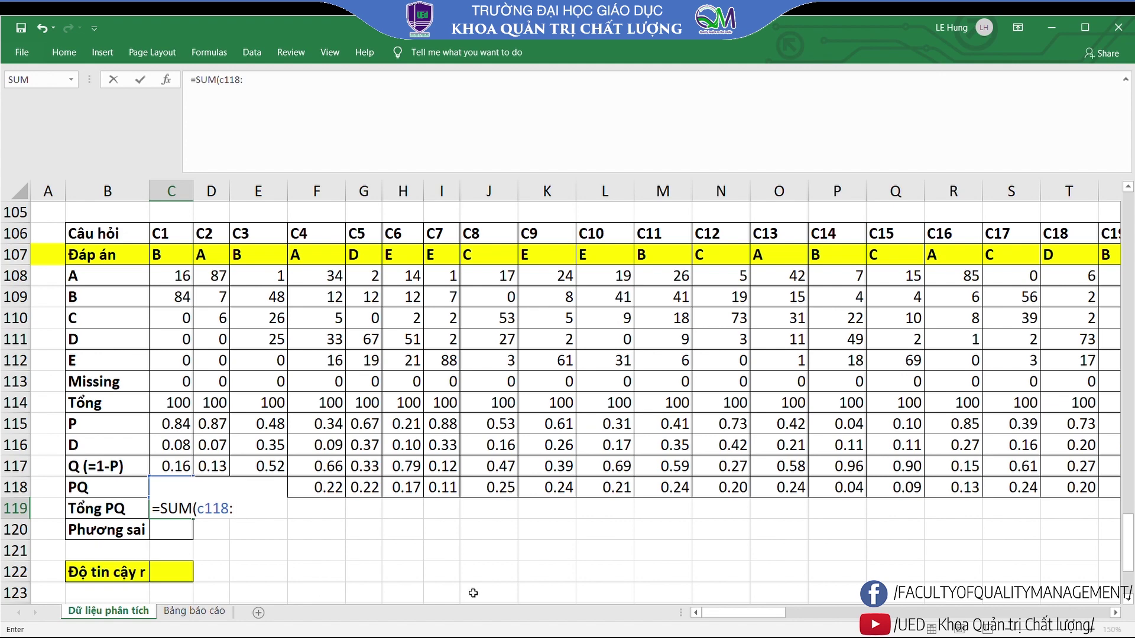
mouse_move(736, 620)
mouse_down()
mouse_move(828, 624)
mouse_move(530, 600)
mouse_up()
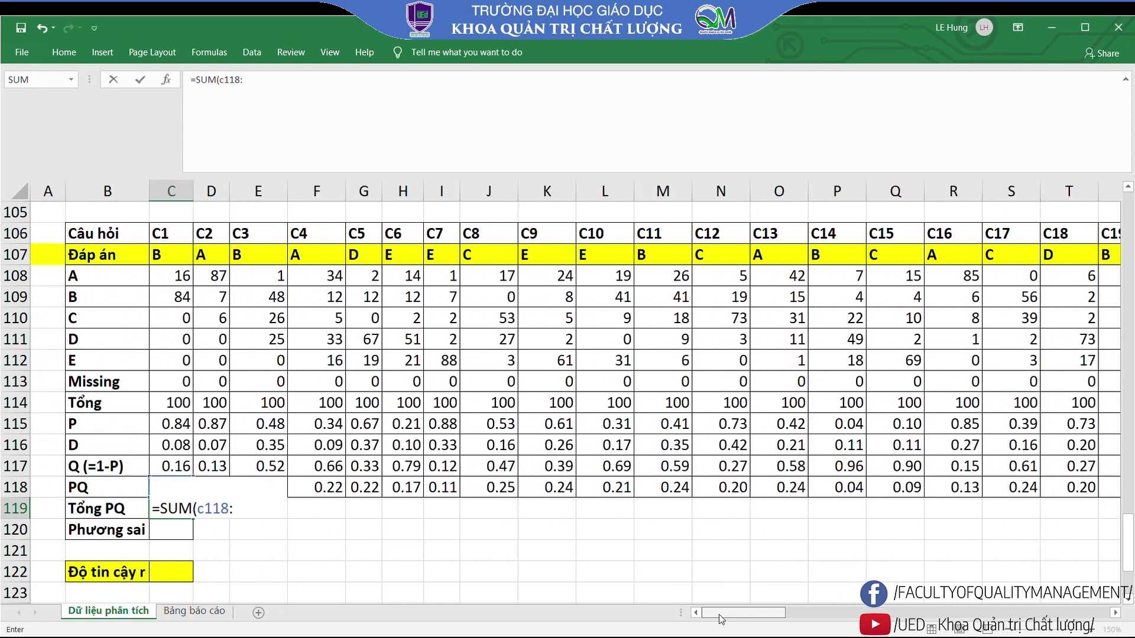
text(ap1)
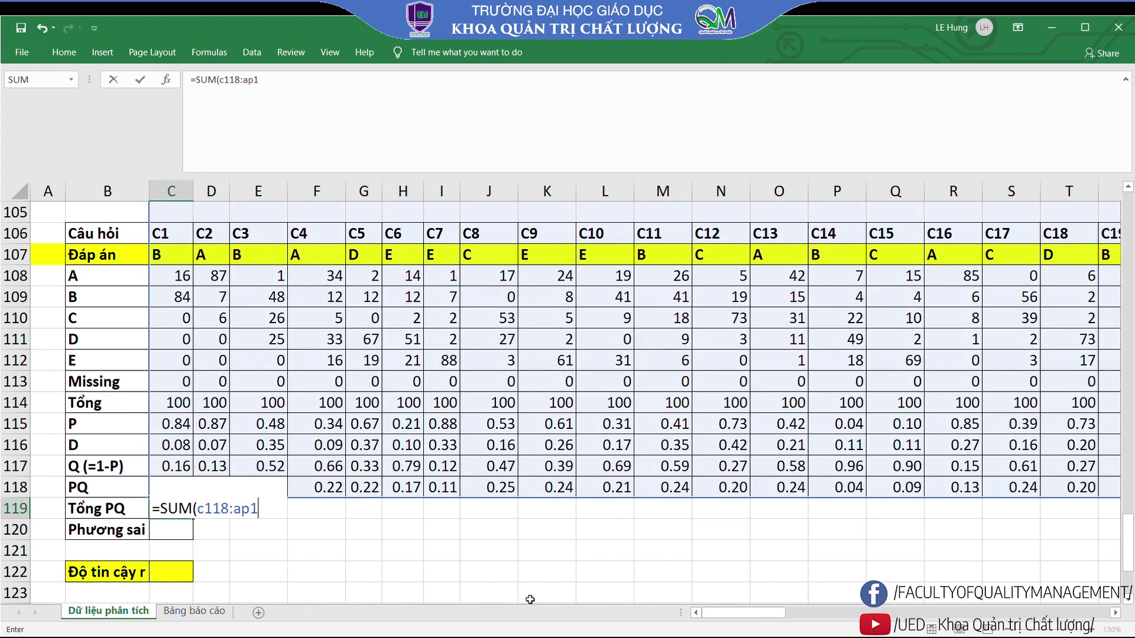
text(18)
key(Return)
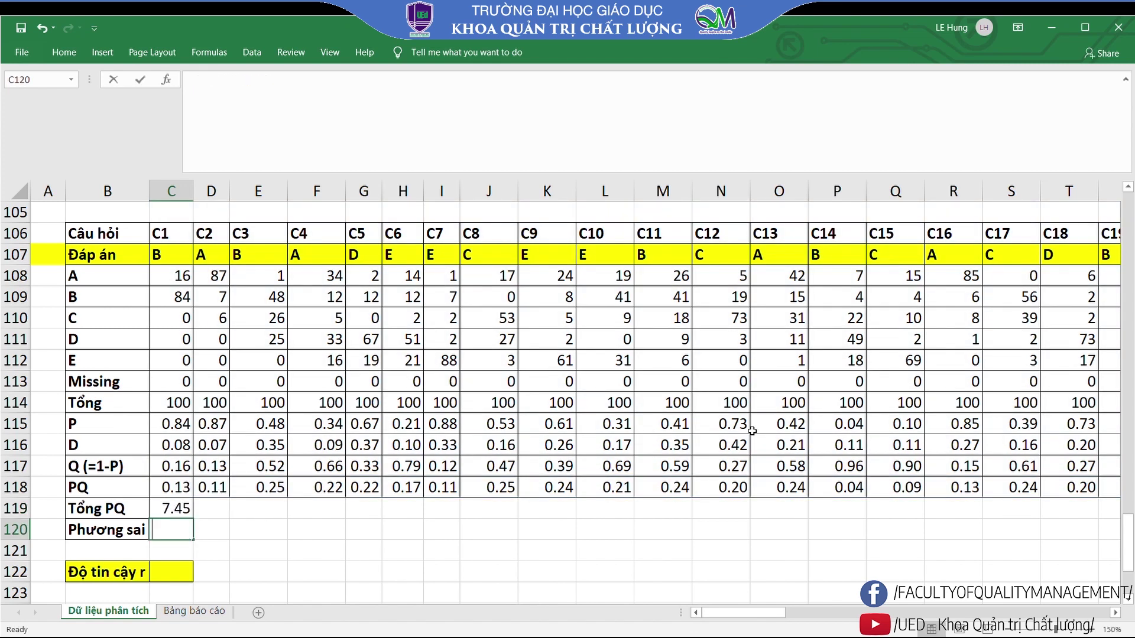
Enter =VAR(CE4:CE103) in C120 so Phương sai shows 15.70
text(=)
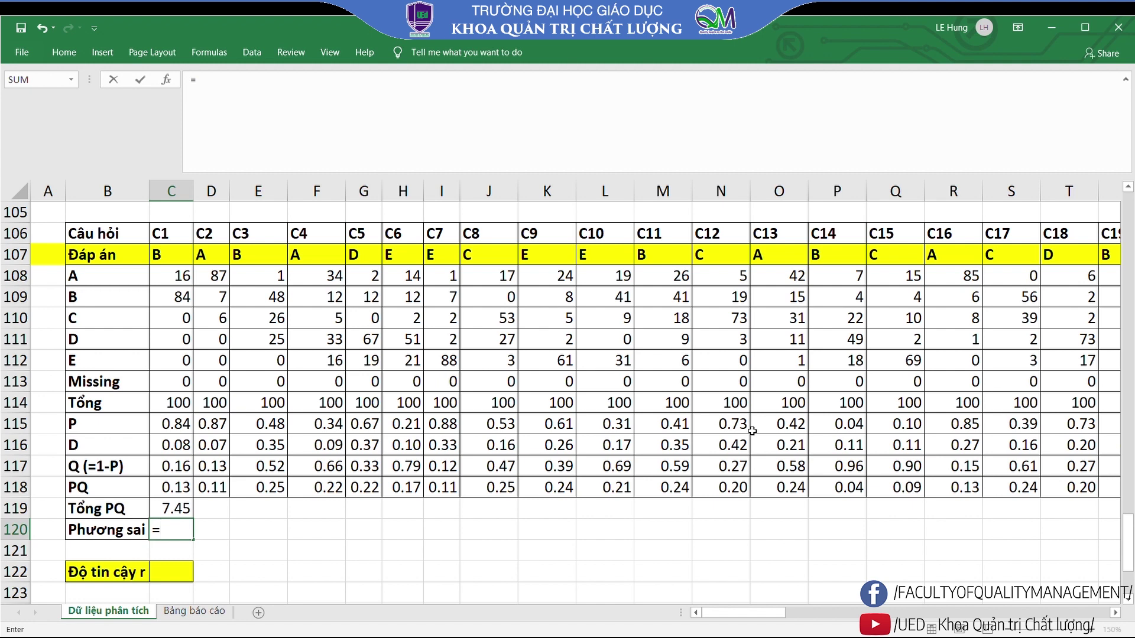
text(va)
text((ce)
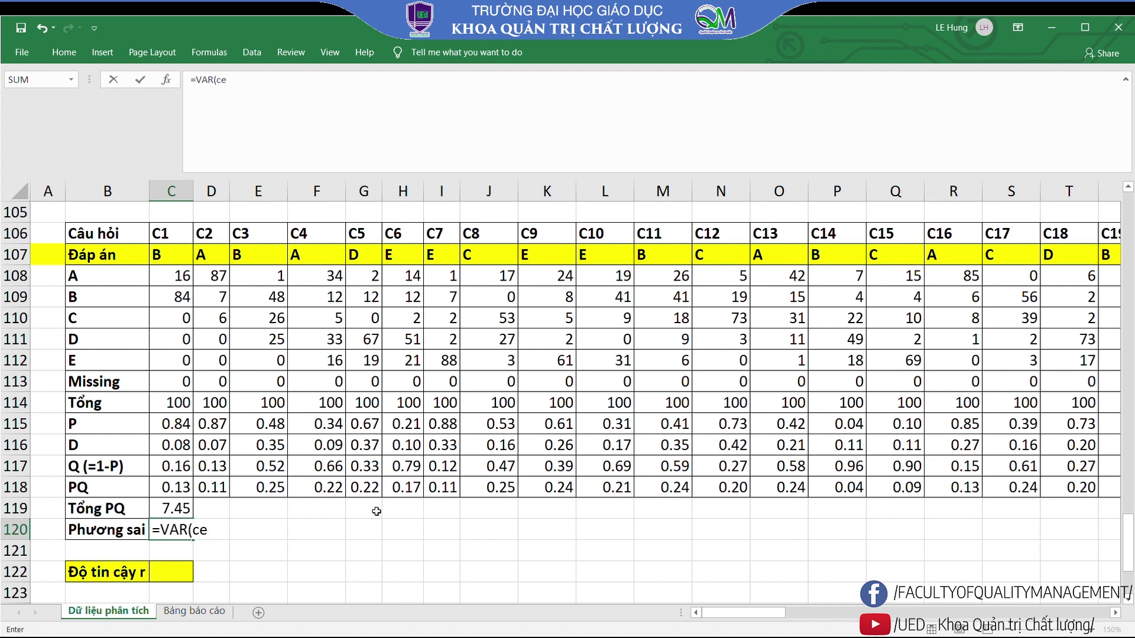
text(4:ce103)
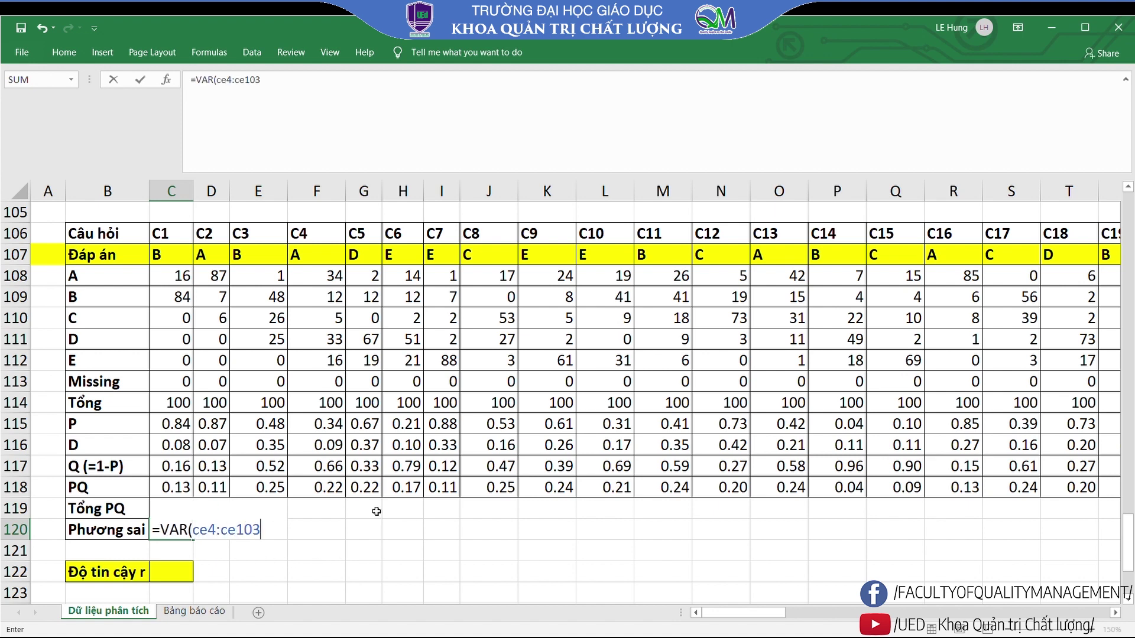
key(Return)
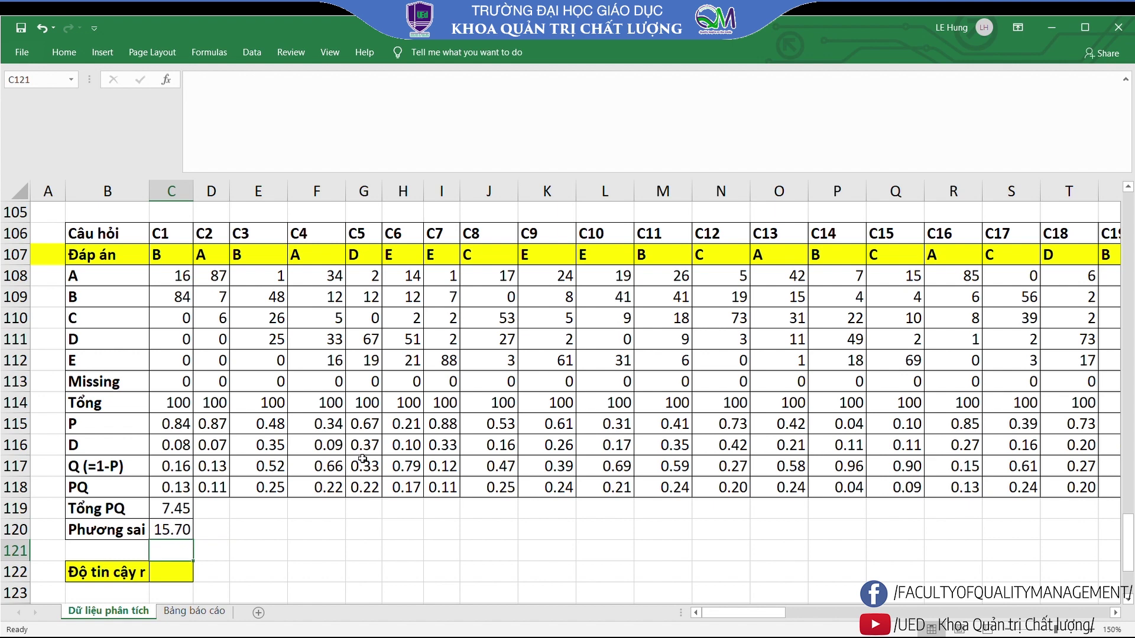
scroll(362, 459, down, 3)
Move the K-R20 formula picture beside the result cells
click(187, 382)
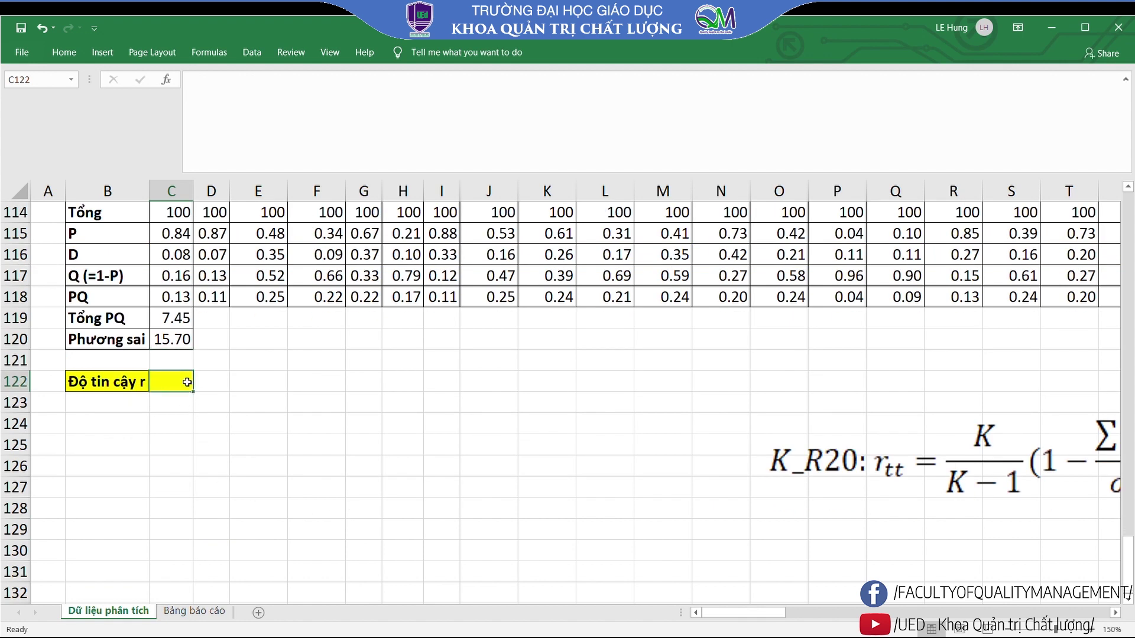
click(801, 475)
drag(884, 508, 568, 470)
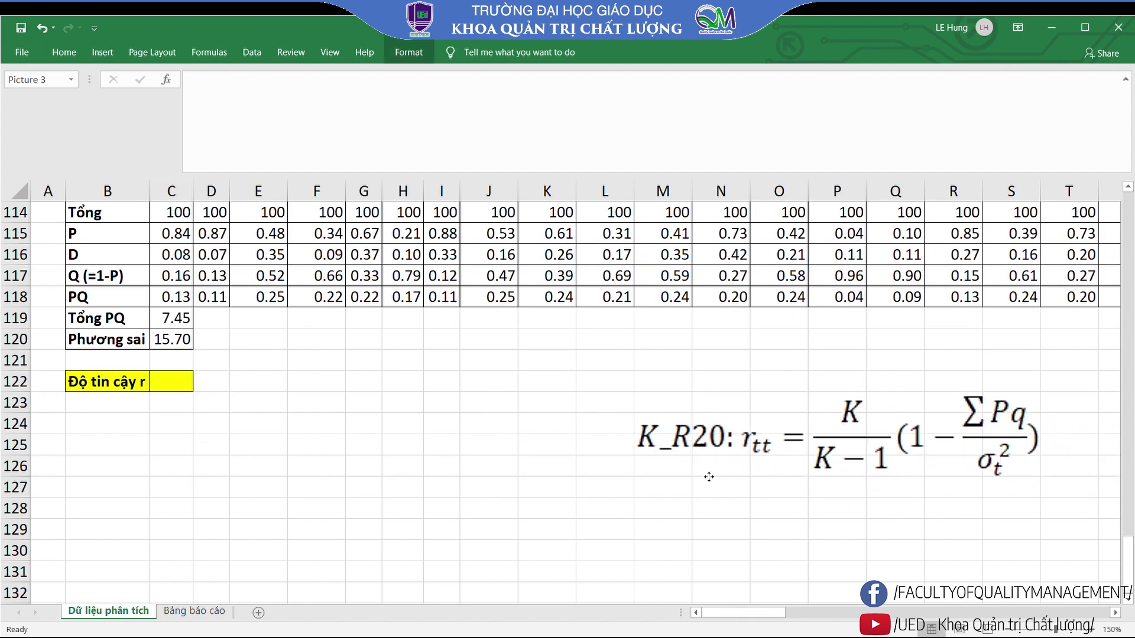
Enter =40*(1-C119/C120)/39 in C122 so Độ tin cậy r shows 0.54
click(173, 389)
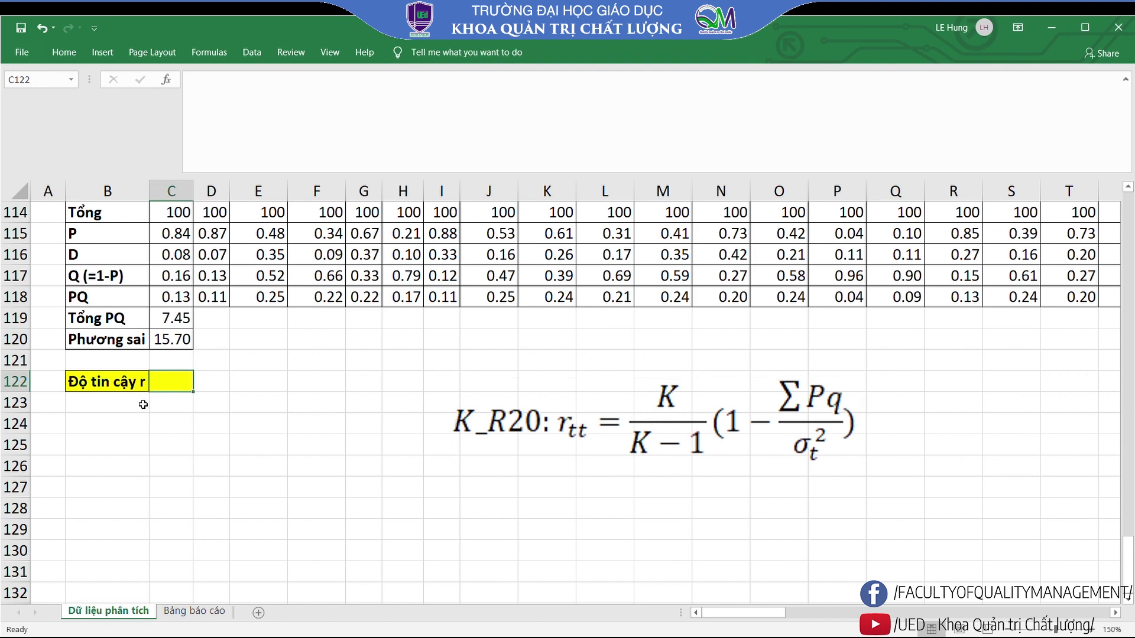
text(=40)
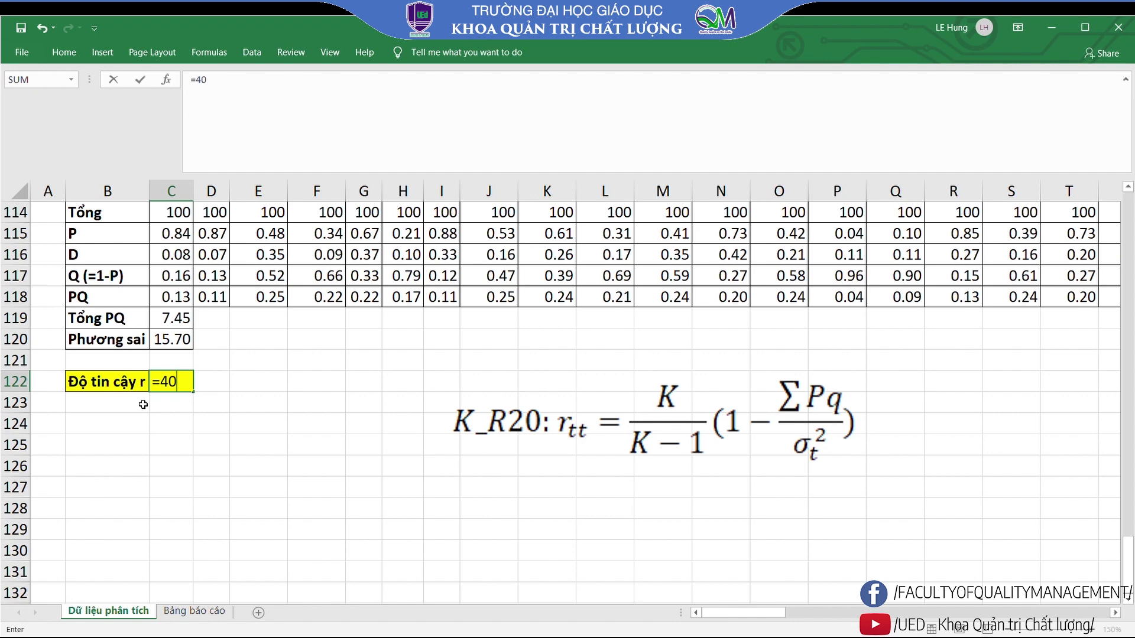
text(*(1-)
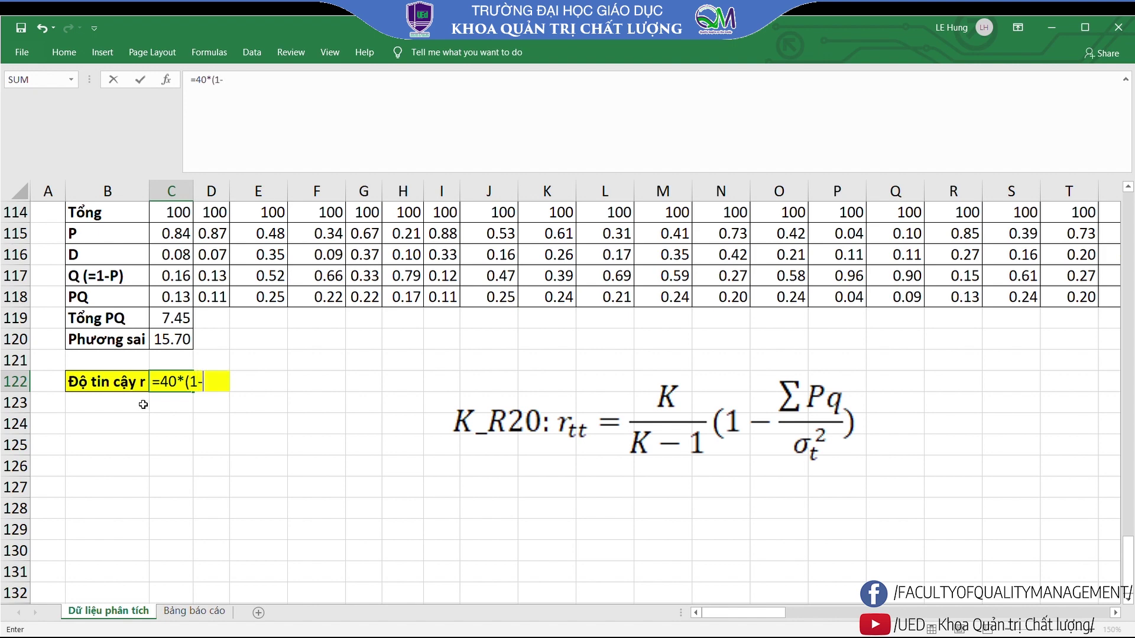
click(168, 323)
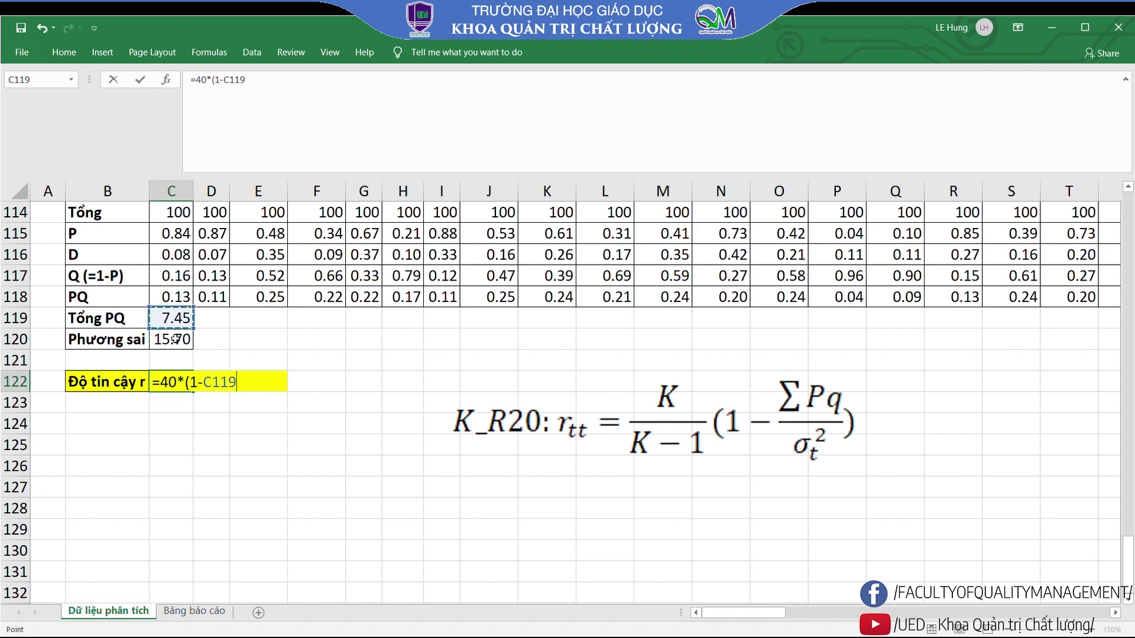
text(/)
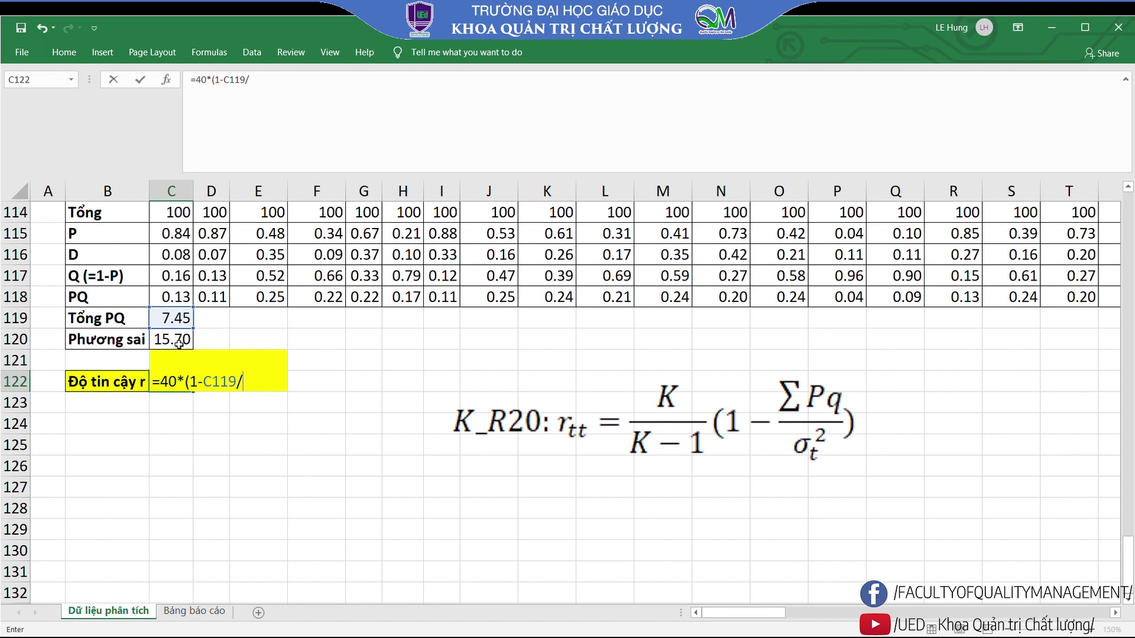
click(178, 340)
text())
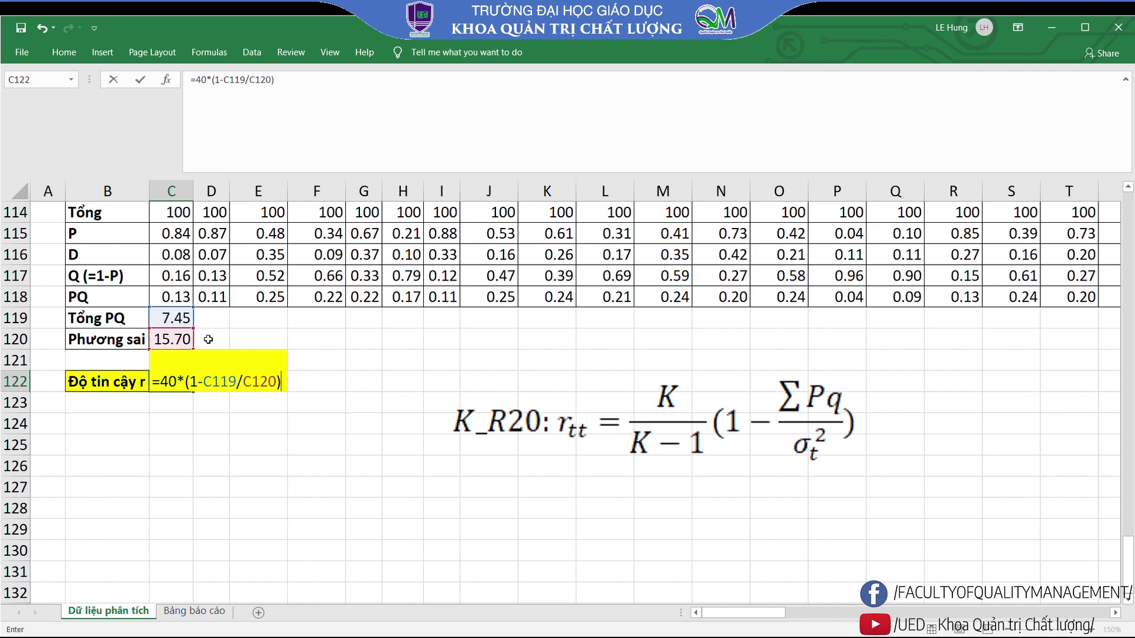
text(/)
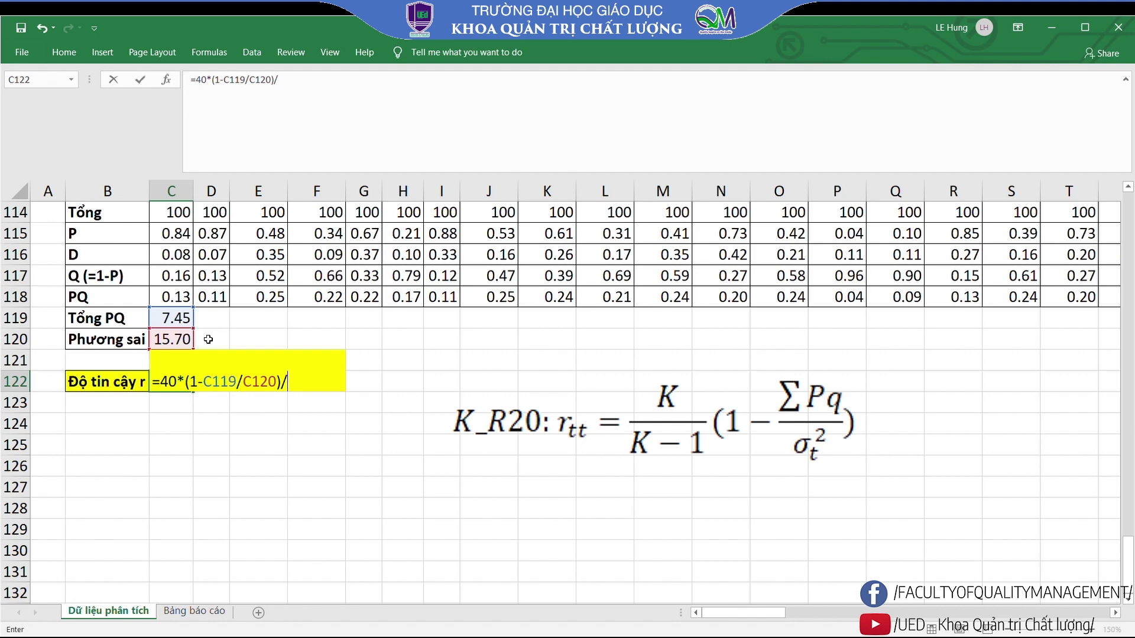
text(39)
key(Return)
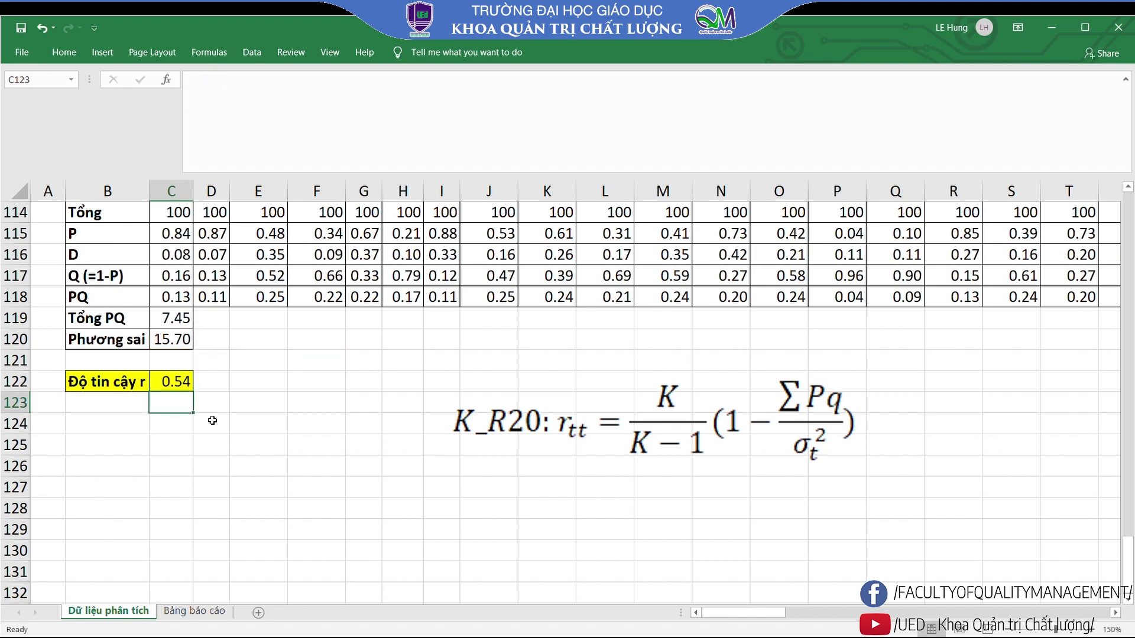
Select and copy the item-analysis table B106:AP118 on Dữ liệu phân tích
scroll(434, 451, up, 3)
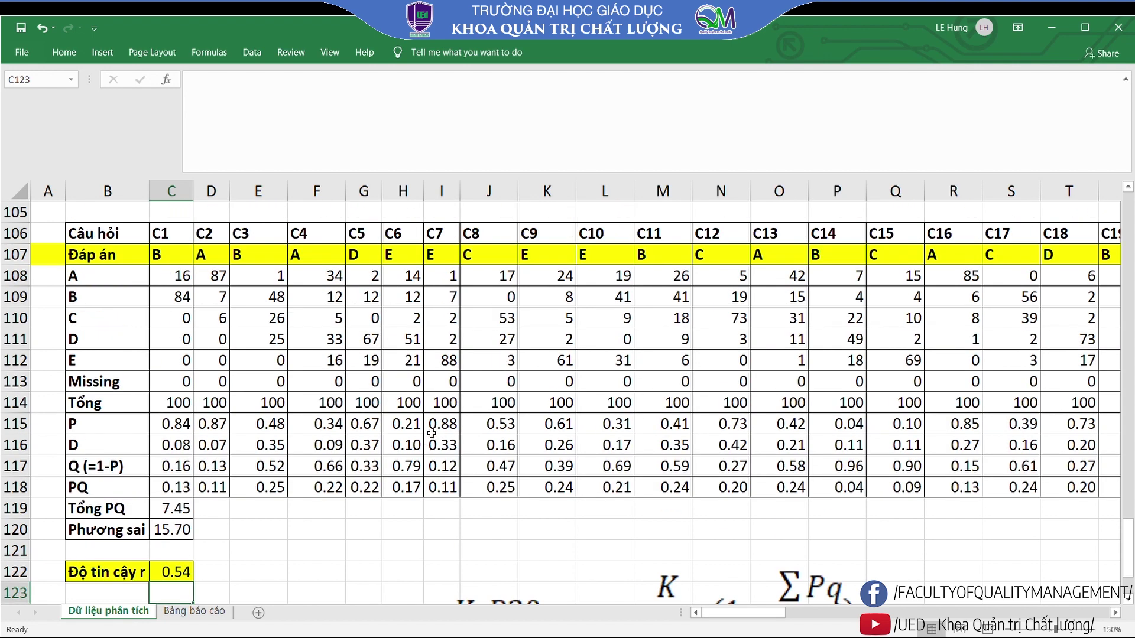
scroll(432, 434, down, 2)
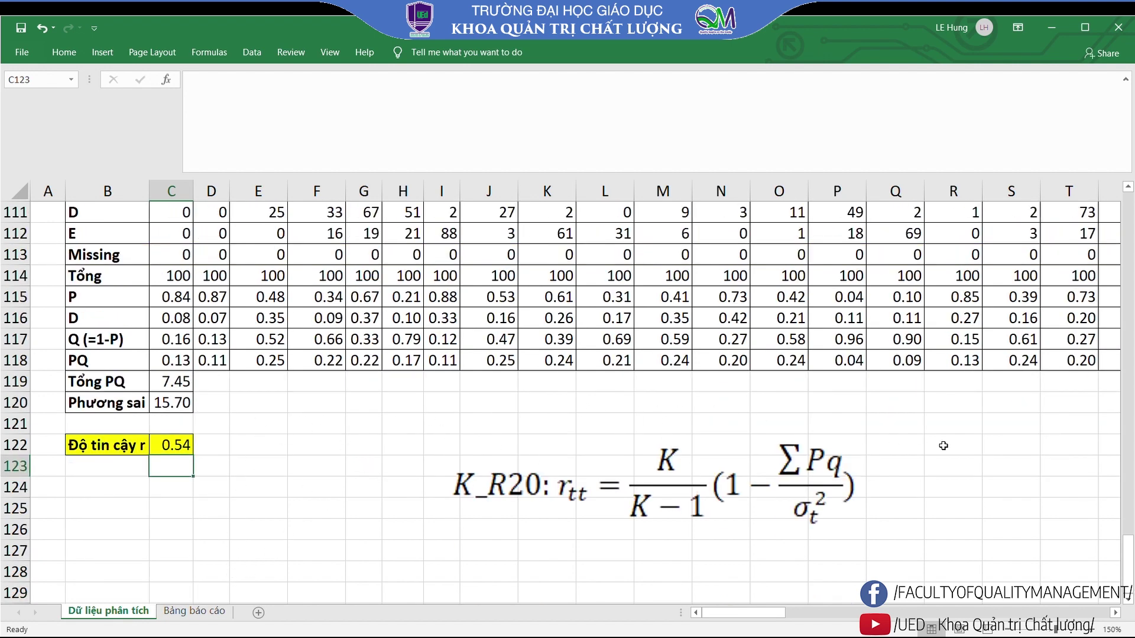
drag(771, 612, 968, 607)
drag(967, 607, 734, 608)
scroll(443, 471, up, 4)
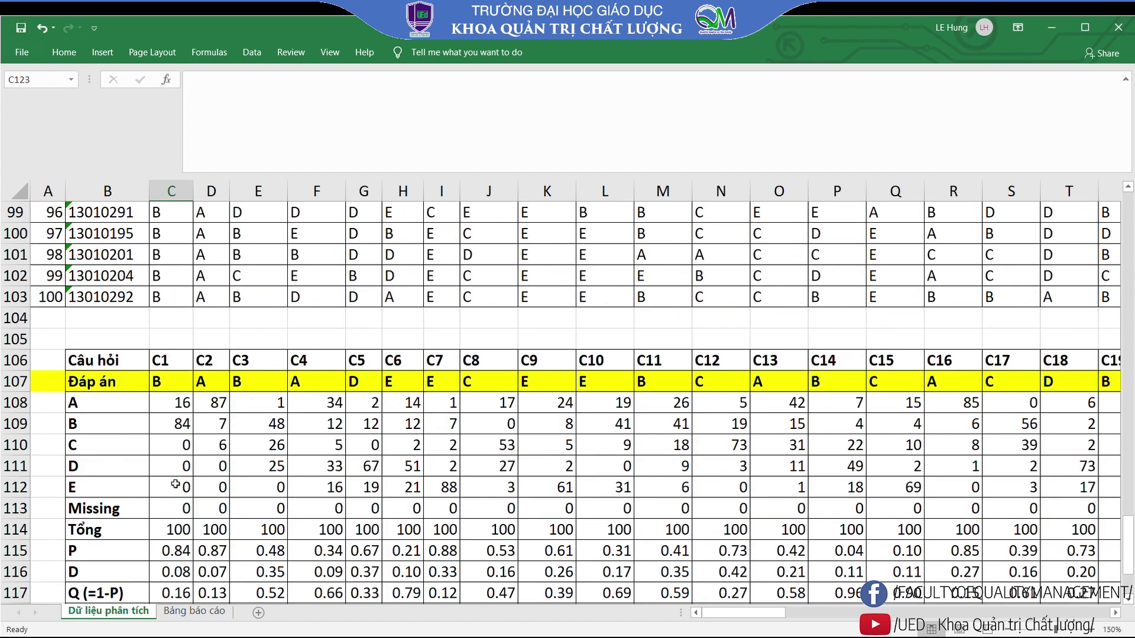
drag(111, 361, 1131, 521)
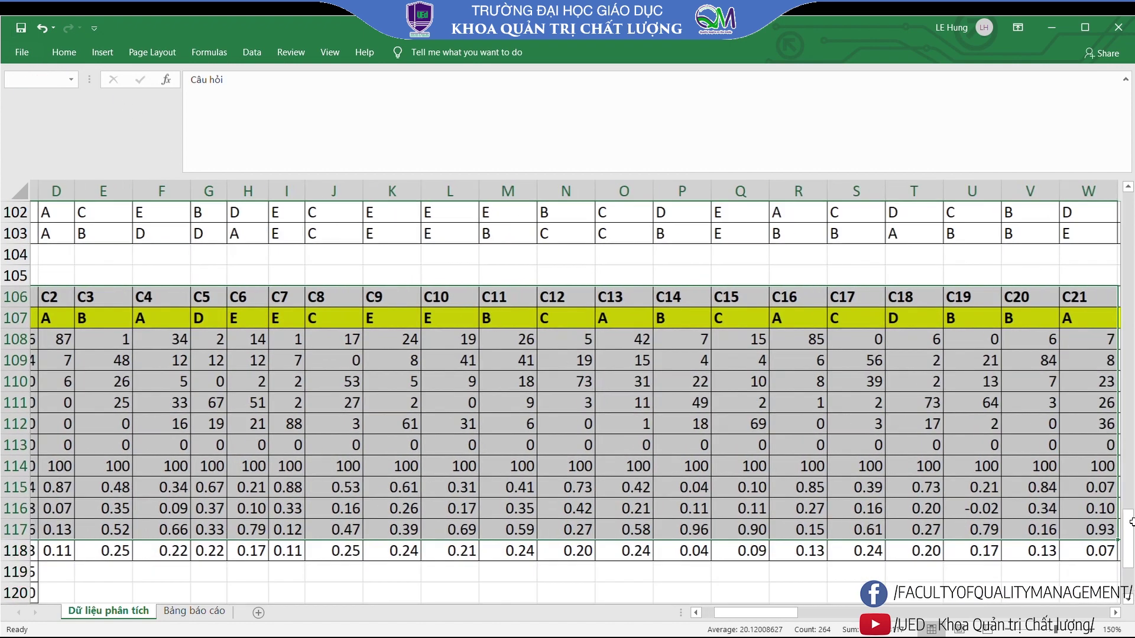
drag(1130, 521, 1076, 549)
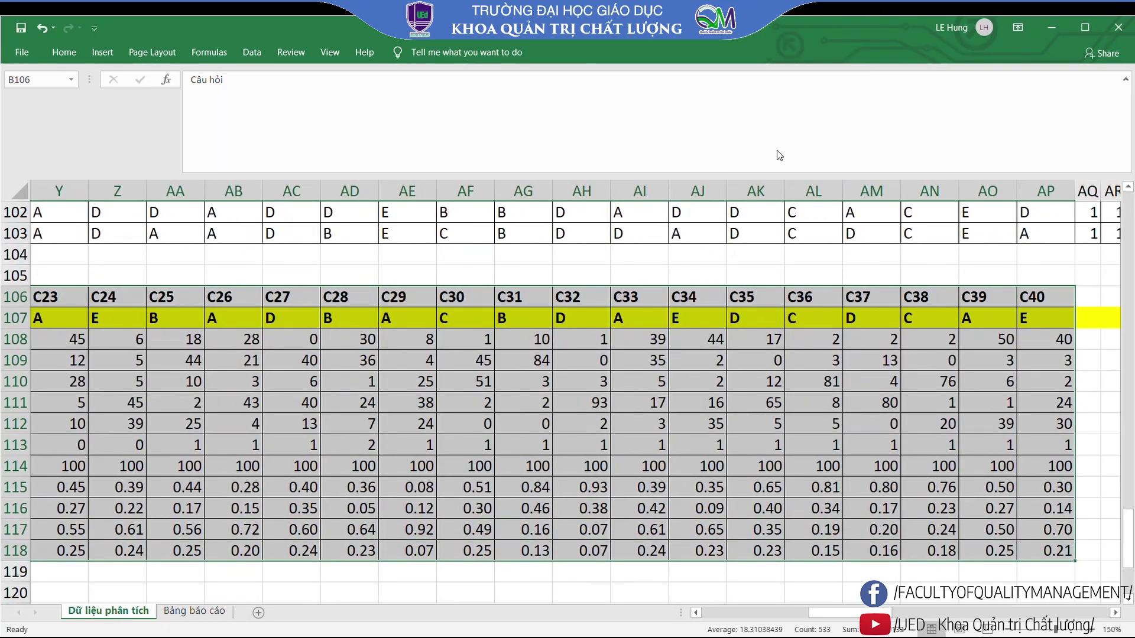
key(ctrl+c)
Switch to the Bảng báo cáo sheet and select C7 as the paste target
scroll(567, 413, left, 10)
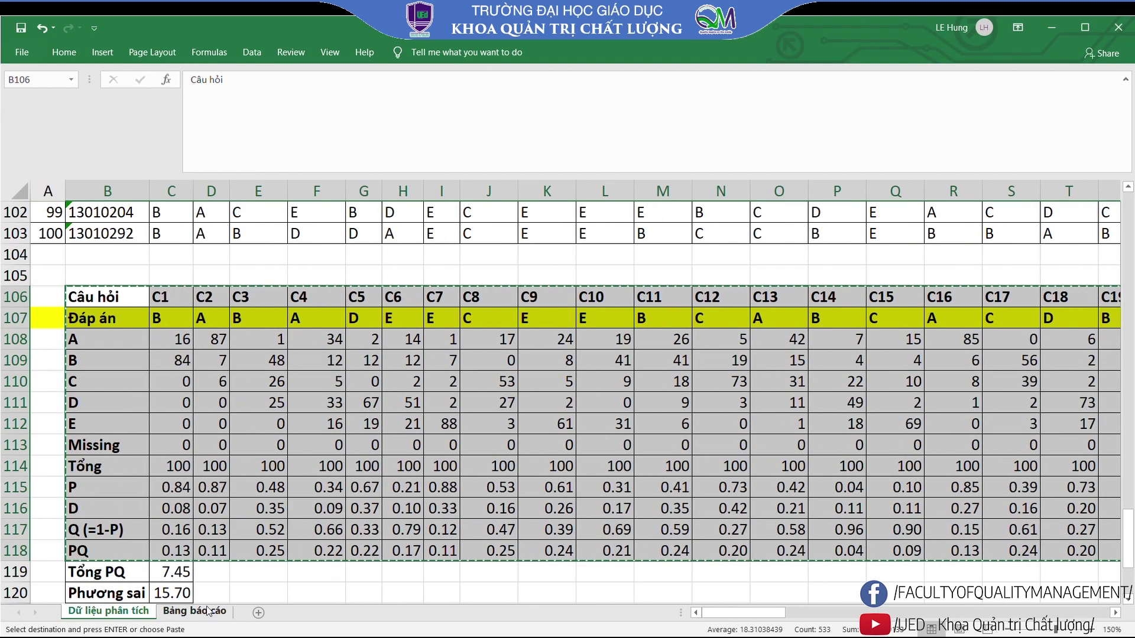
click(194, 610)
click(149, 230)
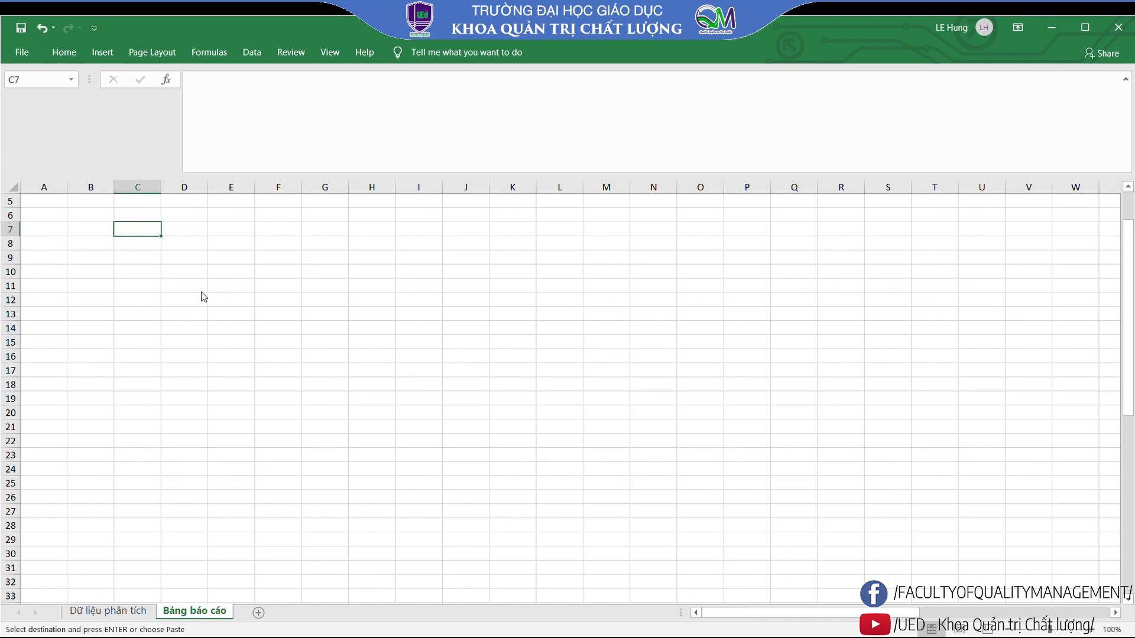
Paste the item table at C7 on Bảng báo cáo and copy that pasted table
key(ctrl+v)
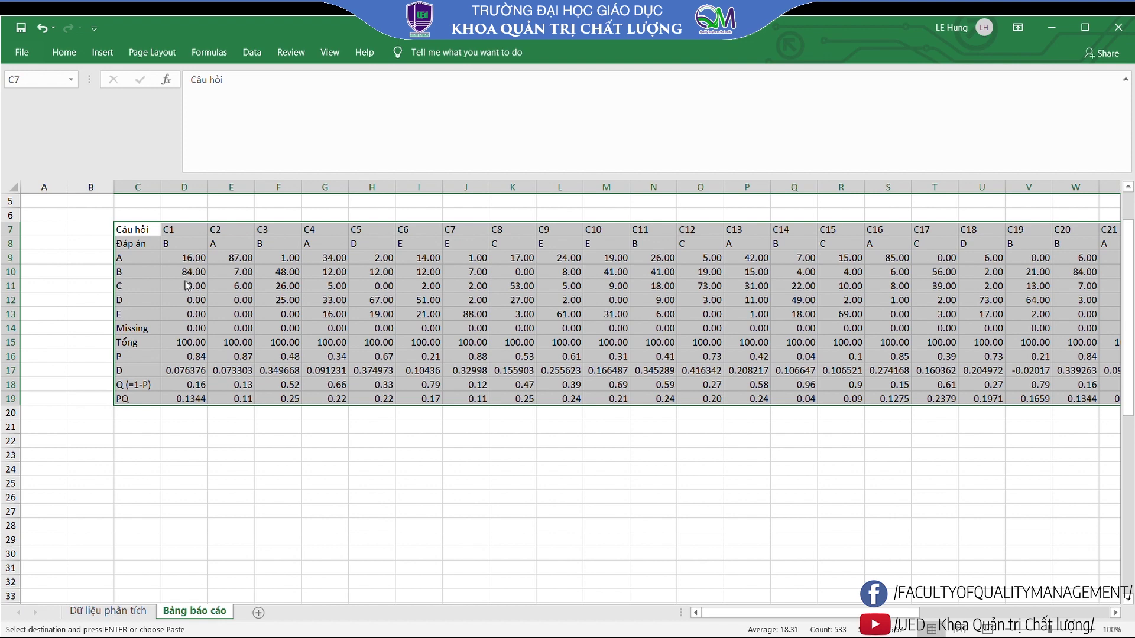
key(ctrl+c)
scroll(172, 301, down, 4)
Place a transposed copy of the item table at C23, one row per question
click(137, 288)
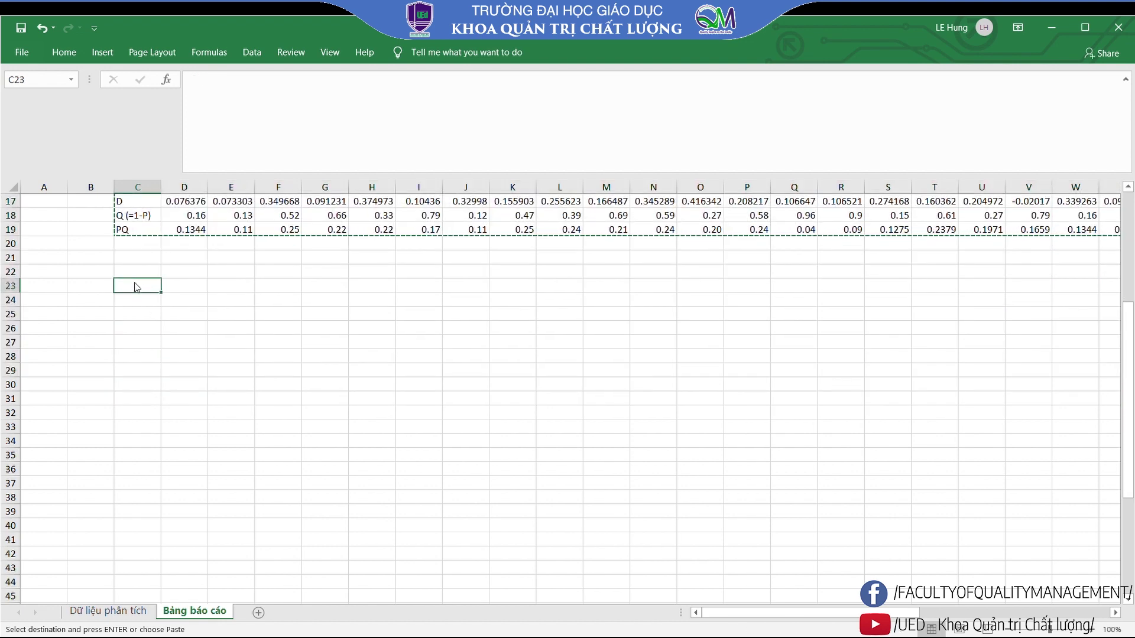
key(ctrl+v)
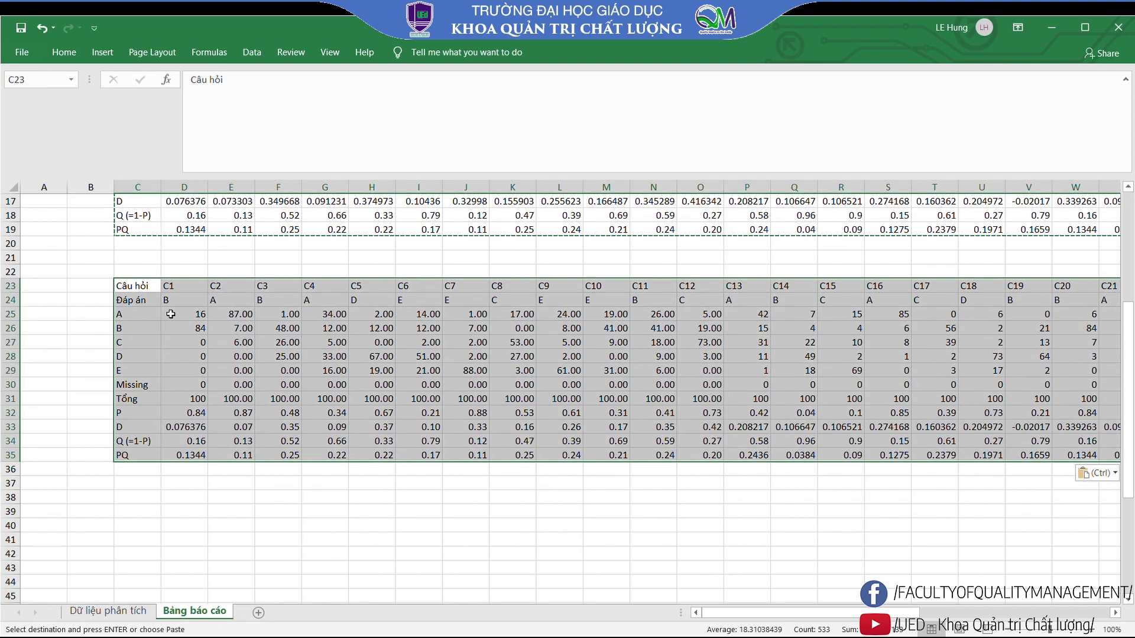
key(ctrl+z)
click(135, 291)
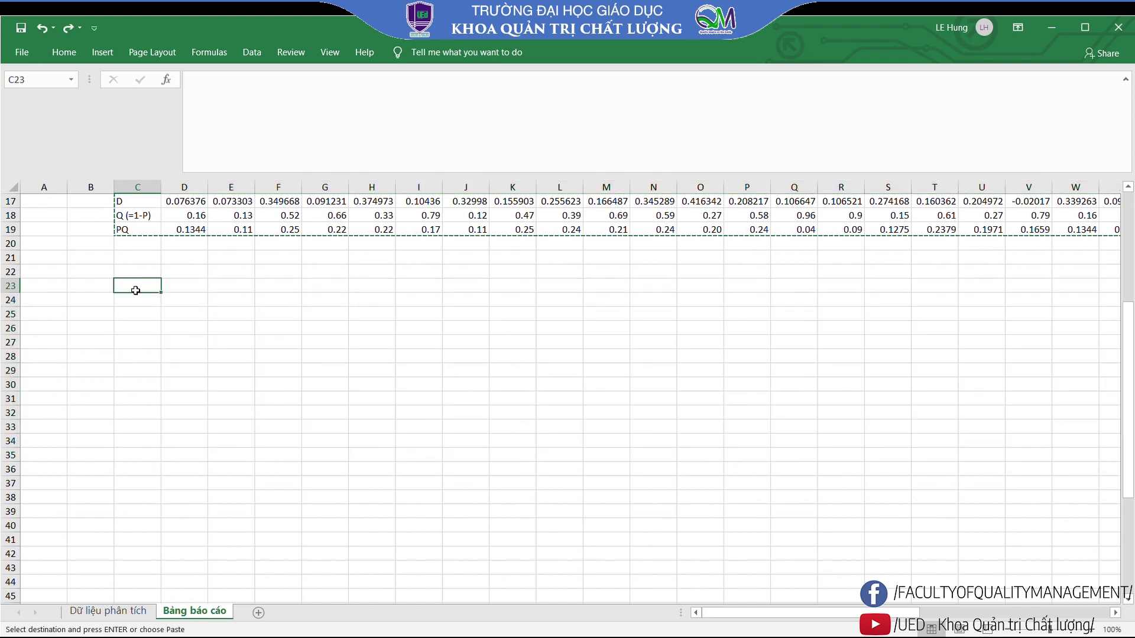
key(ctrl+v)
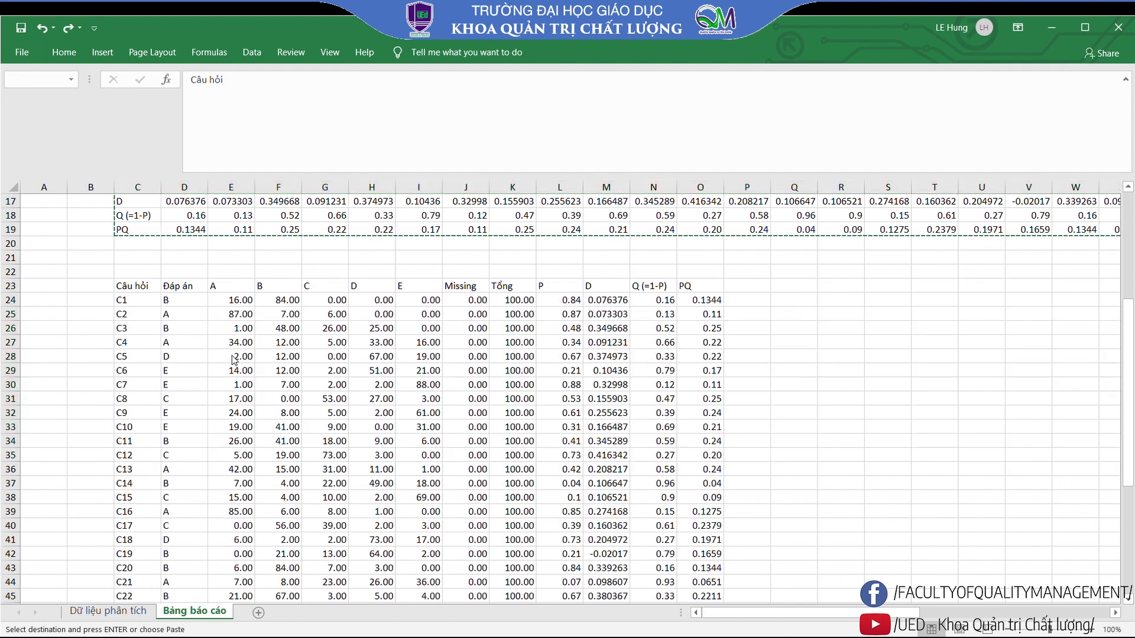
scroll(234, 360, down, 3)
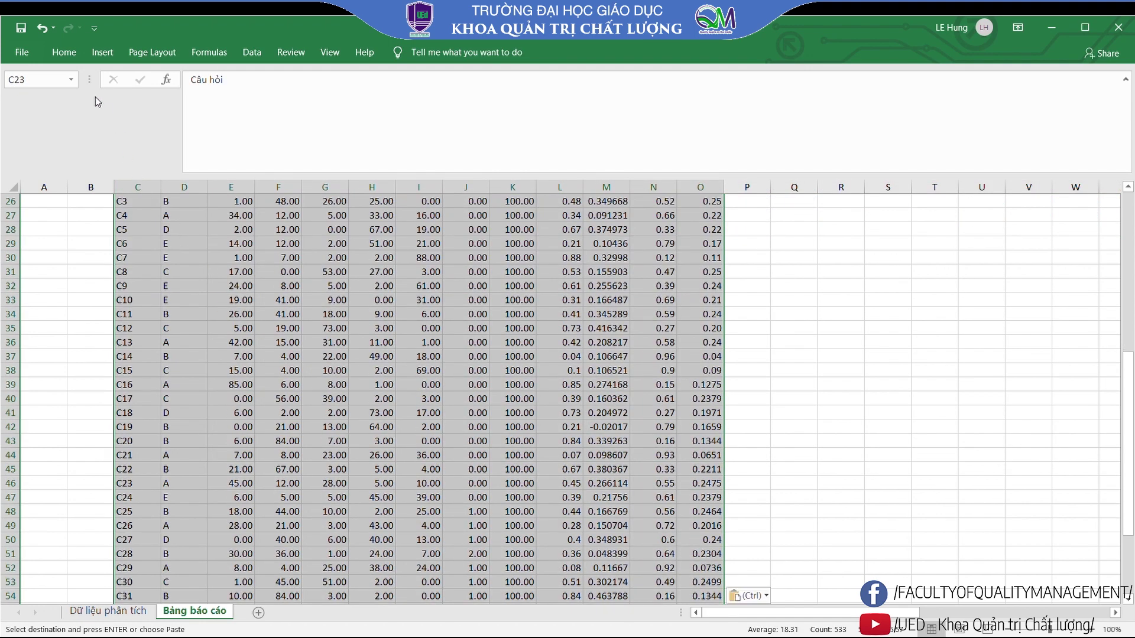
click(65, 52)
scroll(201, 130, up, 4)
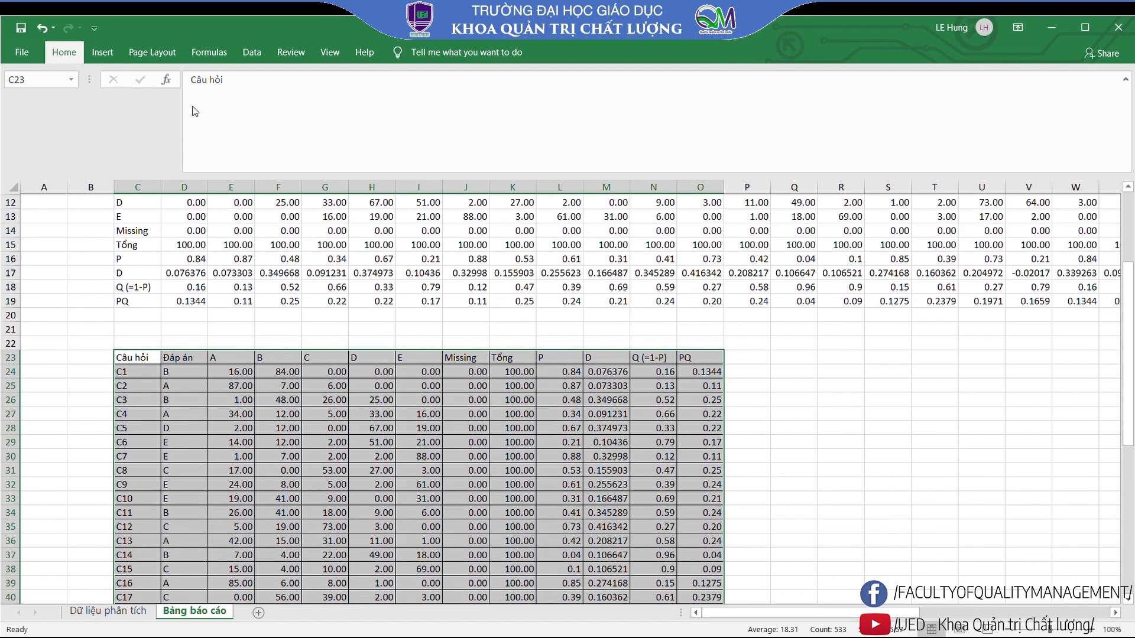
scroll(213, 160, up, 2)
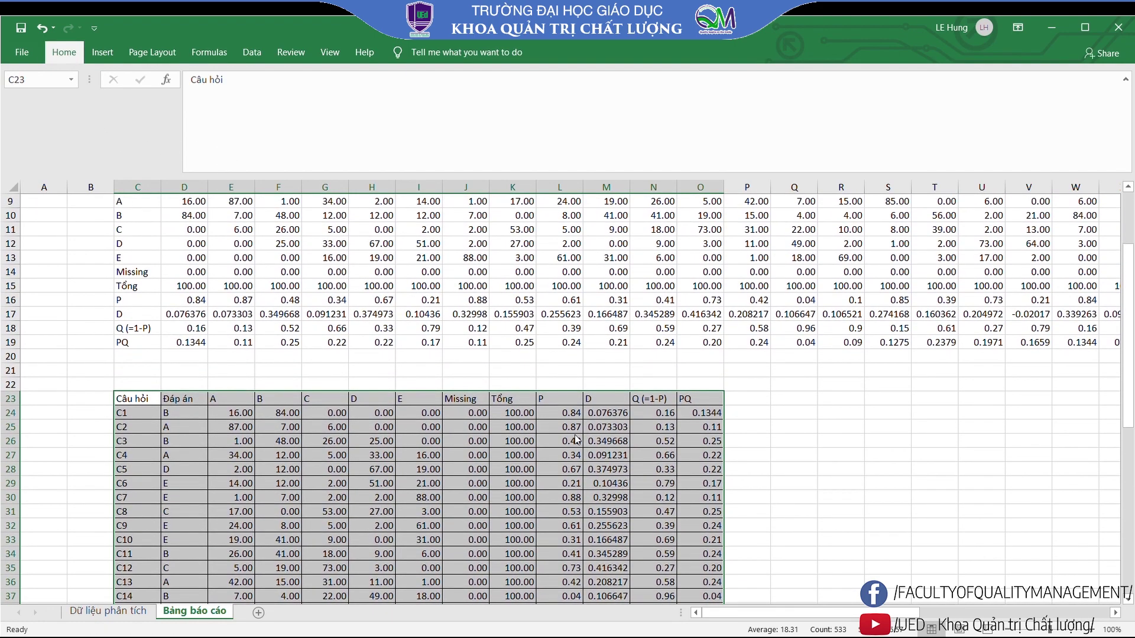
scroll(576, 440, down, 3)
scroll(576, 440, down, 4)
scroll(575, 442, down, 3)
scroll(574, 444, down, 1)
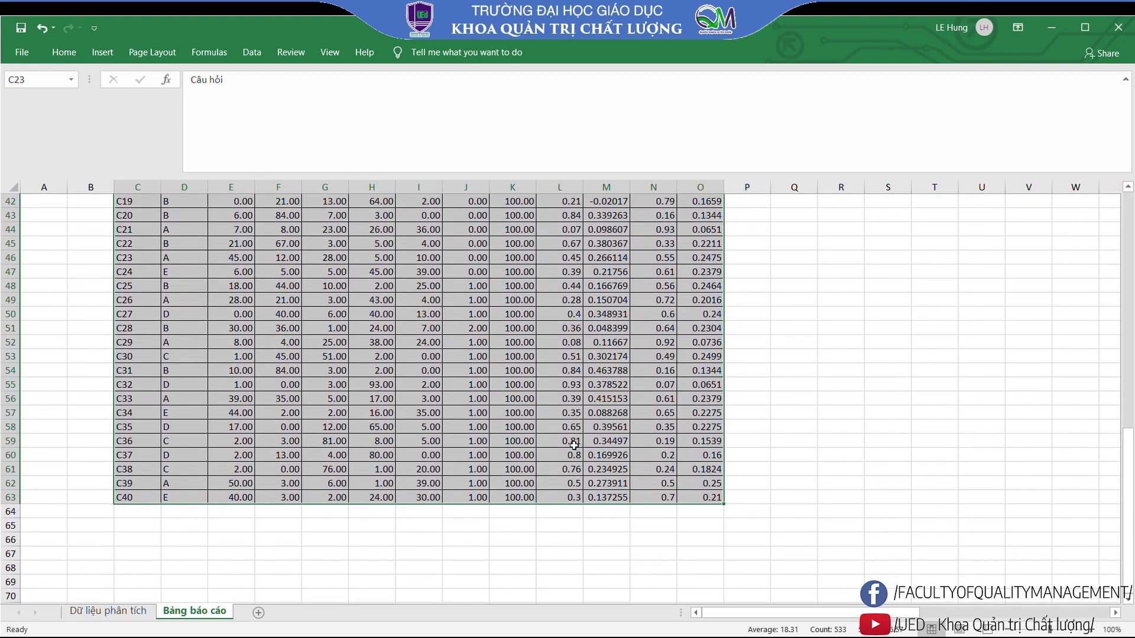
scroll(571, 440, up, 3)
scroll(561, 428, up, 4)
scroll(564, 447, up, 3)
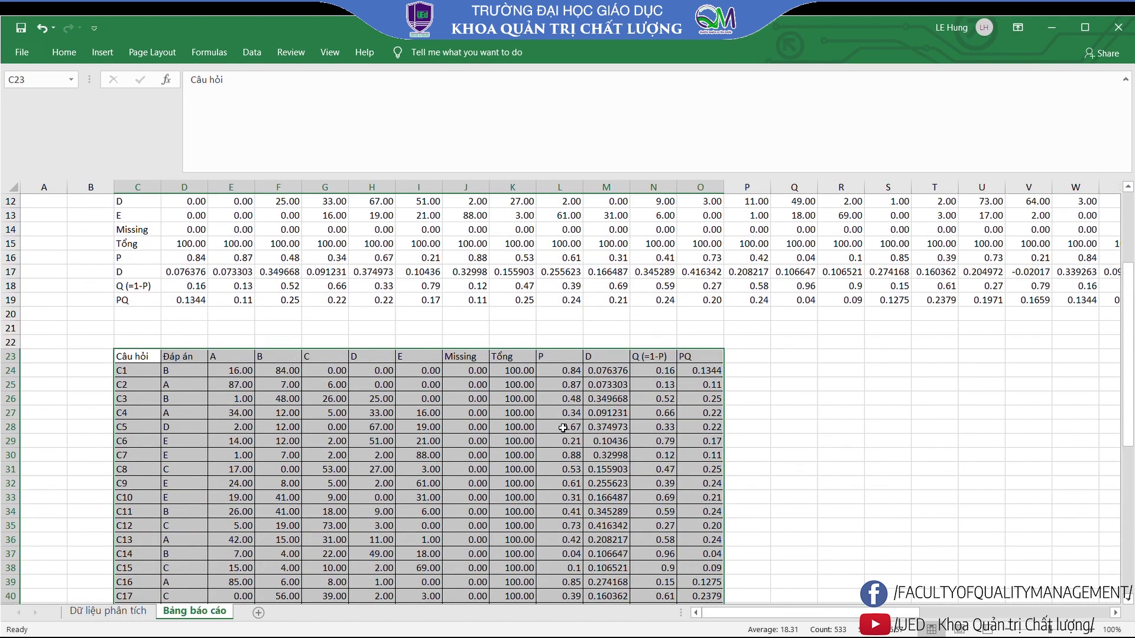
scroll(563, 427, down, 2)
scroll(564, 425, down, 3)
scroll(564, 422, down, 2)
scroll(565, 420, up, 4)
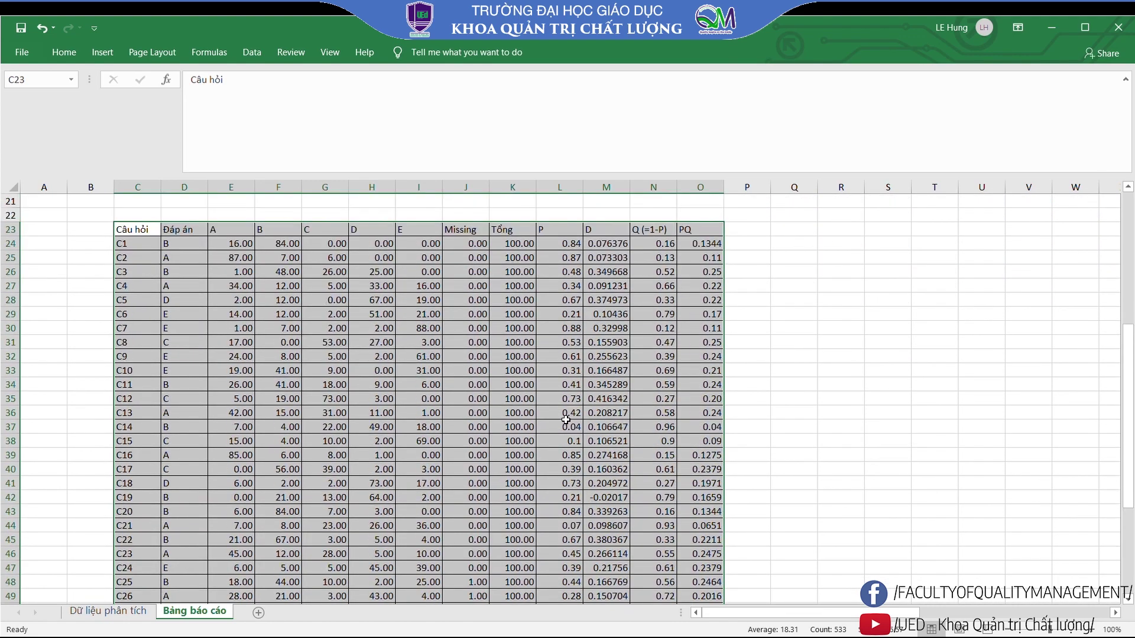
scroll(566, 419, up, 3)
mouse_move(133, 358)
mouse_down()
mouse_move(684, 611)
mouse_move(710, 500)
mouse_up()
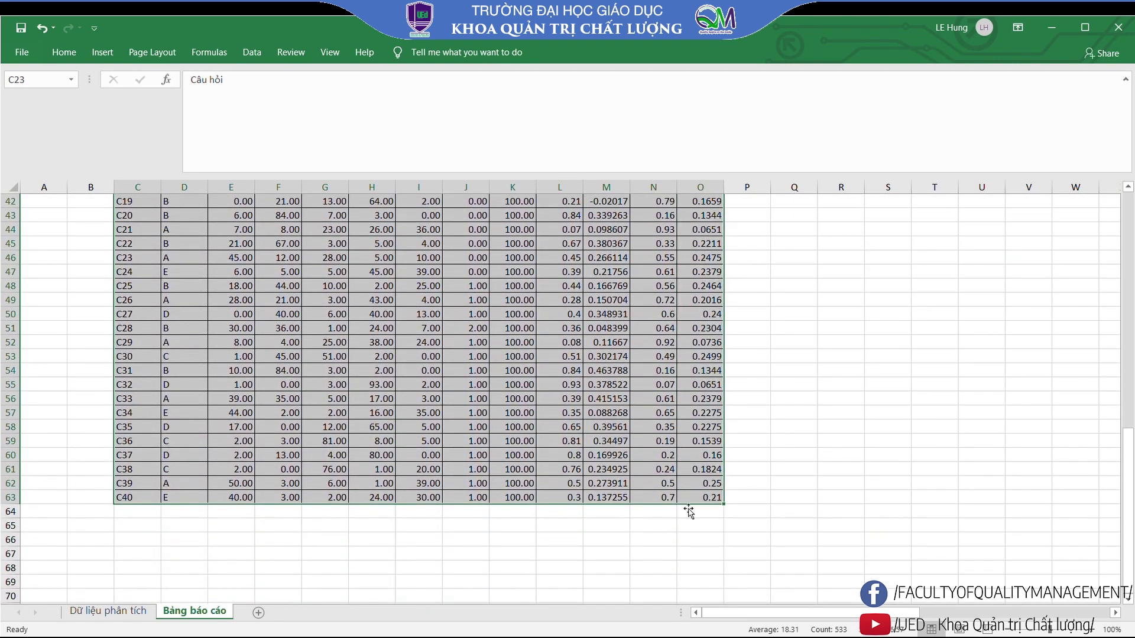
scroll(644, 484, up, 4)
scroll(643, 474, up, 5)
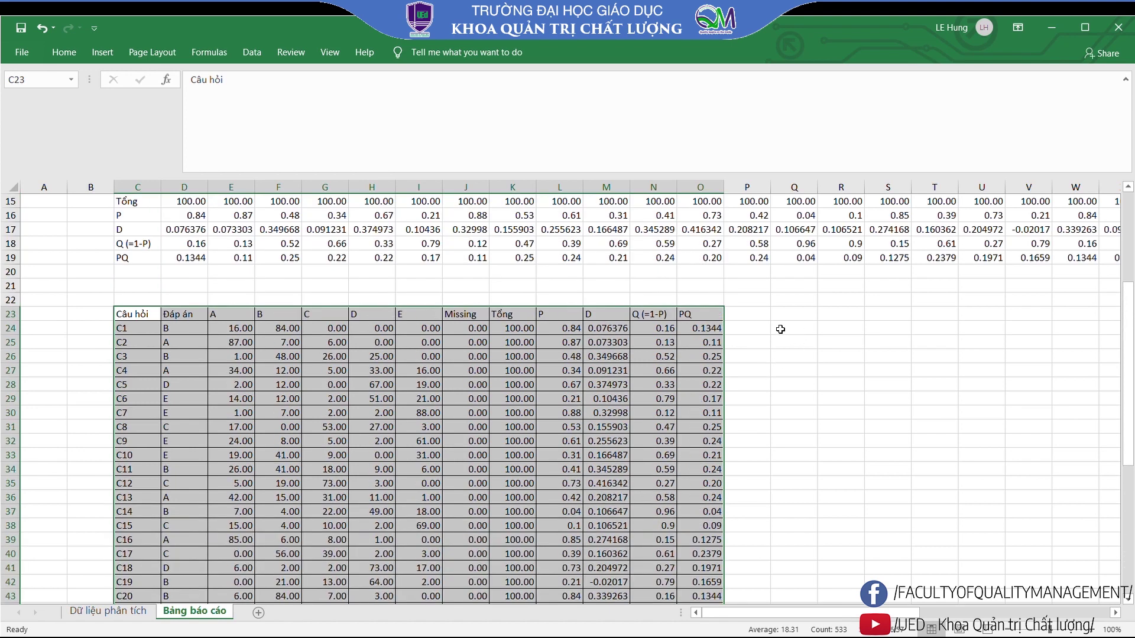
click(759, 321)
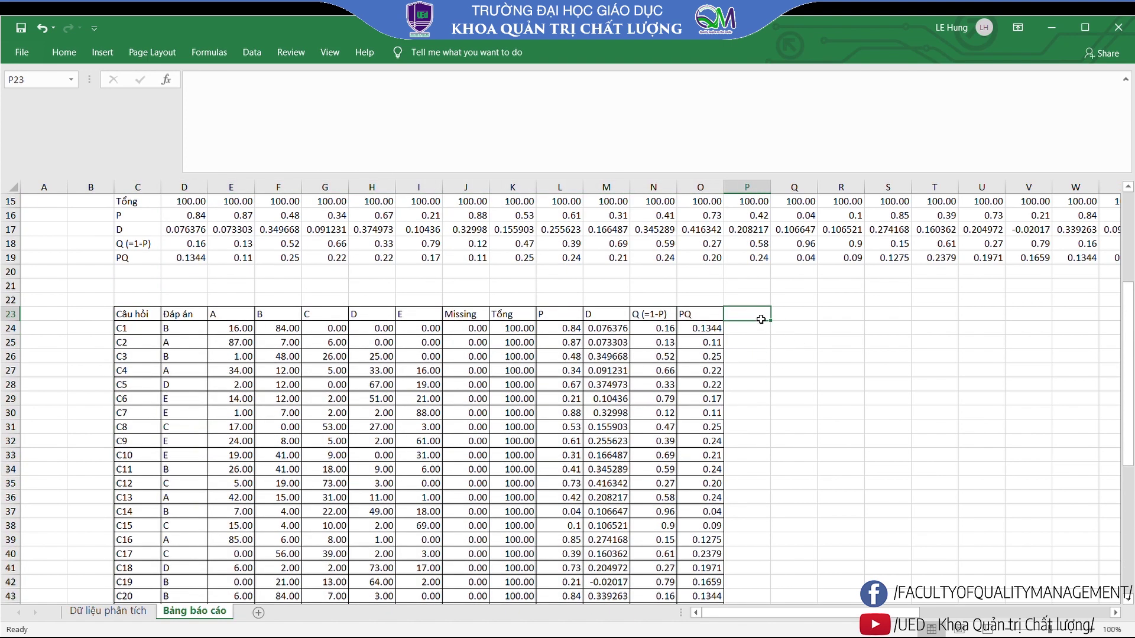
click(558, 314)
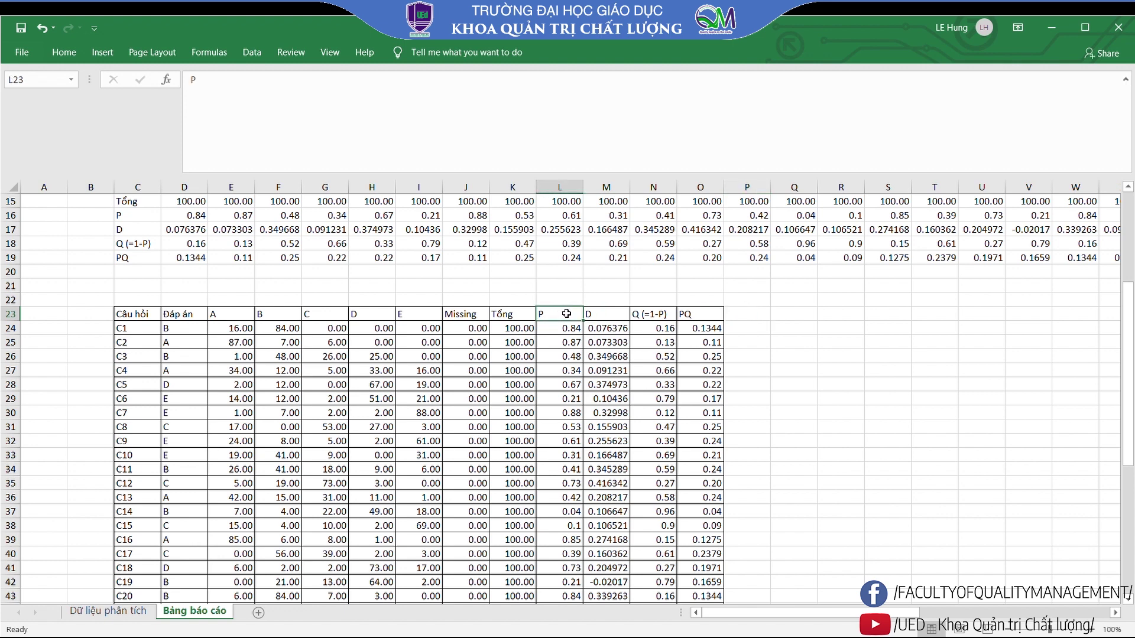
click(611, 319)
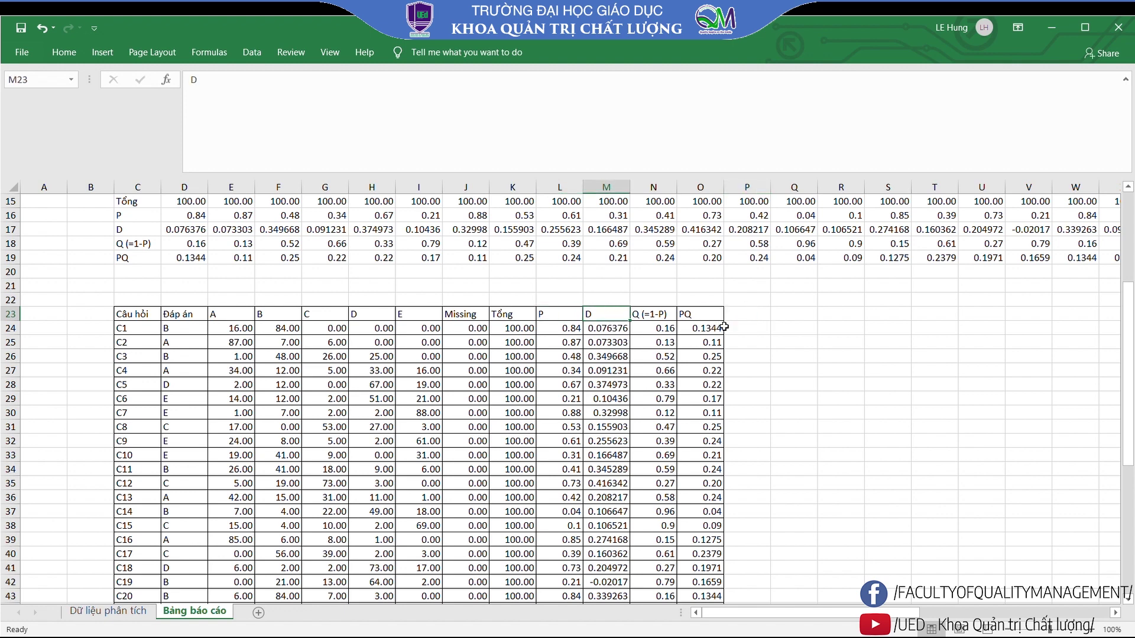
mouse_move(748, 315)
mouse_down()
mouse_move(911, 456)
mouse_move(926, 632)
mouse_up()
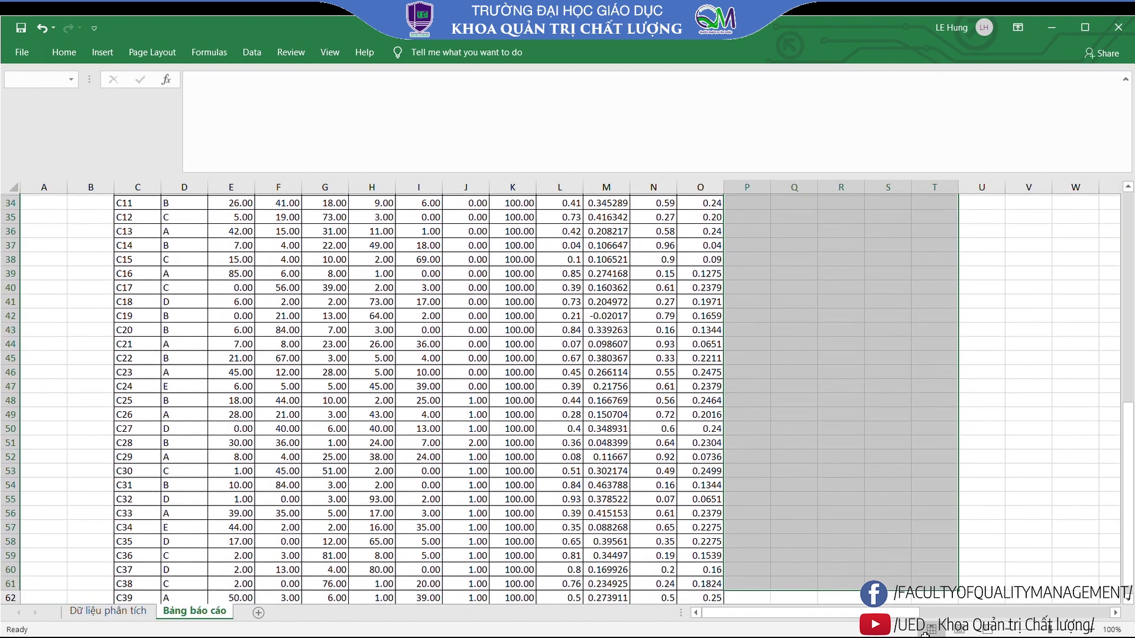
drag(925, 632, 894, 406)
Clear the selection of the empty block and scroll through the report sheet's tables
click(798, 456)
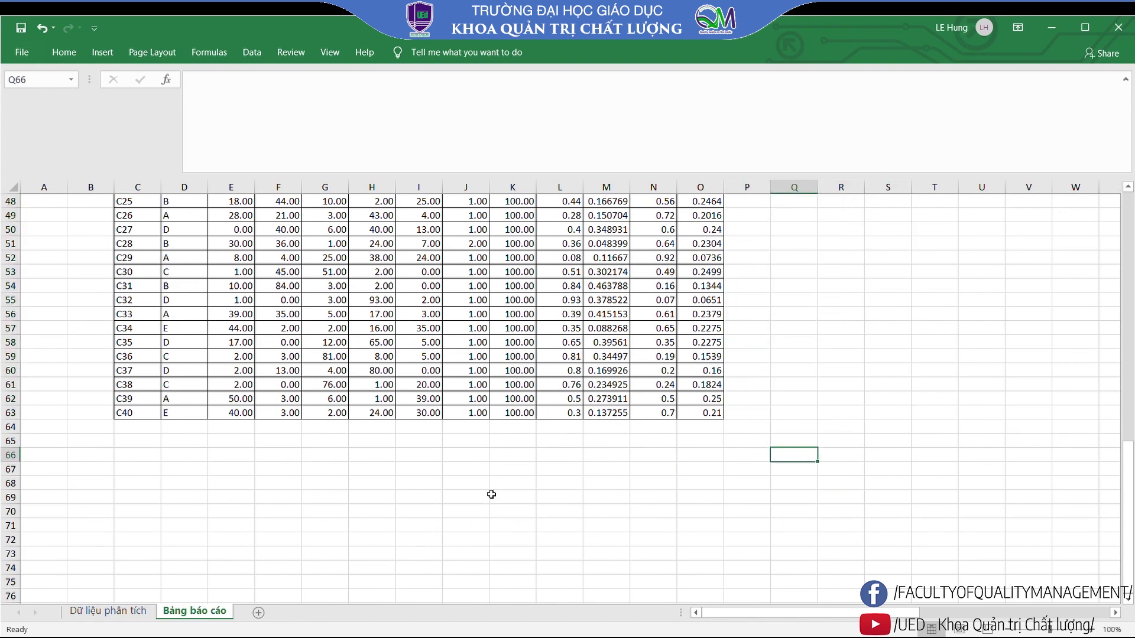
scroll(273, 514, up, 2)
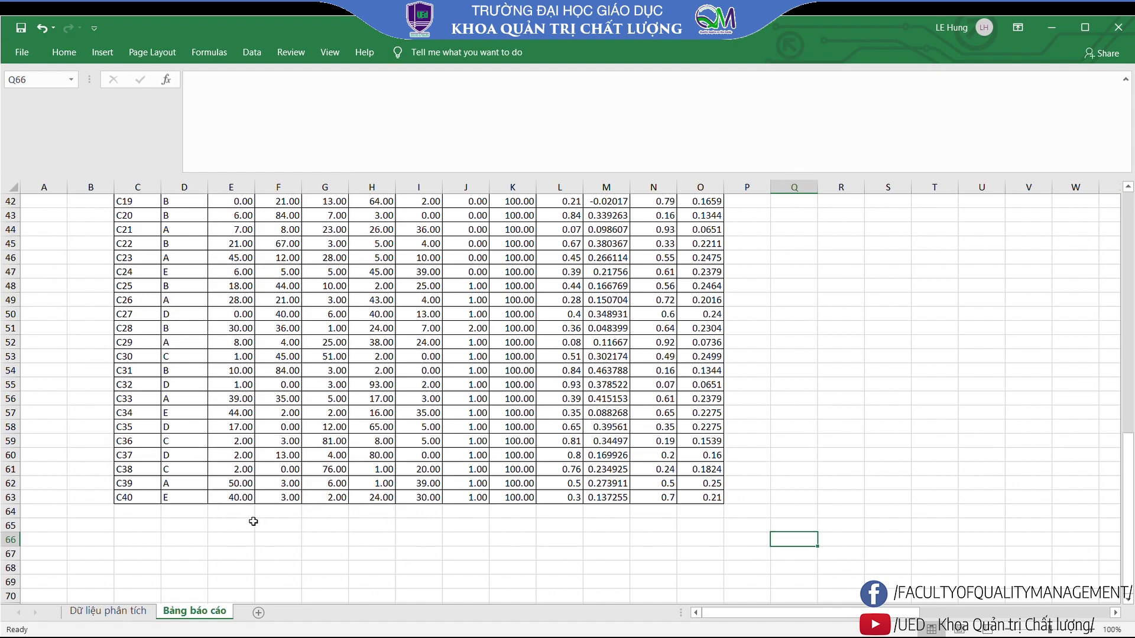
scroll(258, 526, up, 3)
scroll(265, 524, up, 3)
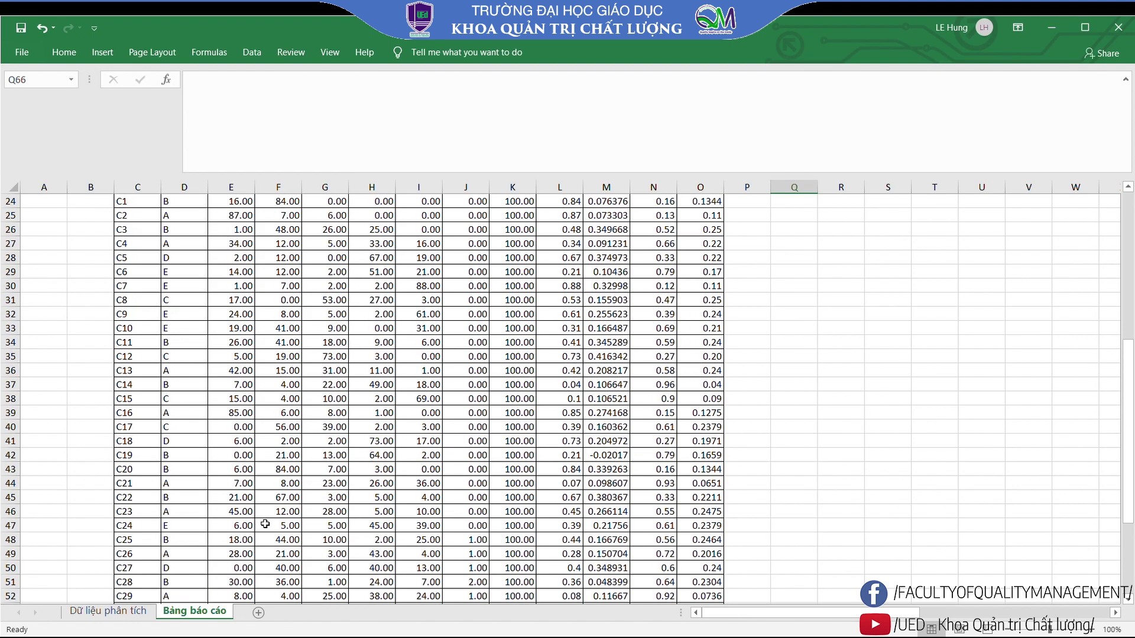
scroll(265, 524, up, 3)
scroll(265, 525, up, 2)
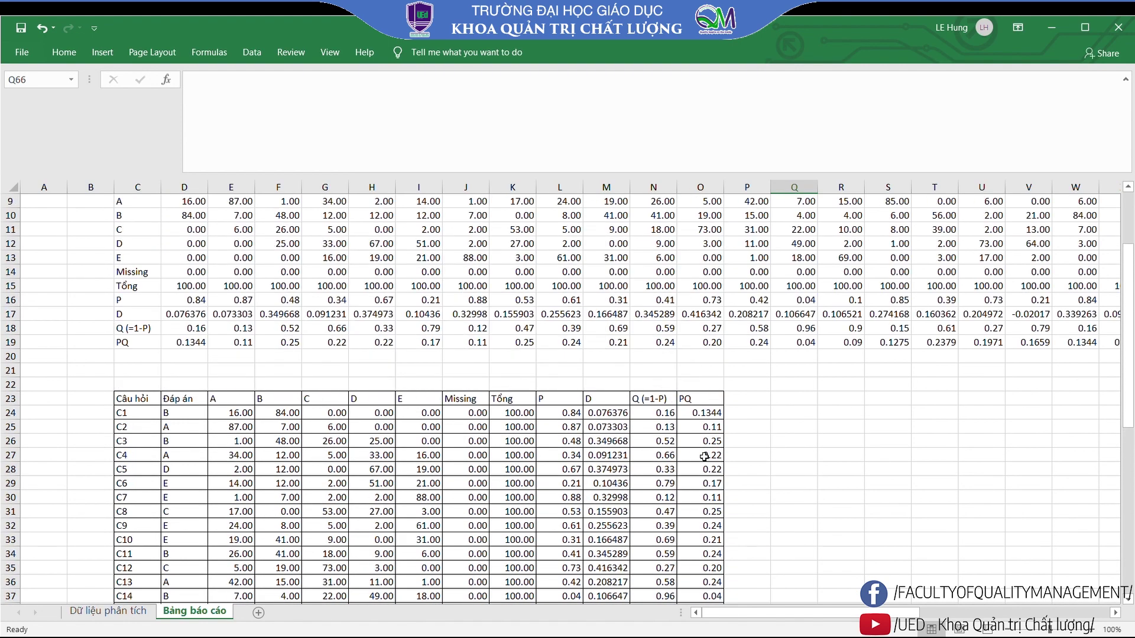
scroll(733, 423, down, 3)
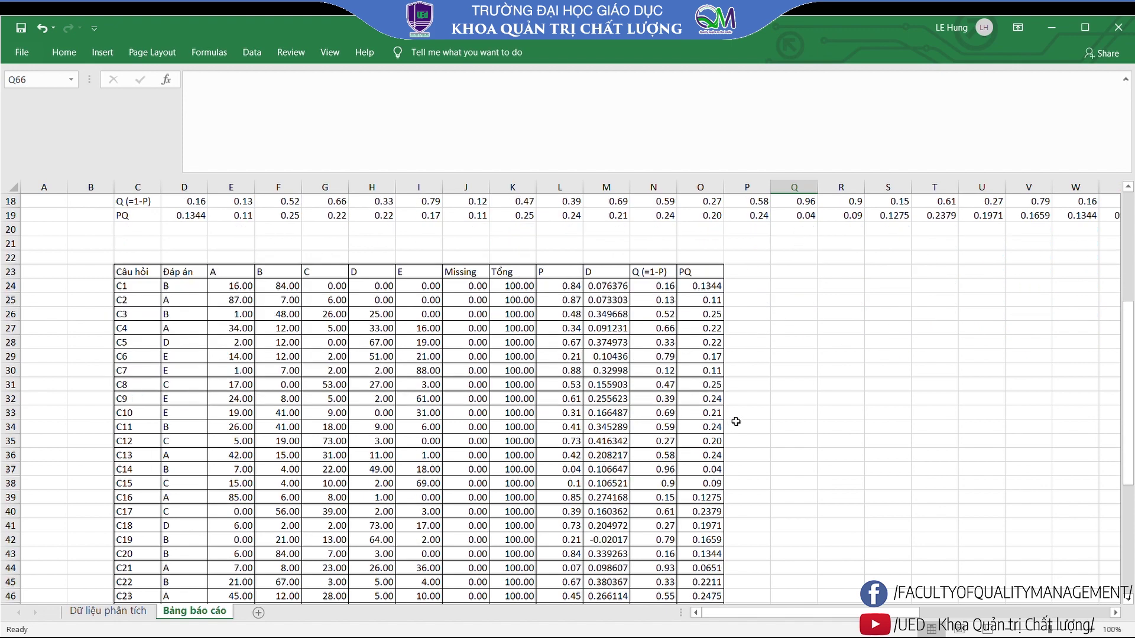
scroll(736, 421, down, 4)
scroll(736, 421, down, 5)
scroll(736, 421, up, 3)
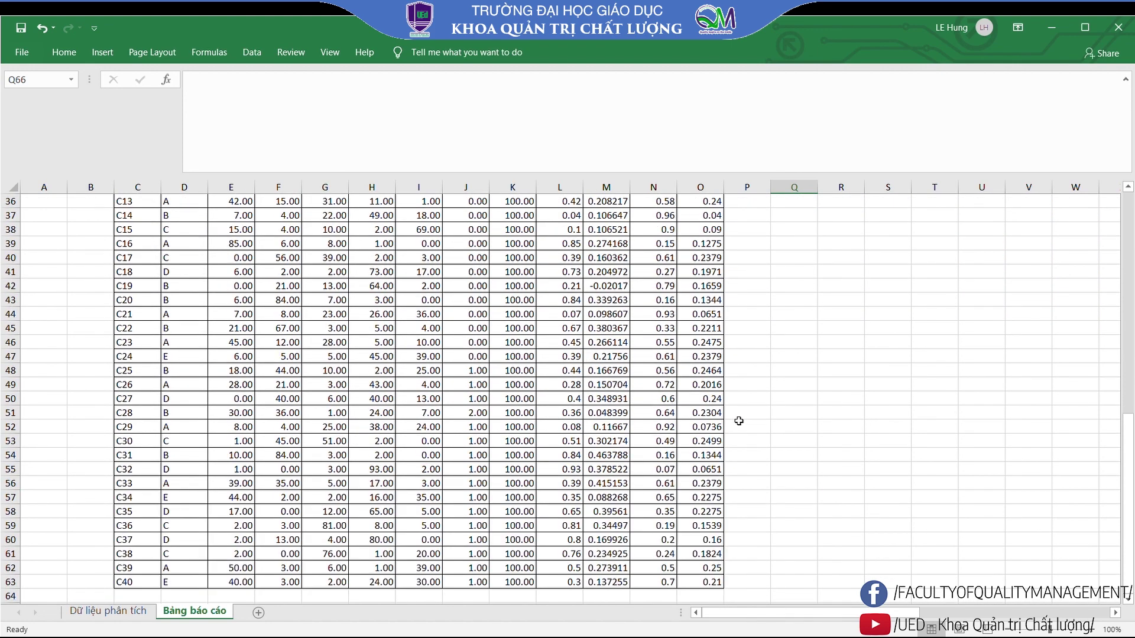
scroll(742, 419, up, 2)
scroll(743, 420, up, 4)
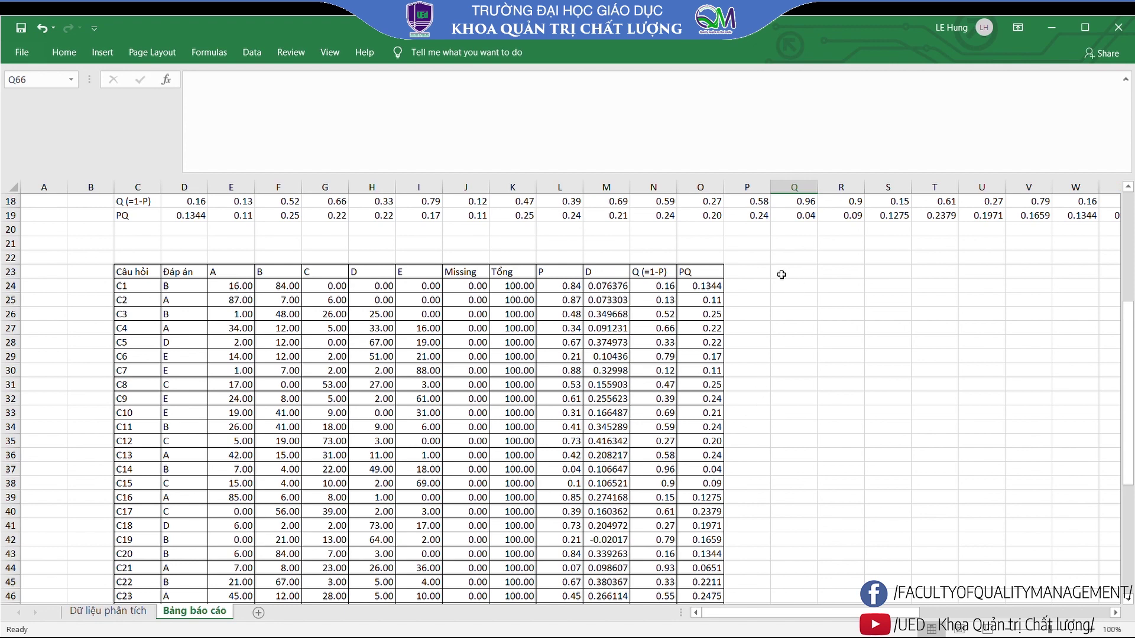
Select cell P23, then go back to the Dữ liệu phân tích sheet
click(756, 273)
scroll(455, 334, down, 3)
scroll(355, 379, down, 5)
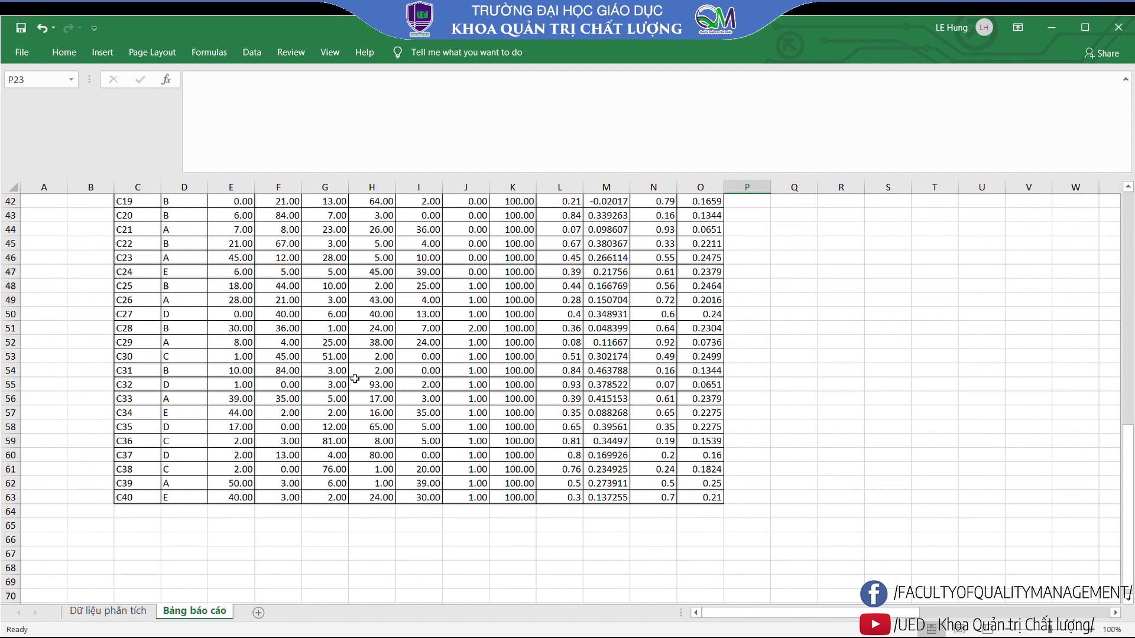
click(112, 612)
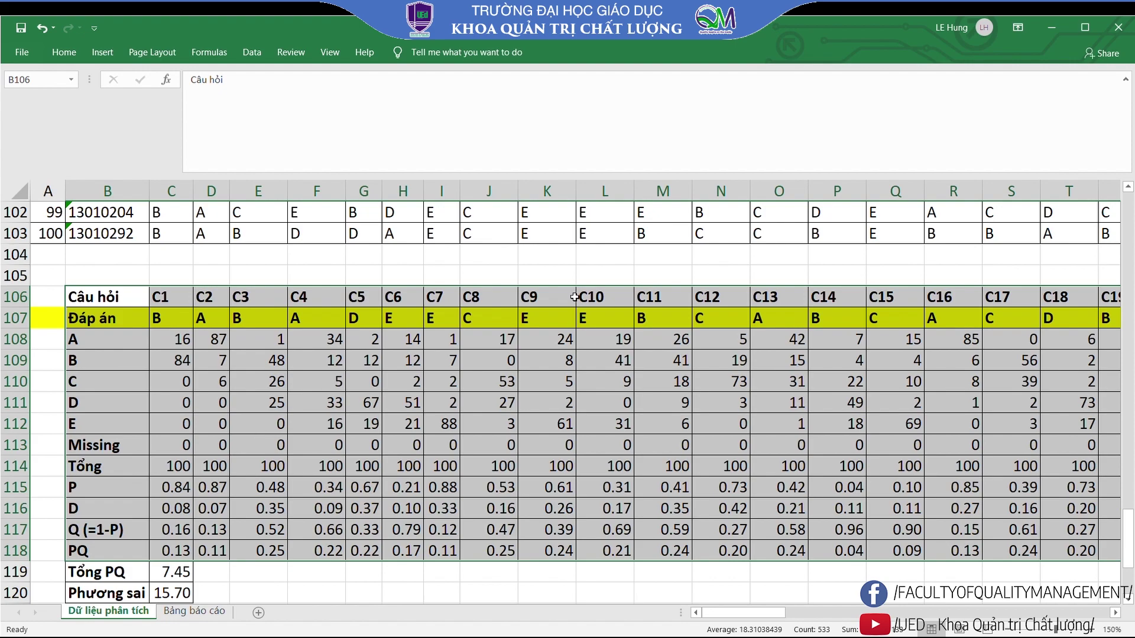